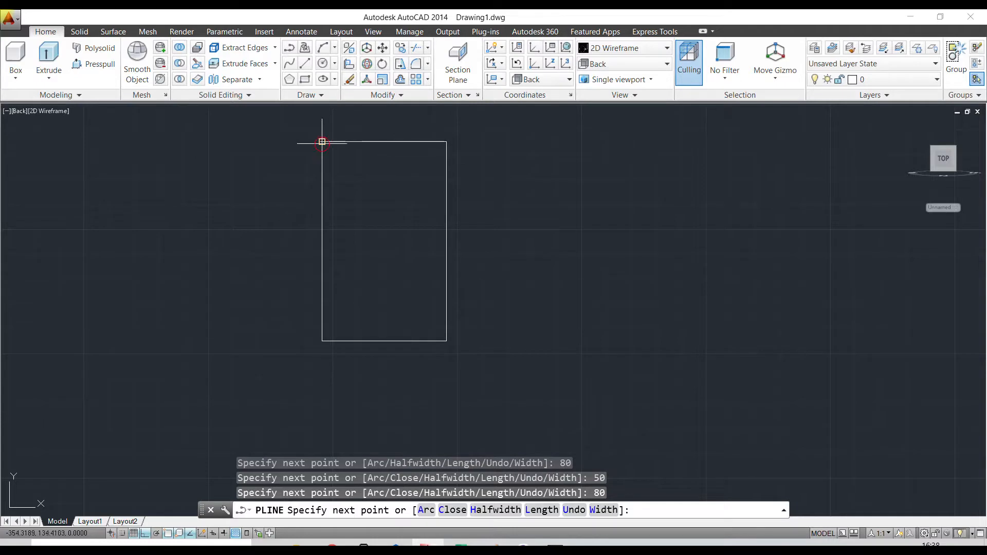
# - Finish the 50 by 80 rectangle polyline and offset it inward by 2
pyautogui.moveTo(351, 224); pyautogui.dragTo(352, 238, button='middle')
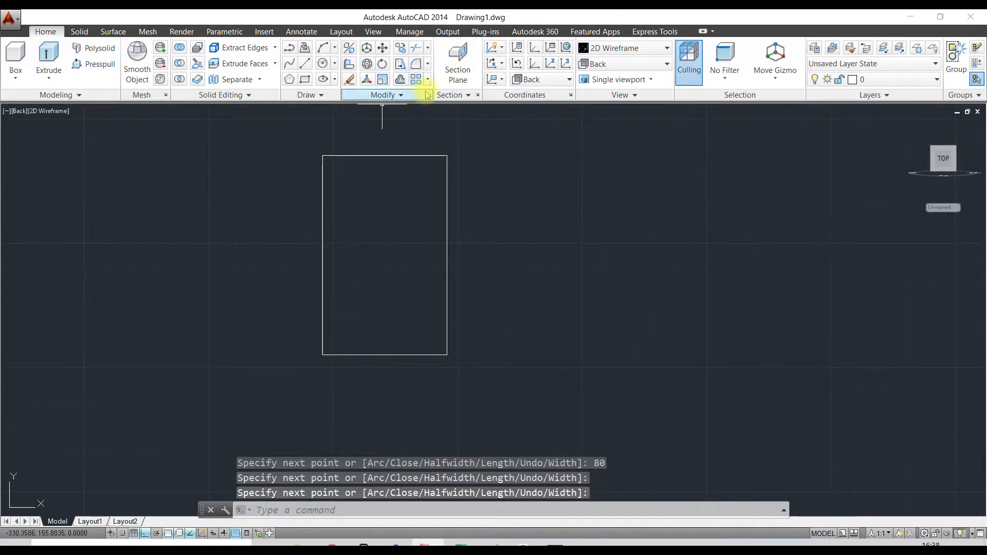
pyautogui.click(399, 63)
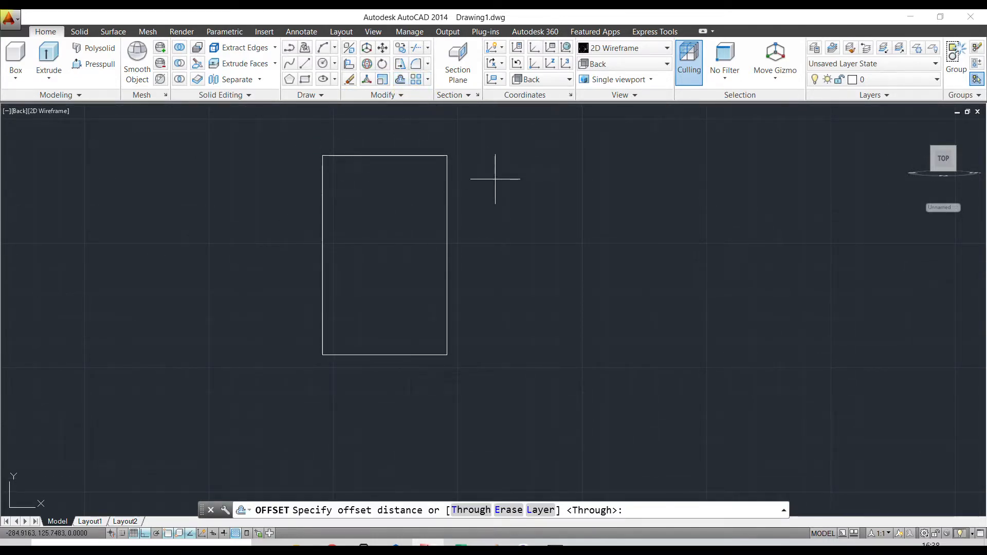
pyautogui.press('Return')
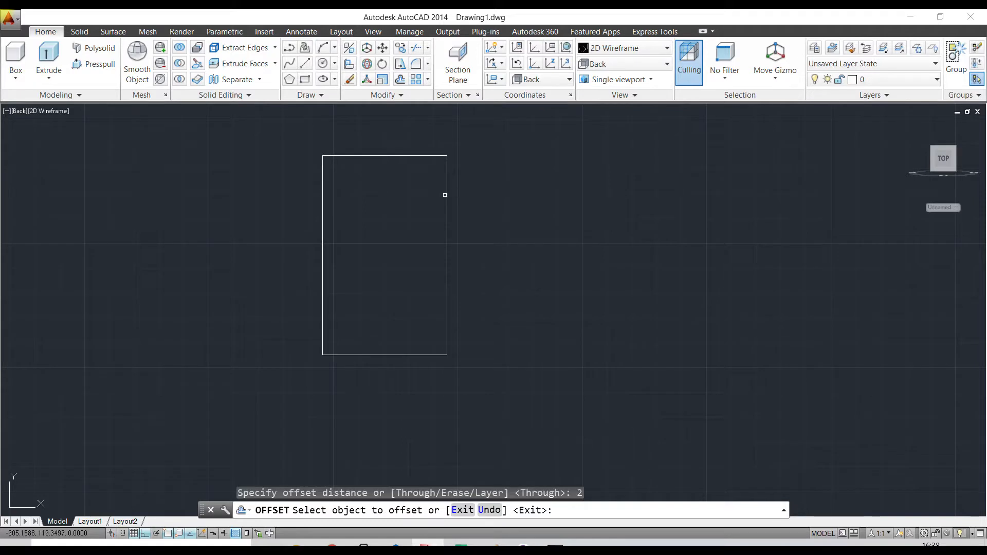
pyautogui.click(446, 195)
pyautogui.click(352, 206)
pyautogui.press('Escape')
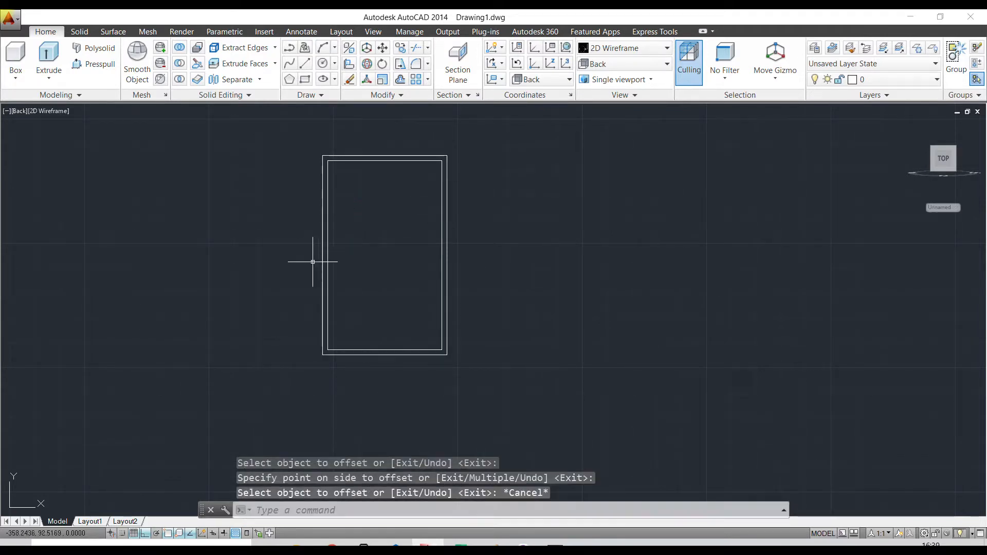
pyautogui.moveTo(407, 191); pyautogui.dragTo(387, 239, button='middle')
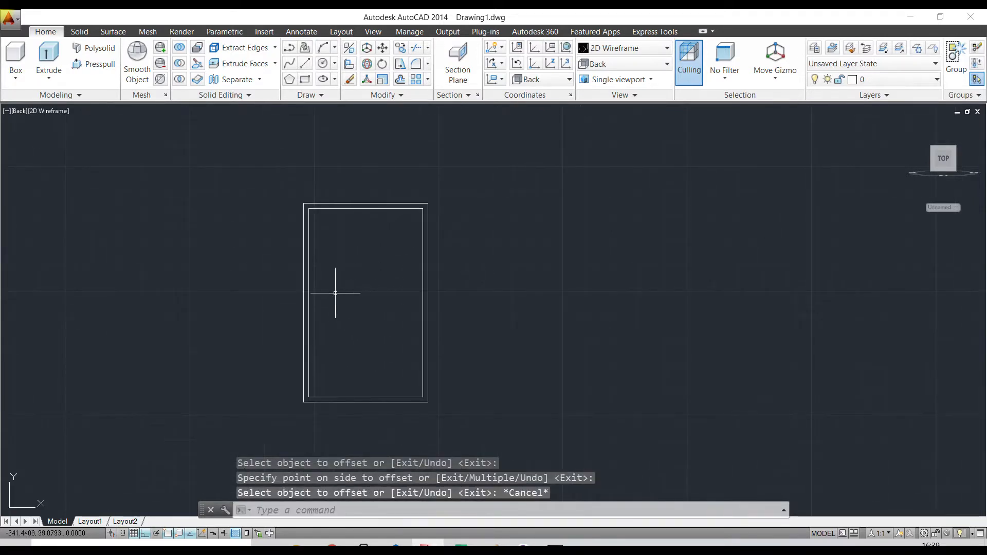
# - Create polyline boundaries from the narrow area between the outer and inner rectangles
pyautogui.scroll(2, 353, 221)
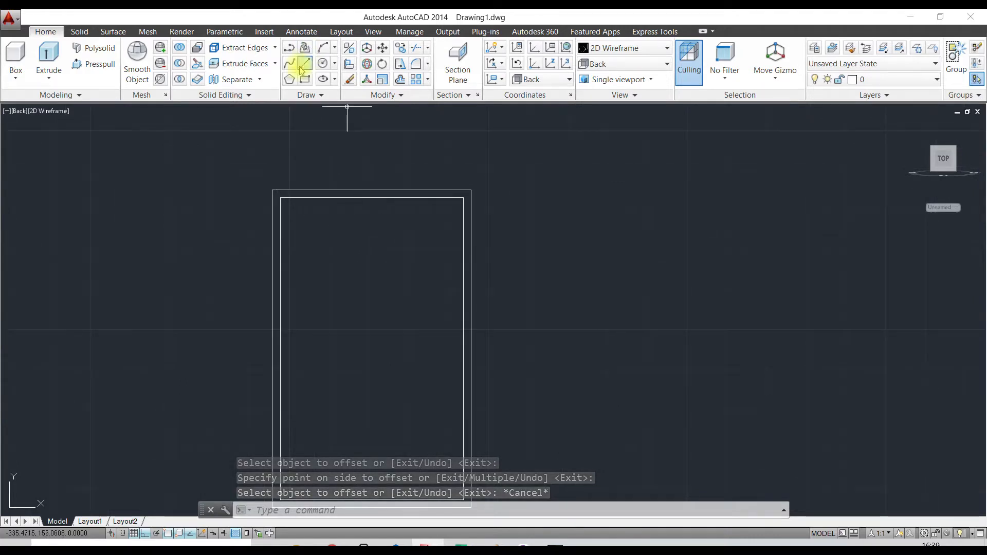
pyautogui.click(321, 95)
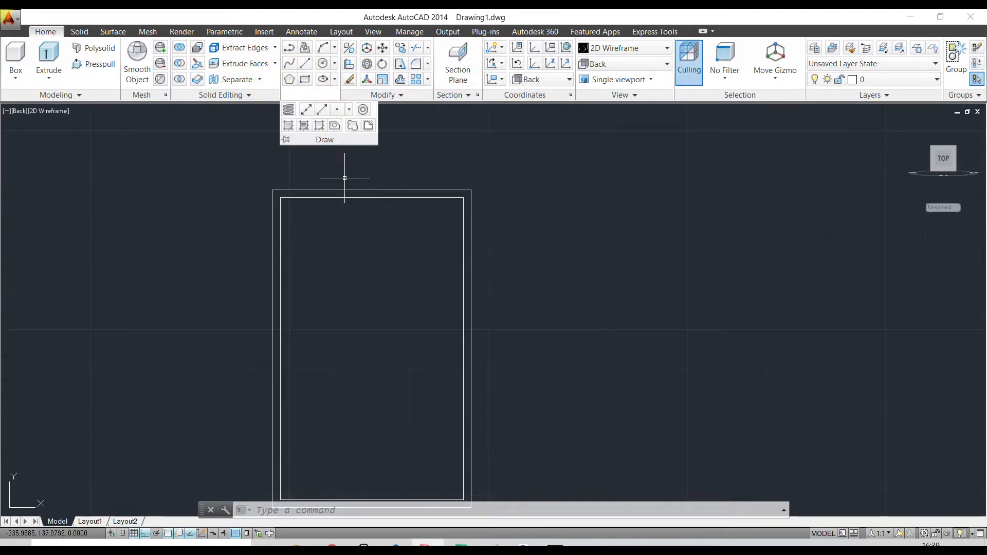
pyautogui.click(323, 126)
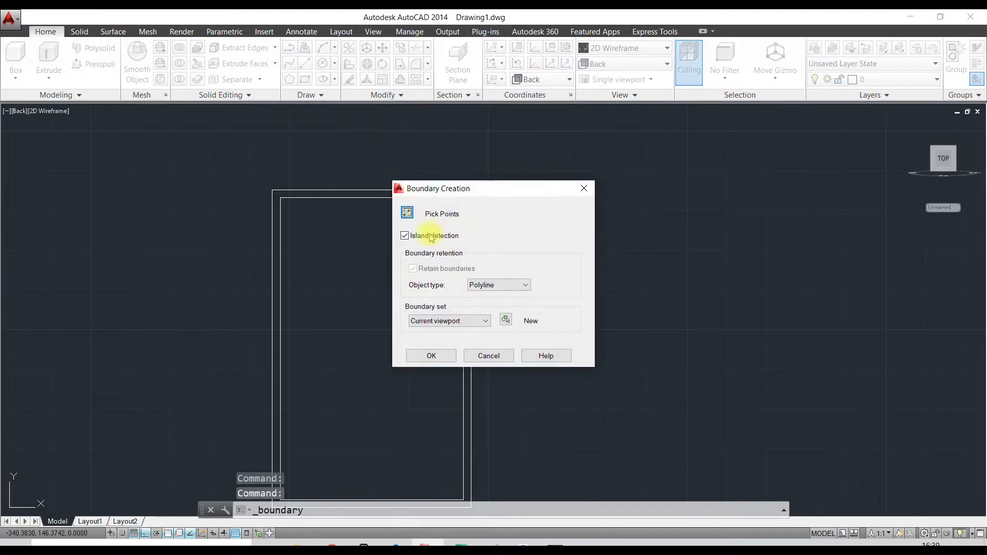
pyautogui.click(410, 213)
pyautogui.scroll(3, 430, 191)
pyautogui.click(439, 171)
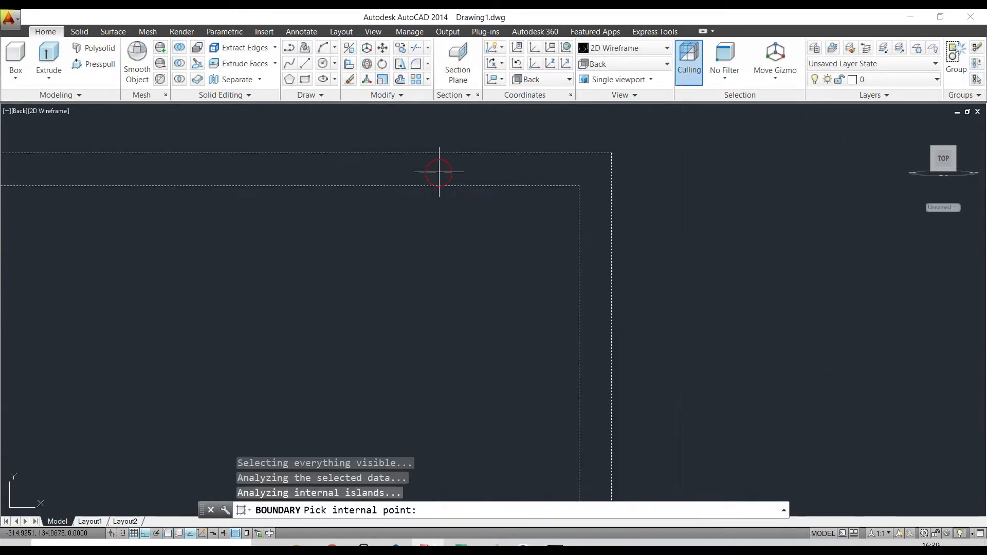
pyautogui.press('Return')
pyautogui.scroll(-3, 439, 172)
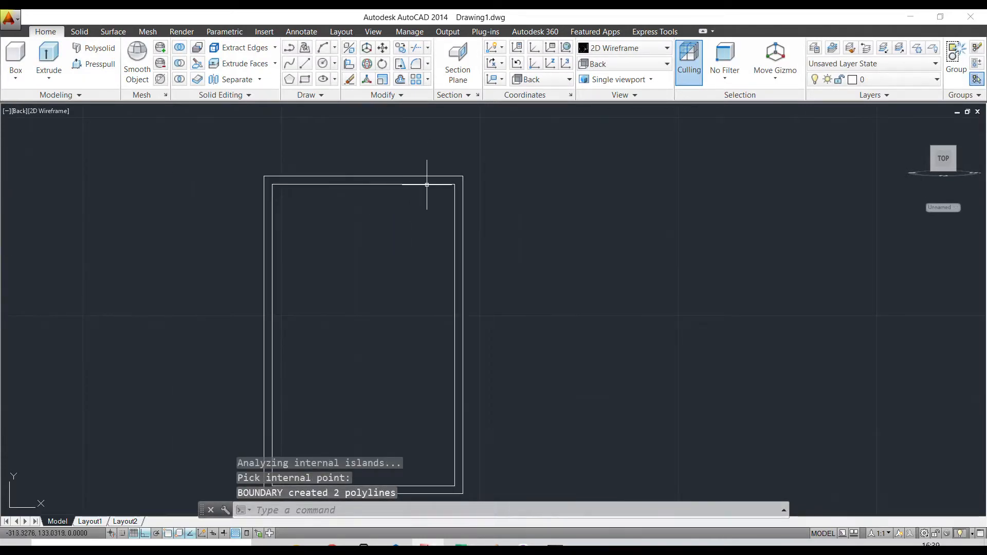
# - In the SE Isometric view, presspull the area between the two rectangles by 40
pyautogui.click(625, 63)
pyautogui.click(628, 173)
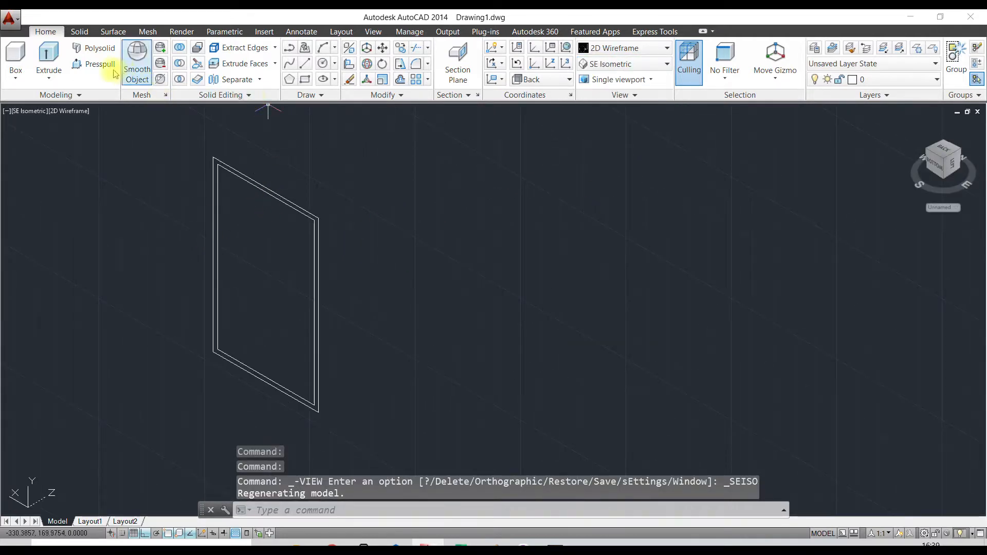
pyautogui.click(94, 64)
pyautogui.scroll(4, 303, 212)
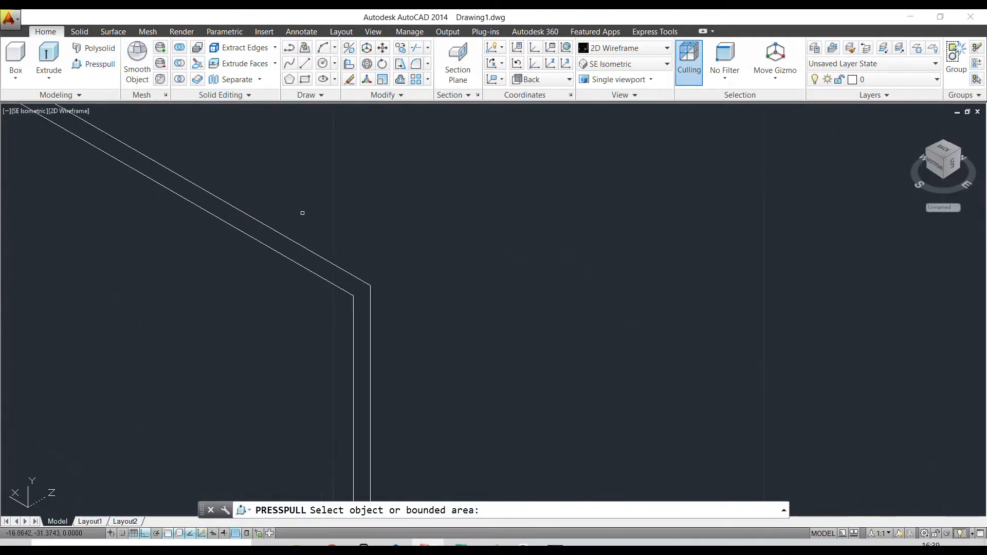
pyautogui.click(304, 259)
pyautogui.scroll(-3, 238, 249)
pyautogui.write('40')
pyautogui.press('Return')
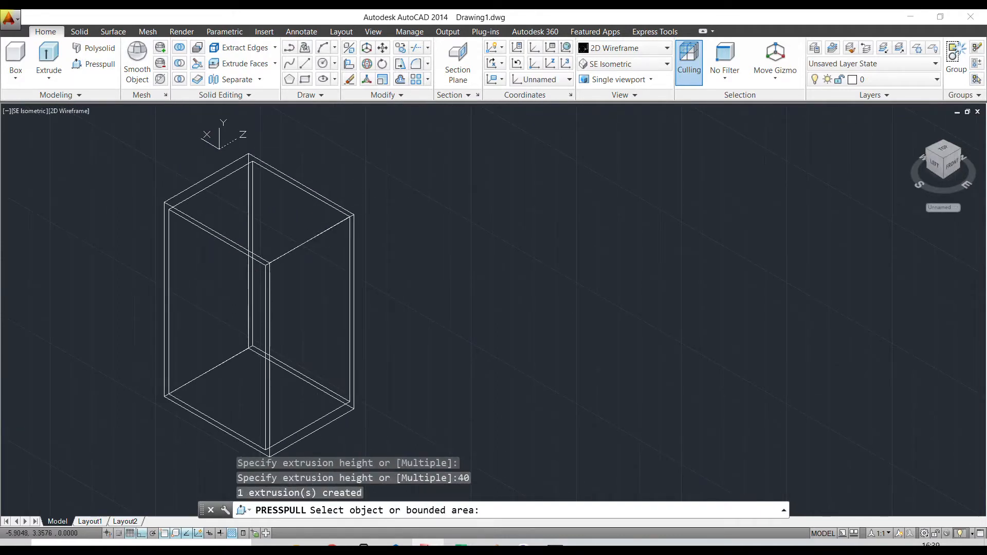
# - In the Back view, draw a horizontal line 22 long along the top inner edge, starting at the inner upper-left corner
pyautogui.click(632, 61)
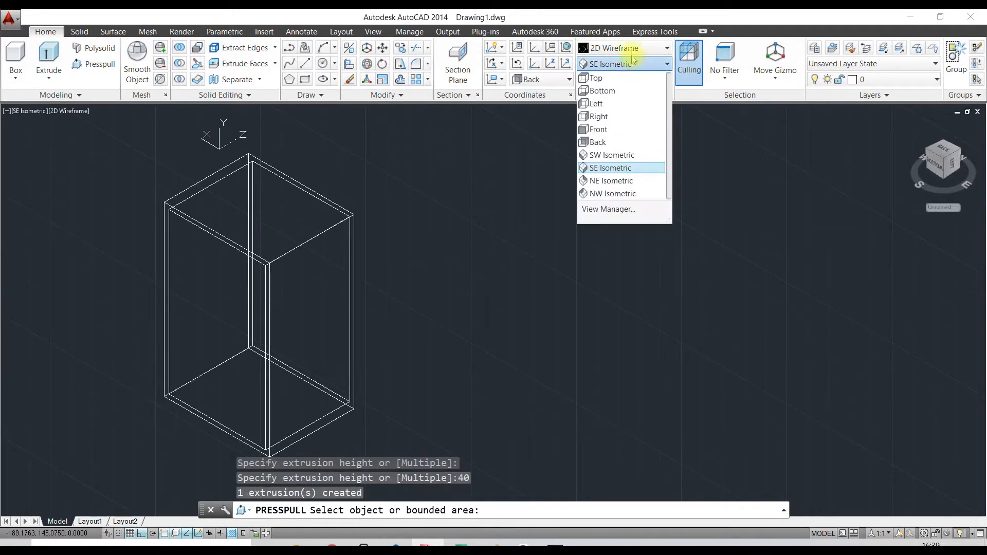
pyautogui.click(623, 141)
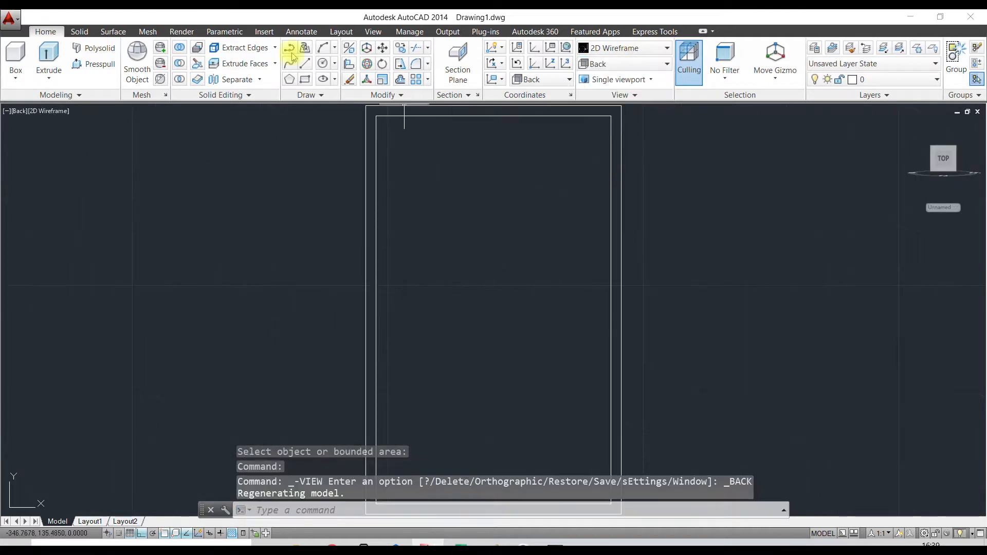
pyautogui.click(305, 64)
pyautogui.scroll(4, 403, 157)
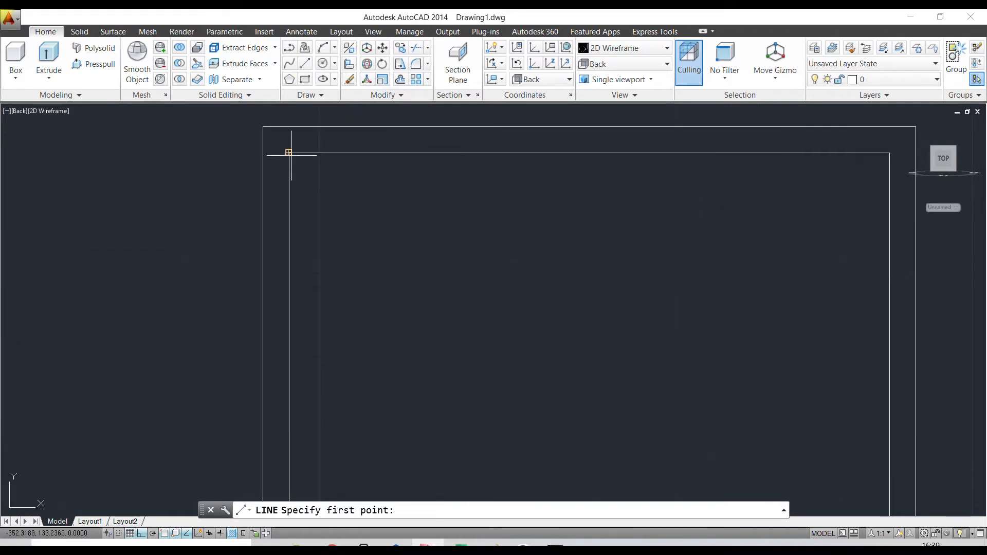
pyautogui.click(289, 152)
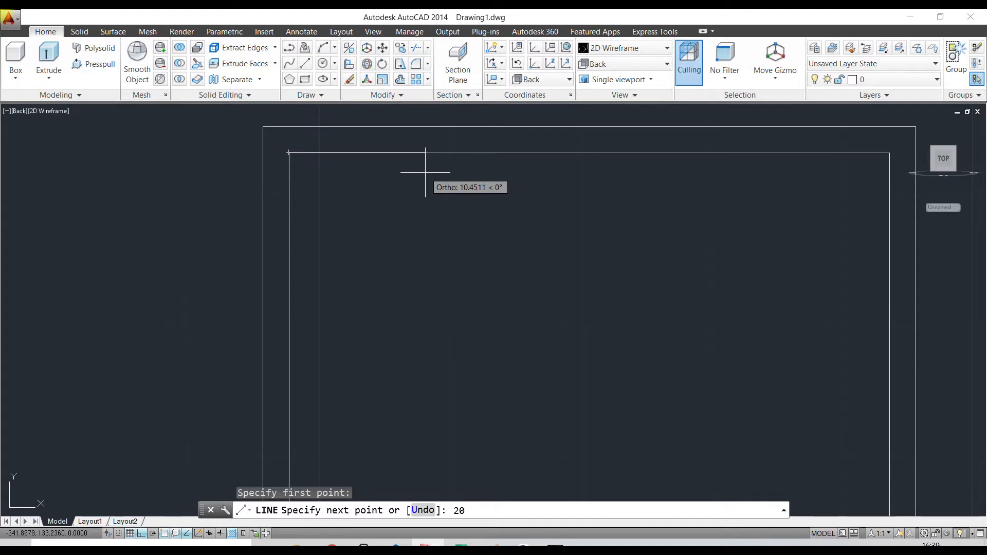
pyautogui.press('BackSpace')
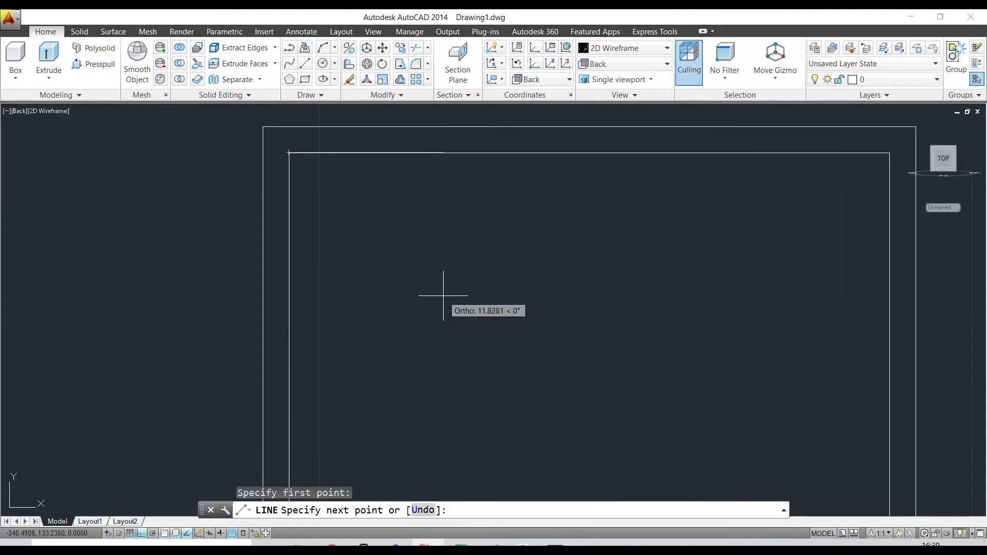
pyautogui.write('22')
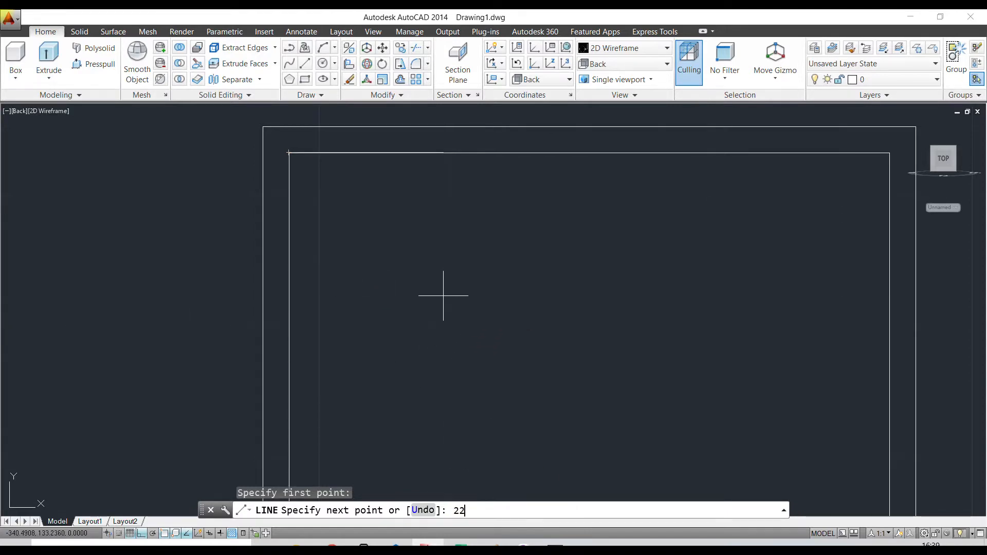
pyautogui.press('Return')
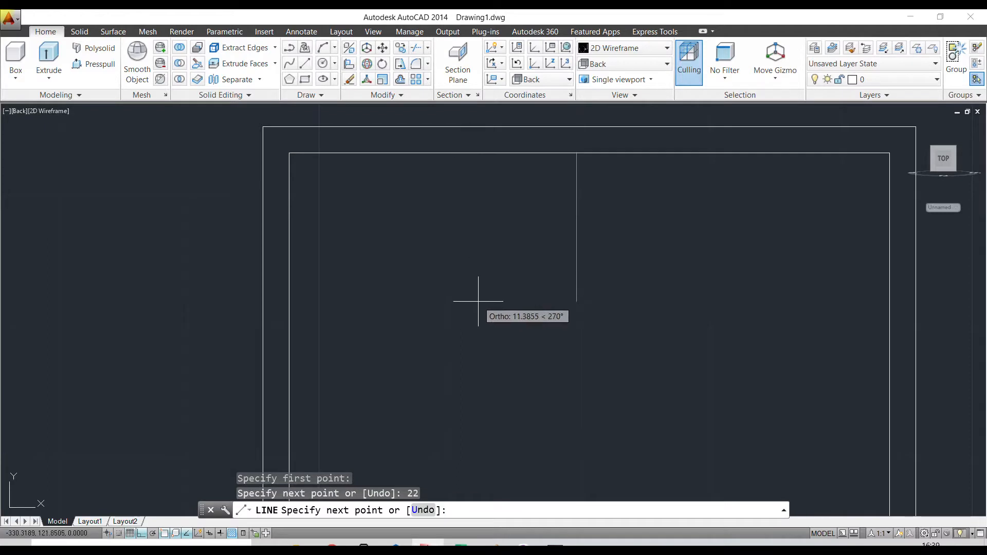
pyautogui.press('Escape')
pyautogui.click(466, 153)
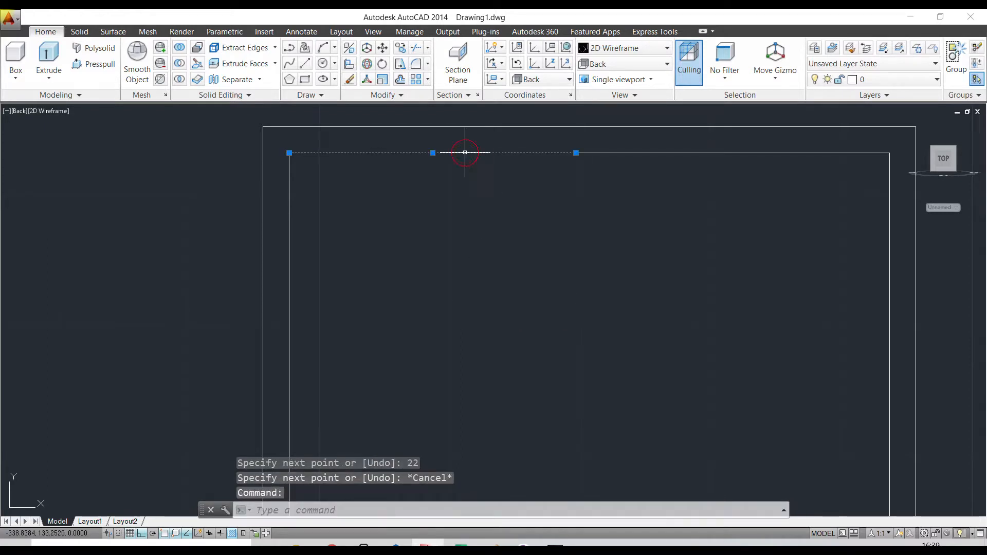
pyautogui.moveTo(478, 229); pyautogui.dragTo(123, 223, button='middle')
pyautogui.scroll(-1, 200, 231)
pyautogui.moveTo(238, 230); pyautogui.dragTo(294, 212, button='middle')
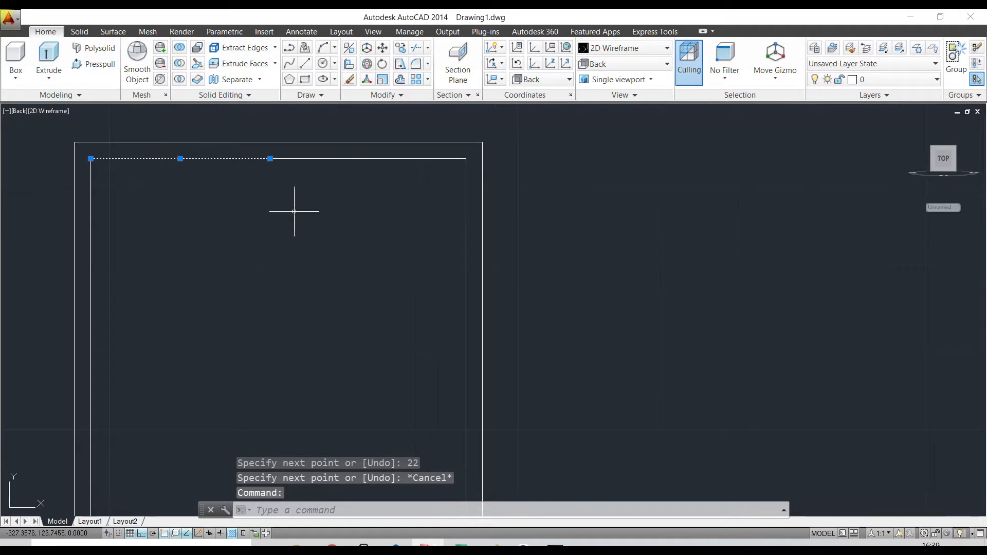
pyautogui.click(305, 32)
pyautogui.click(232, 57)
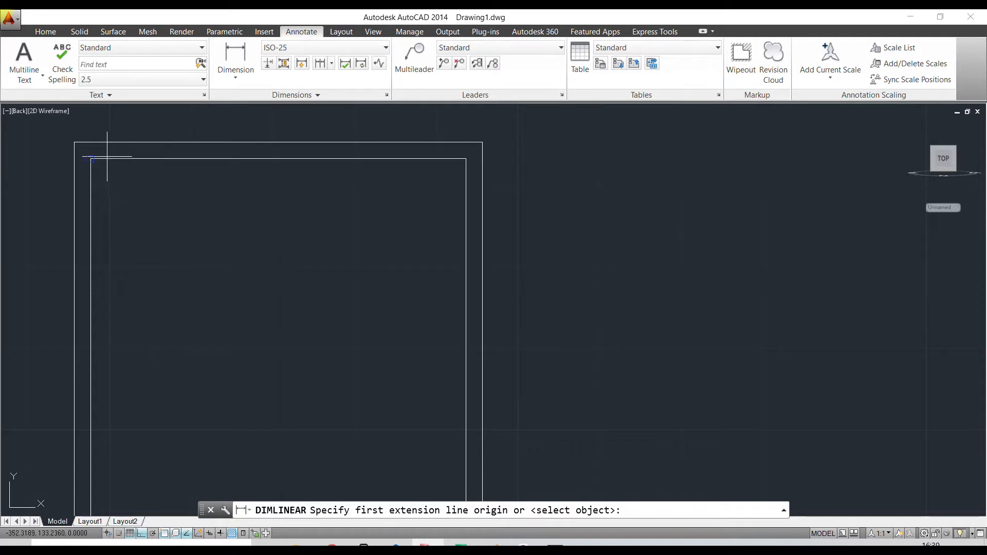
pyautogui.click(91, 159)
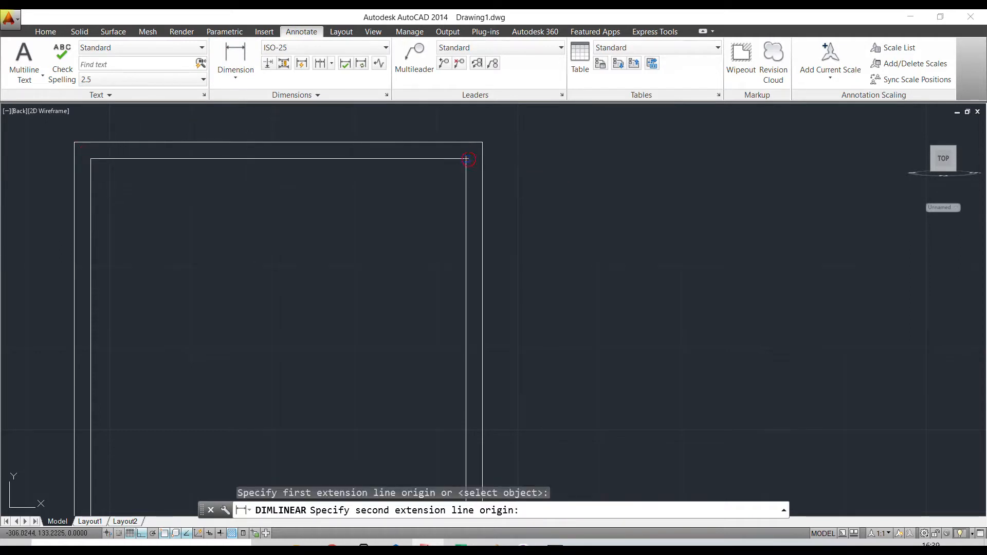
pyautogui.click(467, 159)
pyautogui.press('Escape')
pyautogui.click(45, 33)
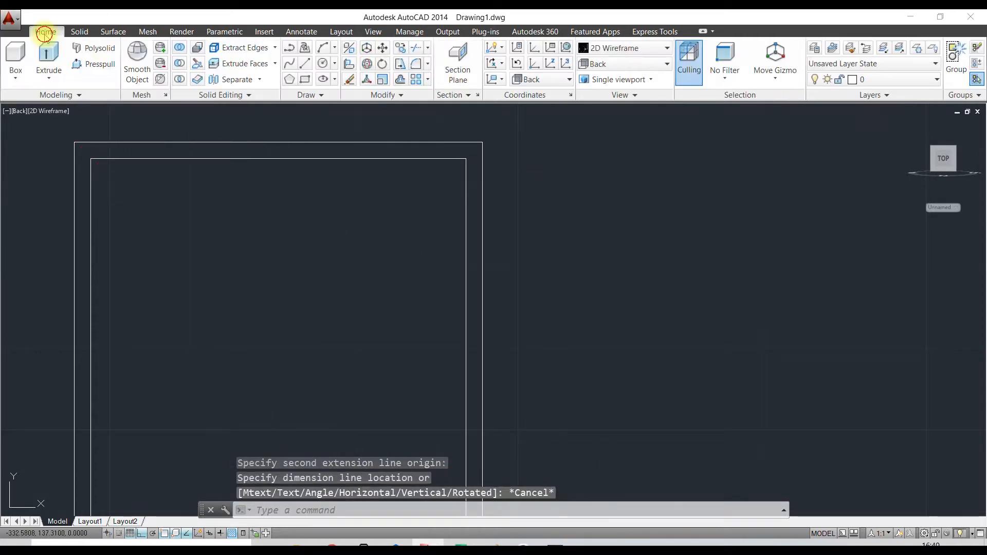
# - Draw a polyline from the 22-long line's right end straight down to the bottom inner edge, and continue it 2 to the right
pyautogui.click(289, 49)
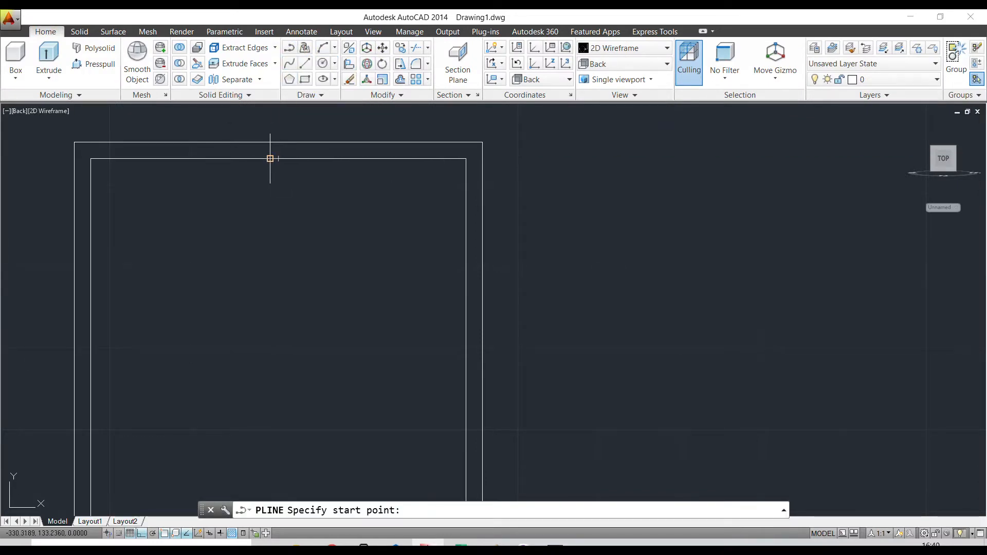
pyautogui.click(270, 159)
pyautogui.moveTo(307, 332); pyautogui.dragTo(329, 257, button='middle')
pyautogui.scroll(-4, 366, 416)
pyautogui.scroll(5, 329, 360)
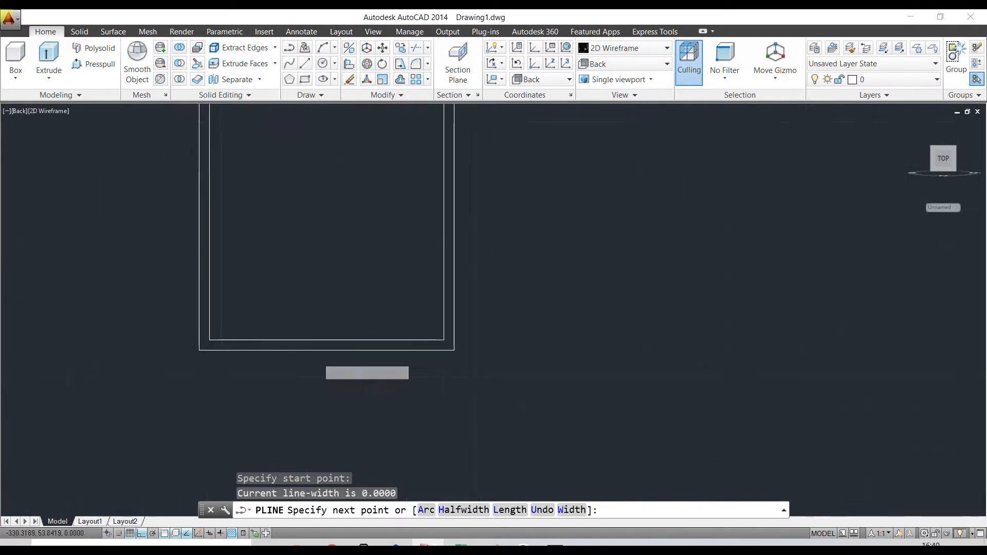
pyautogui.click(324, 314)
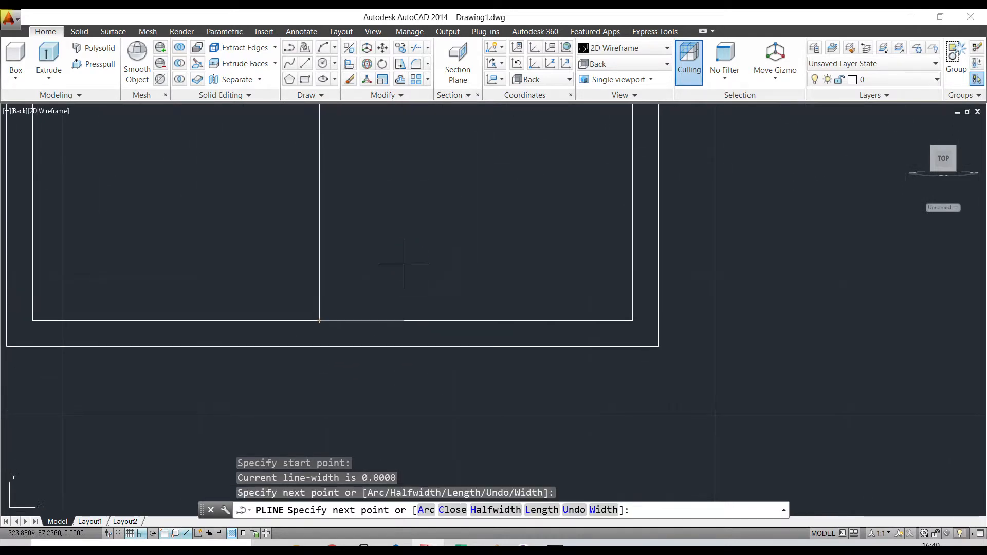
pyautogui.write('2')
pyautogui.press('Return')
# - Extend the polyline up to the top inner edge and back to its start point to complete the divider outline
pyautogui.scroll(-3, 408, 236)
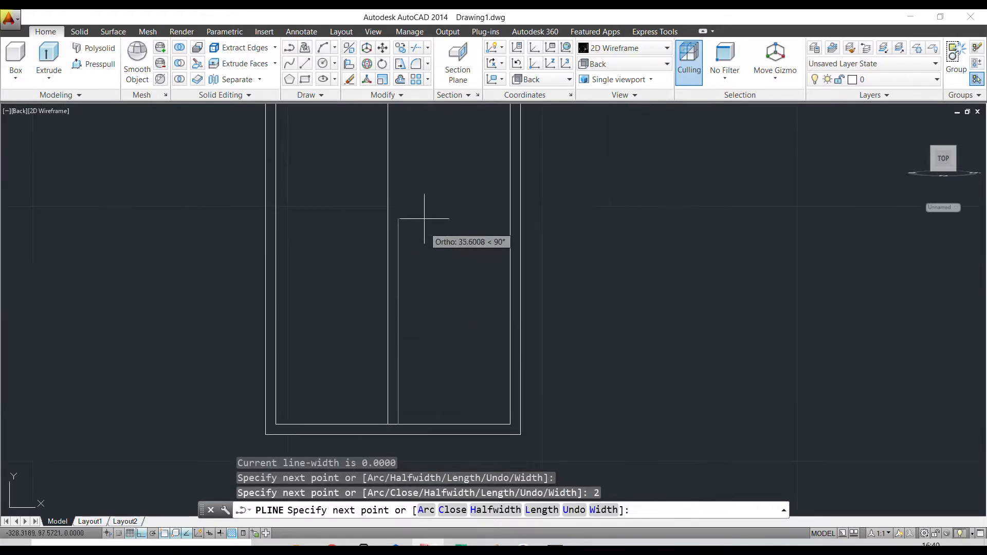
pyautogui.moveTo(414, 242); pyautogui.dragTo(376, 389, button='middle')
pyautogui.scroll(4, 346, 231)
pyautogui.scroll(6, 398, 310)
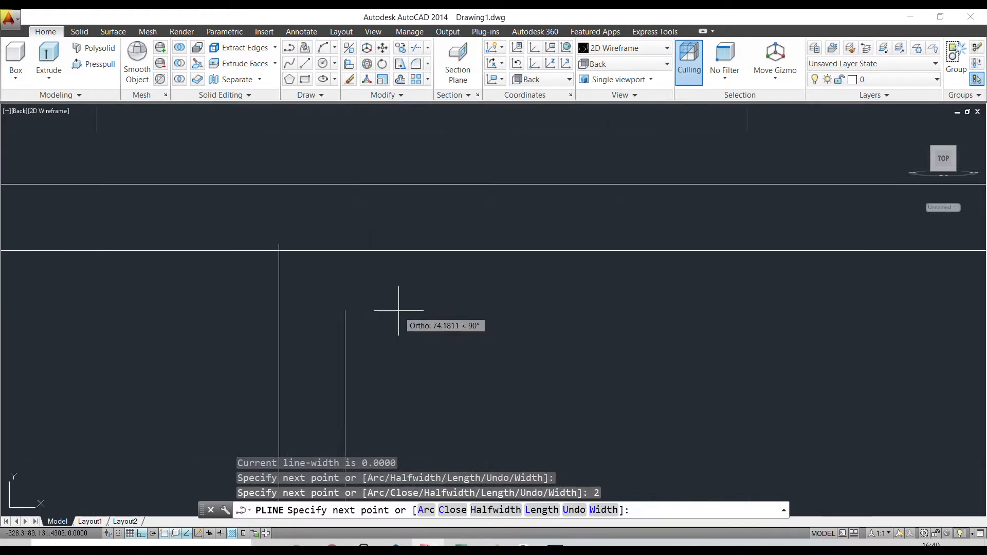
pyautogui.click(312, 215)
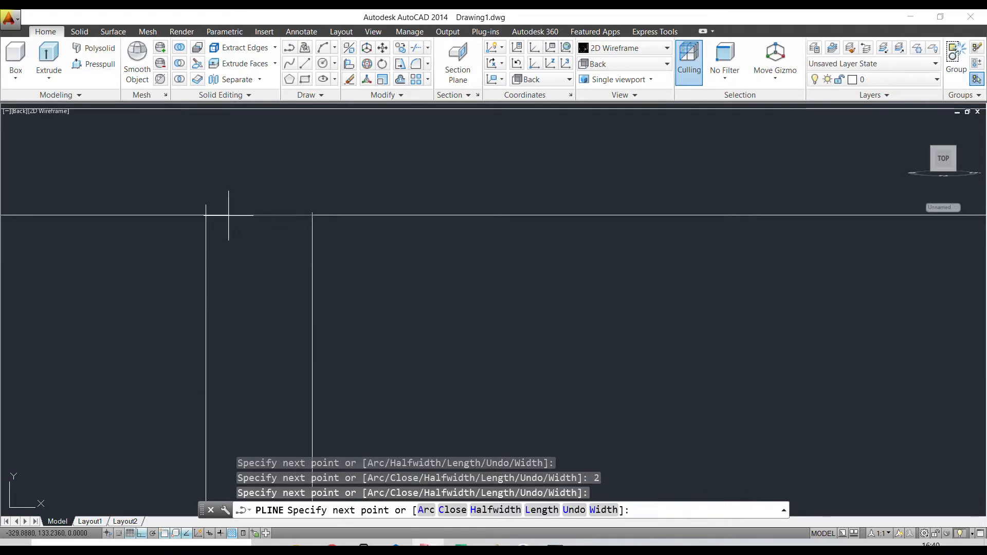
pyautogui.click(205, 215)
pyautogui.press('Return')
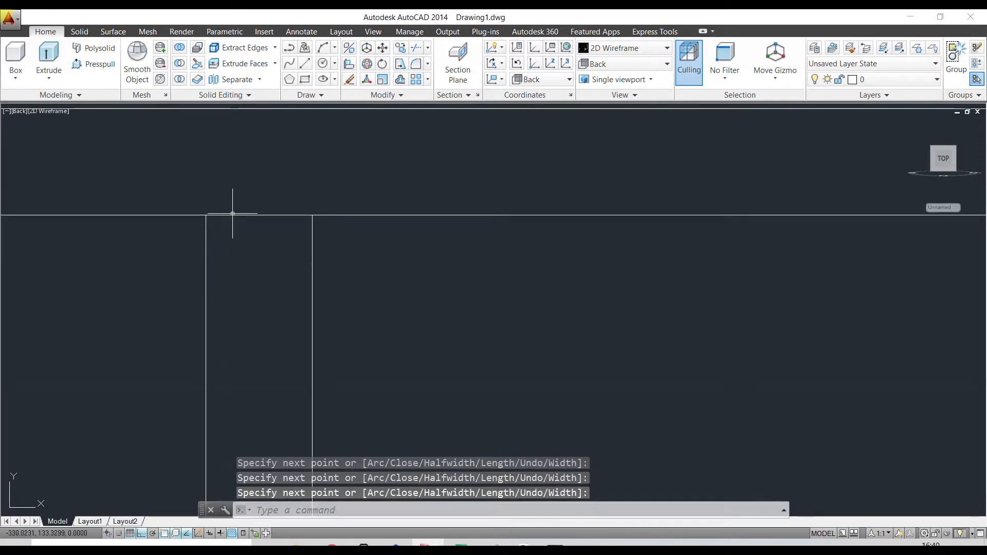
# - Delete the 22-long construction line along the top inner edge
pyautogui.scroll(-2, 313, 192)
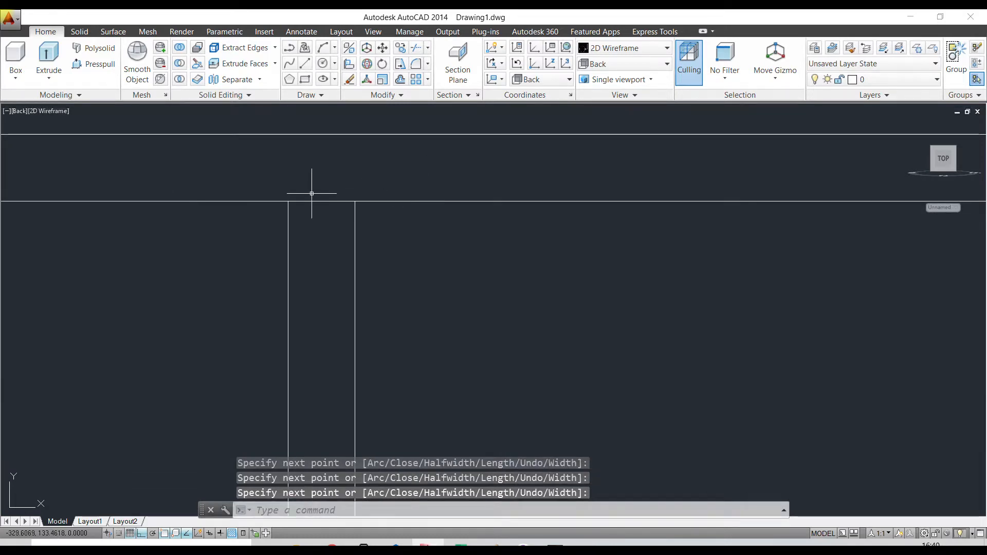
pyautogui.click(275, 200)
pyautogui.press('Delete')
pyautogui.scroll(-2, 309, 204)
pyautogui.scroll(-4, 352, 220)
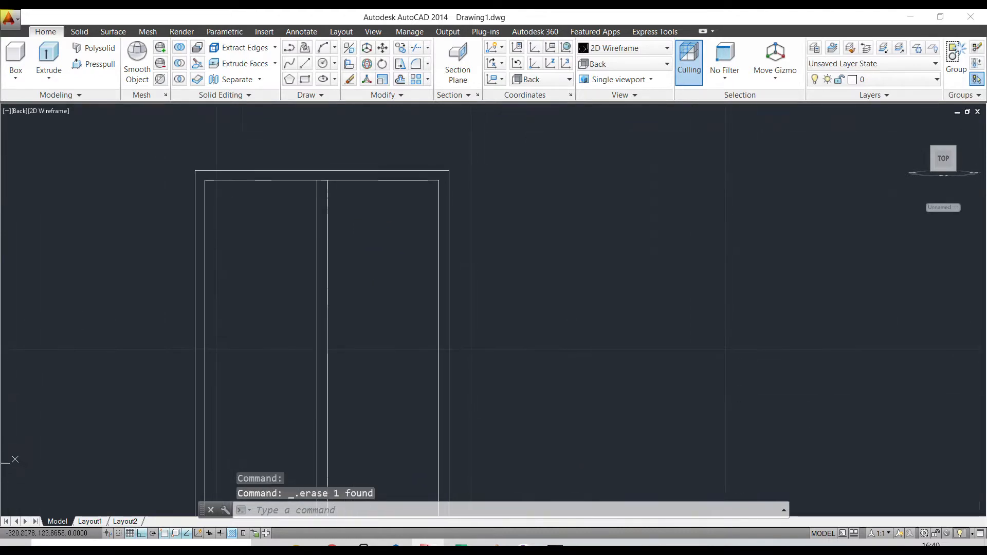
pyautogui.moveTo(341, 163)
pyautogui.mouseDown(button='middle')
pyautogui.moveTo(393, 194)
pyautogui.moveTo(294, 150)
pyautogui.mouseUp(button='middle')
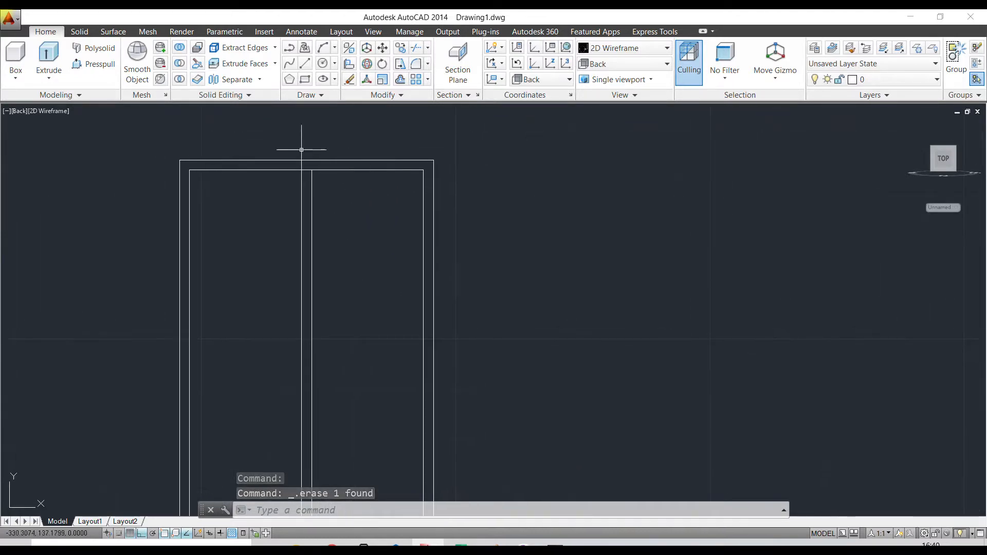
# - Start a polyline at the frame's outer upper-right corner, running 25 to the right and 80 down
pyautogui.click(289, 47)
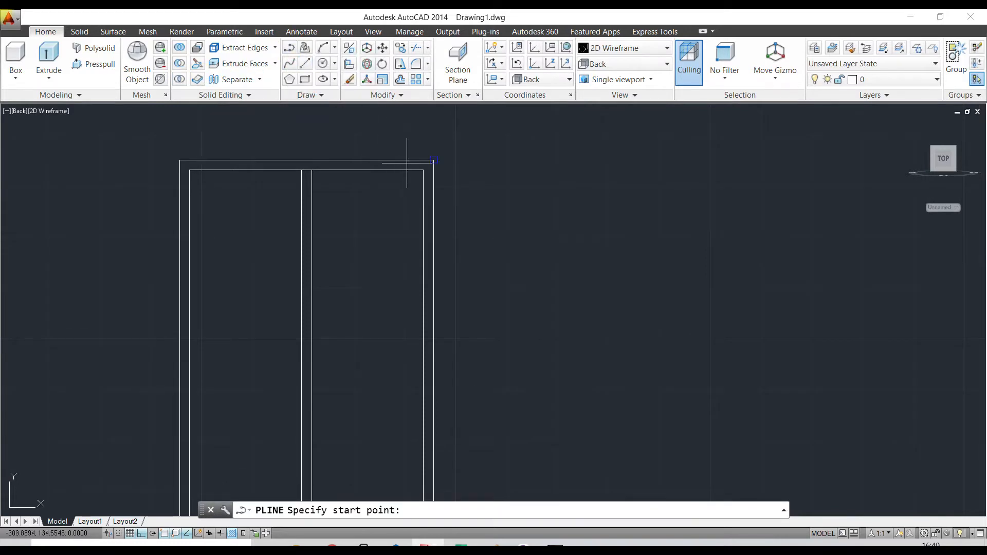
pyautogui.click(433, 160)
pyautogui.write('25')
pyautogui.press('Return')
pyautogui.moveTo(551, 282)
pyautogui.mouseDown(button='middle')
pyautogui.moveTo(535, 172)
pyautogui.moveTo(513, 203)
pyautogui.moveTo(516, 244)
pyautogui.mouseUp(button='middle')
pyautogui.scroll(-2, 523, 162)
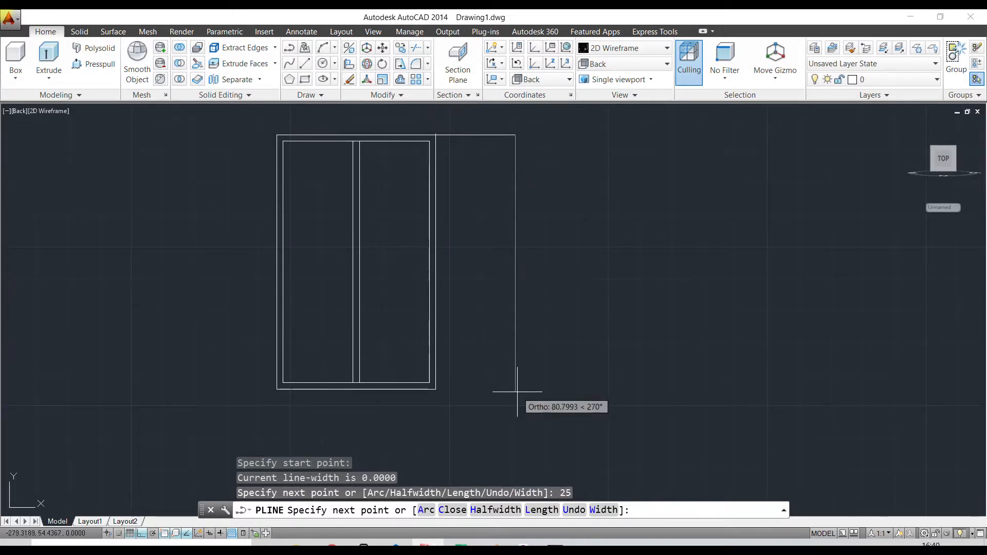
pyautogui.write('80')
pyautogui.press('Return')
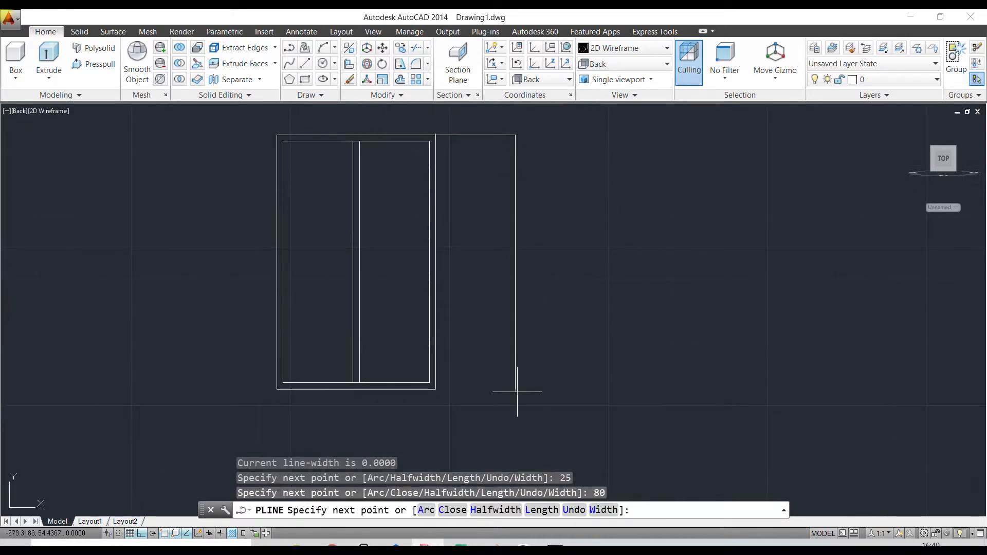
# - Continue the polyline 25 to the left and 80 up to complete the side panel outline
pyautogui.write('25')
pyautogui.press('Return')
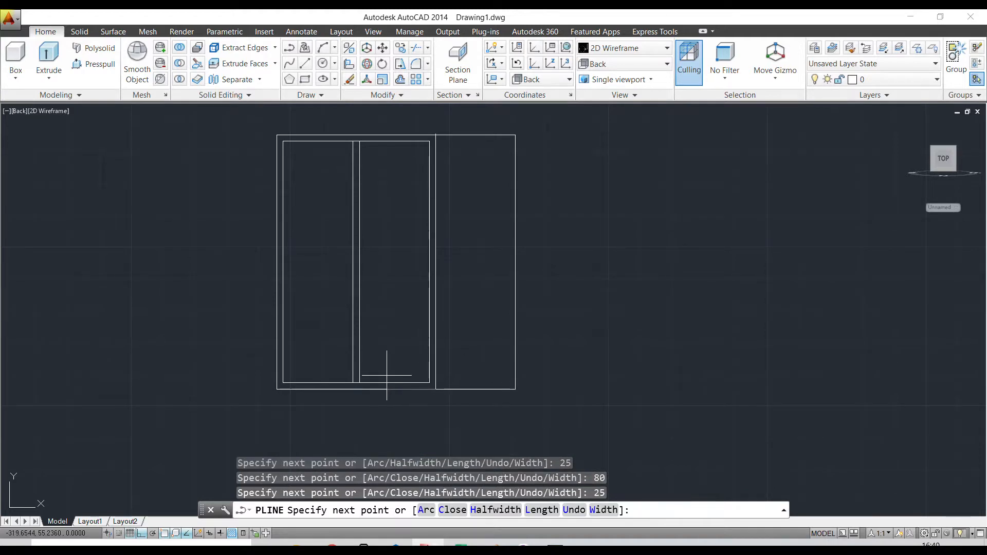
pyautogui.write('80')
pyautogui.press('Return')
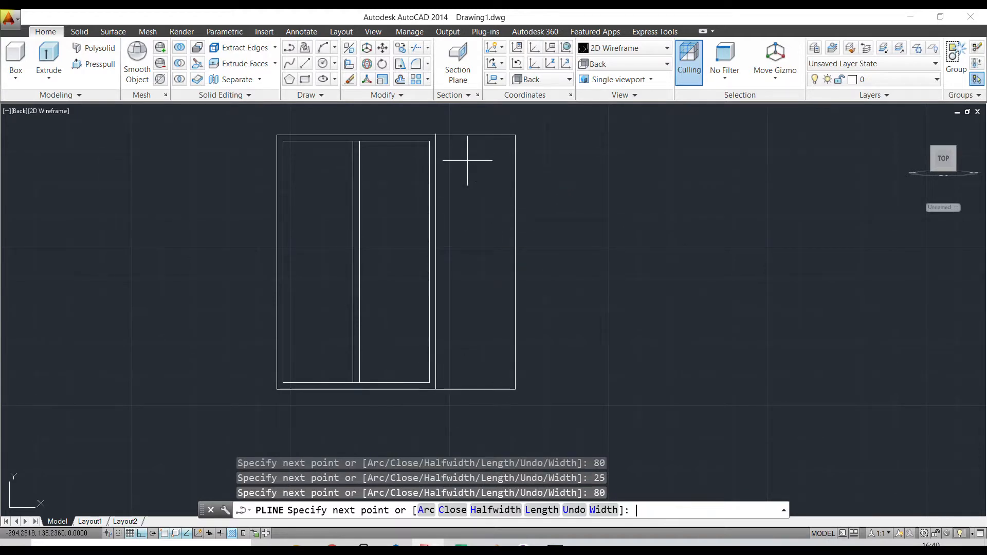
pyautogui.press('Return')
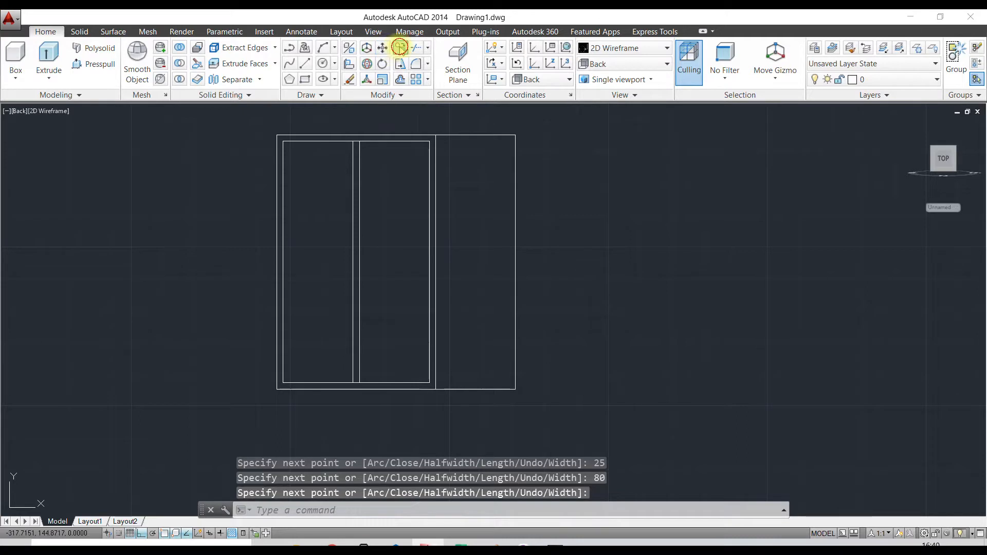
# - Copy the side panel outline from its upper-right corner to the frame's outer upper-left corner
pyautogui.click(400, 47)
pyautogui.click(576, 125)
pyautogui.click(495, 159)
pyautogui.press('Return')
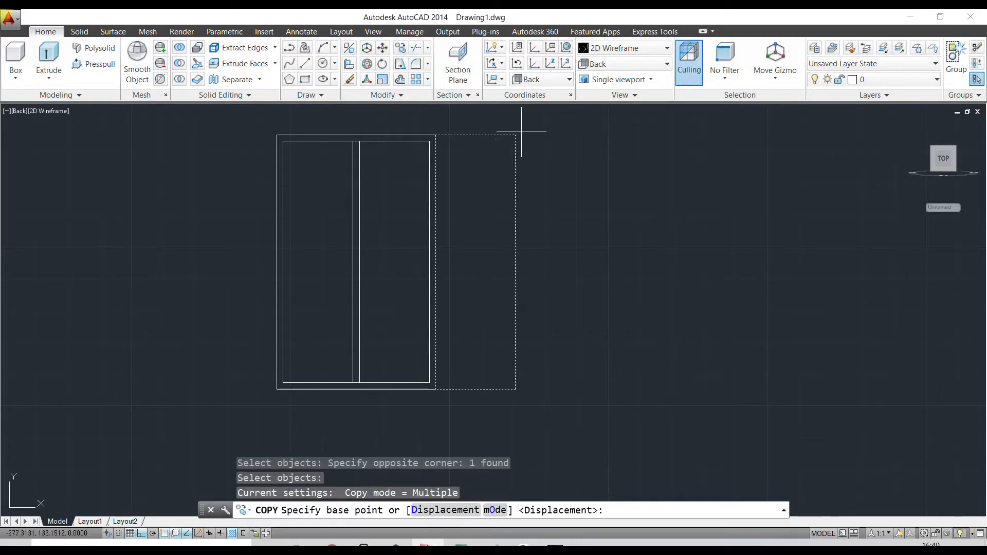
pyautogui.click(516, 135)
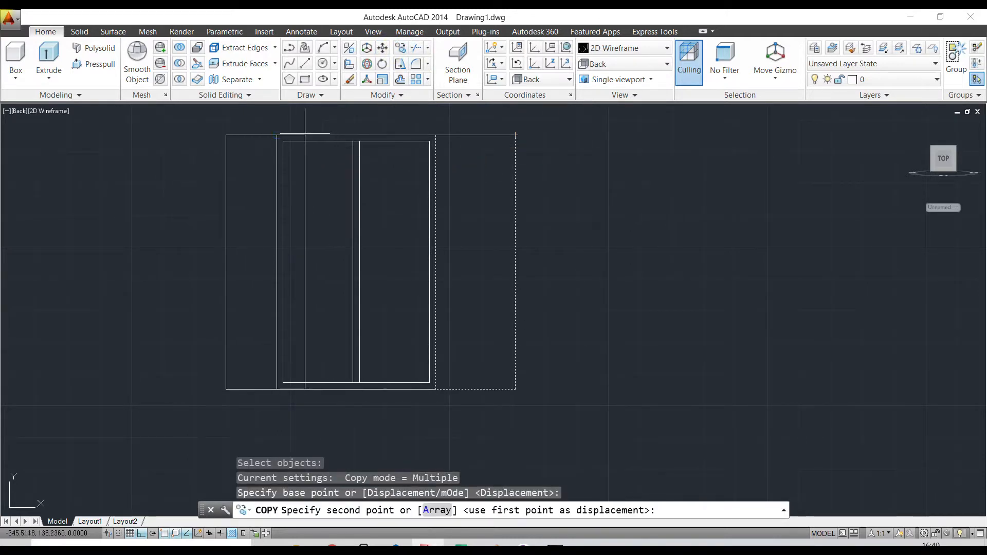
pyautogui.click(276, 135)
pyautogui.press('Return')
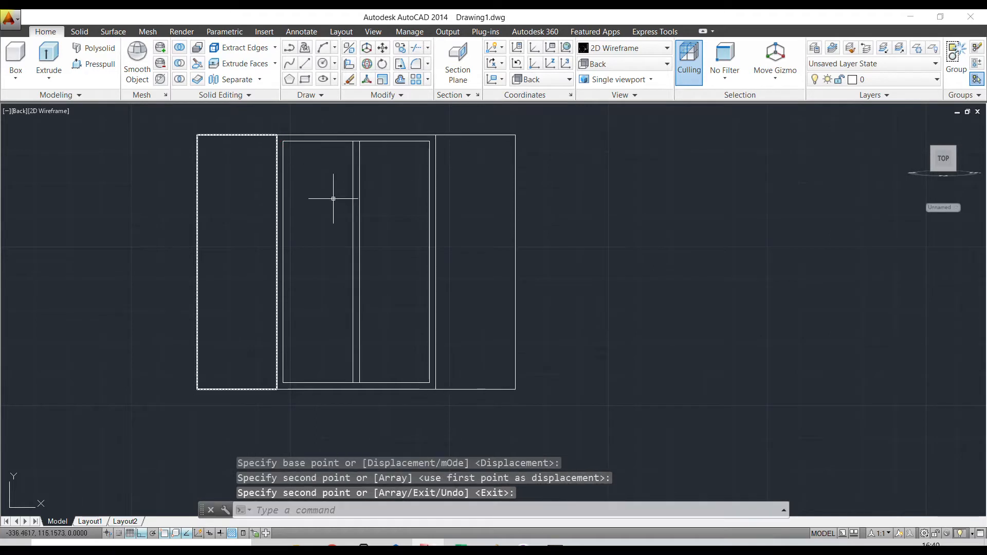
# - Switch from the Back view to the SE Isometric view, looking at the divider outline's upper end
pyautogui.moveTo(476, 223); pyautogui.dragTo(476, 236, button='middle')
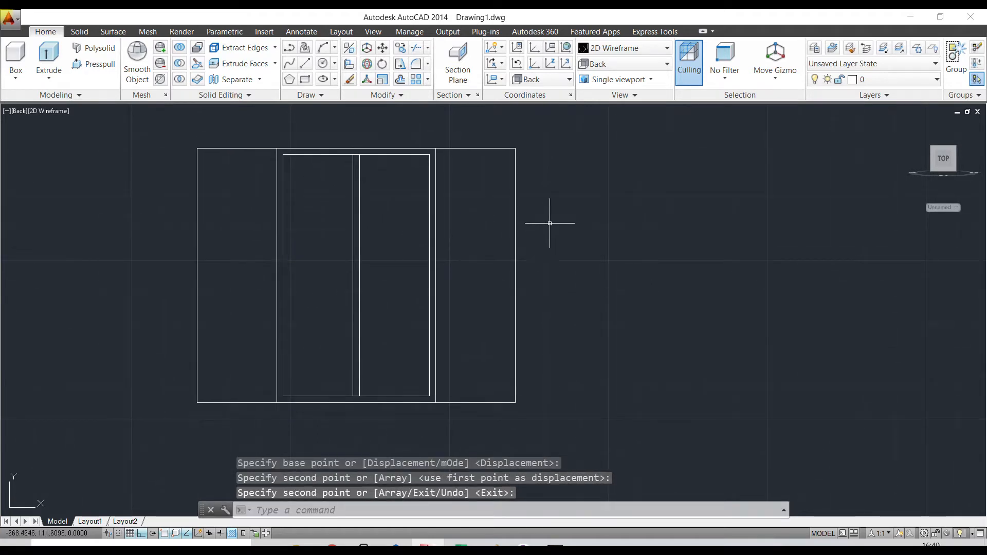
pyautogui.click(623, 49)
pyautogui.click(624, 51)
pyautogui.click(633, 66)
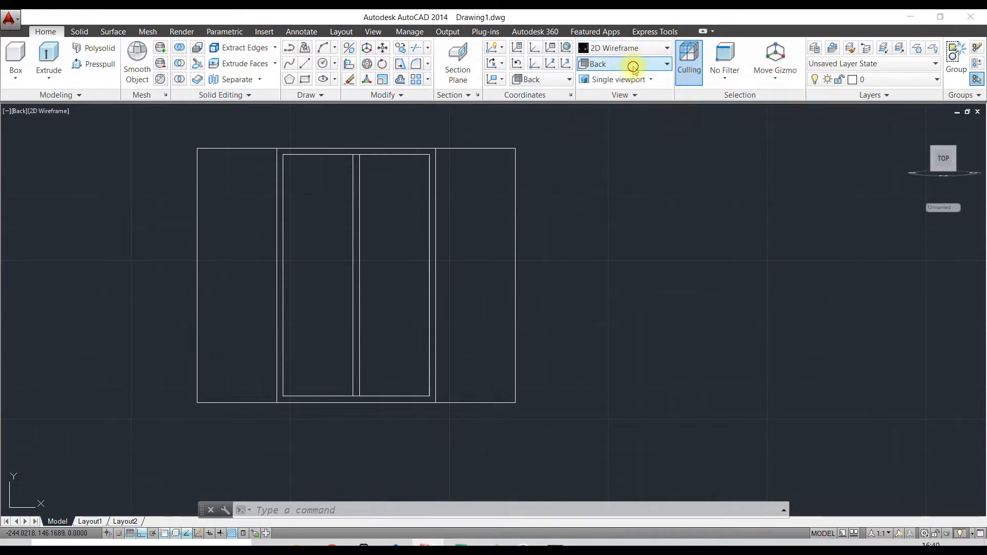
pyautogui.click(611, 171)
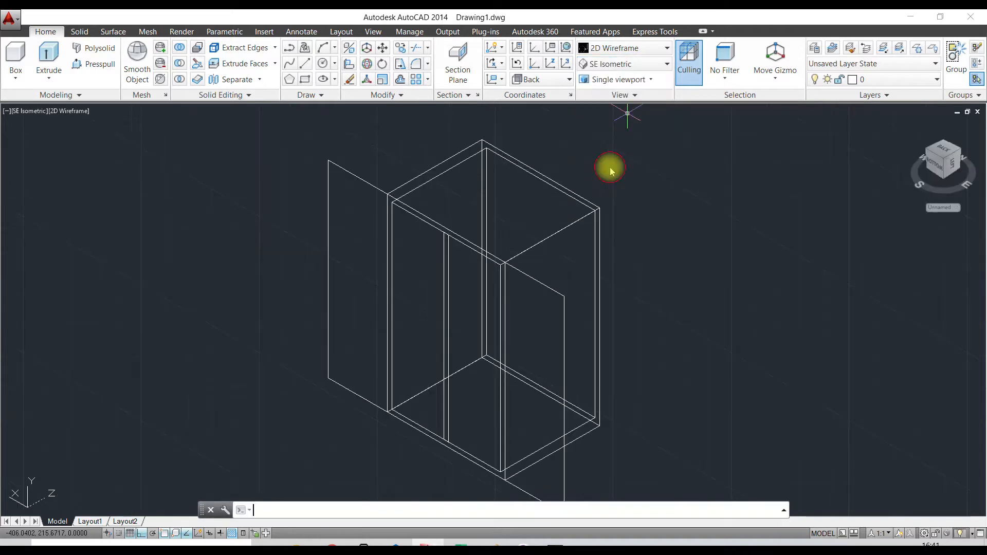
pyautogui.scroll(5, 417, 225)
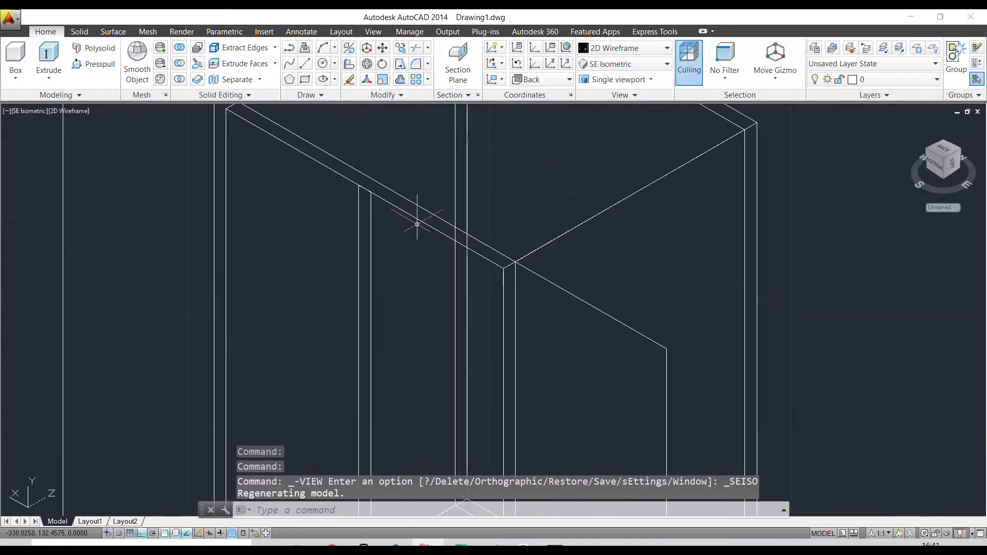
pyautogui.moveTo(368, 183); pyautogui.dragTo(377, 219, button='middle')
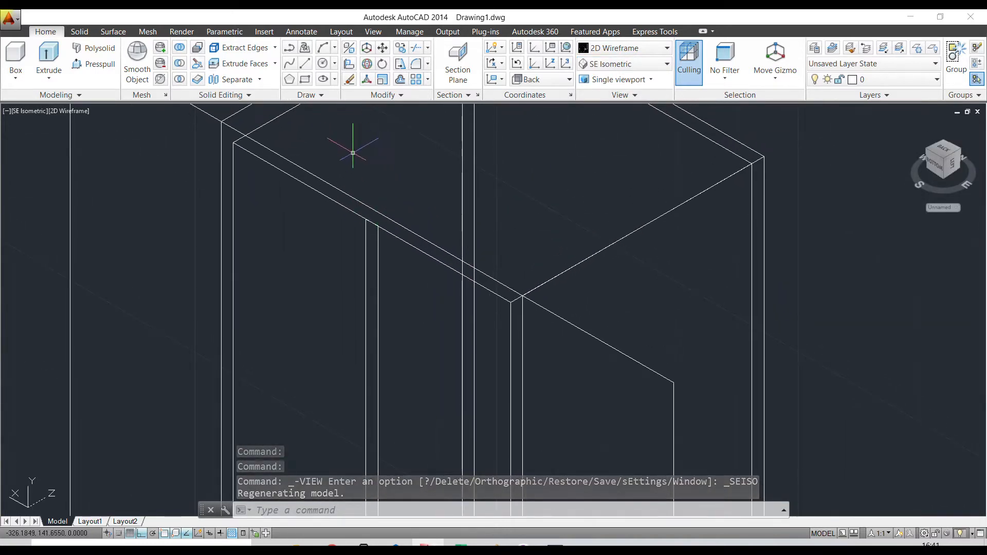
pyautogui.click(93, 64)
pyautogui.scroll(2, 376, 237)
pyautogui.scroll(-2, 325, 260)
pyautogui.press('Escape')
# - Extrude the narrow divider outline inside the frame to a height of 2
pyautogui.click(51, 61)
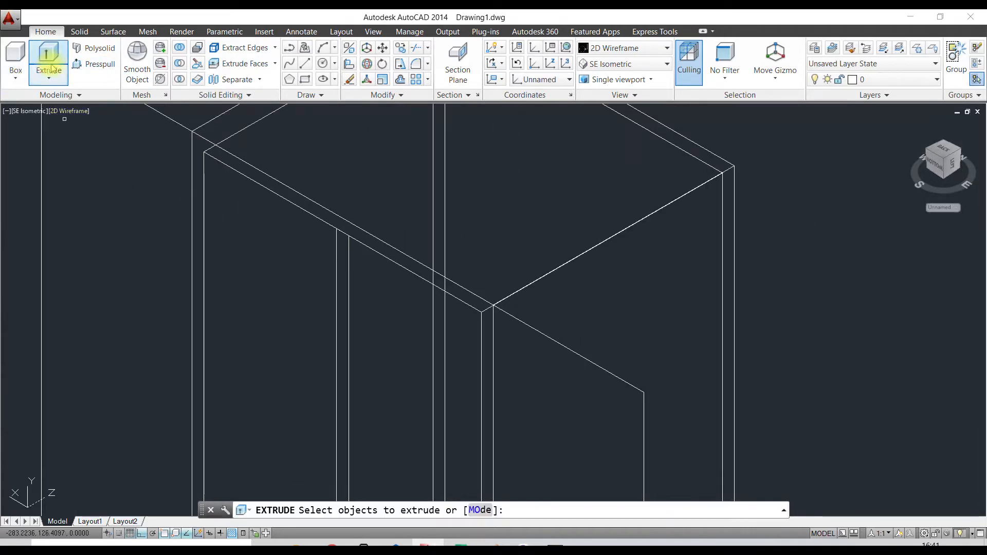
pyautogui.scroll(5, 336, 252)
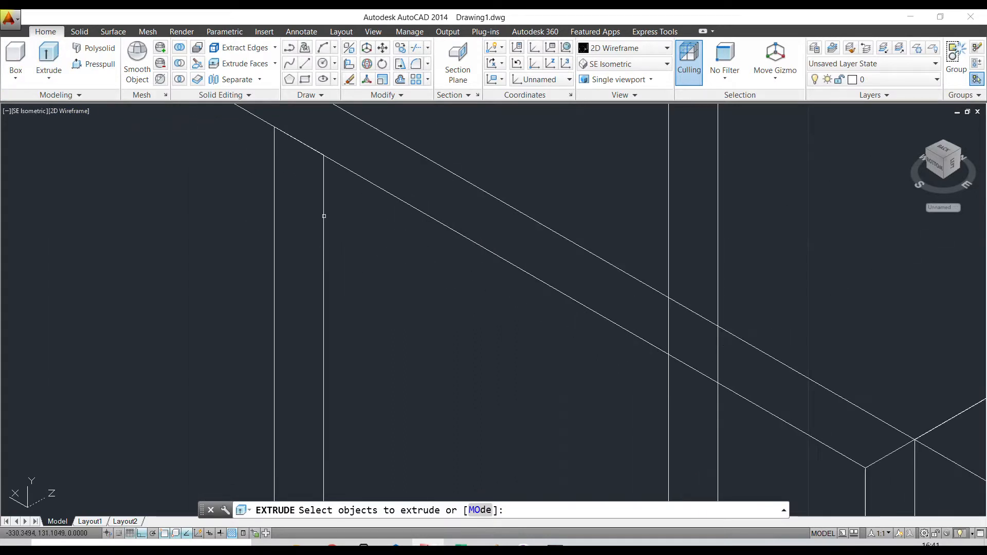
pyautogui.click(324, 216)
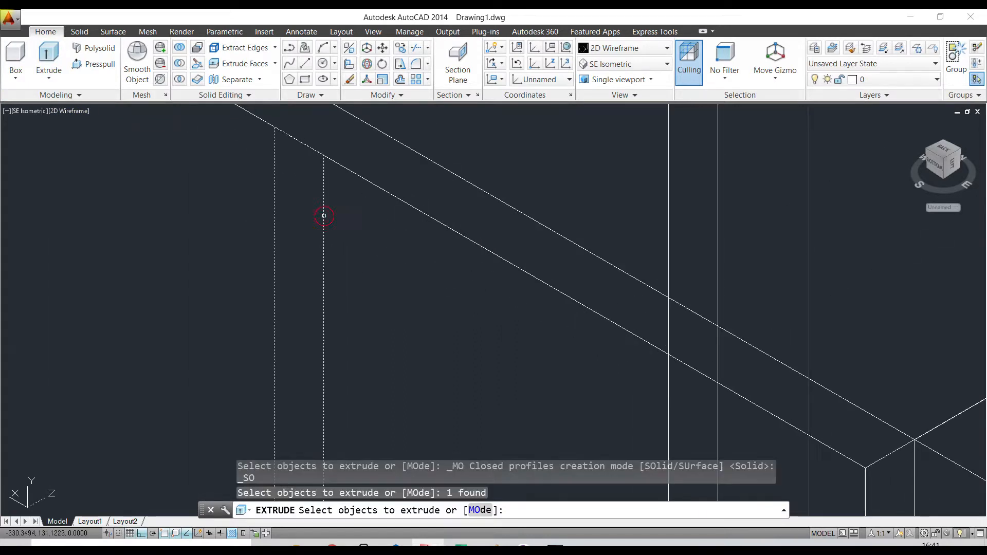
pyautogui.press('Return')
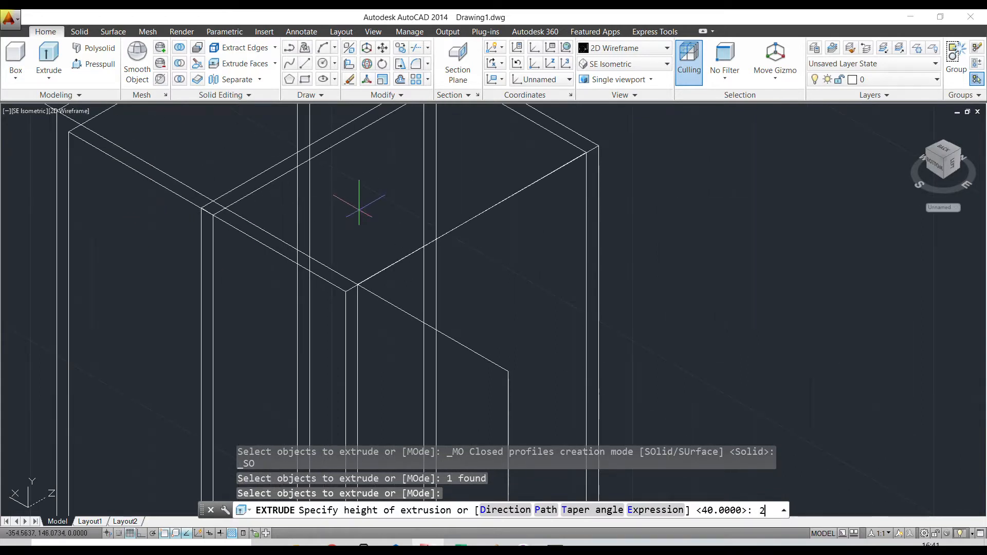
pyautogui.write('2')
pyautogui.press('Return')
pyautogui.scroll(-3, 379, 206)
pyautogui.scroll(1, 403, 260)
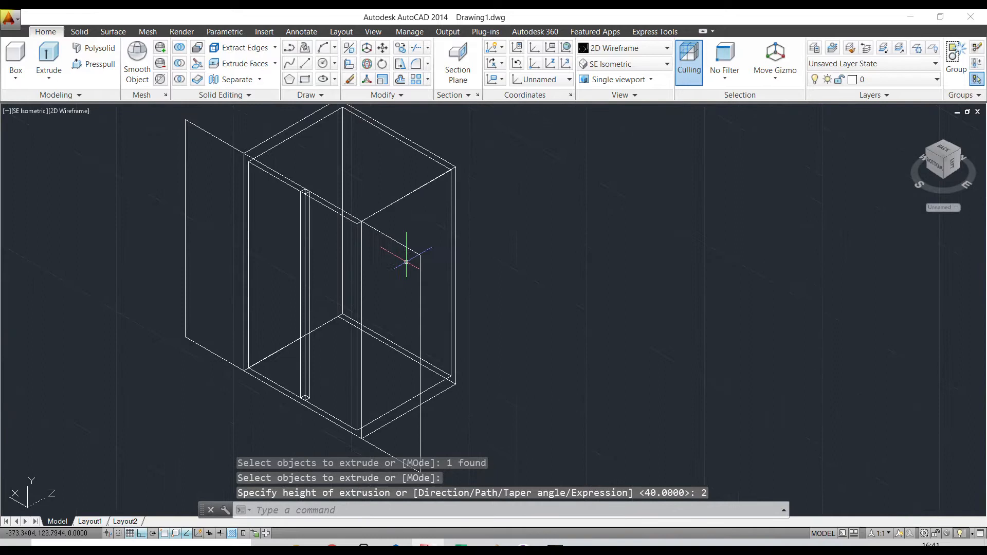
# - Extrude the side panel outline on the frame's right, as seen in the isometric view, to a height of 2
pyautogui.click(49, 58)
pyautogui.scroll(3, 413, 277)
pyautogui.click(409, 280)
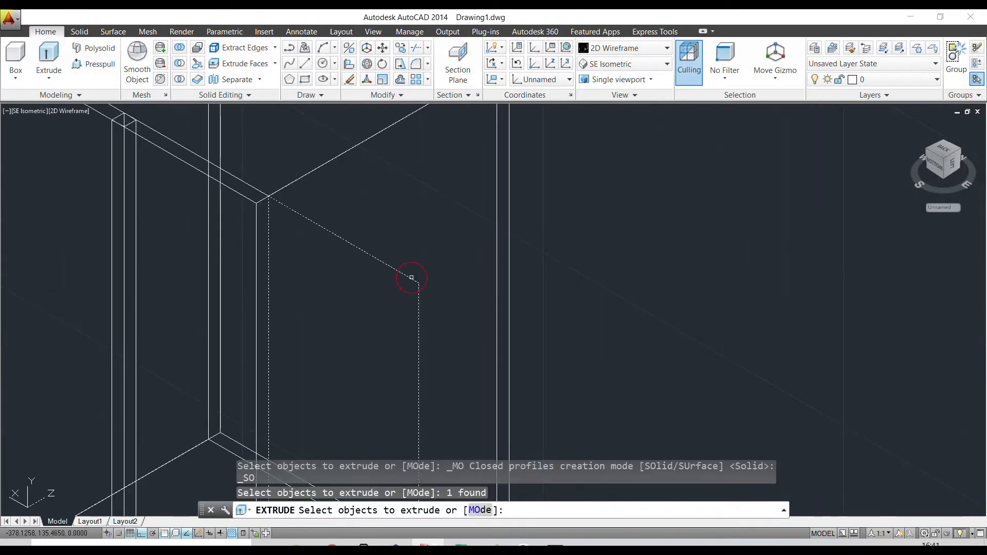
pyautogui.press('Return')
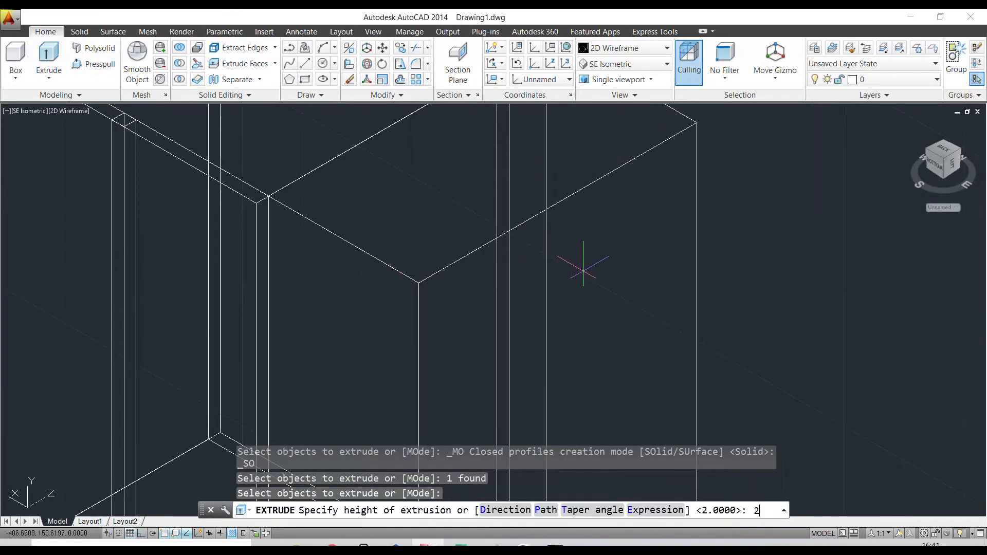
pyautogui.press('Return')
pyautogui.scroll(-2, 580, 269)
pyautogui.scroll(-1, 463, 149)
pyautogui.scroll(4, 440, 189)
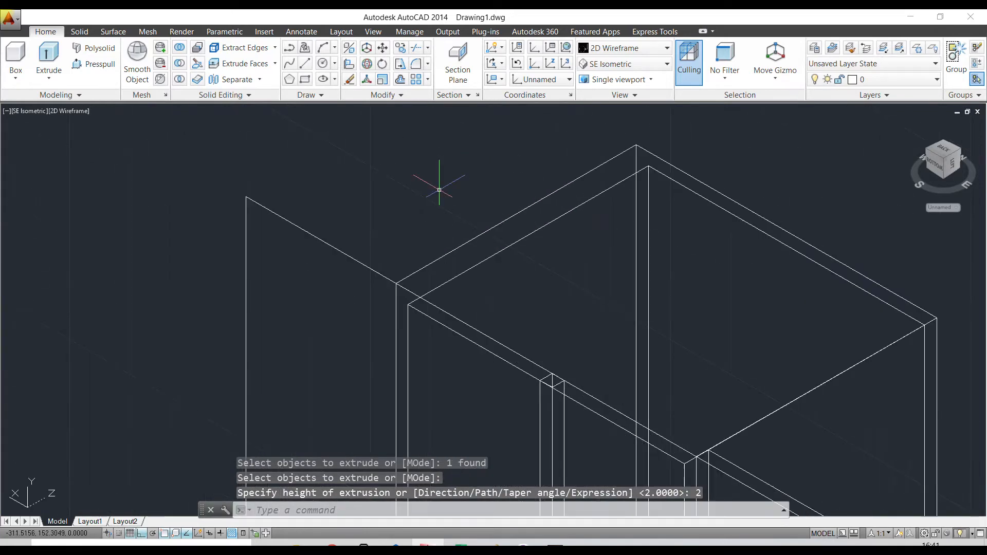
# - Extrude the remaining side panel outline on the frame's left, as seen in the isometric view, to a height of 2
pyautogui.press('Return')
pyautogui.click(324, 234)
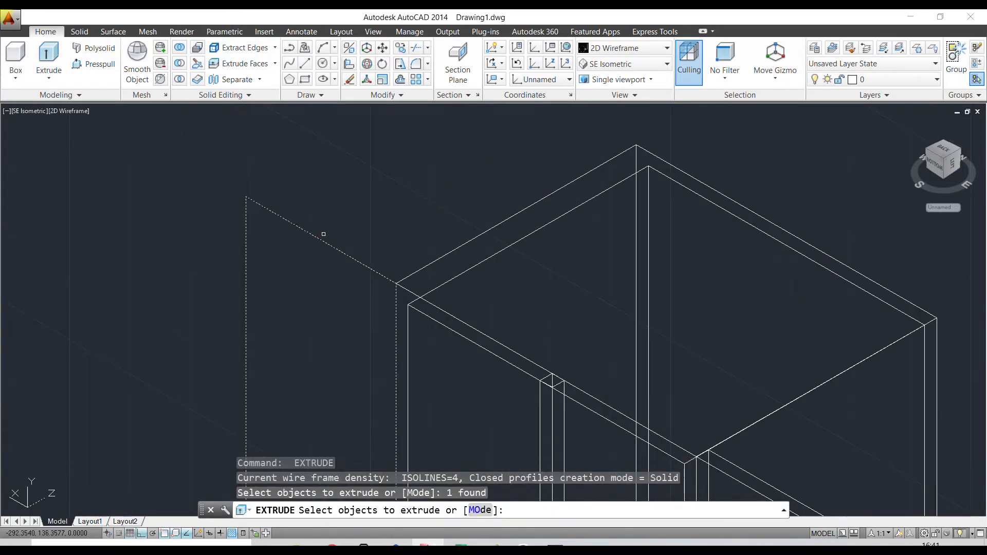
pyautogui.press('Return')
pyautogui.click(733, 510)
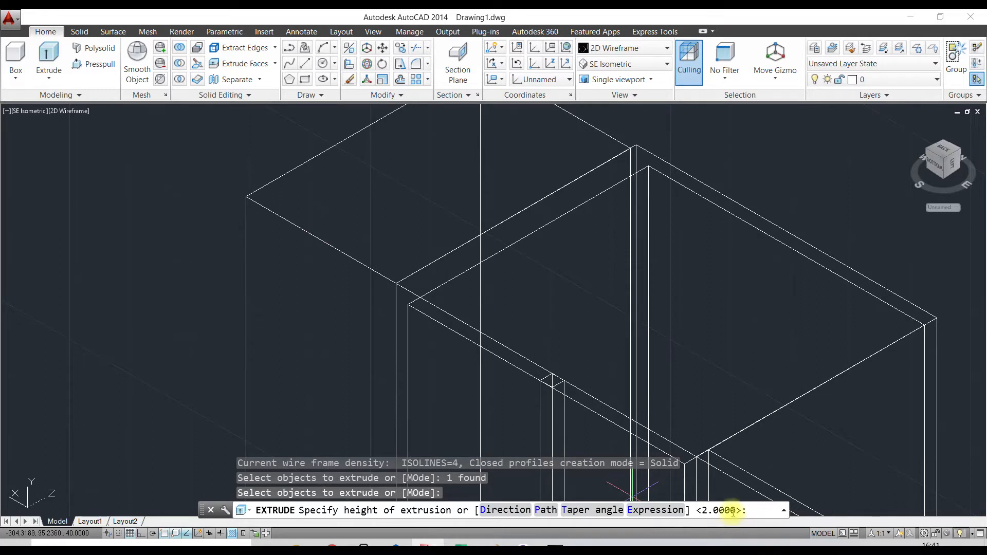
pyautogui.scroll(-2, 450, 400)
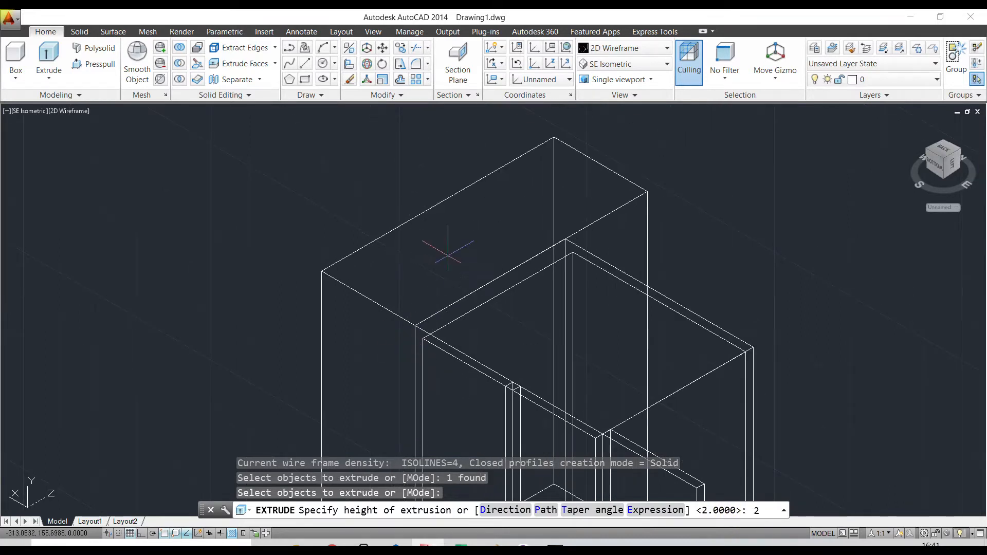
pyautogui.press('Return')
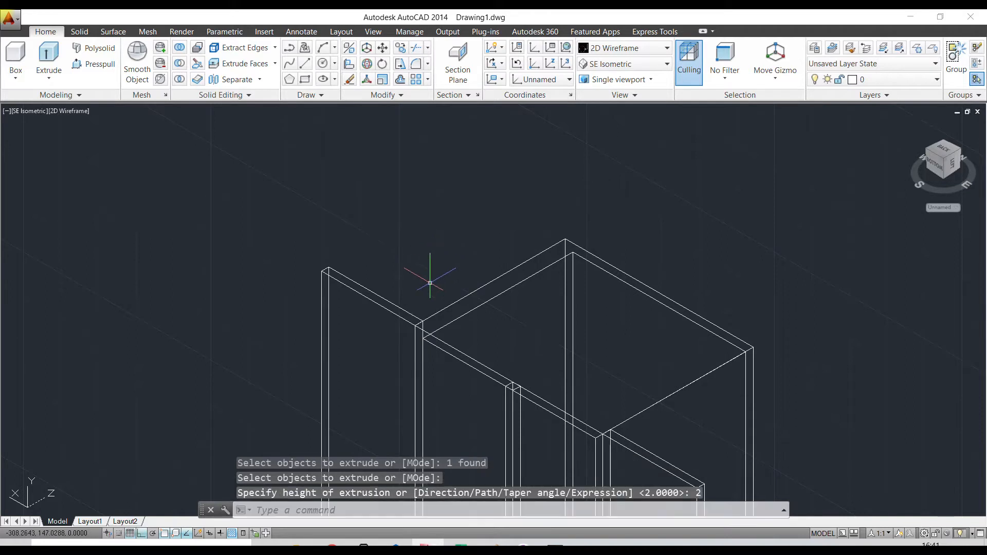
pyautogui.moveTo(579, 352)
pyautogui.mouseDown(button='middle')
pyautogui.moveTo(524, 333)
pyautogui.moveTo(385, 227)
pyautogui.mouseUp(button='middle')
pyautogui.scroll(-1, 383, 244)
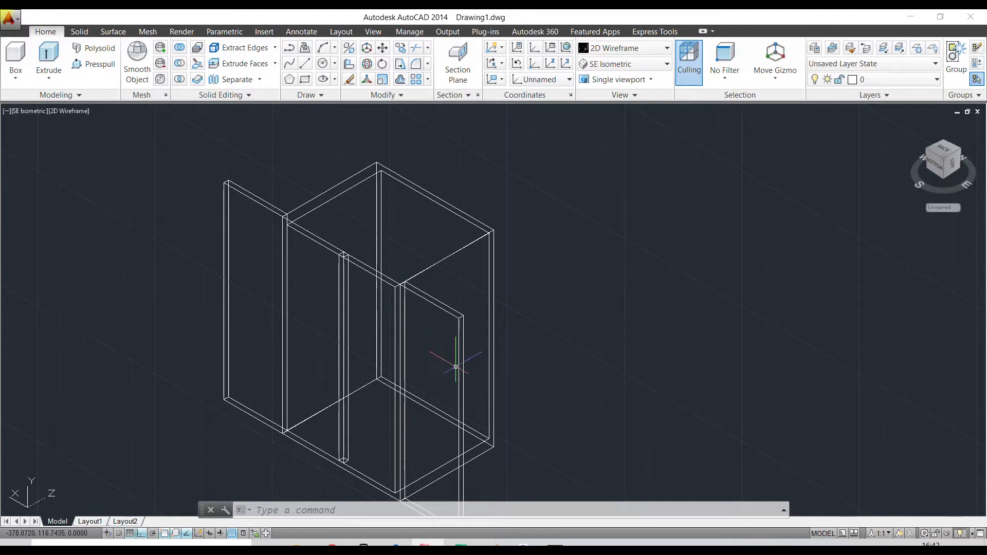
# - Check the extruded panels in the isometric view and return to the Back view
pyautogui.moveTo(456, 367); pyautogui.dragTo(459, 328, button='middle')
pyautogui.scroll(2, 360, 262)
pyautogui.scroll(-2, 354, 264)
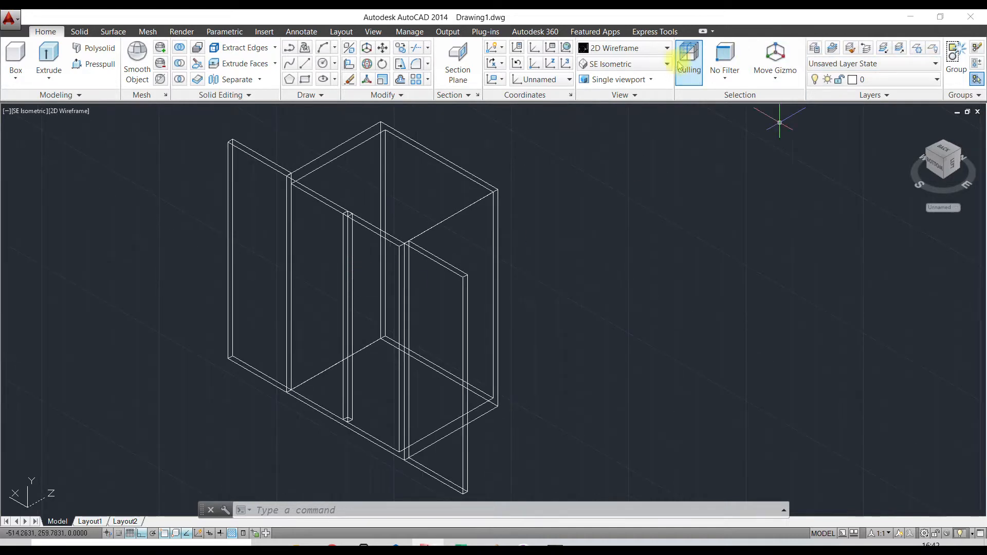
pyautogui.click(647, 64)
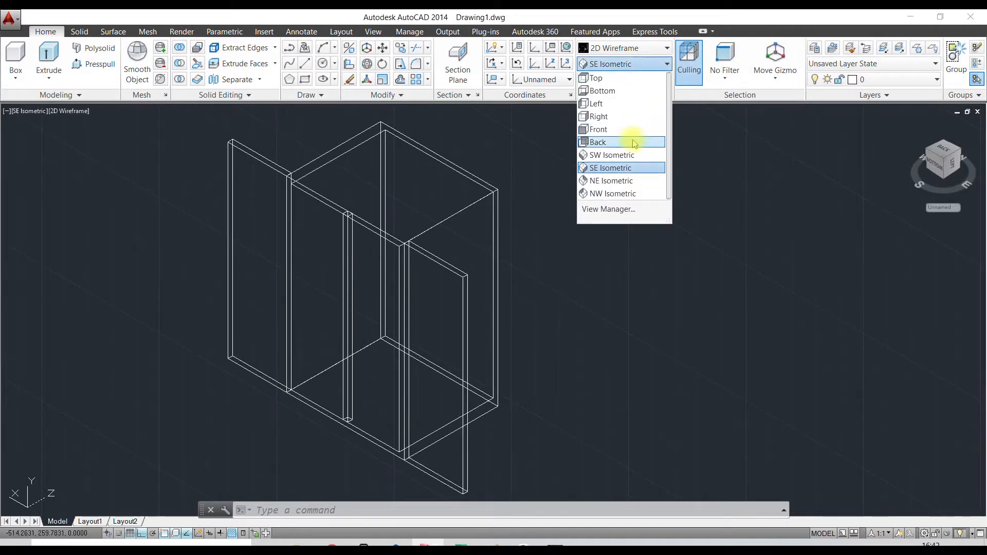
pyautogui.click(636, 143)
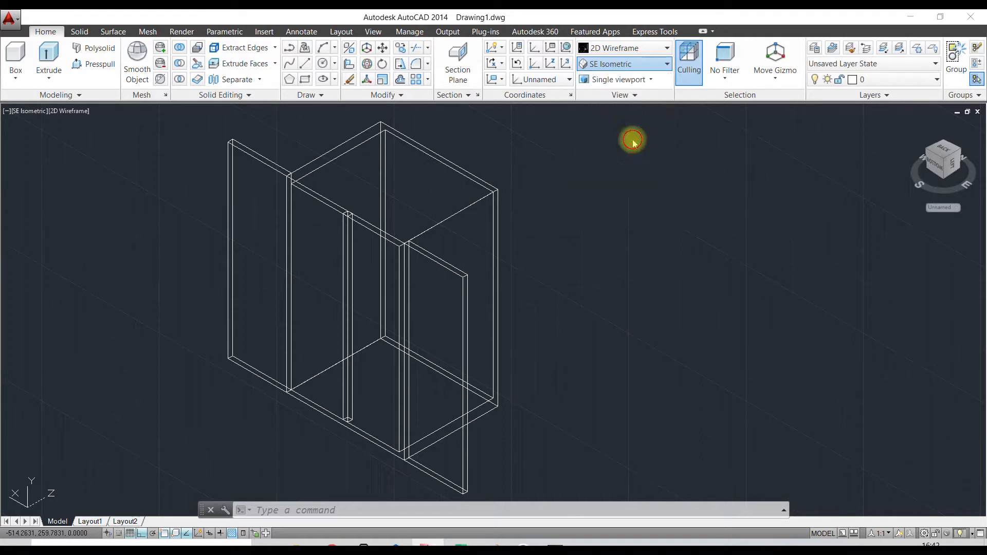
pyautogui.scroll(-2, 563, 242)
pyautogui.scroll(2, 503, 238)
pyautogui.scroll(-2, 500, 240)
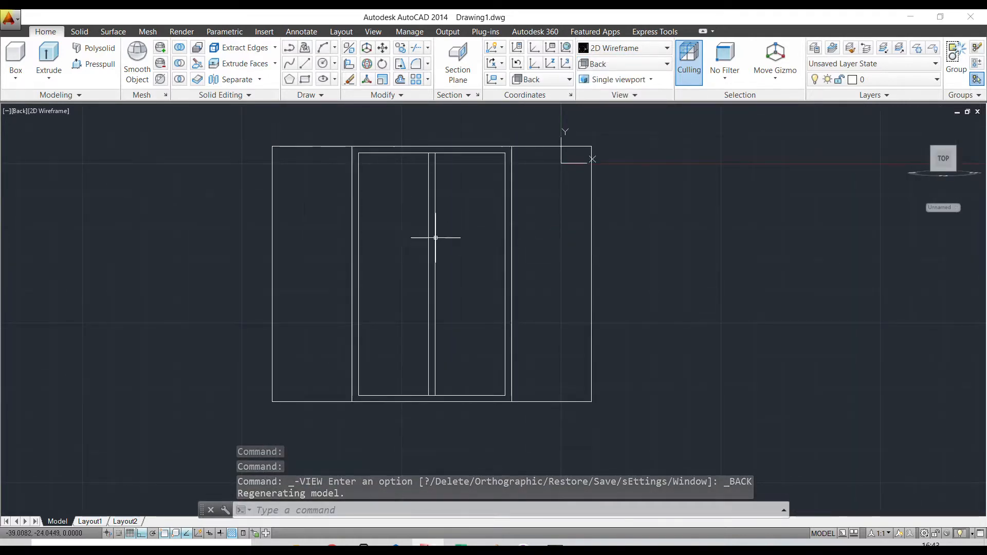
# - Draw a closed polyline rectangle 50 wide and 40 high directly below the frame, starting at the frame's lower-left corner
pyautogui.click(289, 49)
pyautogui.moveTo(499, 324); pyautogui.dragTo(469, 268, button='middle')
pyautogui.click(331, 327)
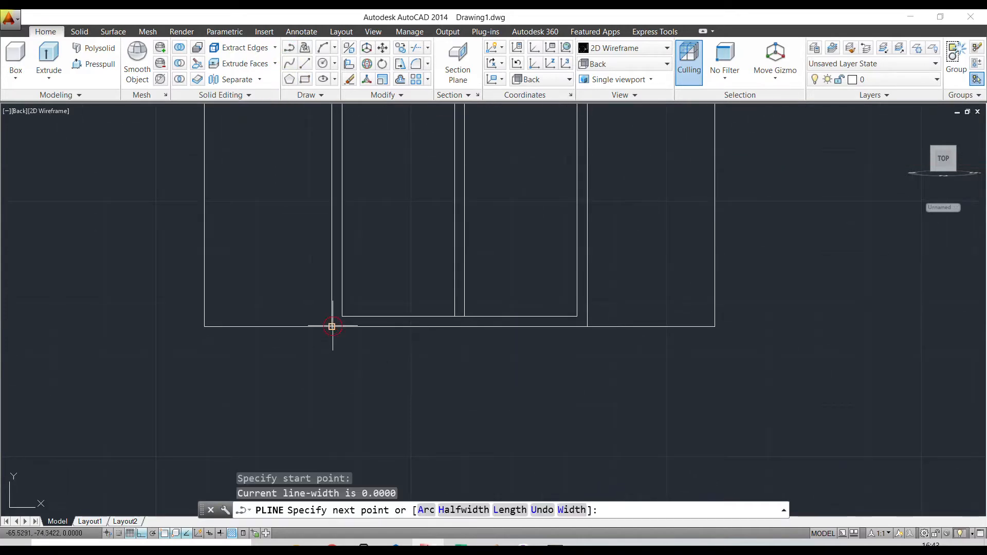
pyautogui.moveTo(463, 375); pyautogui.dragTo(459, 199, button='middle')
pyautogui.scroll(-2, 360, 366)
pyautogui.scroll(2, 374, 337)
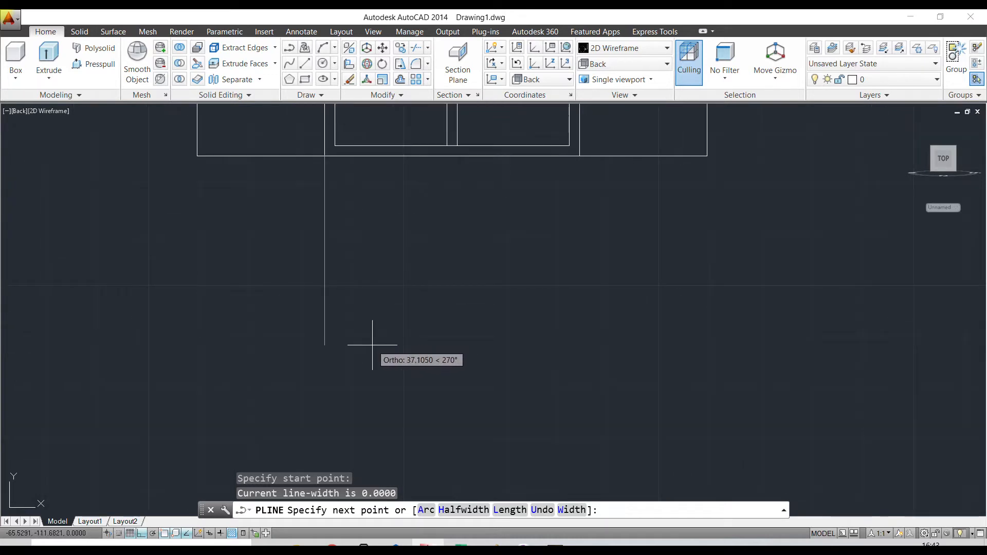
pyautogui.write('40')
pyautogui.press('Return')
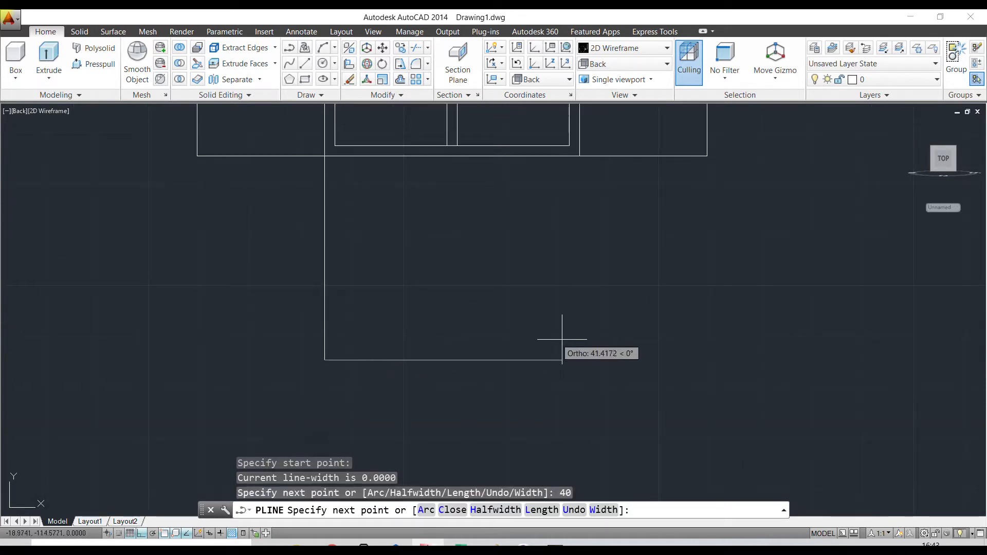
pyautogui.write('50')
pyautogui.press('Return')
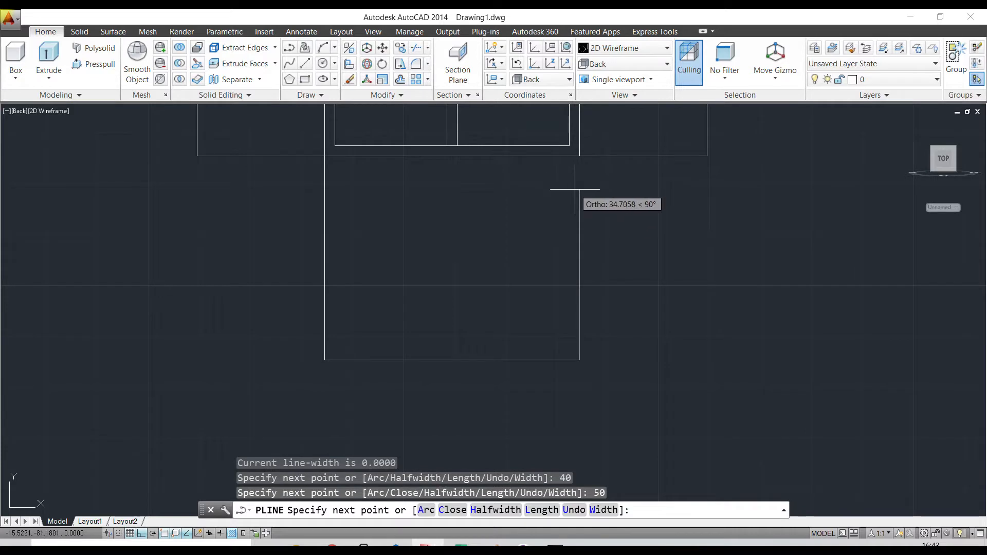
pyautogui.write('40')
pyautogui.press('Return')
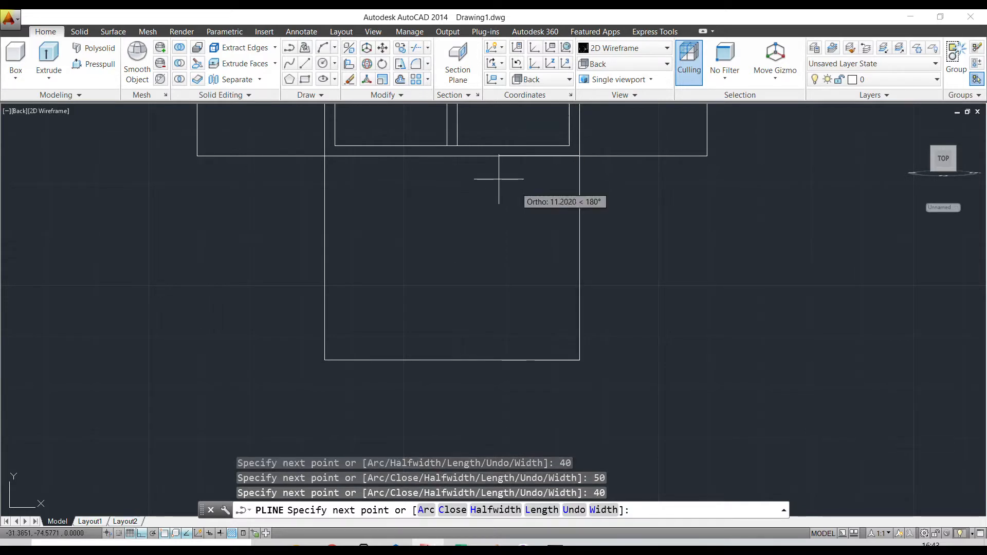
pyautogui.click(324, 156)
pyautogui.press('Return')
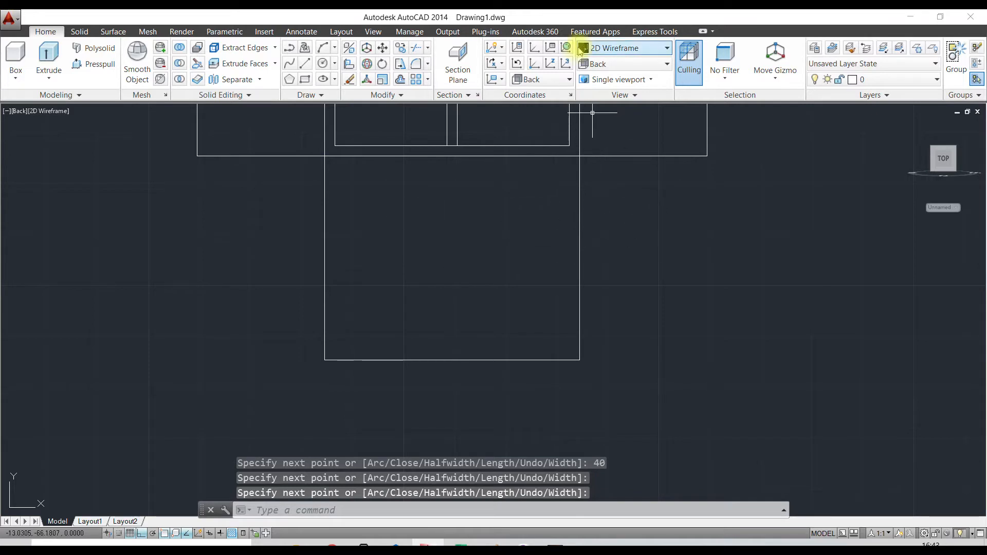
# - Extrude the 50 by 40 outline below the frame to the frame's full depth of 40, picking the frame's far corner
pyautogui.click(607, 64)
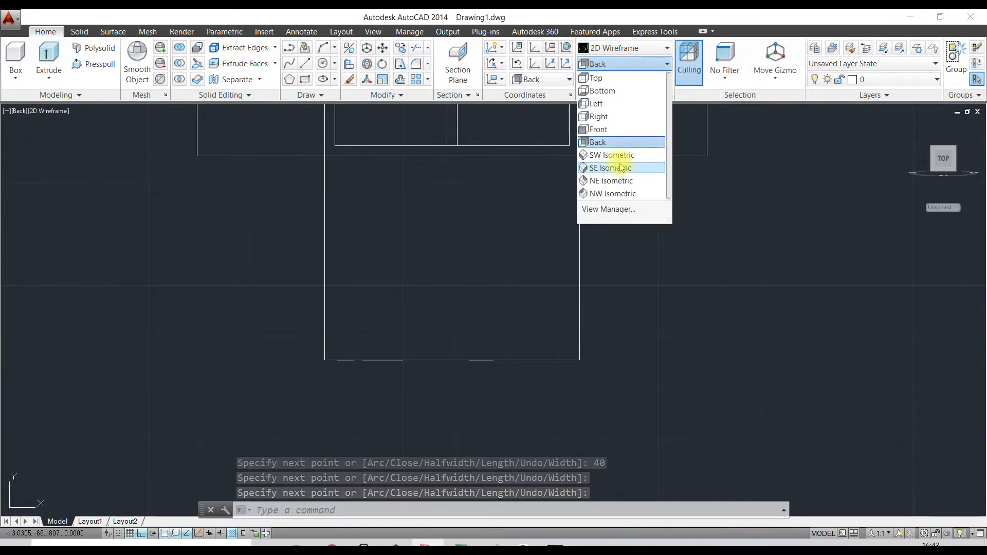
pyautogui.click(616, 166)
pyautogui.scroll(3, 551, 402)
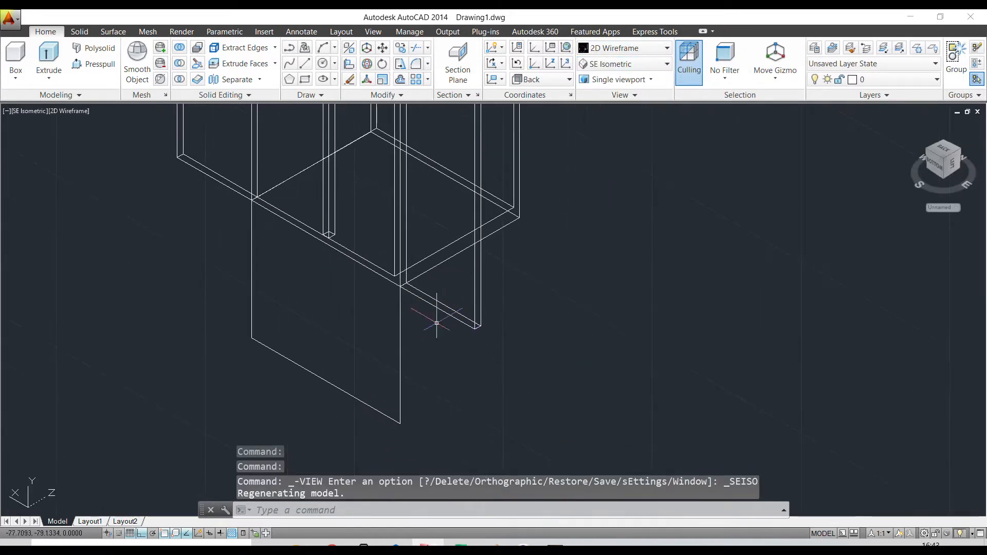
pyautogui.click(48, 55)
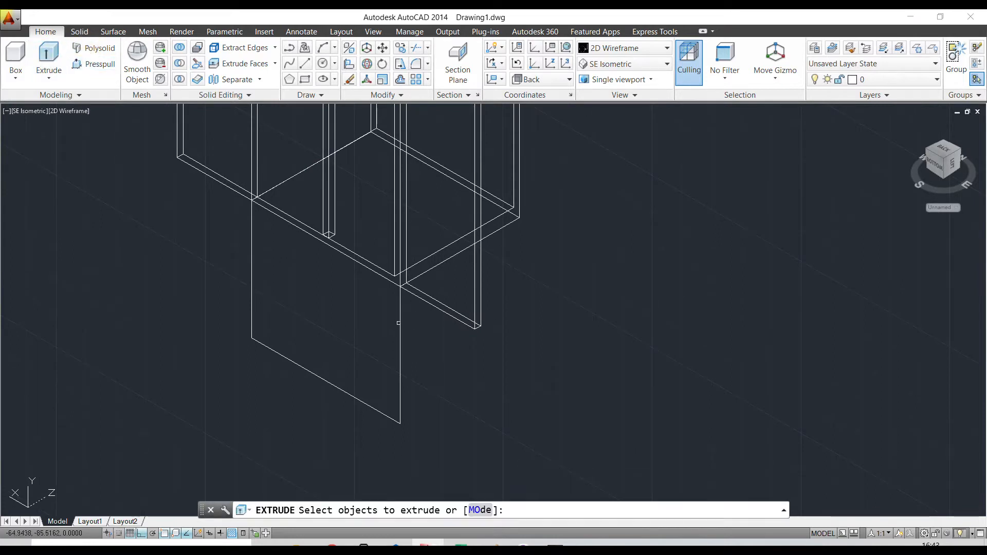
pyautogui.click(400, 322)
pyautogui.press('Return')
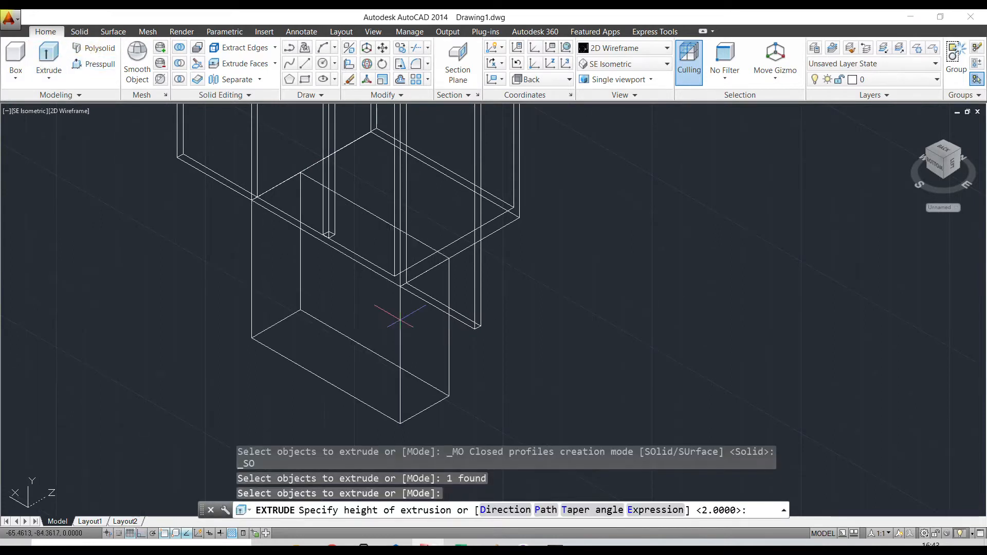
pyautogui.click(585, 111)
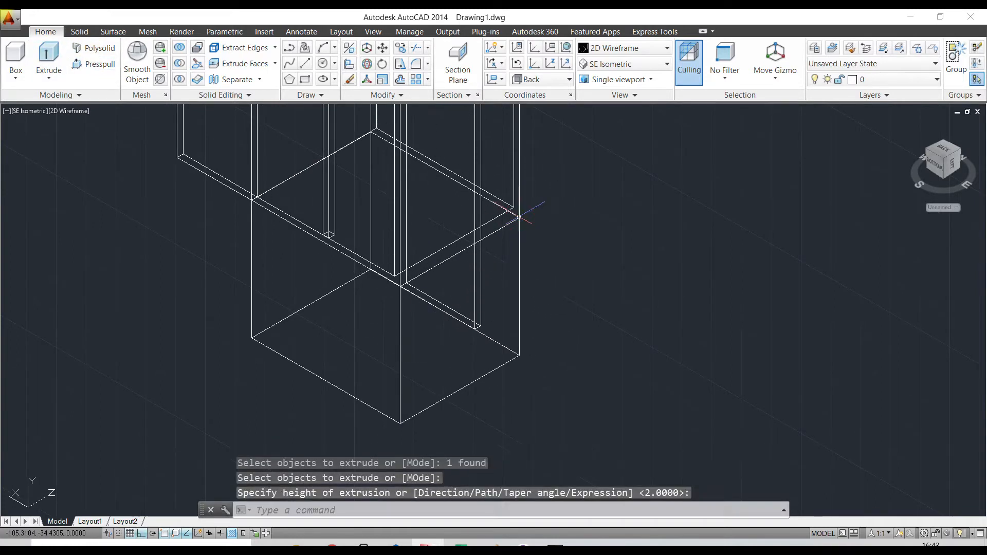
# - In the Back view, draw a closed polyline rectangle 50 wide and 20 high on top of the frame from its upper-left corner
pyautogui.click(594, 72)
pyautogui.click(598, 140)
pyautogui.moveTo(542, 375)
pyautogui.mouseDown(button='middle')
pyautogui.moveTo(504, 375)
pyautogui.moveTo(497, 431)
pyautogui.mouseUp(button='middle')
pyautogui.moveTo(463, 154); pyautogui.dragTo(446, 212, button='middle')
pyautogui.scroll(2, 425, 127)
pyautogui.click(289, 47)
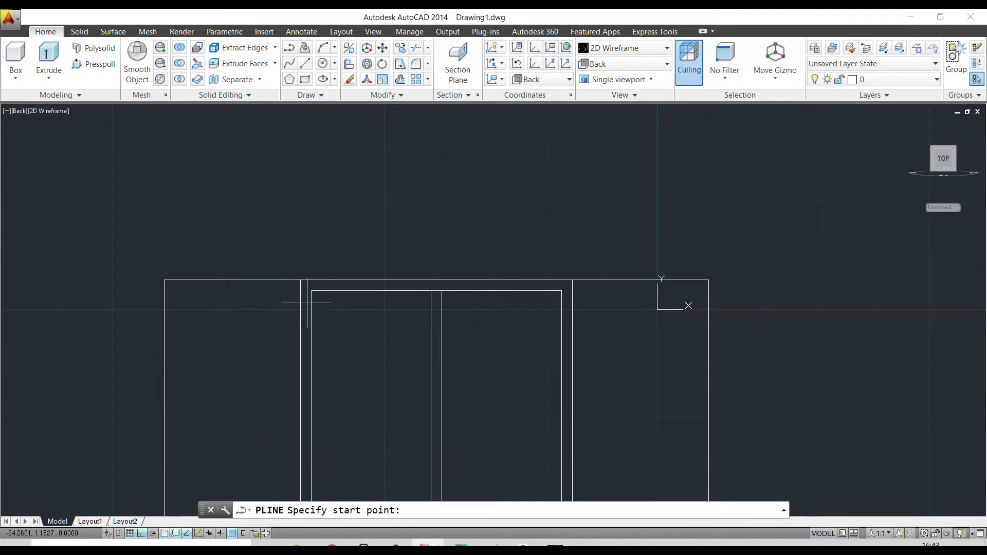
pyautogui.click(300, 281)
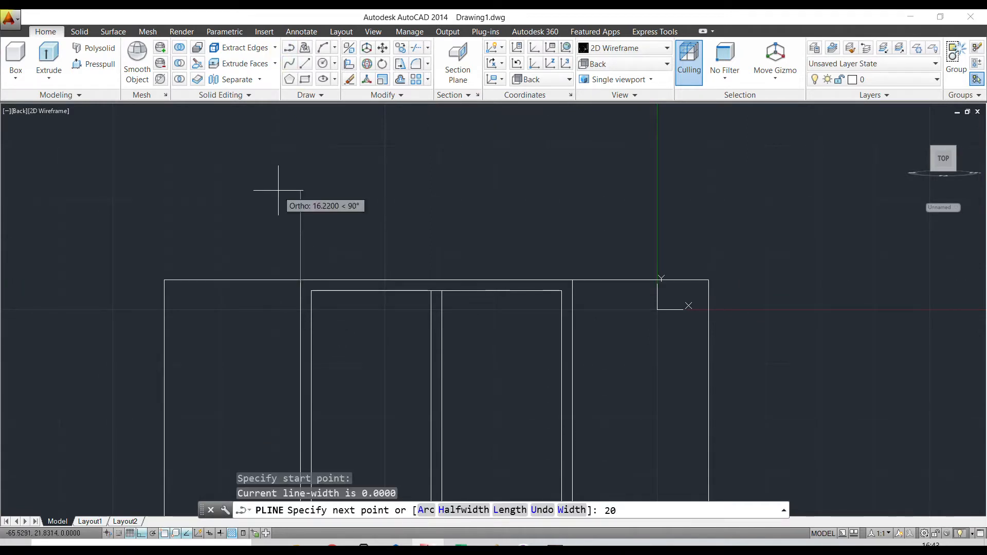
pyautogui.press('Return')
pyautogui.press('Return')
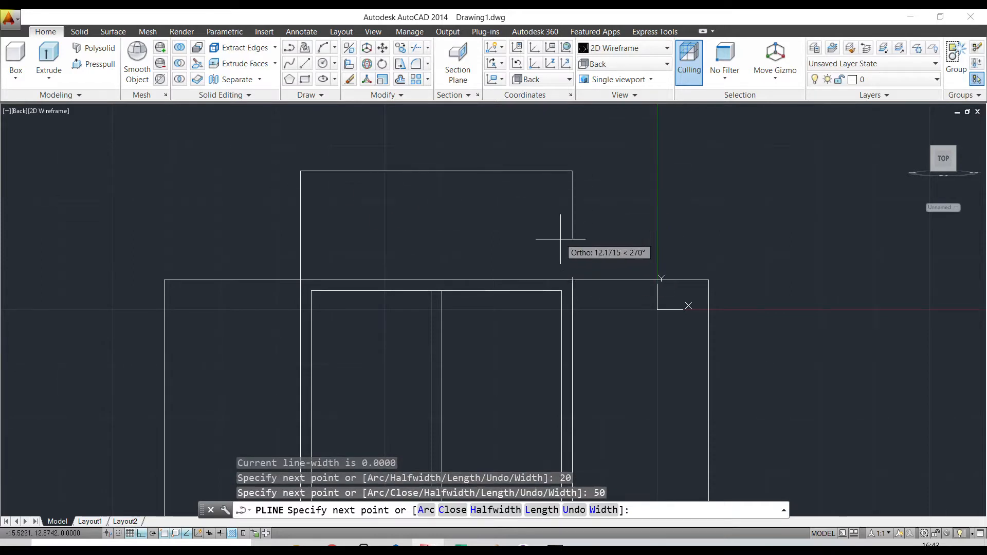
pyautogui.write('20')
pyautogui.press('Return')
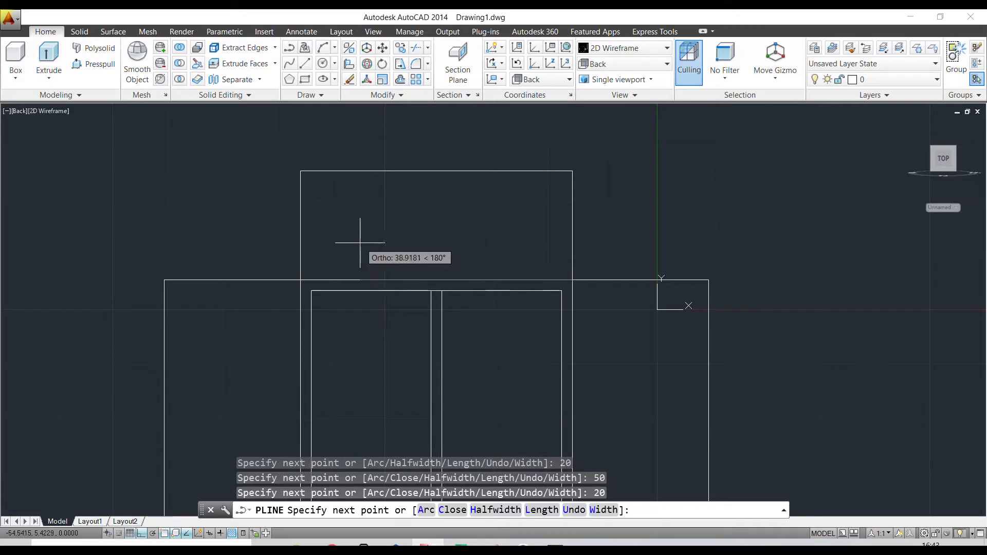
pyautogui.write('50')
pyautogui.press('Return')
pyautogui.press('Return')
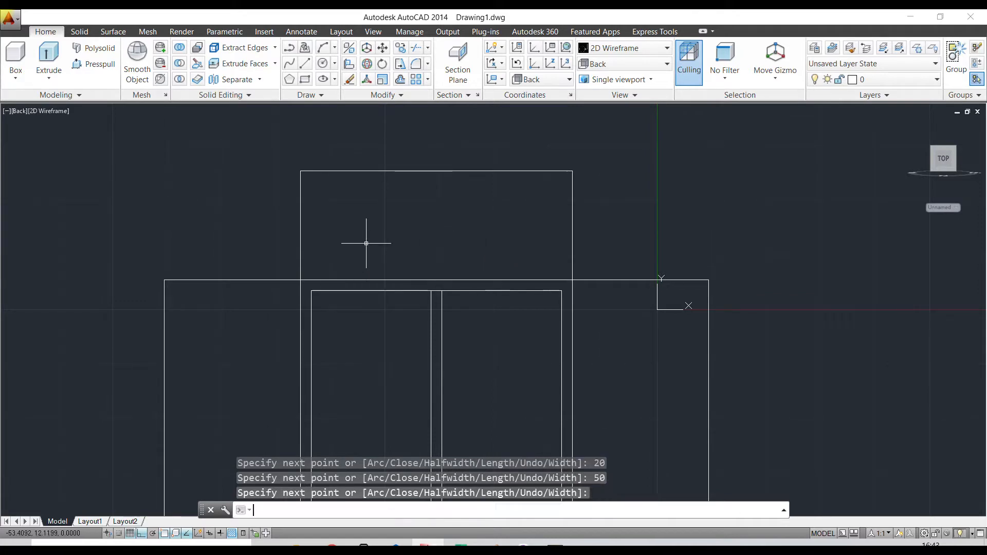
# - Extrude the 50 by 20 outline on top of the frame to the frame's full depth, picking the frame's far corner
pyautogui.scroll(-2, 331, 252)
pyautogui.scroll(-2, 332, 252)
pyautogui.moveTo(445, 280); pyautogui.dragTo(417, 173, button='middle')
pyautogui.scroll(-2, 403, 225)
pyautogui.scroll(2, 382, 183)
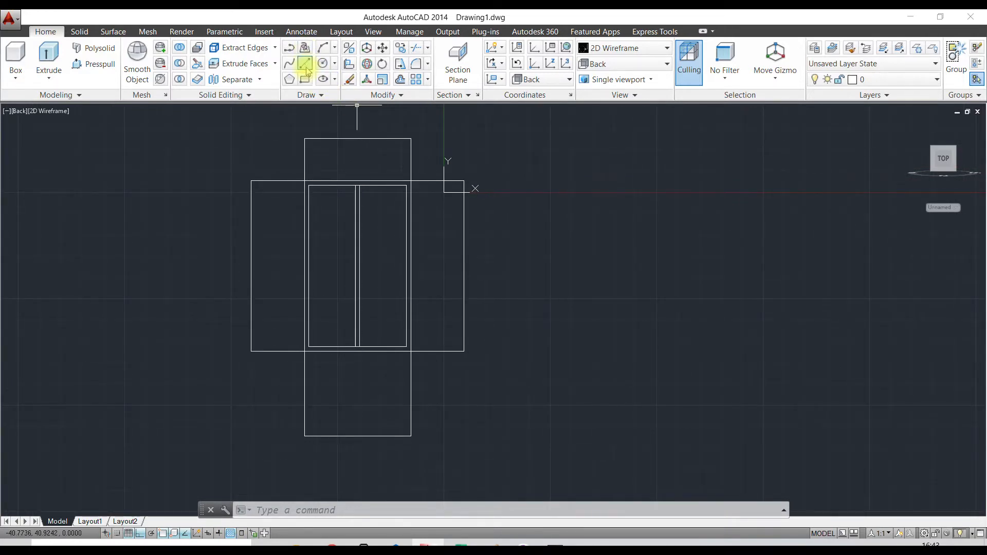
pyautogui.click(622, 64)
pyautogui.click(597, 173)
pyautogui.scroll(5, 592, 174)
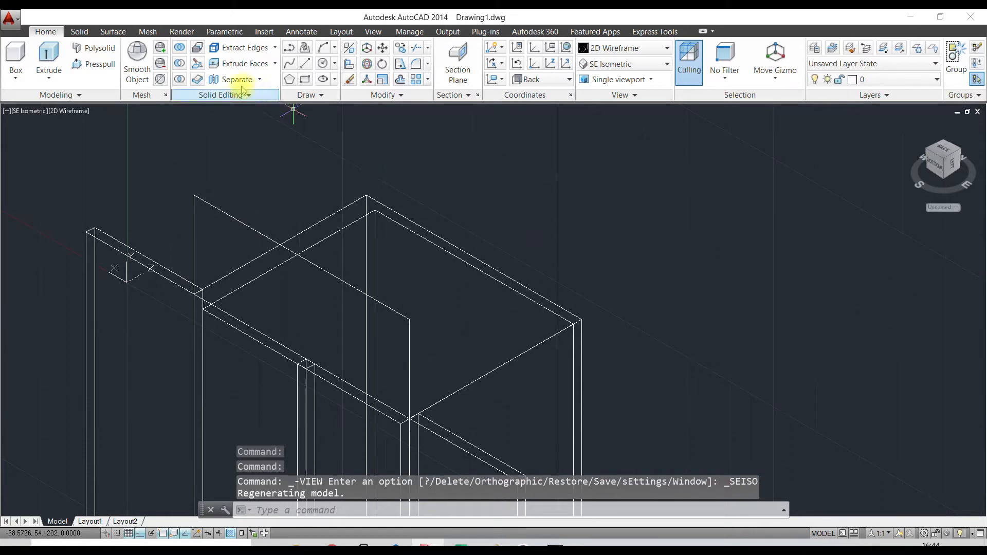
pyautogui.click(48, 57)
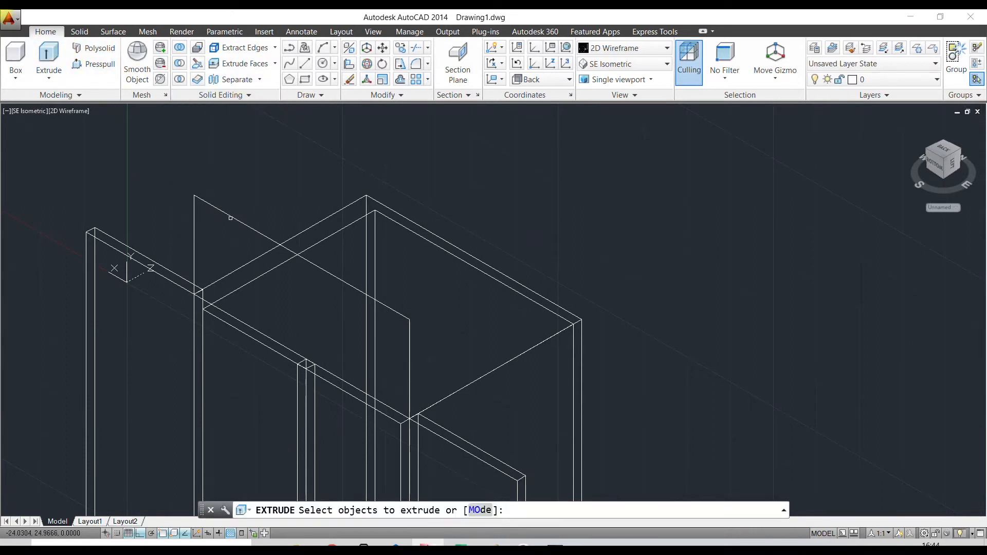
pyautogui.click(230, 218)
pyautogui.press('Return')
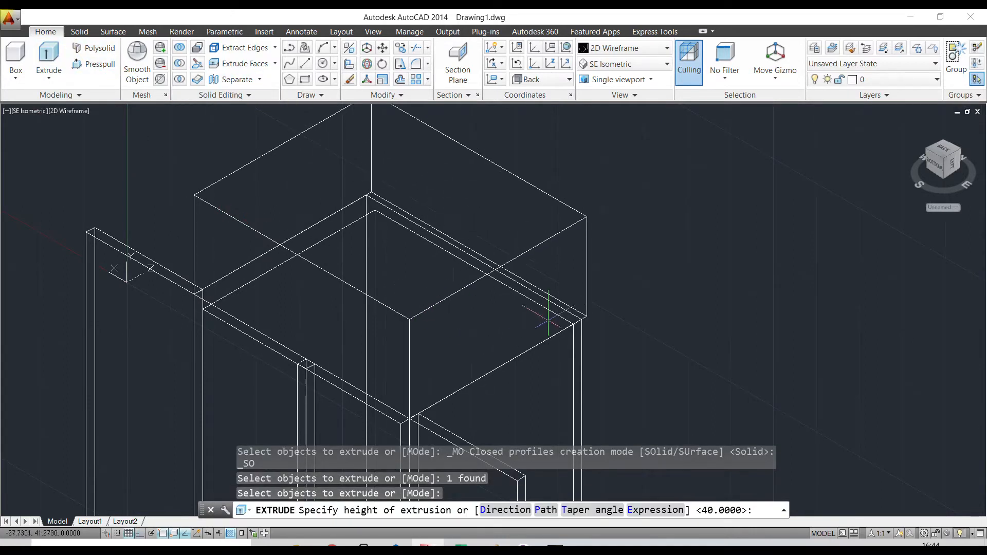
pyautogui.click(581, 320)
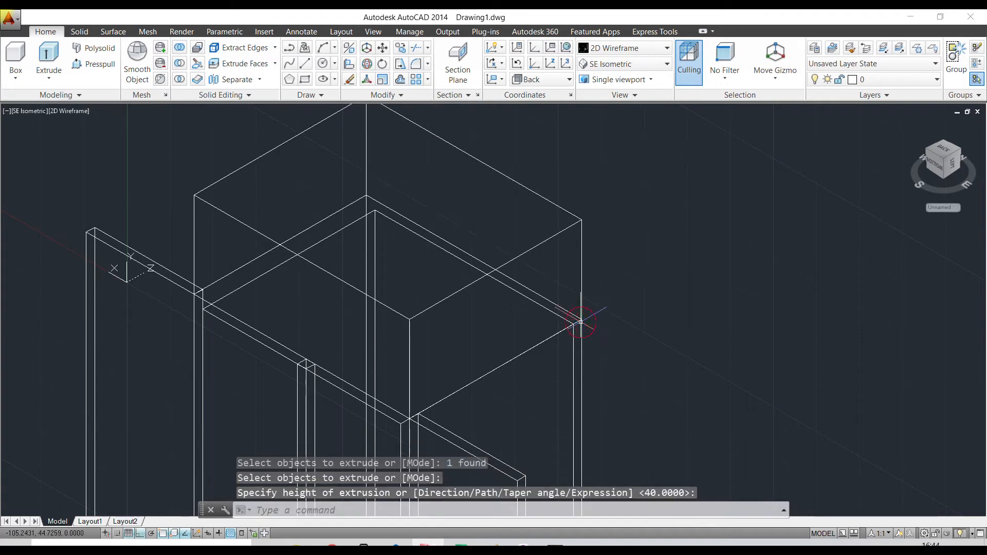
pyautogui.scroll(-1, 328, 250)
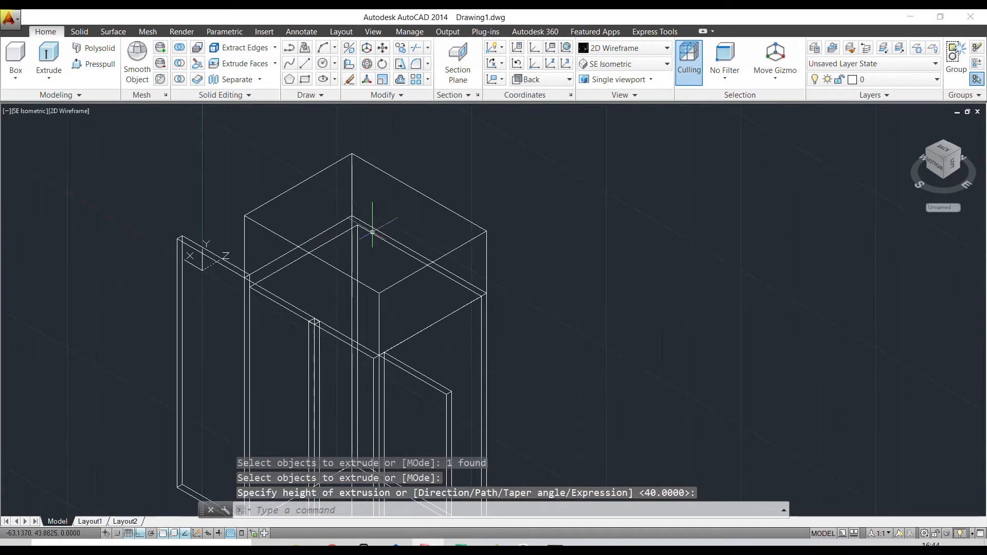
# - In the Back view, draw a horizontal guide line 2 long inward from the upper-left corner of the box below the frame
pyautogui.click(627, 63)
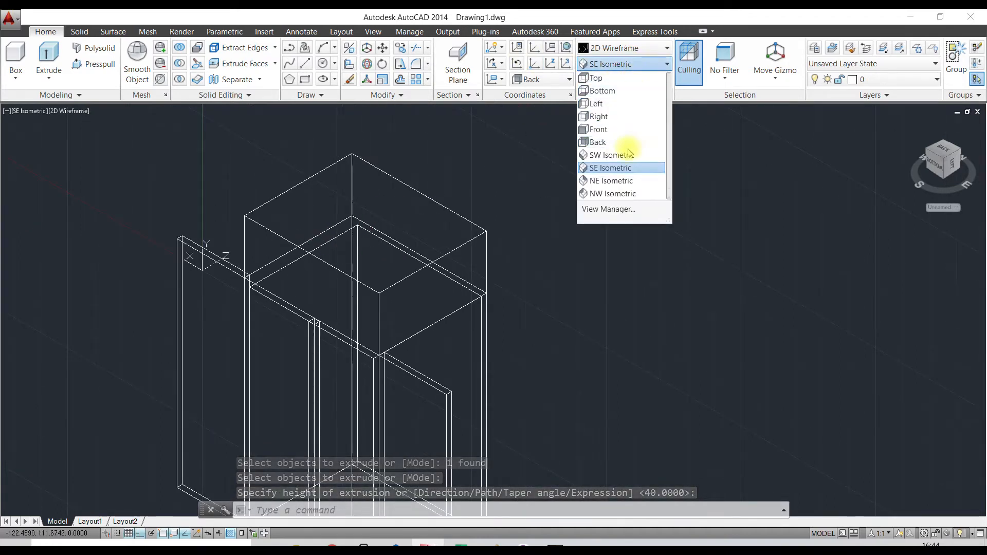
pyautogui.click(624, 142)
pyautogui.moveTo(525, 358)
pyautogui.mouseDown(button='middle')
pyautogui.moveTo(472, 269)
pyautogui.moveTo(454, 211)
pyautogui.mouseUp(button='middle')
pyautogui.scroll(1, 433, 284)
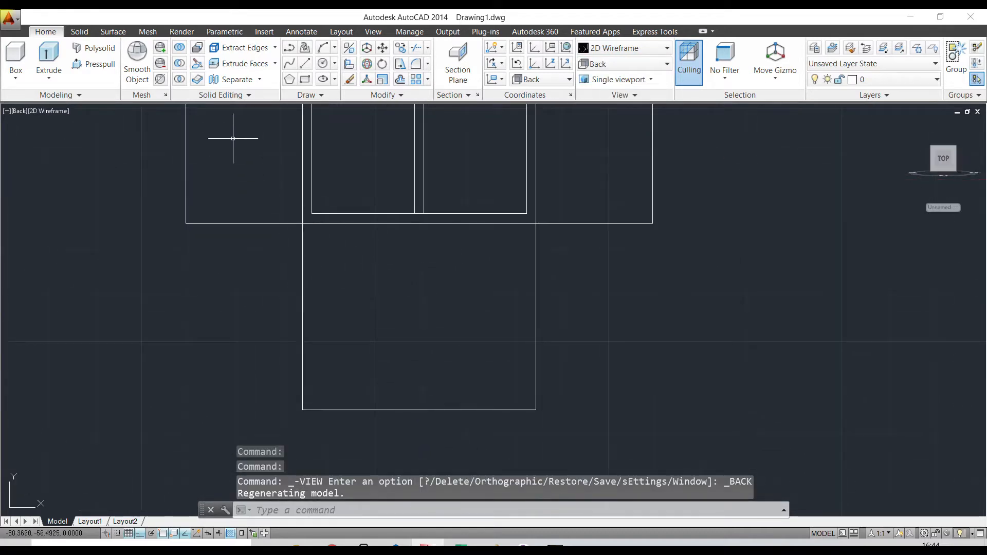
pyautogui.click(305, 63)
pyautogui.scroll(2, 337, 263)
pyautogui.click(282, 199)
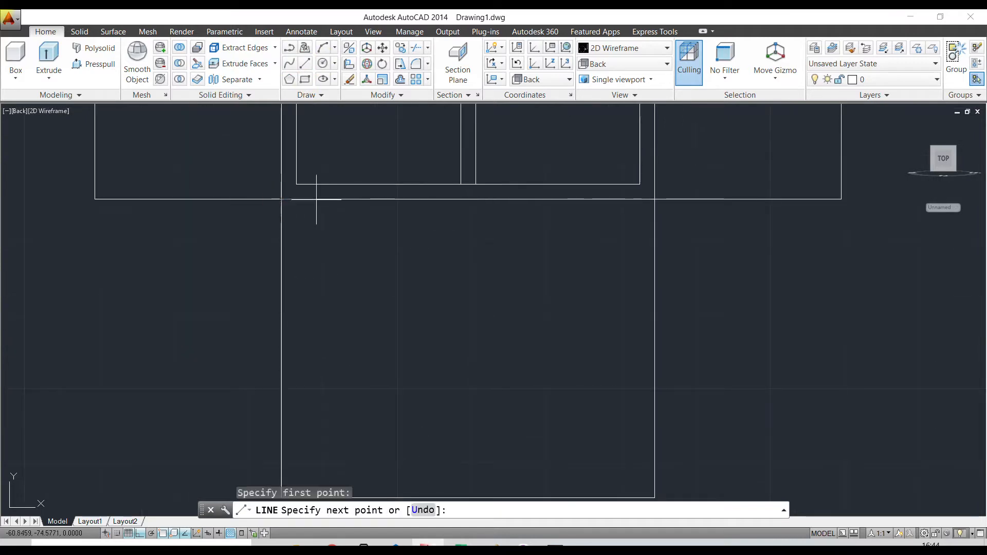
pyautogui.write('2')
pyautogui.press('Return')
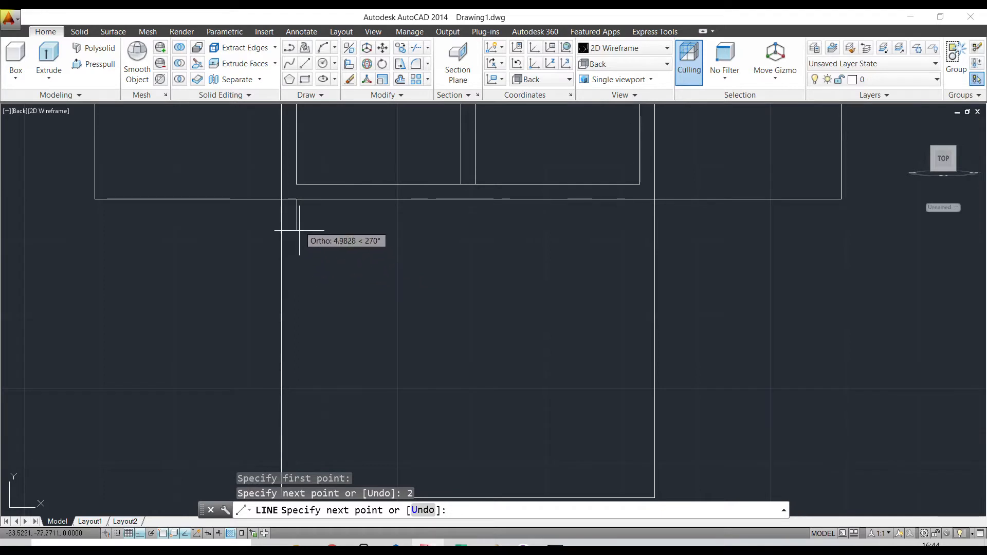
pyautogui.scroll(3, 296, 218)
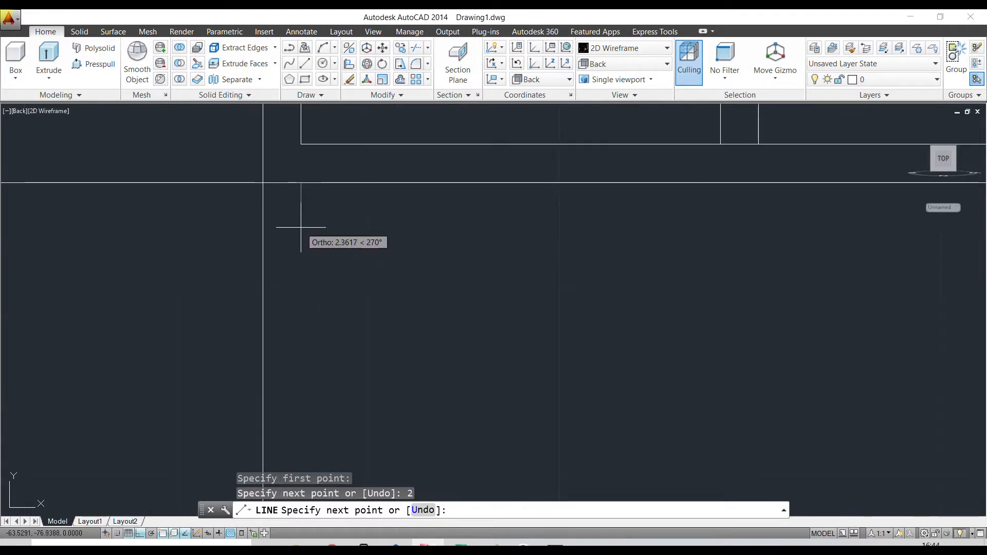
pyautogui.press('Escape')
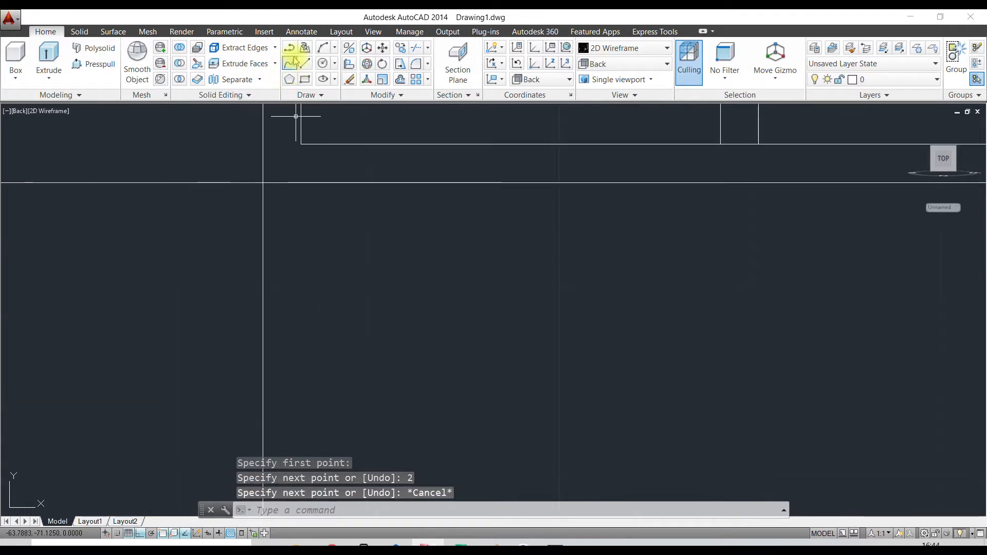
# - Draw a closed polyline rectangle 46 wide and 19 high inside the lower box, starting at the guide line's inner end
pyautogui.click(293, 183)
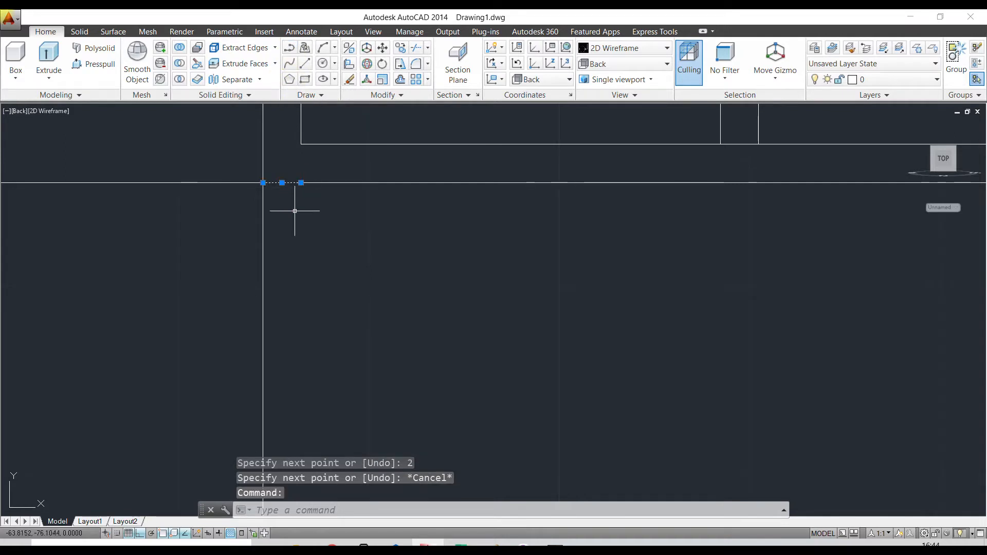
pyautogui.click(291, 48)
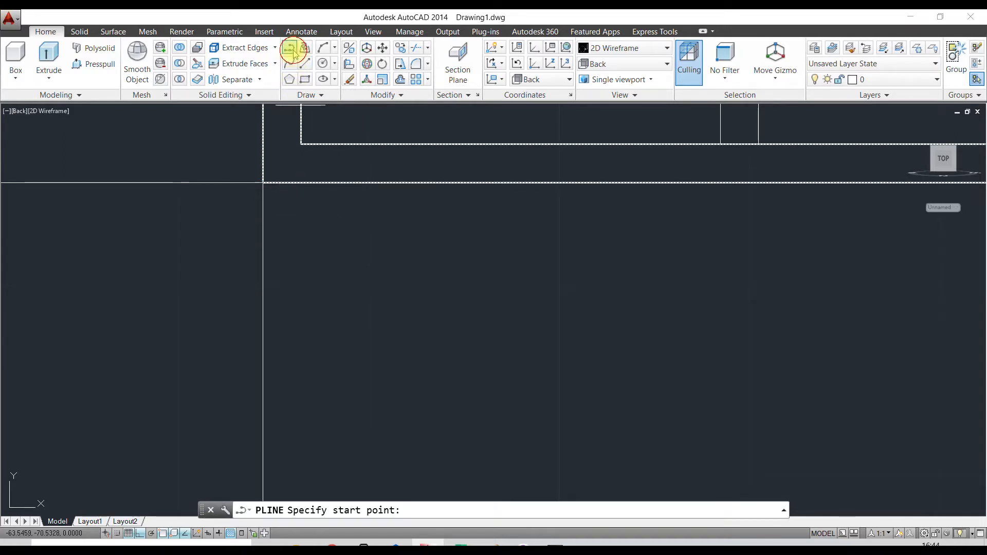
pyautogui.click(301, 182)
pyautogui.scroll(-2, 287, 221)
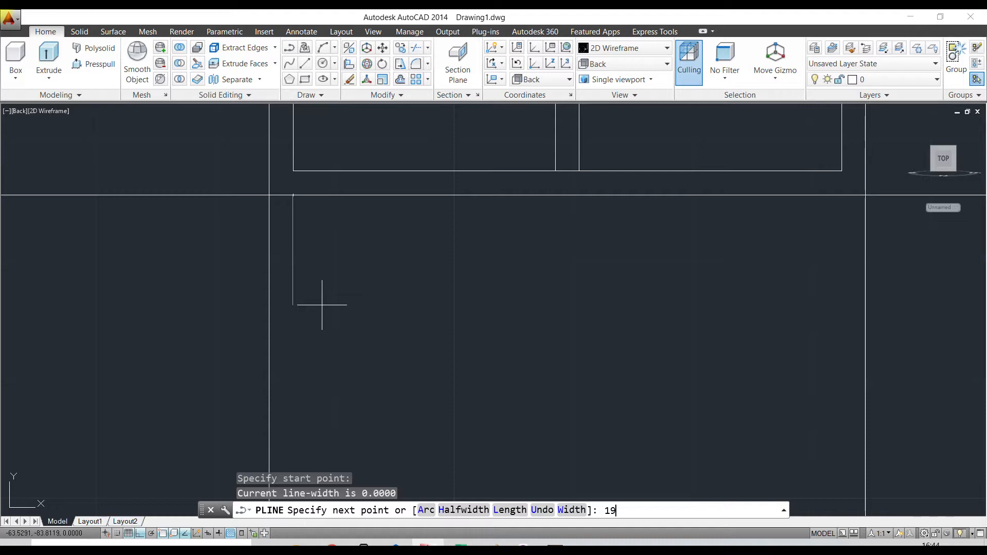
pyautogui.press('Return')
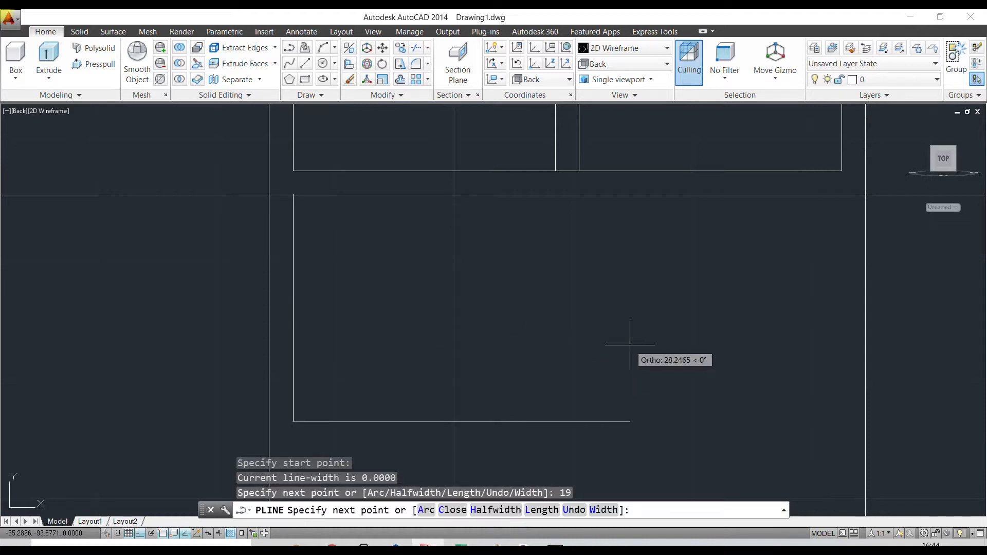
pyautogui.write('46')
pyautogui.press('Return')
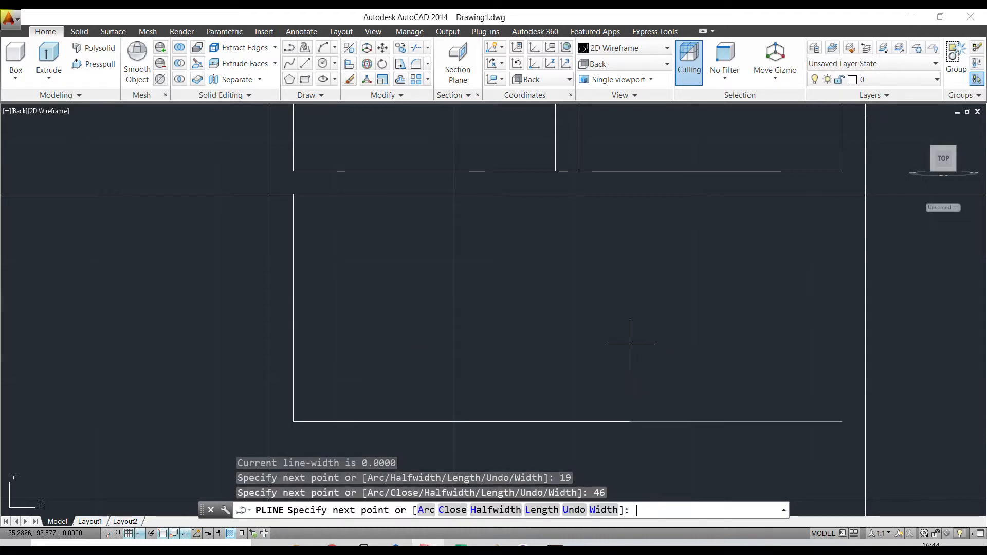
pyautogui.write('19')
pyautogui.press('Return')
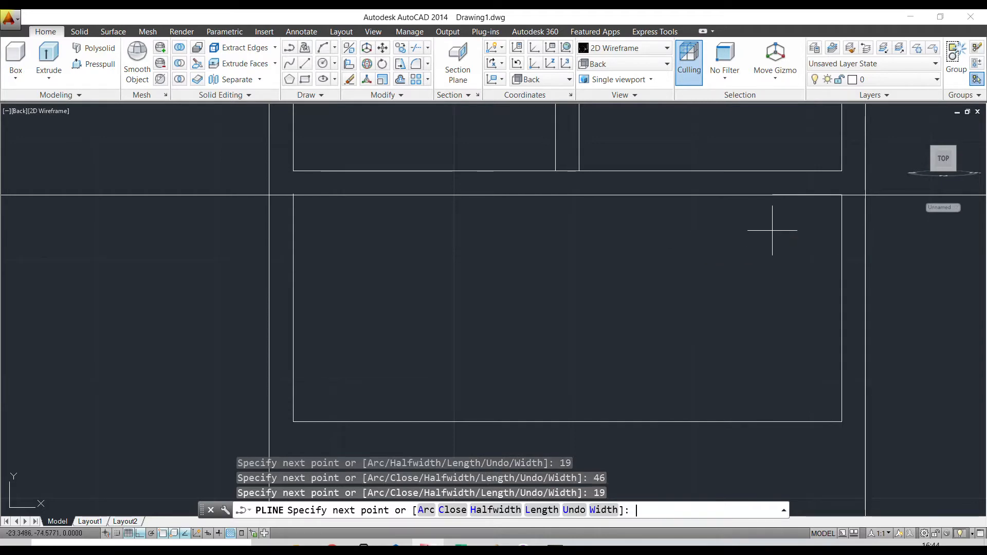
pyautogui.click(293, 194)
pyautogui.press('Return')
# - Erase the 2-long guide line at the upper-left corner of the box below the frame
pyautogui.click(286, 196)
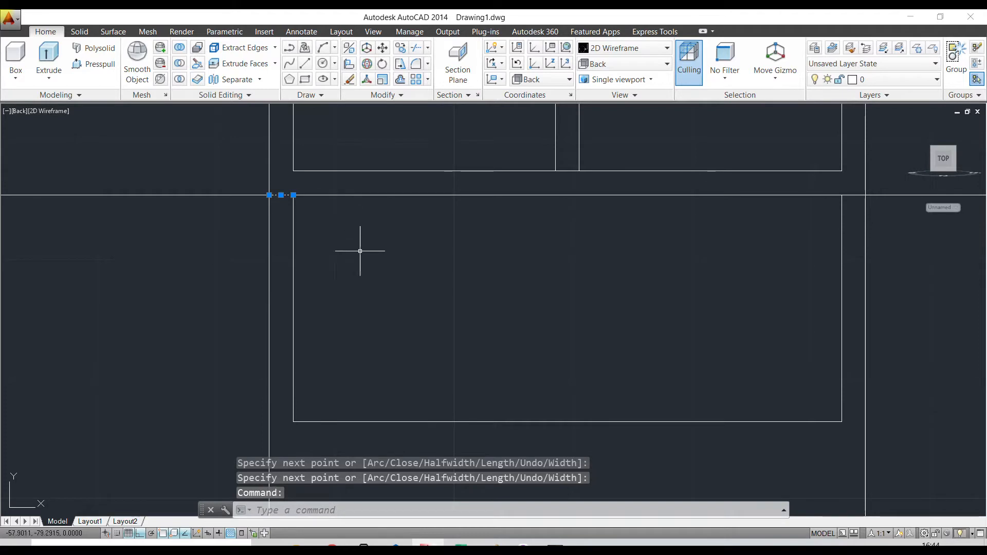
pyautogui.press('Delete')
pyautogui.moveTo(408, 273); pyautogui.dragTo(358, 212, button='middle')
pyautogui.click(381, 330)
pyautogui.click(357, 403)
pyautogui.press('Escape')
pyautogui.scroll(-4, 354, 307)
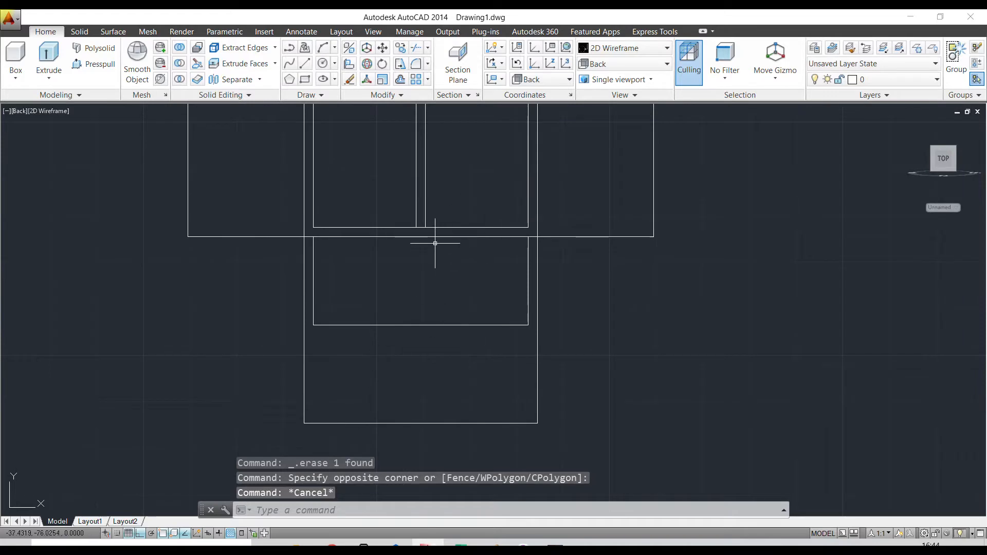
# - In the SE Isometric view, extrude the 46 by 19 outline on the lower box with a height of -2
pyautogui.click(607, 64)
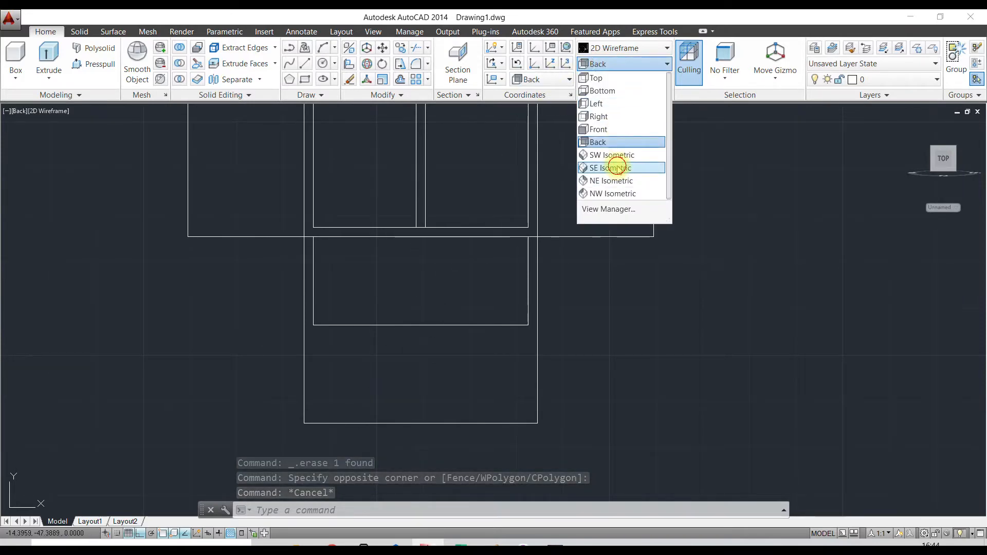
pyautogui.click(617, 168)
pyautogui.scroll(8, 457, 404)
pyautogui.scroll(-2, 419, 254)
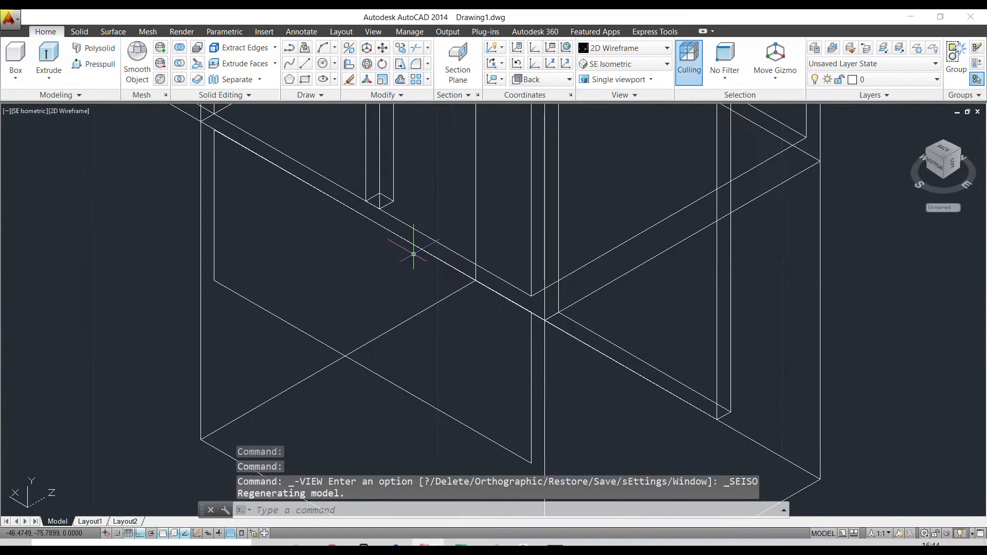
pyautogui.click(629, 64)
pyautogui.click(633, 67)
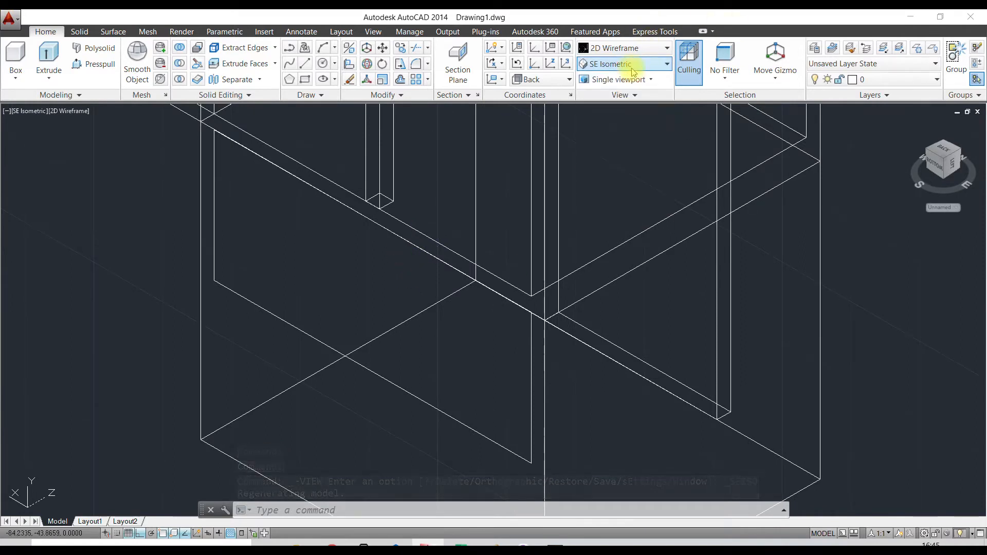
pyautogui.click(49, 57)
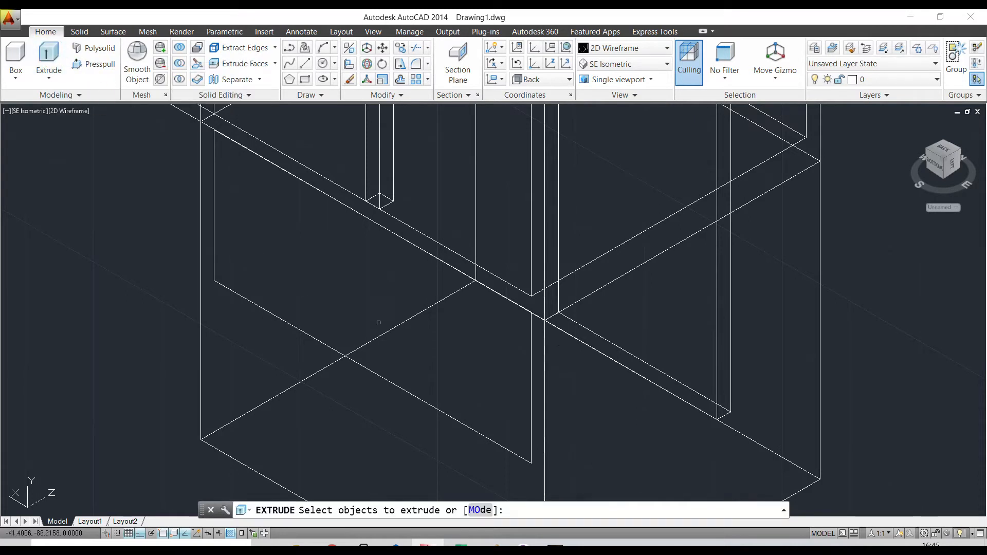
pyautogui.click(456, 417)
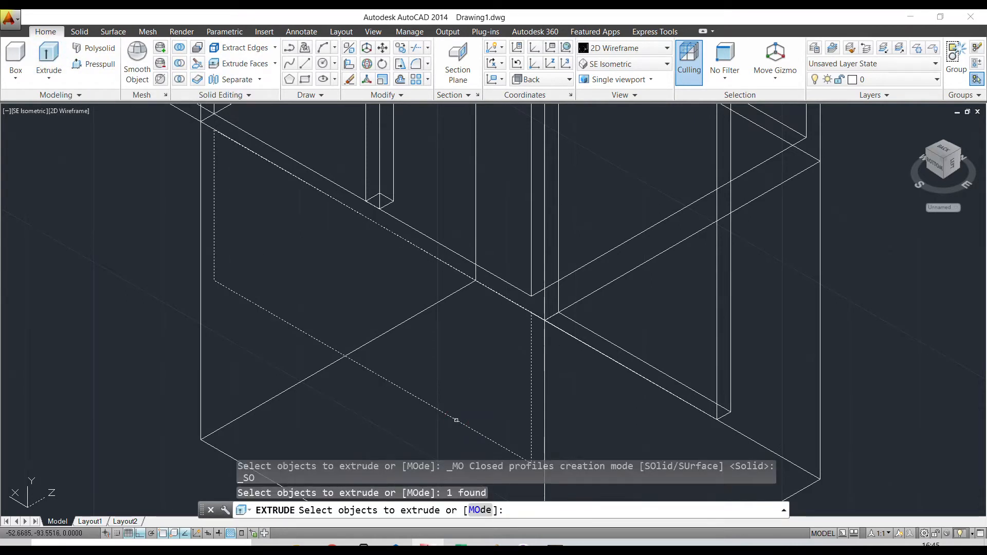
pyautogui.press('Return')
pyautogui.scroll(-4, 462, 356)
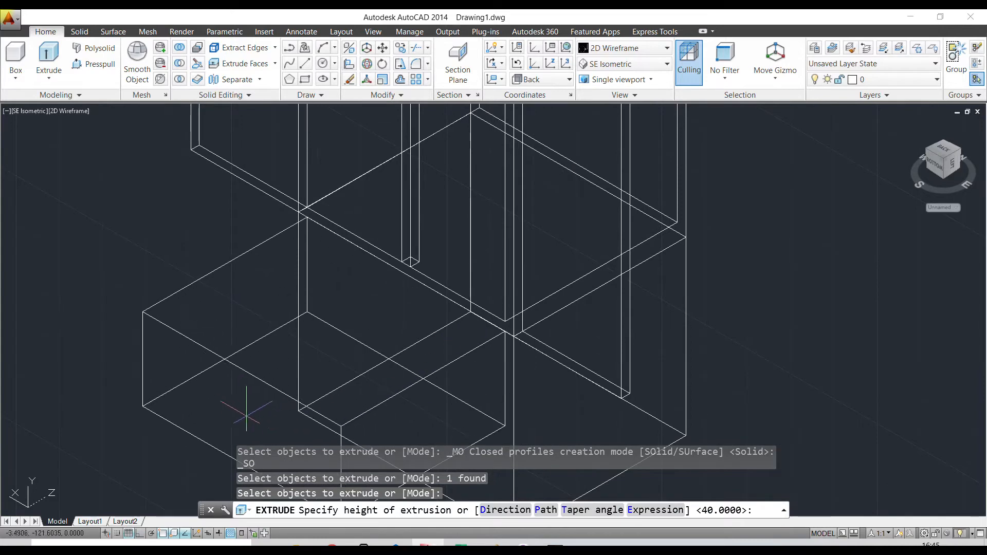
pyautogui.scroll(-3, 190, 382)
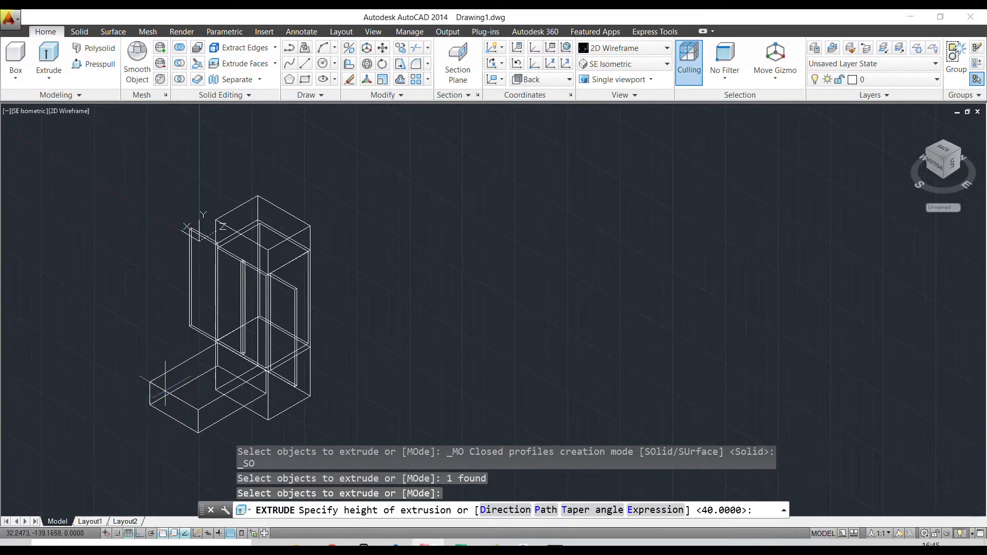
pyautogui.scroll(2, 179, 381)
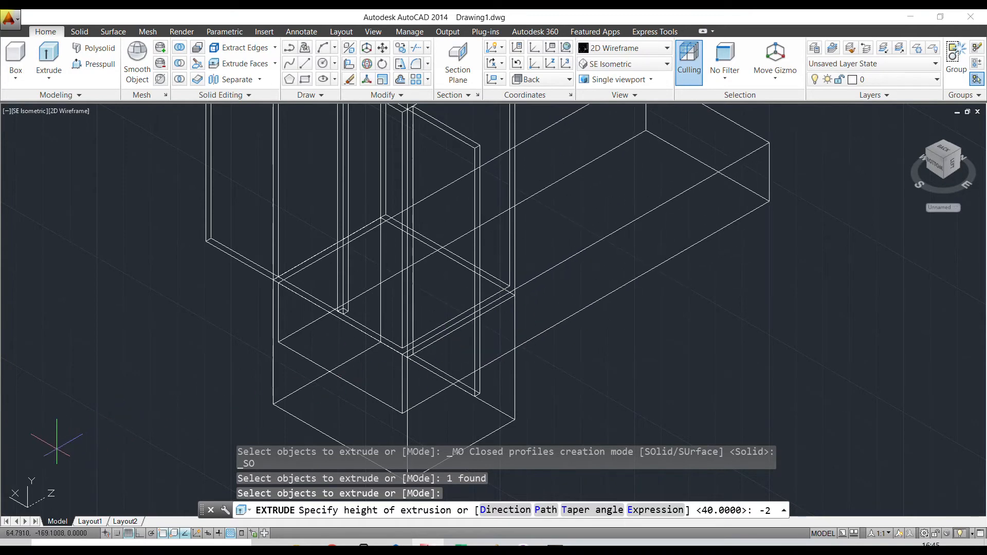
pyautogui.press('Return')
pyautogui.scroll(2, 212, 408)
pyautogui.scroll(2, 343, 396)
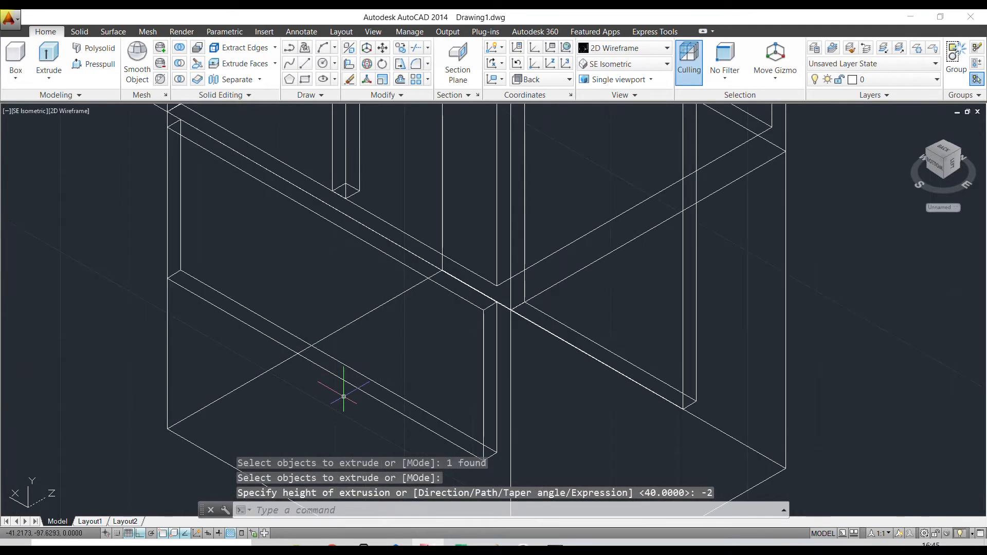
# - Check the extruded drawer front in the Shaded with edges style, and return to 2D Wireframe
pyautogui.scroll(2, 360, 312)
pyautogui.scroll(-2, 360, 312)
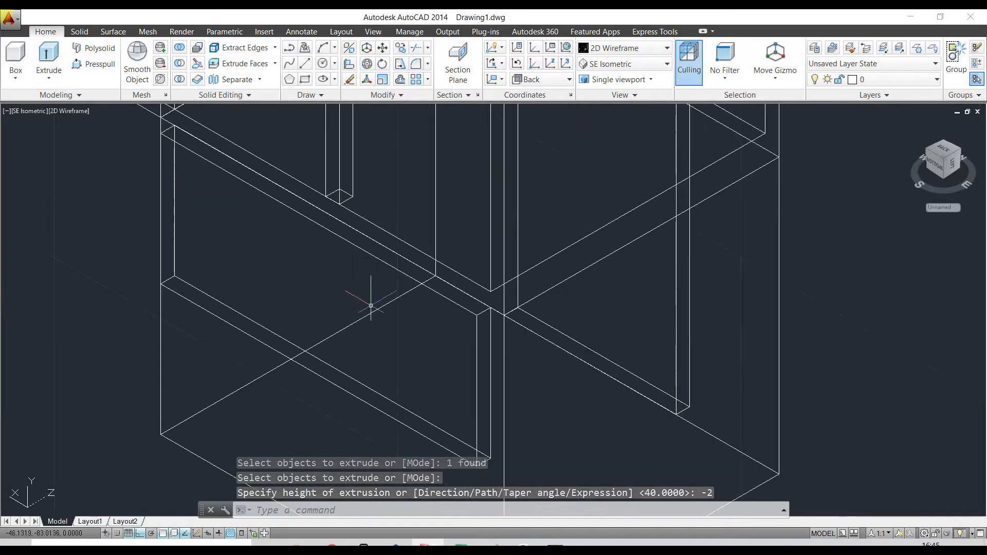
pyautogui.click(597, 48)
pyautogui.click(656, 129)
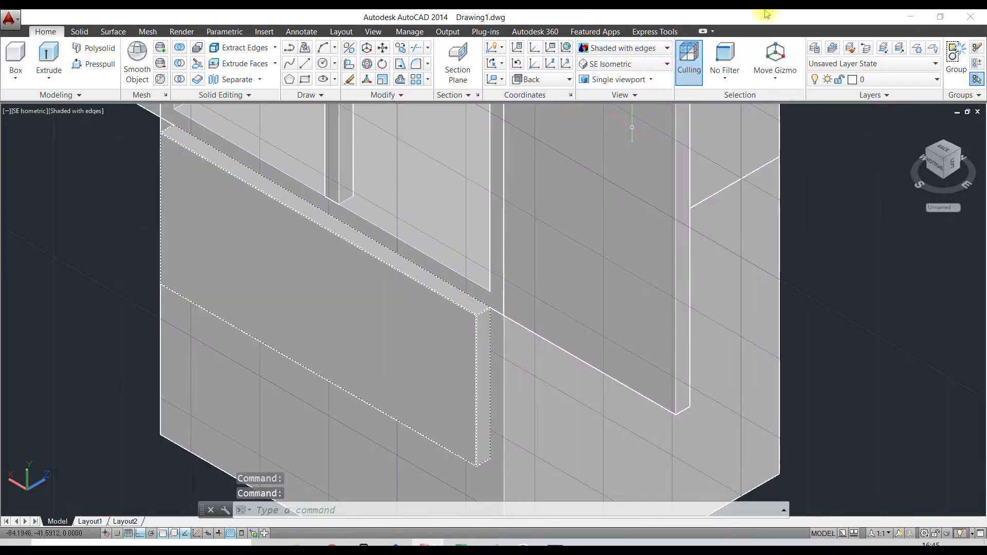
pyautogui.click(617, 48)
pyautogui.click(598, 64)
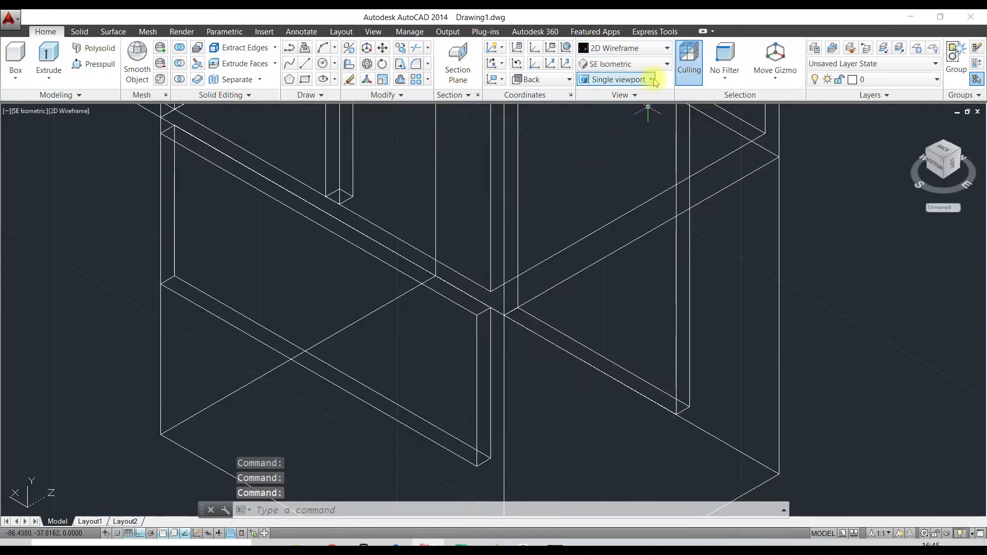
# - In the Back view, draw guide lines from the drawer front's lower-left corner, 20 along its lower edge and 9 straight up
pyautogui.click(643, 64)
pyautogui.click(613, 143)
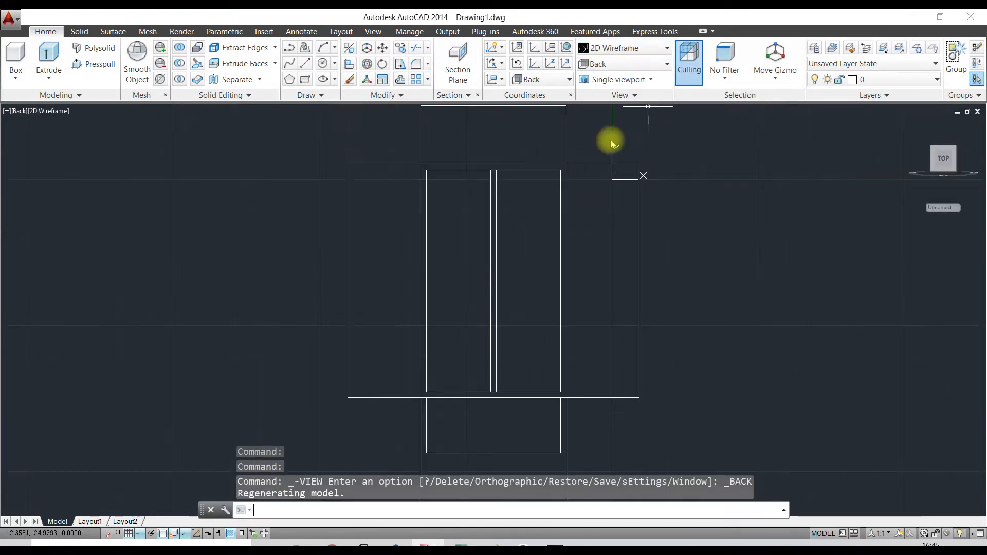
pyautogui.scroll(5, 499, 380)
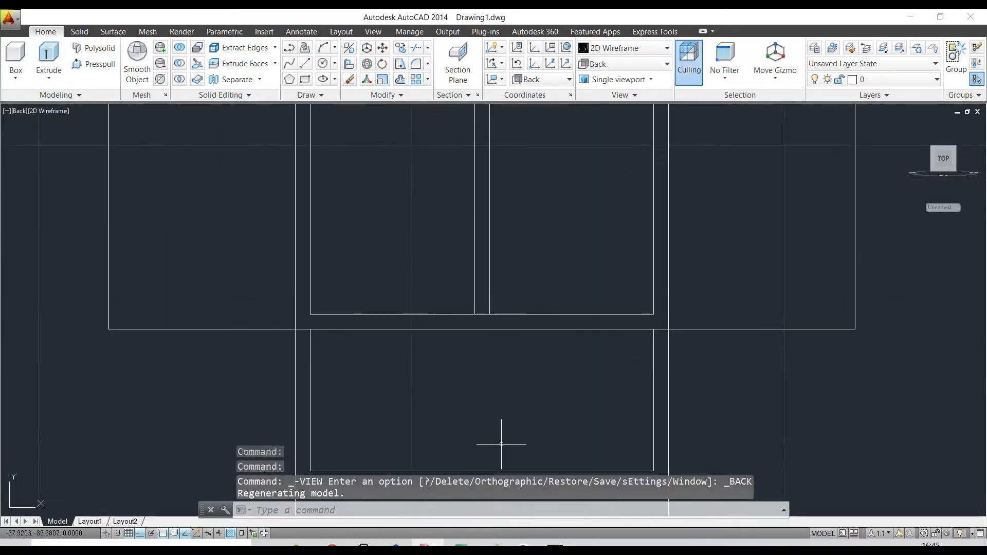
pyautogui.click(308, 64)
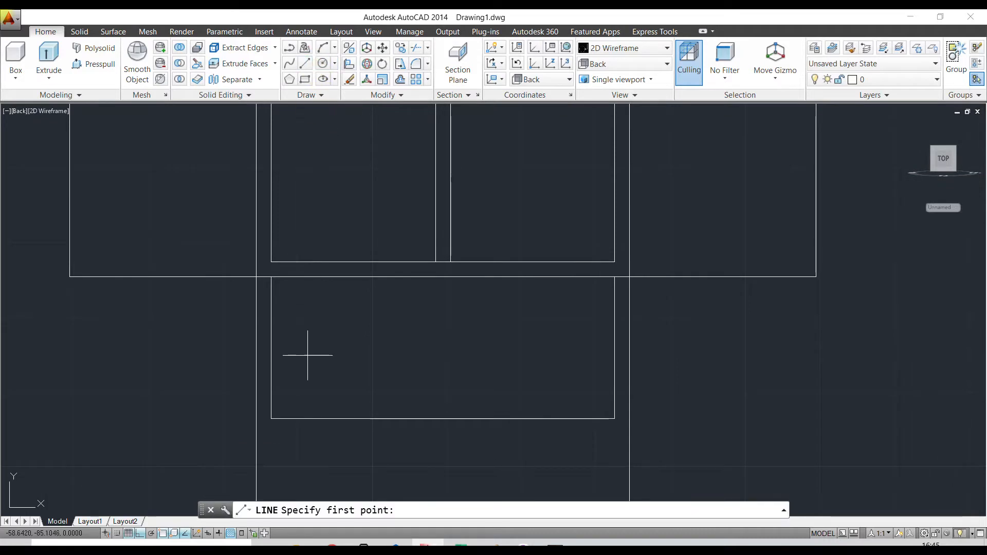
pyautogui.click(273, 419)
pyautogui.write('20')
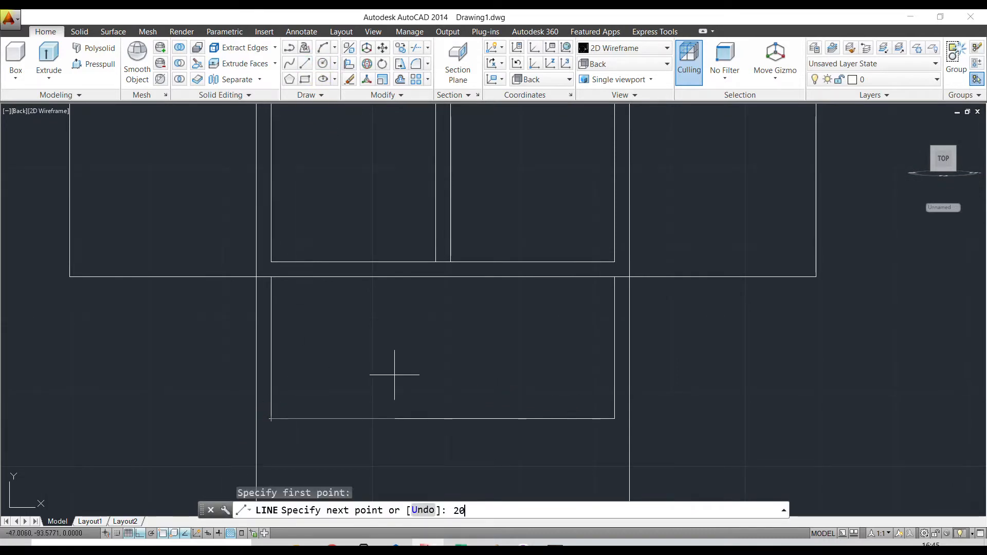
pyautogui.press('Return')
pyautogui.write('9')
pyautogui.press('Return')
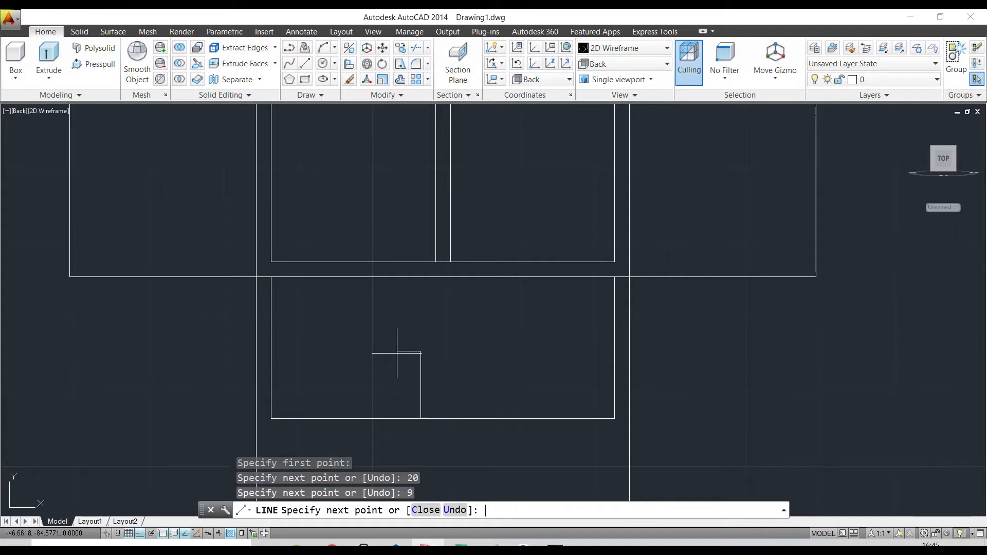
pyautogui.press('Return')
pyautogui.scroll(5, 428, 355)
pyautogui.press('Return')
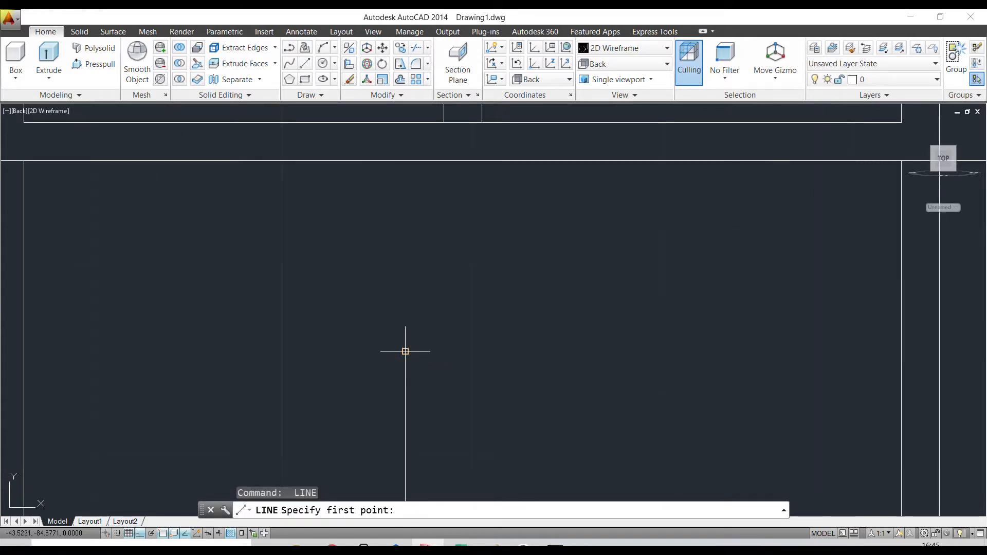
pyautogui.click(405, 351)
pyautogui.press('Escape')
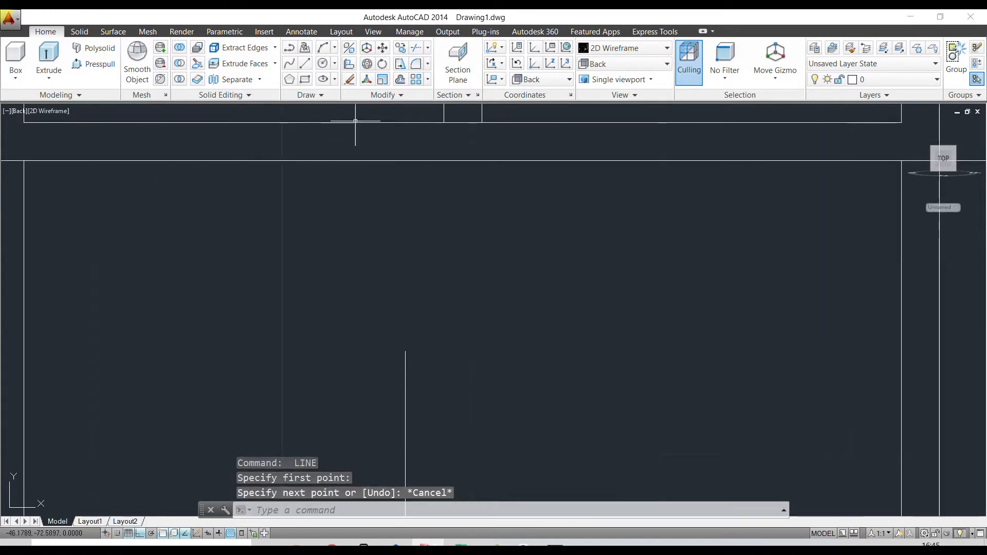
# - Draw a closed polyline rectangle 6 wide and 1 high for the drawer handle, starting at the vertical guide line's upper end
pyautogui.click(293, 50)
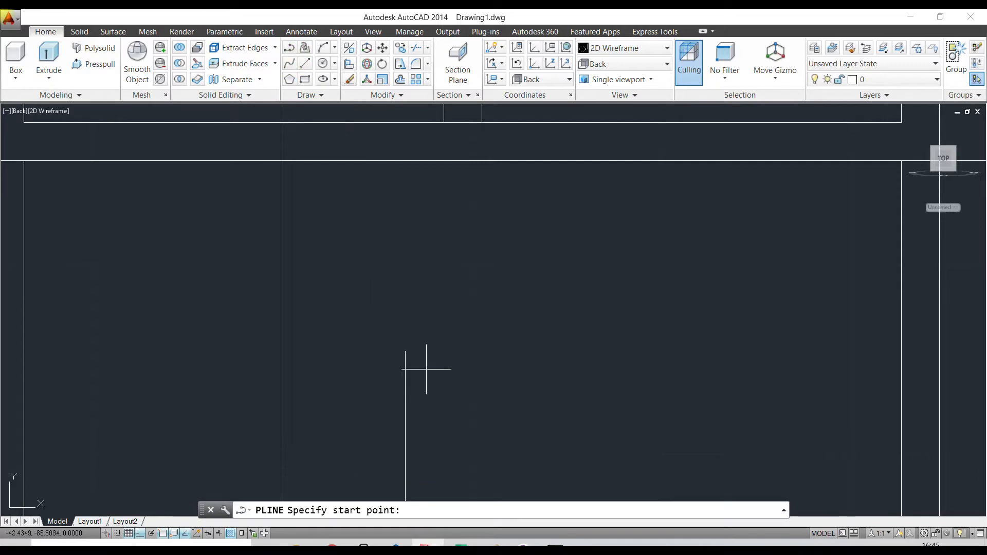
pyautogui.click(406, 351)
pyautogui.write('6')
pyautogui.press('Return')
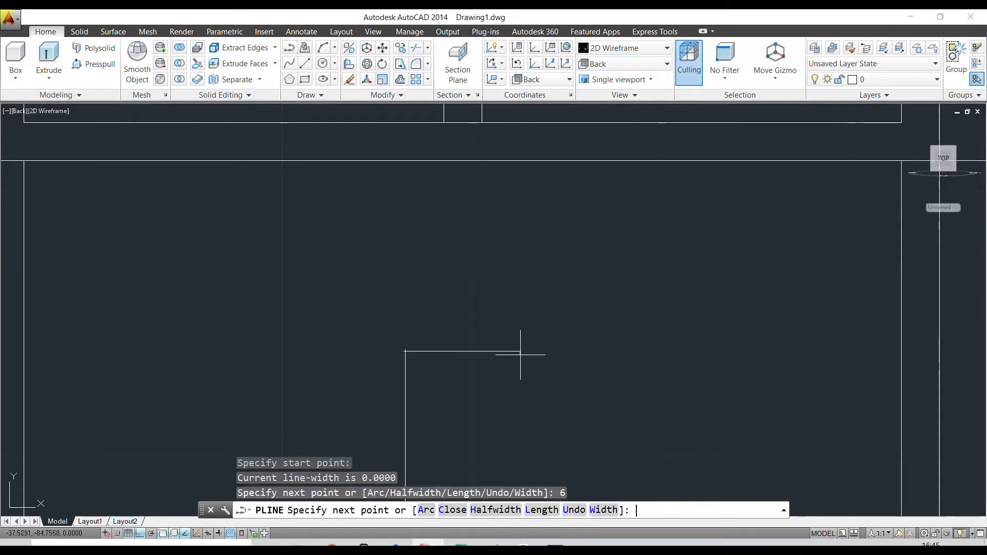
pyautogui.write('1')
pyautogui.press('Return')
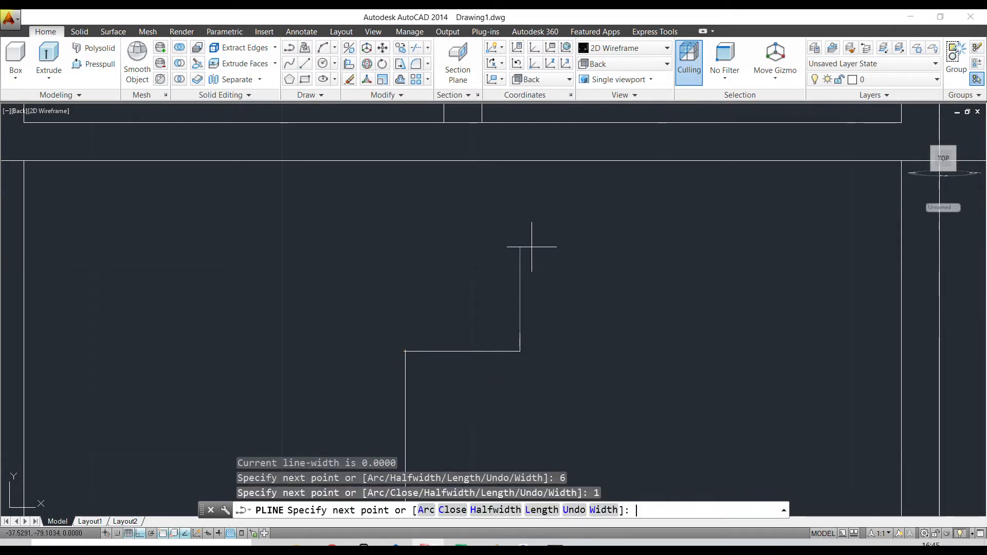
pyautogui.write('6')
pyautogui.press('Return')
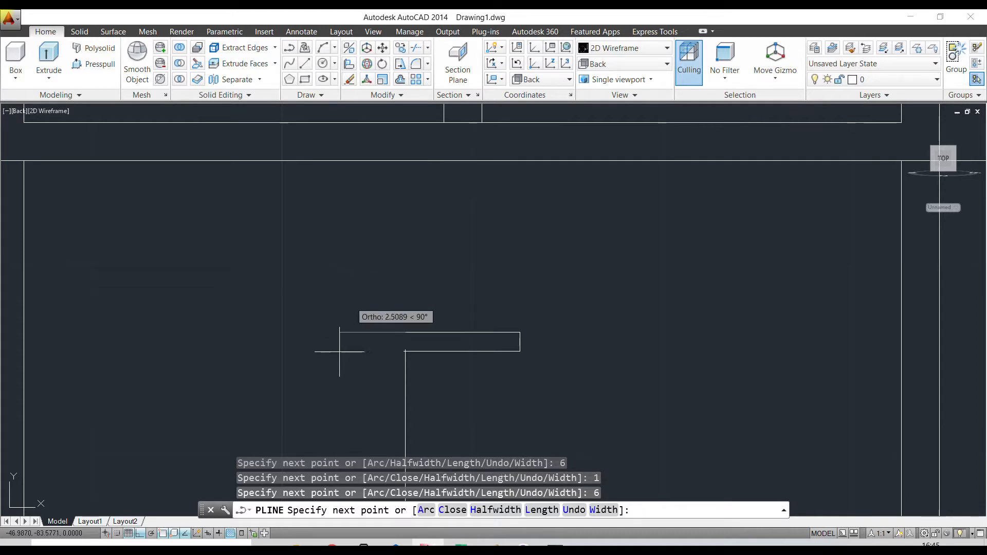
pyautogui.press('Return')
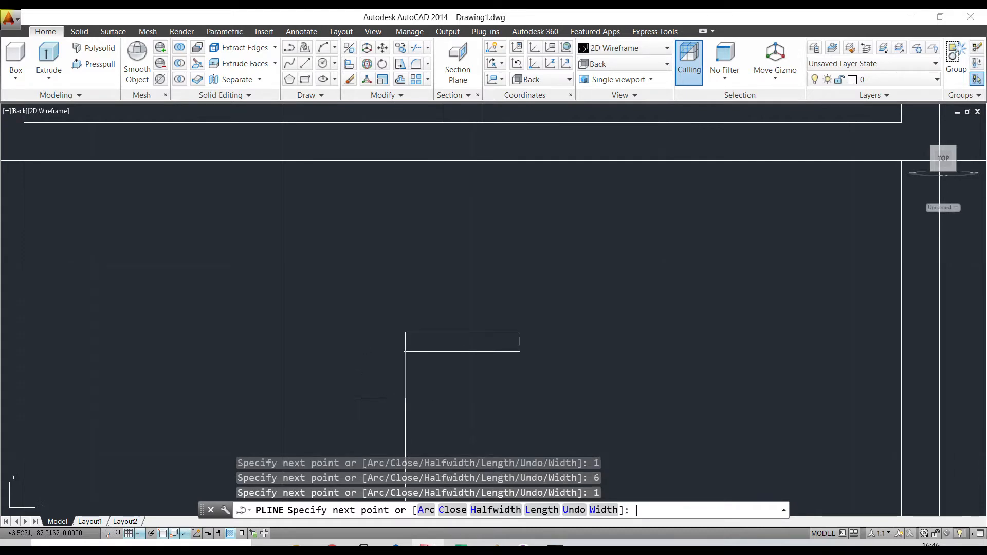
# - Erase the vertical guide line below the small handle rectangle
pyautogui.scroll(-2, 365, 329)
pyautogui.click(384, 396)
pyautogui.click(376, 386)
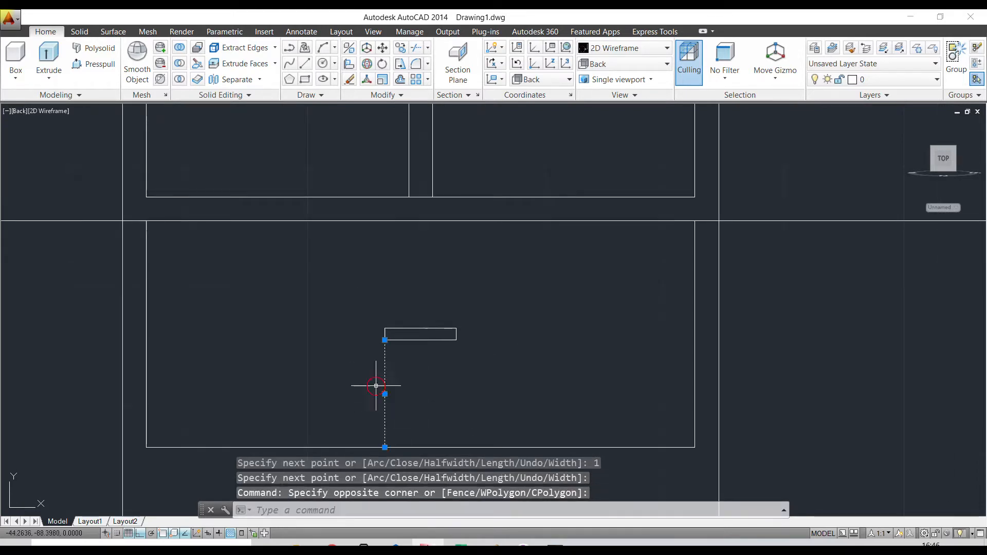
pyautogui.press('Delete')
pyautogui.scroll(-2, 419, 355)
pyautogui.scroll(2, 419, 355)
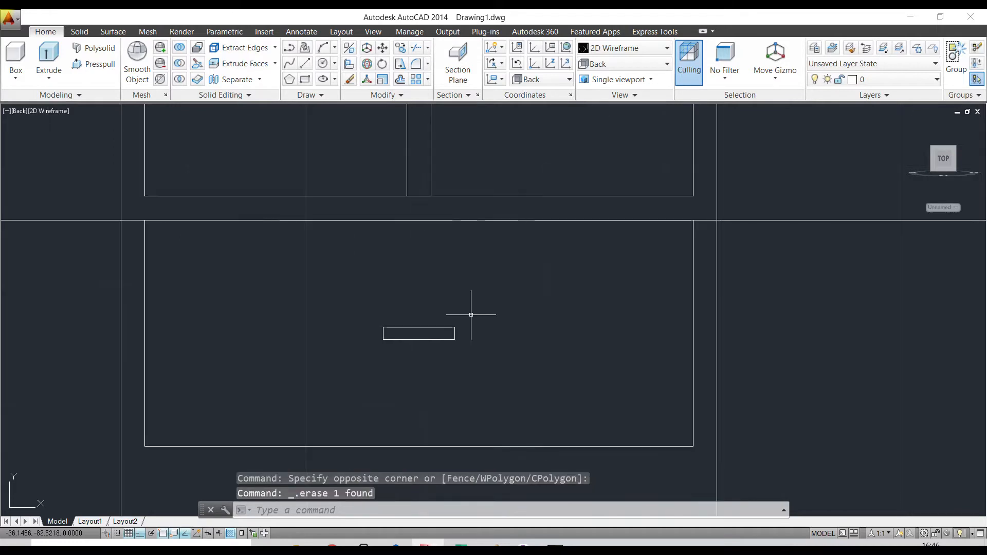
# - In the SE Isometric view, draw a line 2 long outward from the handle rectangle's lower corner, perpendicular to the drawer front
pyautogui.click(600, 64)
pyautogui.click(615, 168)
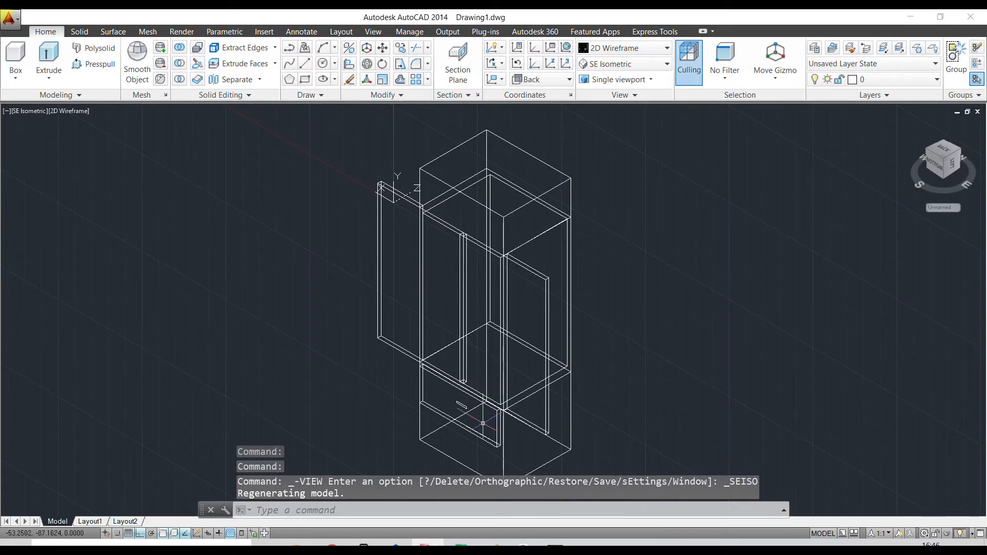
pyautogui.scroll(10, 483, 423)
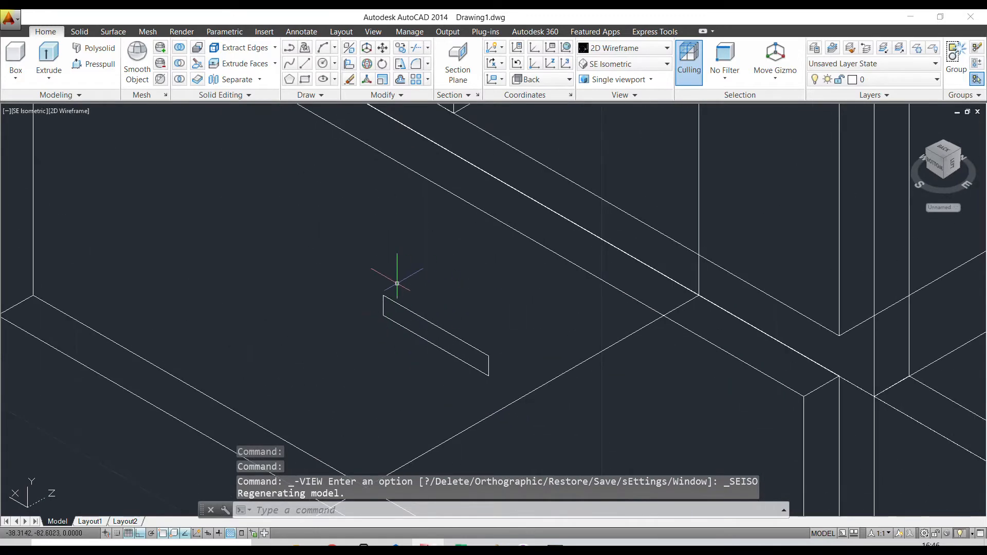
pyautogui.scroll(-2, 397, 284)
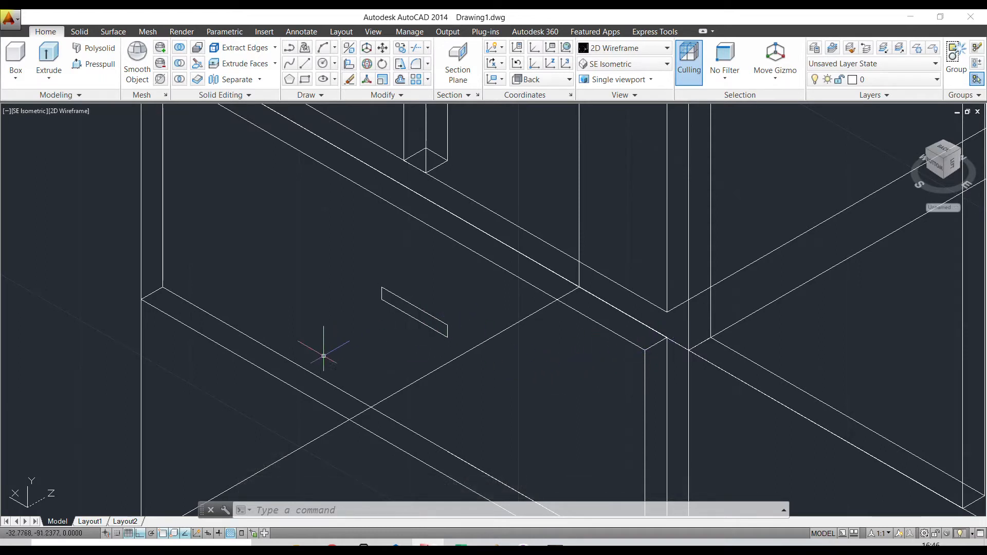
pyautogui.moveTo(368, 256); pyautogui.dragTo(342, 215, button='middle')
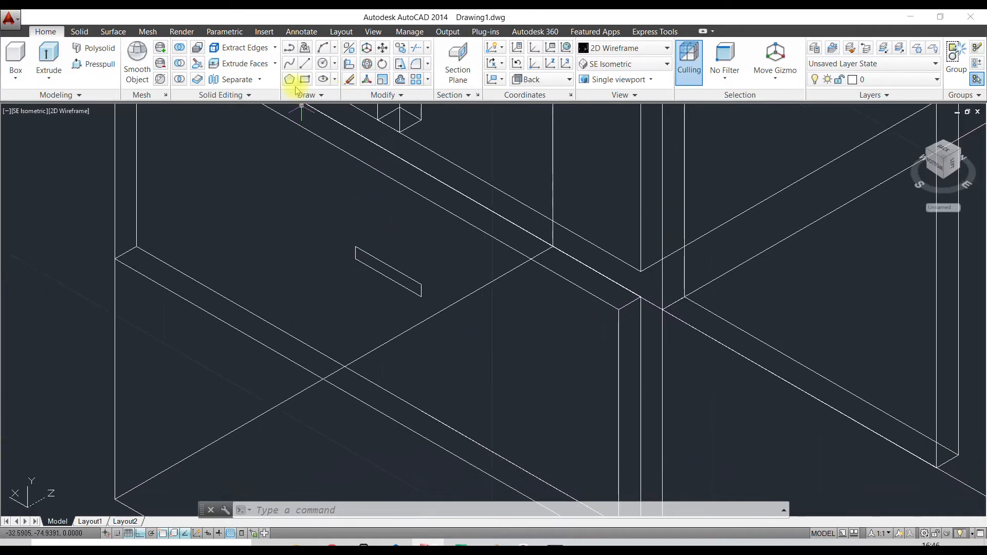
pyautogui.click(304, 64)
pyautogui.scroll(6, 419, 301)
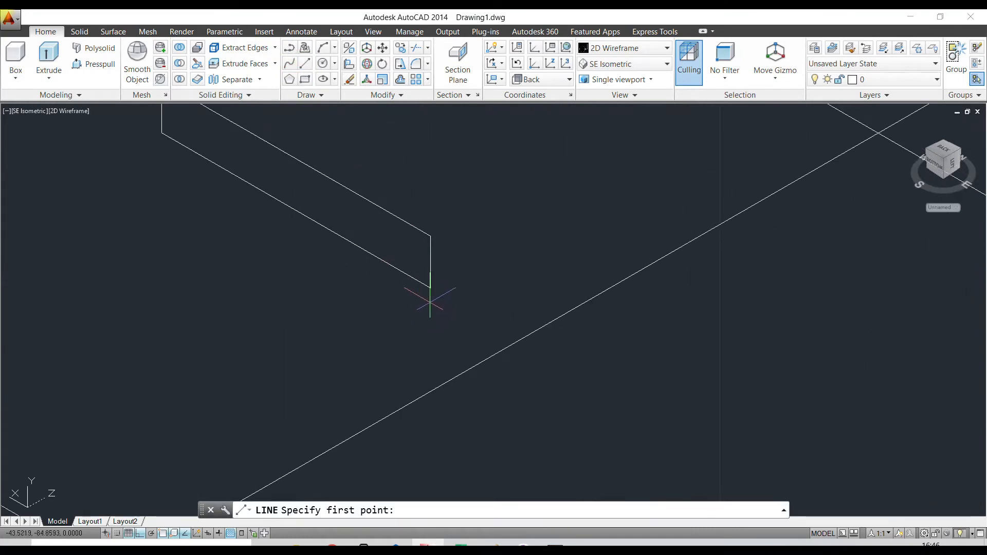
pyautogui.click(430, 288)
pyautogui.scroll(-5, 431, 288)
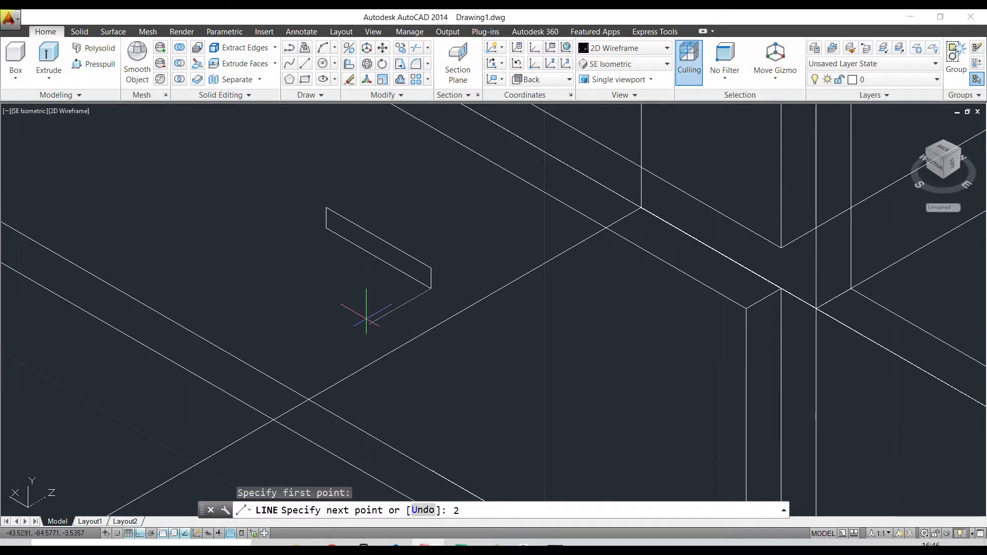
pyautogui.press('Return')
pyautogui.press('Return')
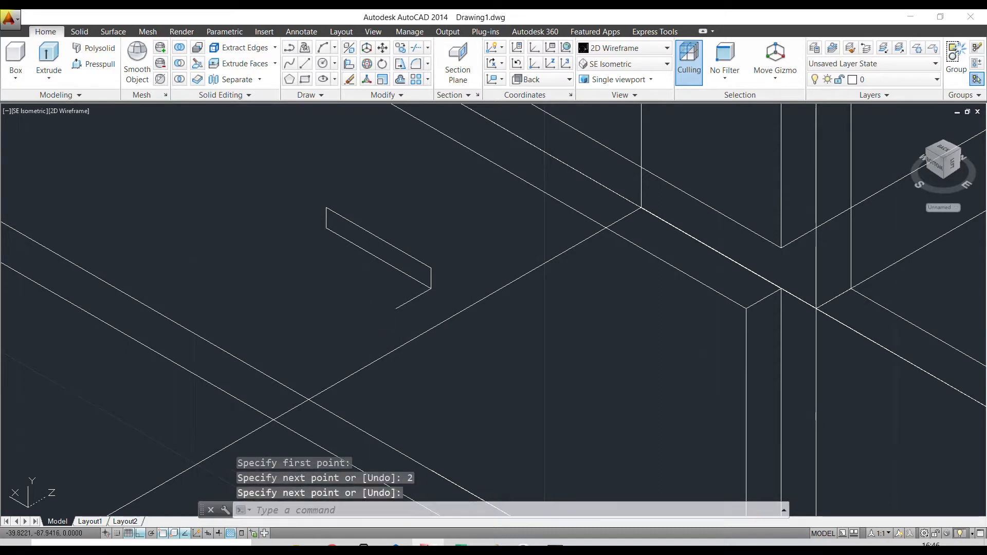
# - Move the handle rectangle outward from its lower corner to the free end of the 2-unit guide line
pyautogui.click(382, 47)
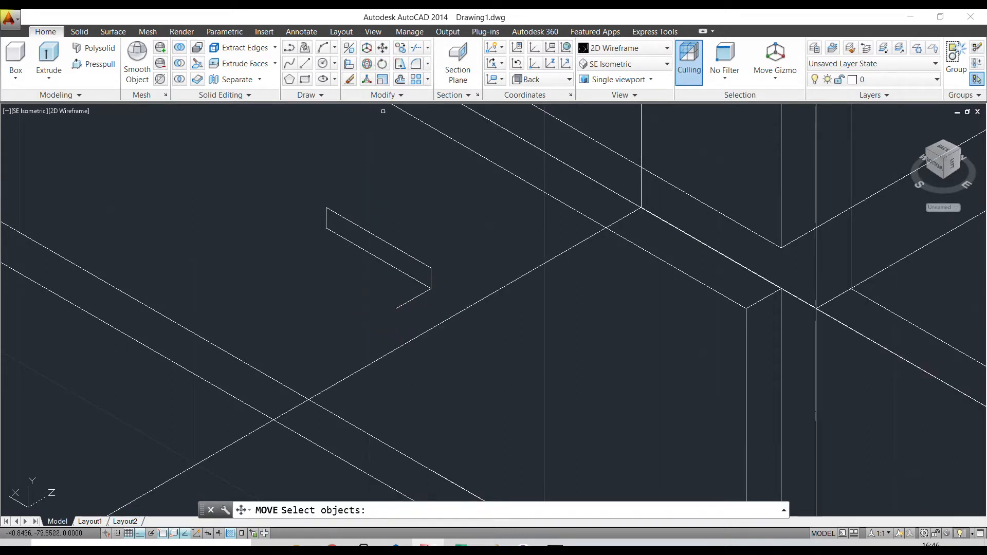
pyautogui.scroll(2, 400, 267)
pyautogui.click(367, 208)
pyautogui.click(340, 232)
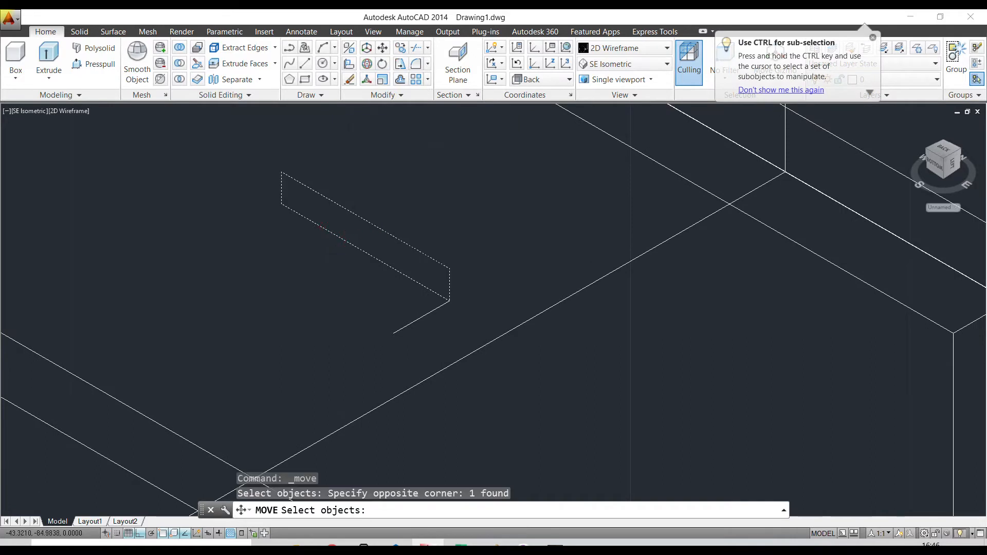
pyautogui.scroll(3, 441, 308)
pyautogui.press('Return')
pyautogui.click(457, 286)
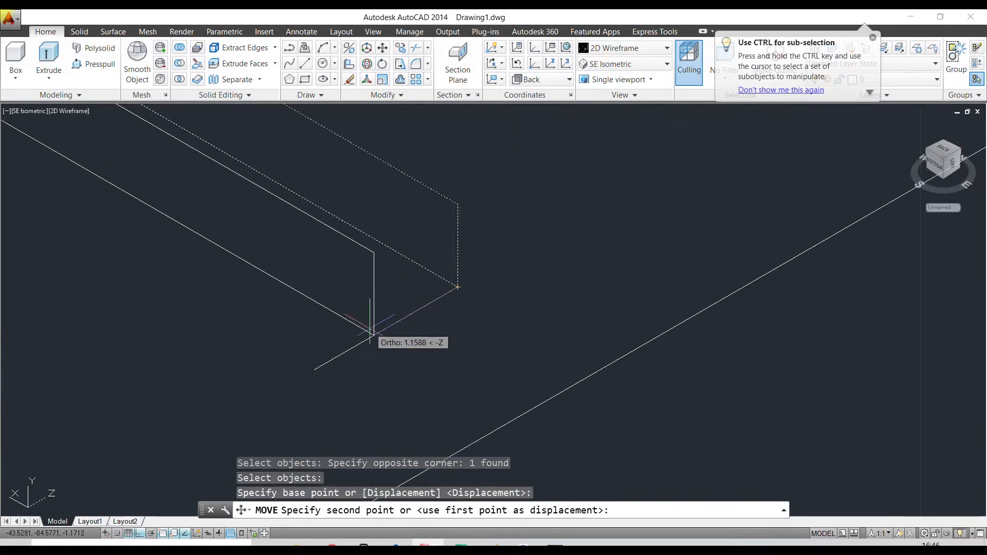
pyautogui.click(315, 366)
pyautogui.press('Escape')
# - Erase the guide line between the drawer front and the moved handle rectangle
pyautogui.click(411, 296)
pyautogui.click(408, 331)
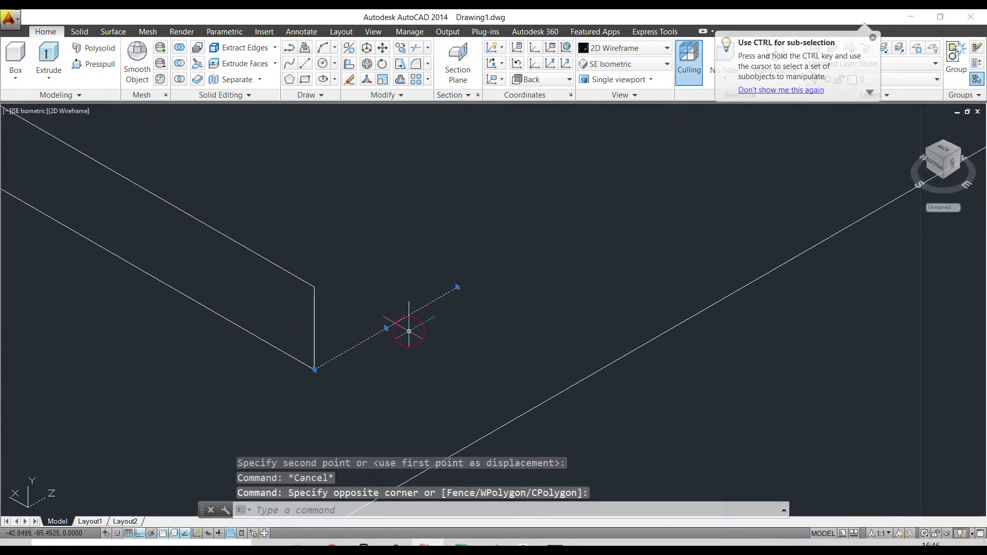
pyautogui.press('Delete')
pyautogui.scroll(-3, 408, 294)
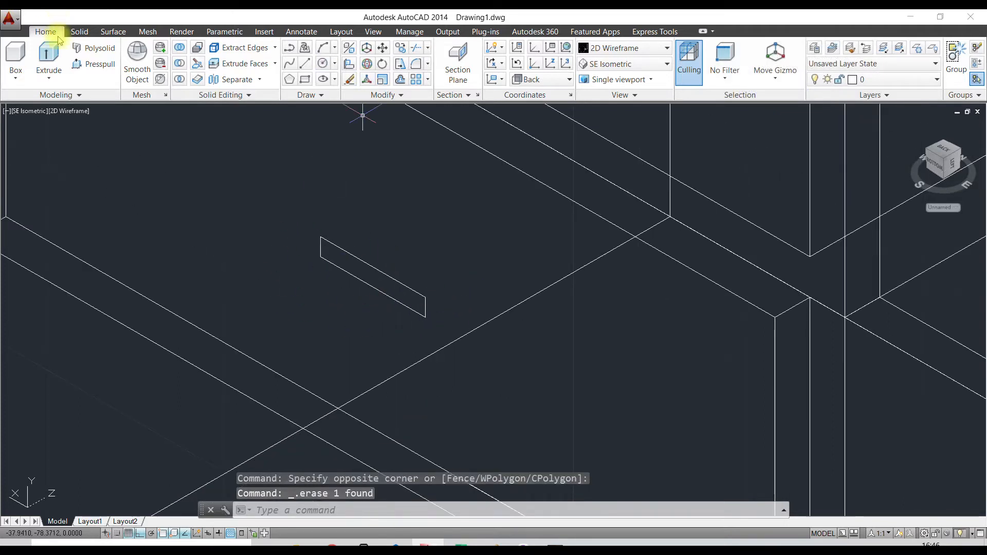
# - Extrude the handle rectangle by -2, toward the drawer front, as a solid block
pyautogui.click(48, 54)
pyautogui.scroll(4, 399, 320)
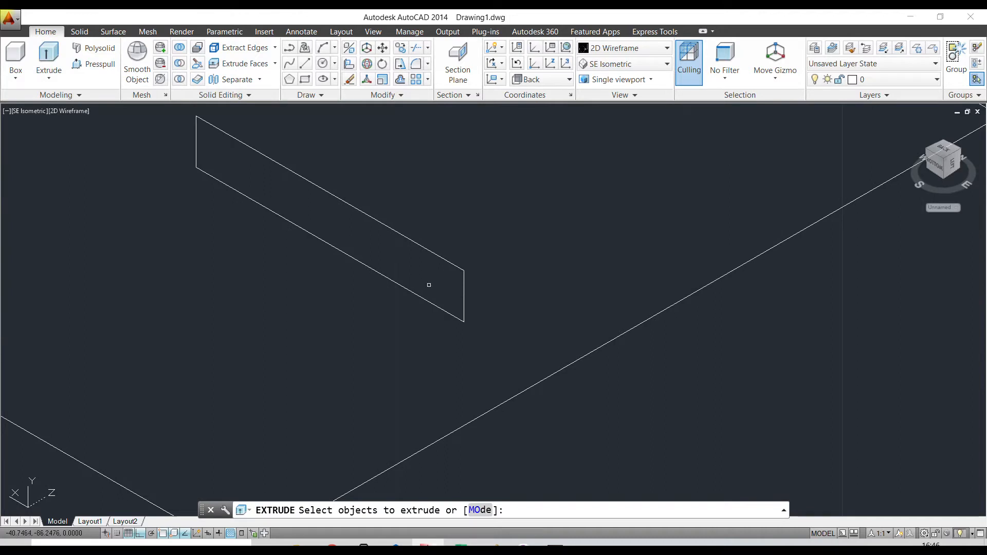
pyautogui.click(444, 260)
pyautogui.press('Return')
pyautogui.scroll(-4, 390, 327)
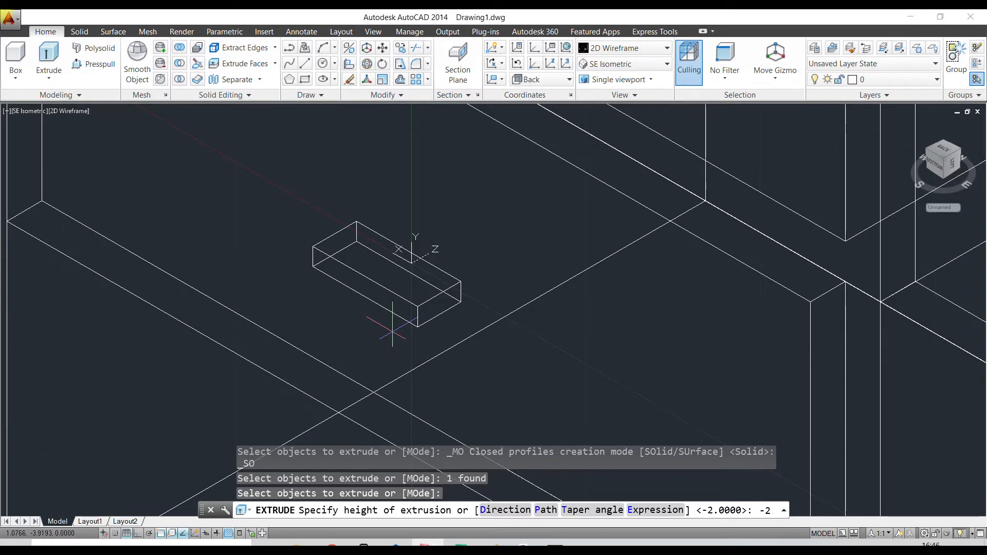
pyautogui.press('Return')
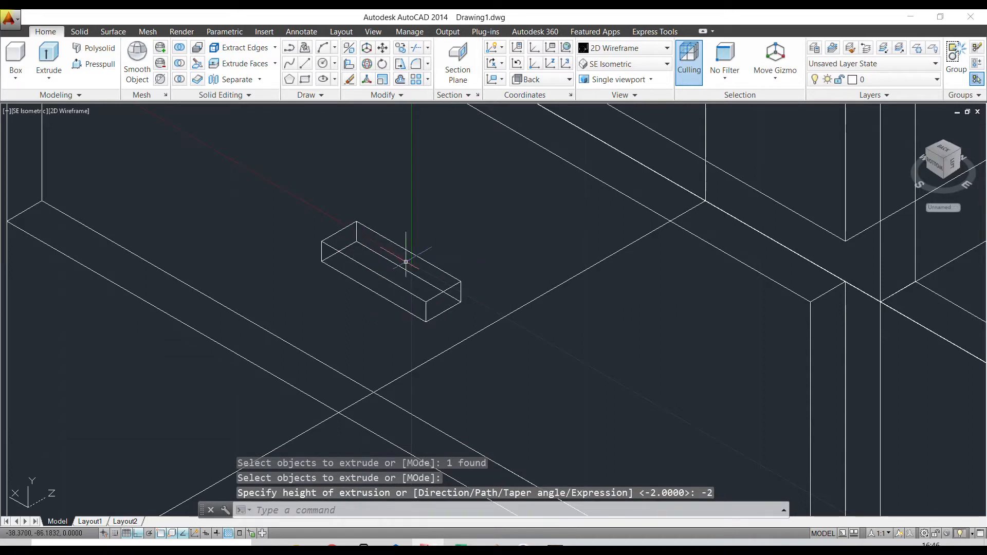
pyautogui.scroll(4, 351, 232)
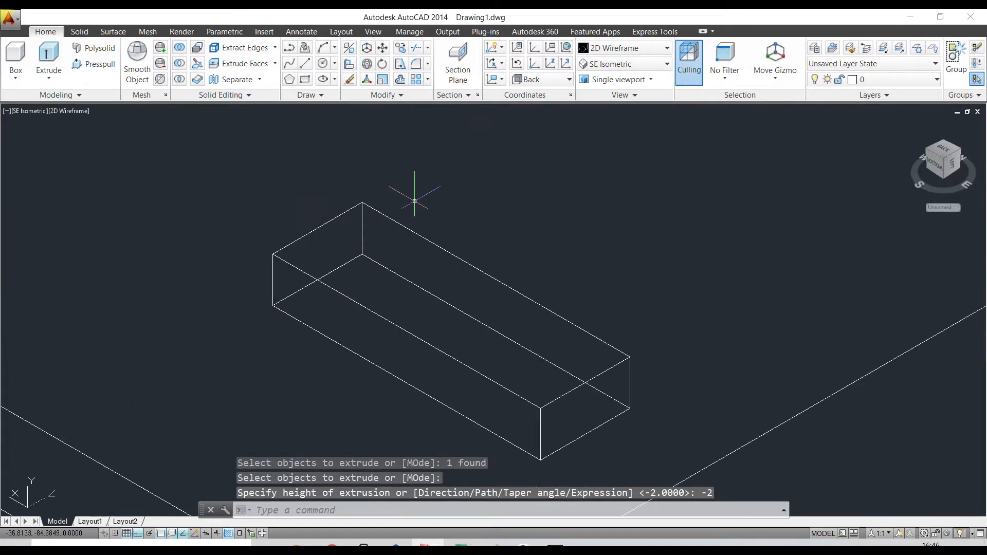
# - From the handle block's upper outer corner, draw a line 0.5 toward the drawer front, continuing 5.5 along the block's length
pyautogui.click(305, 63)
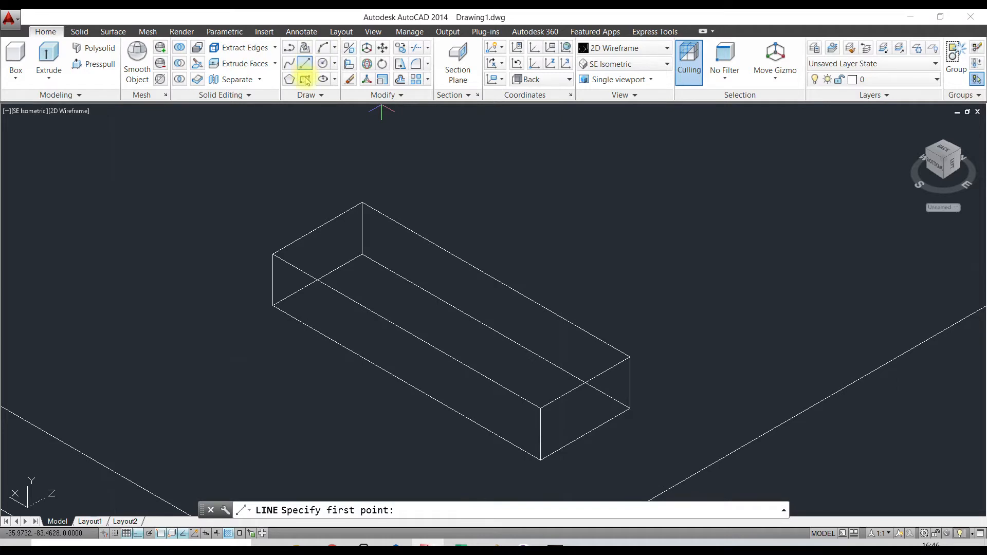
pyautogui.scroll(2, 339, 129)
pyautogui.click(234, 327)
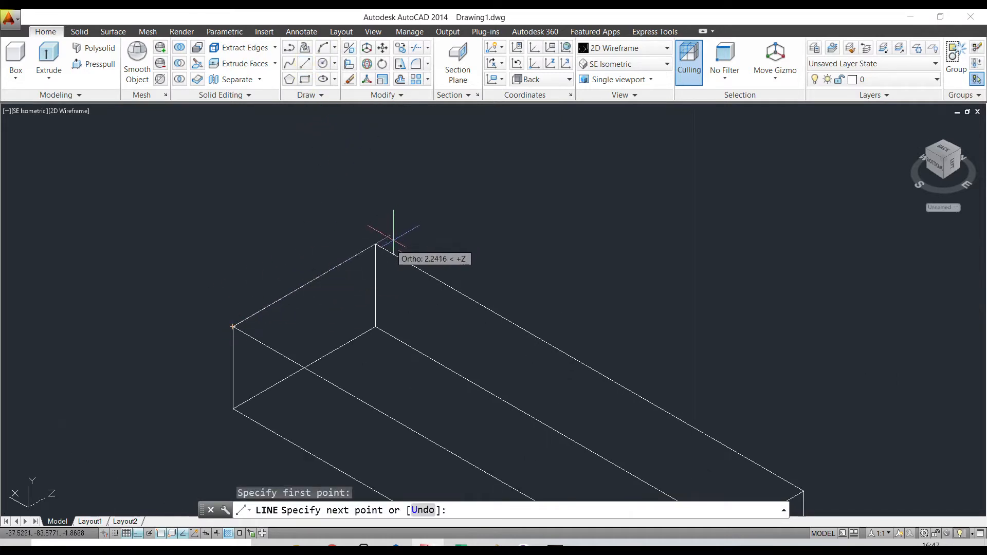
pyautogui.write('@')
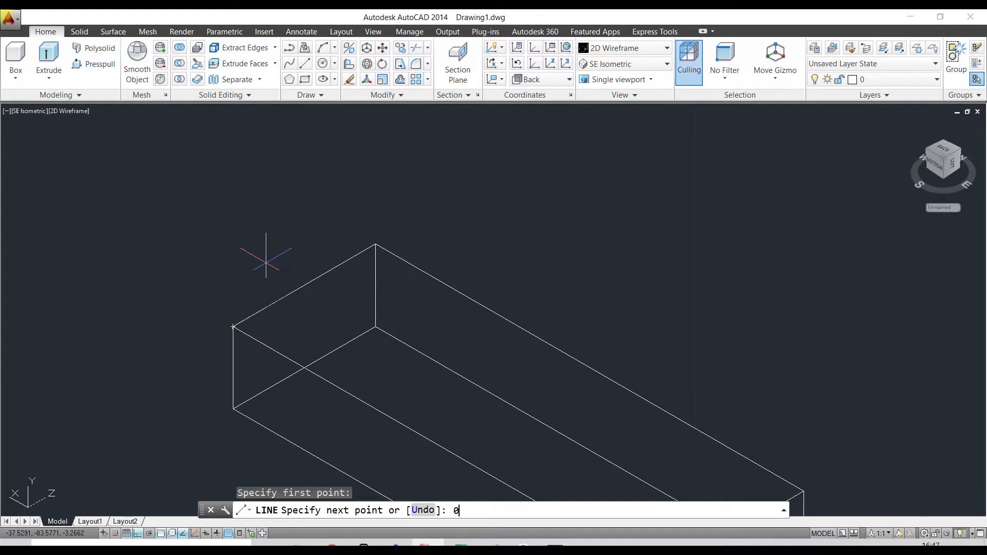
pyautogui.write('.5')
pyautogui.press('Return')
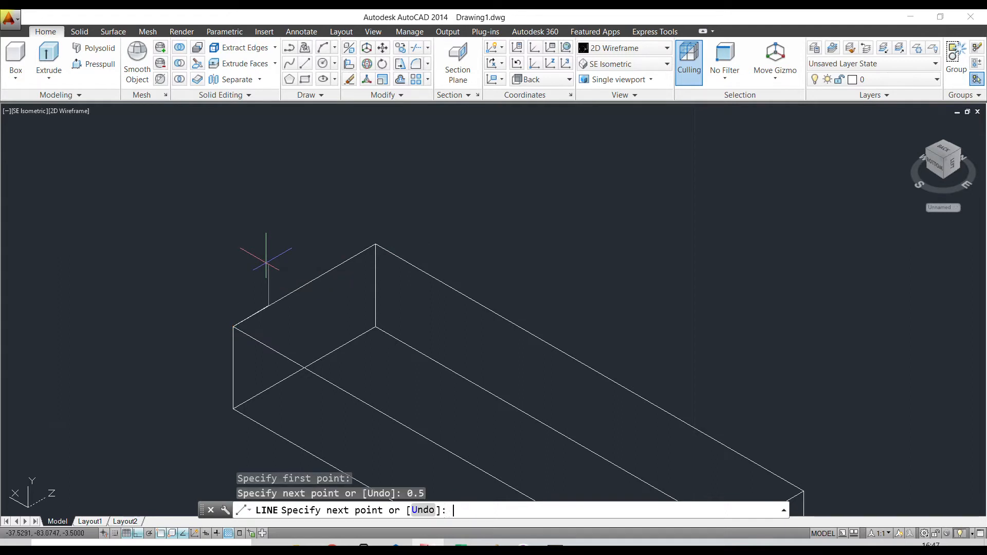
pyautogui.moveTo(463, 371)
pyautogui.mouseDown(button='middle')
pyautogui.moveTo(352, 192)
pyautogui.moveTo(330, 194)
pyautogui.mouseUp(button='middle')
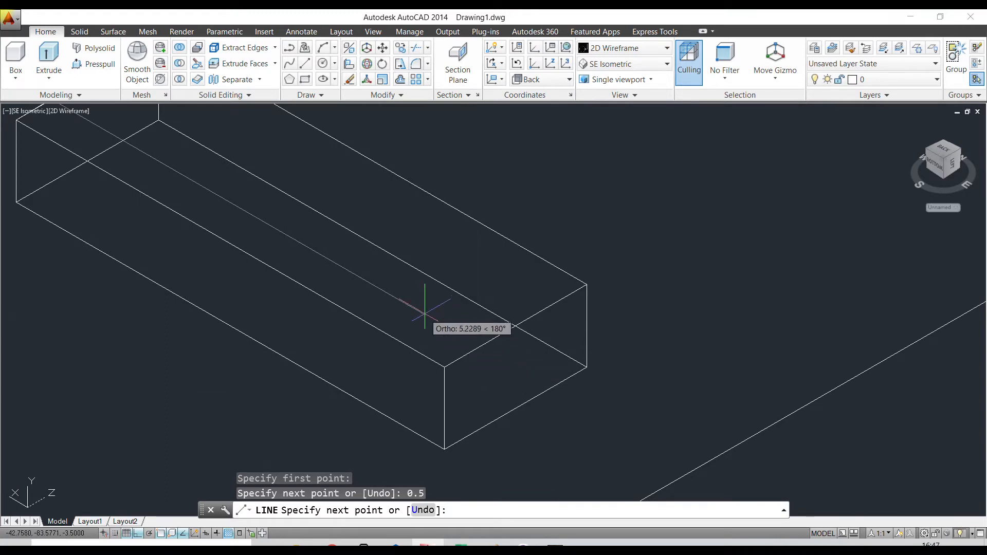
pyautogui.write('5.5')
pyautogui.press('Return')
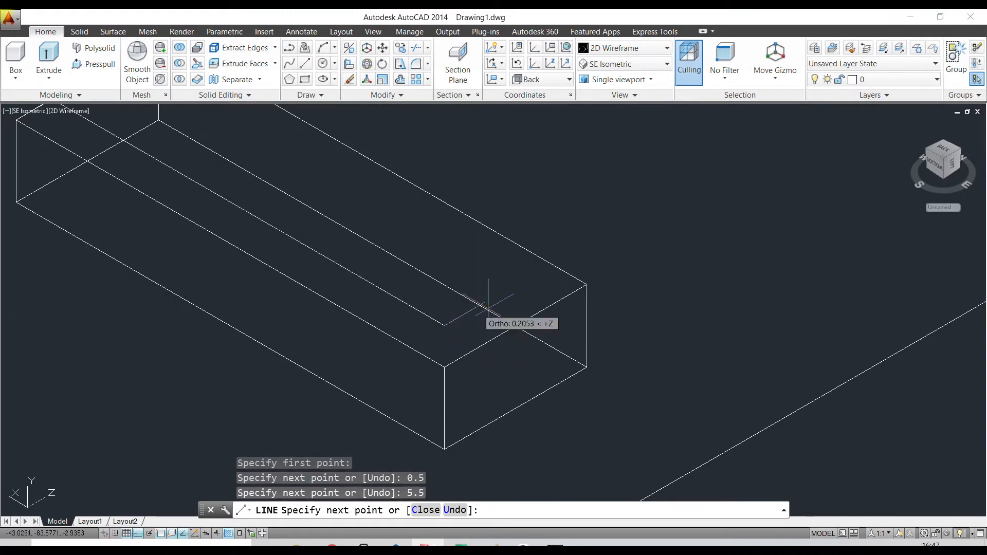
# - Continue the outline perpendicular to the block's back edge, 5 along that edge, and straight back to the long inner line
pyautogui.click(550, 265)
pyautogui.moveTo(523, 155); pyautogui.dragTo(600, 230, button='middle')
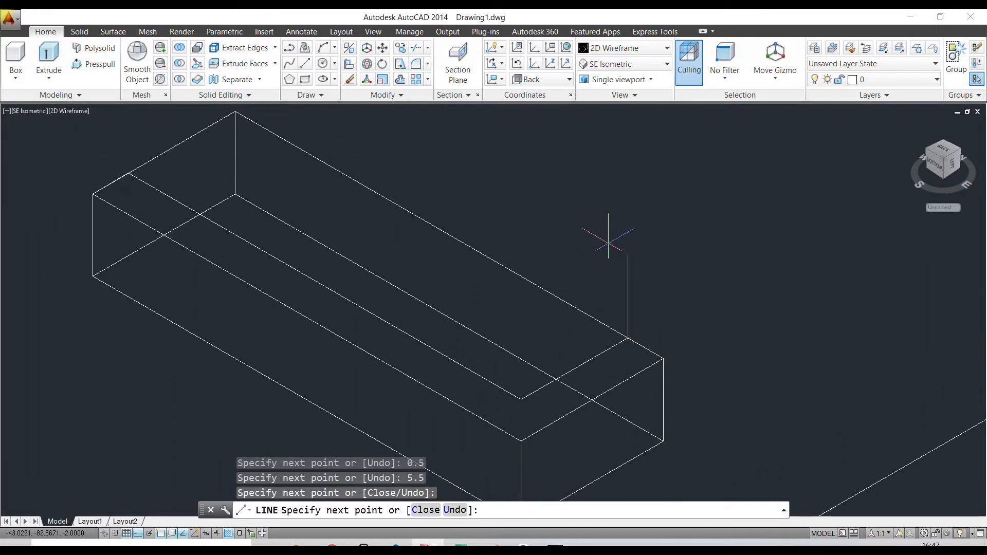
pyautogui.write('5')
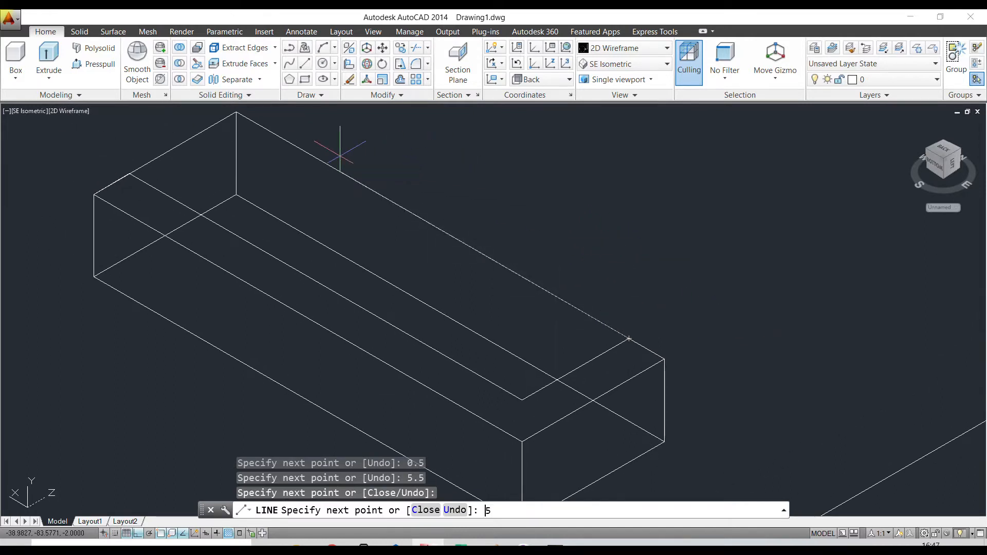
pyautogui.press('Return')
pyautogui.moveTo(353, 165); pyautogui.dragTo(443, 219, button='middle')
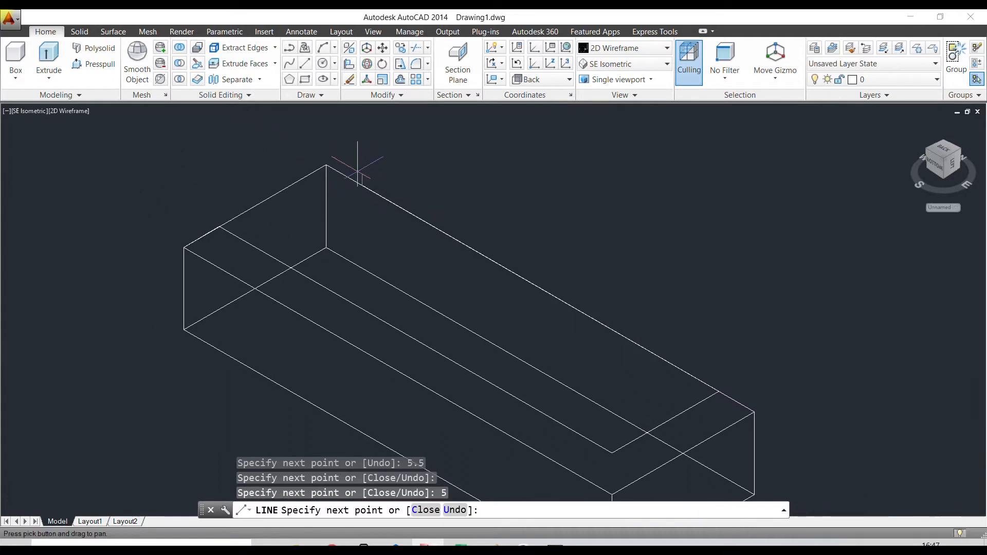
pyautogui.scroll(3, 253, 247)
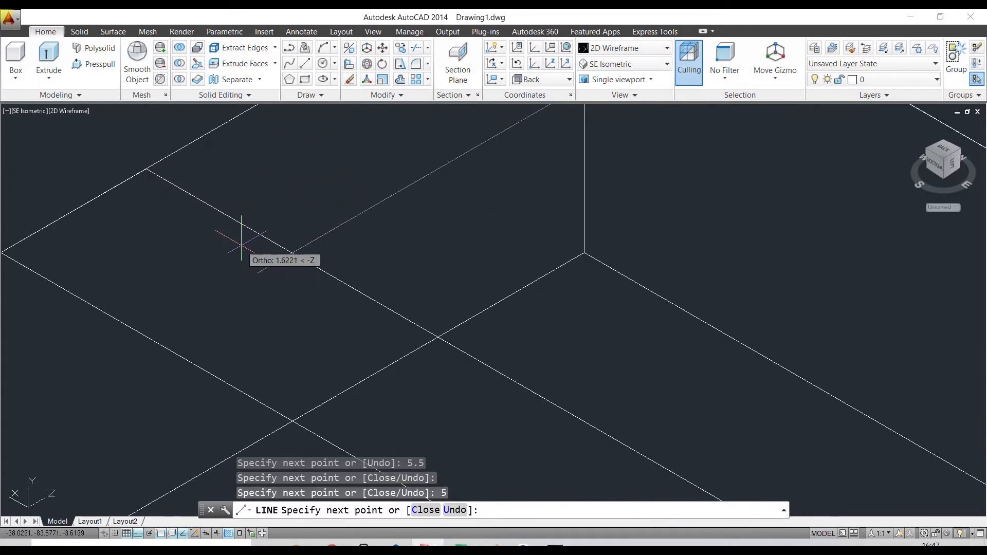
pyautogui.press('Return')
pyautogui.scroll(-2, 273, 271)
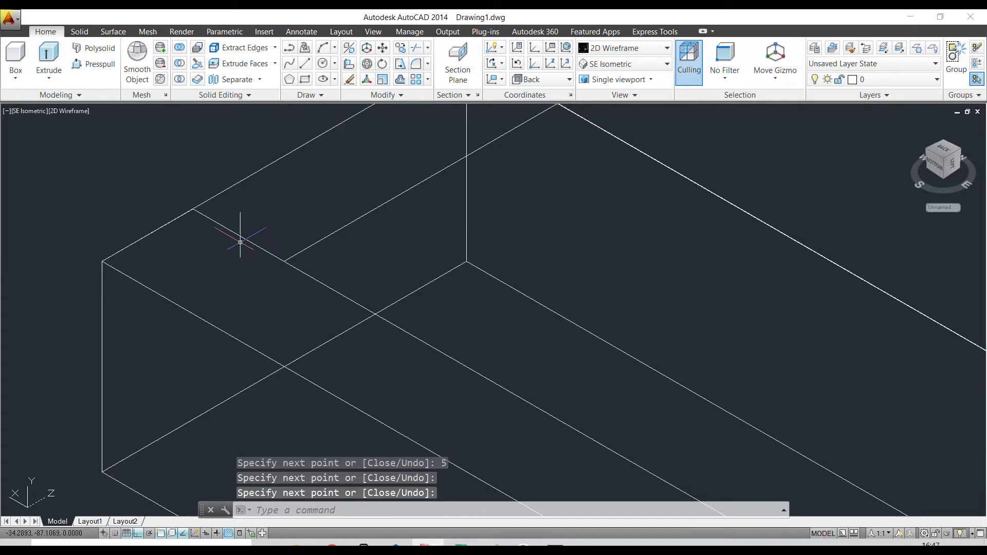
pyautogui.press('Return')
# - Shorten the long inner line so its overhanging end meets the outline's last short side
pyautogui.click(233, 231)
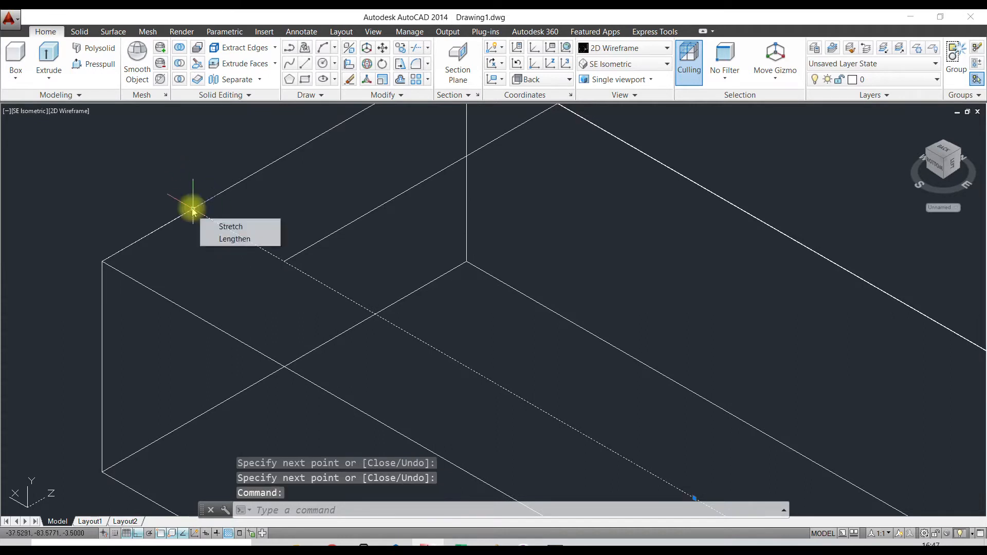
pyautogui.click(193, 209)
pyautogui.press('Escape')
pyautogui.press('Escape')
pyautogui.scroll(-2, 200, 268)
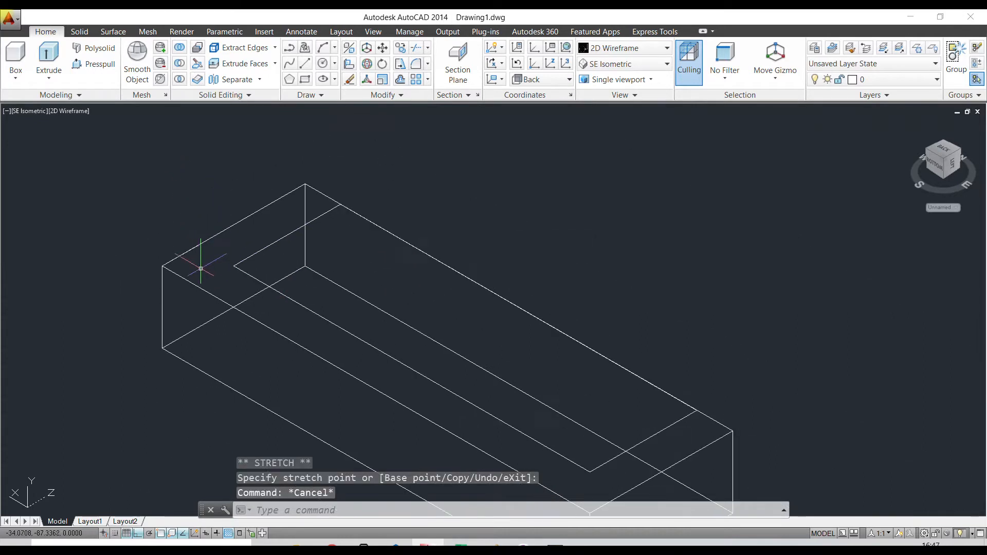
# - Erase the 0.5 guide line on the top edge of the handle block's end
pyautogui.click(176, 259)
pyautogui.scroll(3, 177, 259)
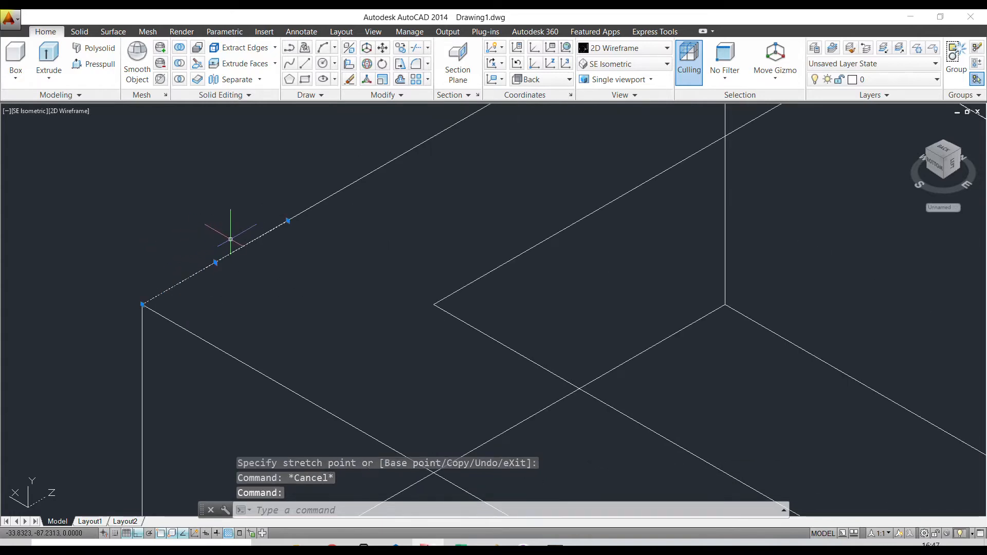
pyautogui.press('Delete')
pyautogui.scroll(-3, 226, 226)
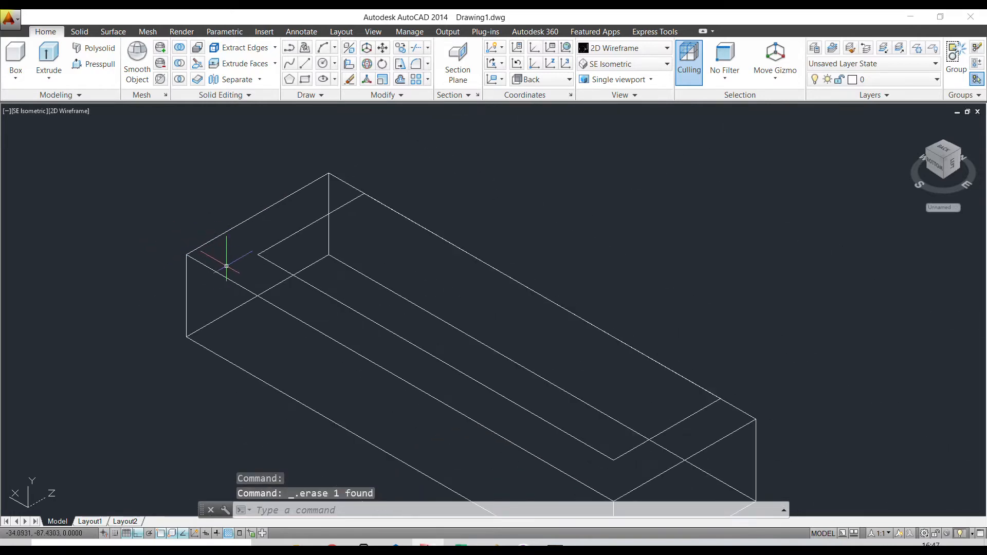
pyautogui.moveTo(405, 283)
pyautogui.mouseDown(button='middle')
pyautogui.moveTo(386, 247)
pyautogui.moveTo(335, 242)
pyautogui.mouseUp(button='middle')
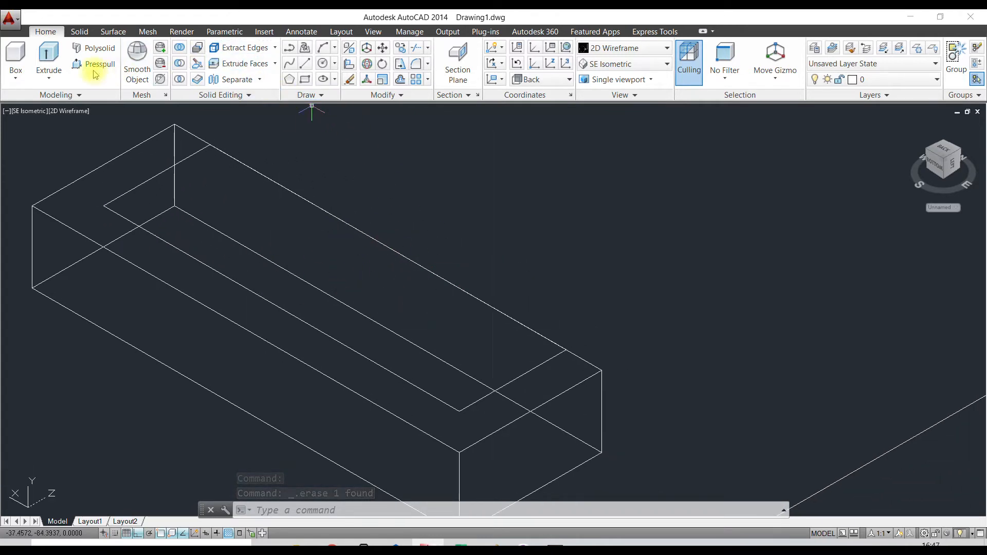
pyautogui.click(50, 54)
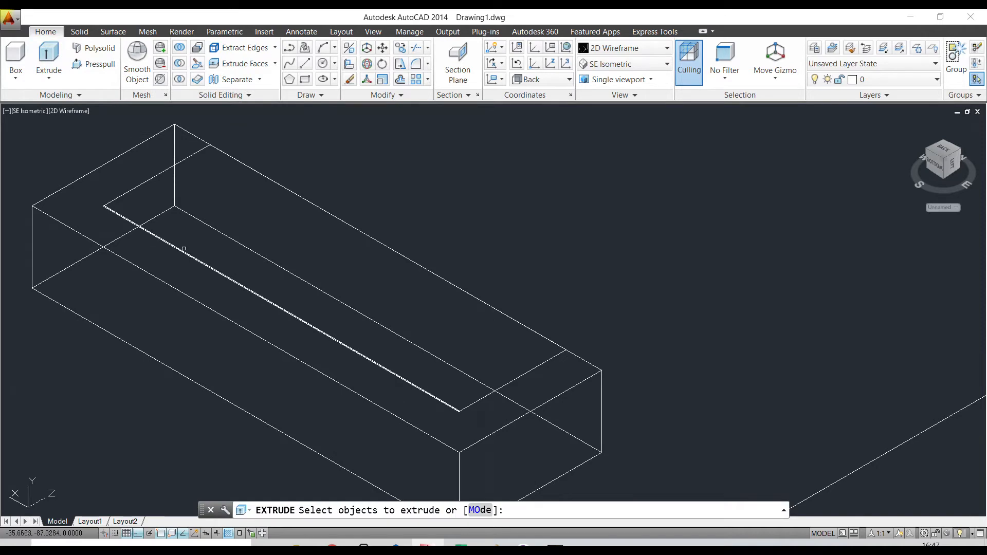
pyautogui.press('Escape')
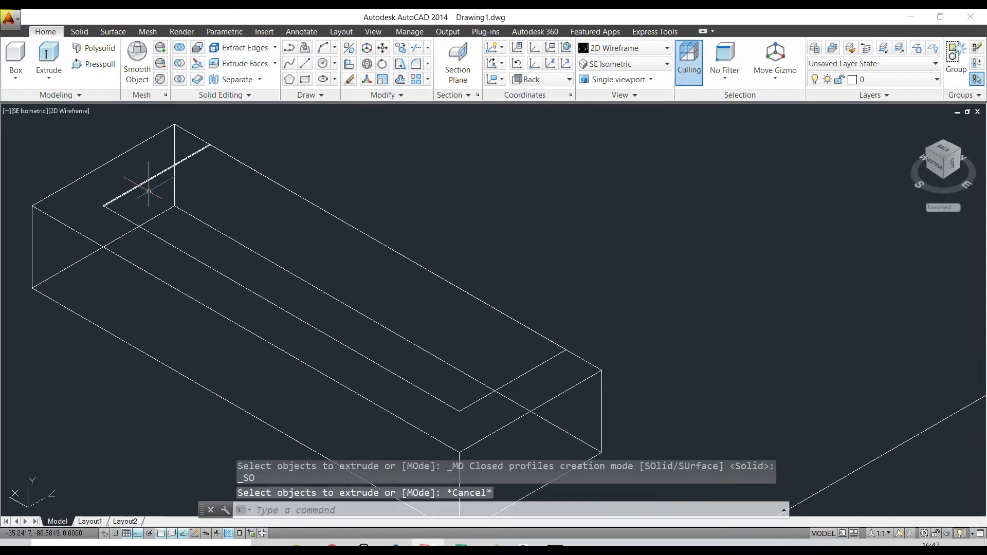
pyautogui.press('Escape')
pyautogui.press('Escape')
# - Join the four inner outline lines on top of the handle block into a single polyline
pyautogui.write('j')
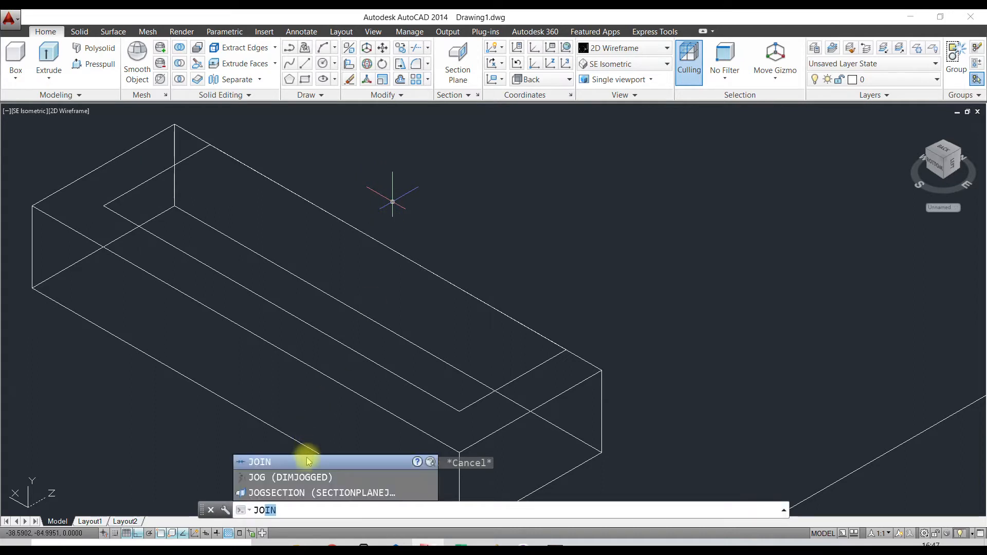
pyautogui.write('o')
pyautogui.click(307, 463)
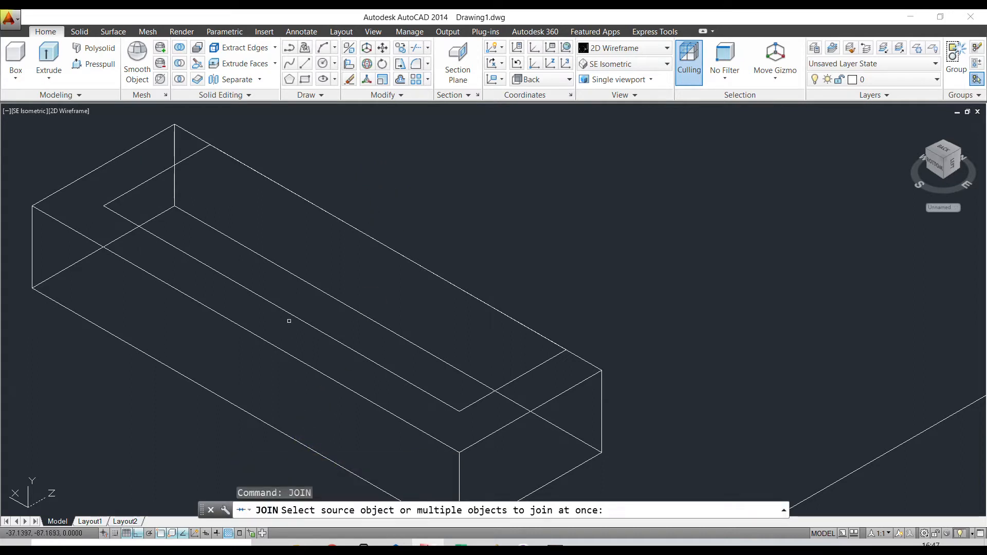
pyautogui.click(294, 318)
pyautogui.scroll(3, 568, 378)
pyautogui.click(568, 360)
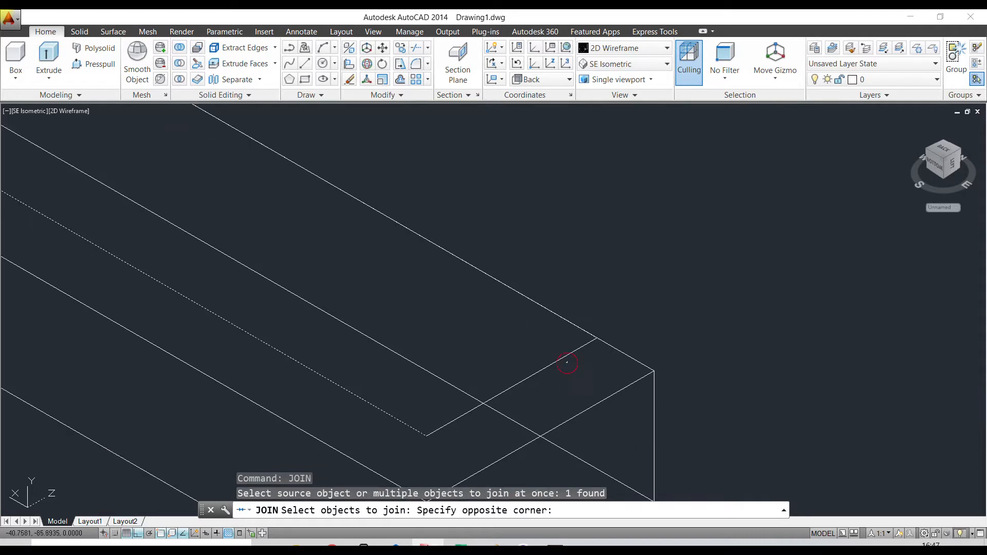
pyautogui.click(556, 353)
pyautogui.click(558, 316)
pyautogui.scroll(-5, 514, 298)
pyautogui.scroll(5, 463, 288)
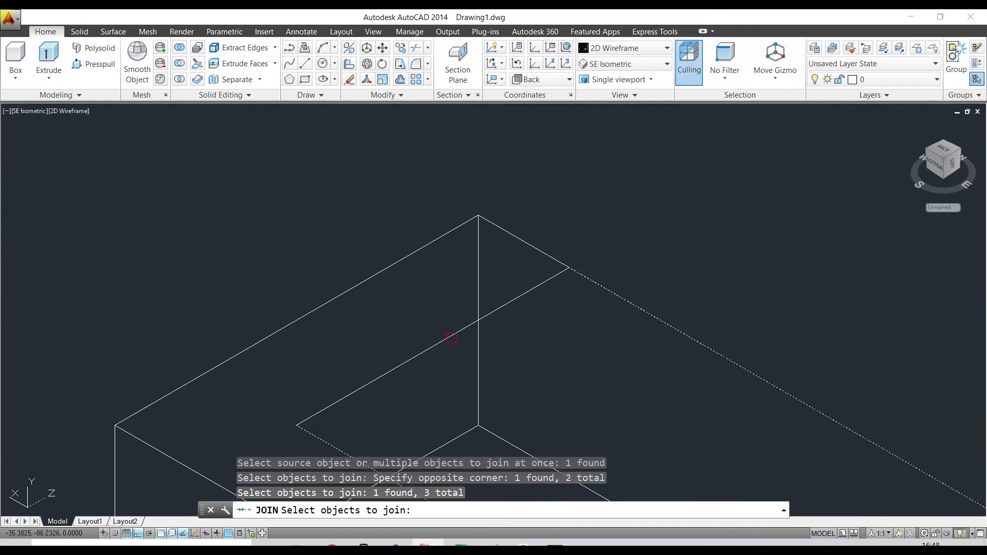
pyautogui.click(451, 337)
pyautogui.scroll(-3, 452, 337)
pyautogui.press('Return')
# - Extrude the joined inner rectangle downward through the handle block, ending well below its underside
pyautogui.moveTo(574, 295); pyautogui.dragTo(455, 236, button='middle')
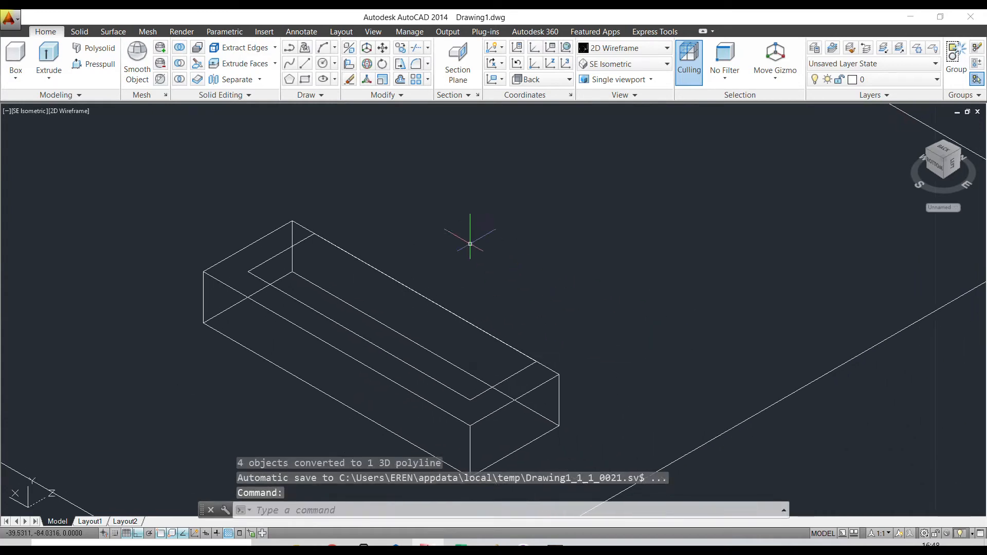
pyautogui.click(48, 57)
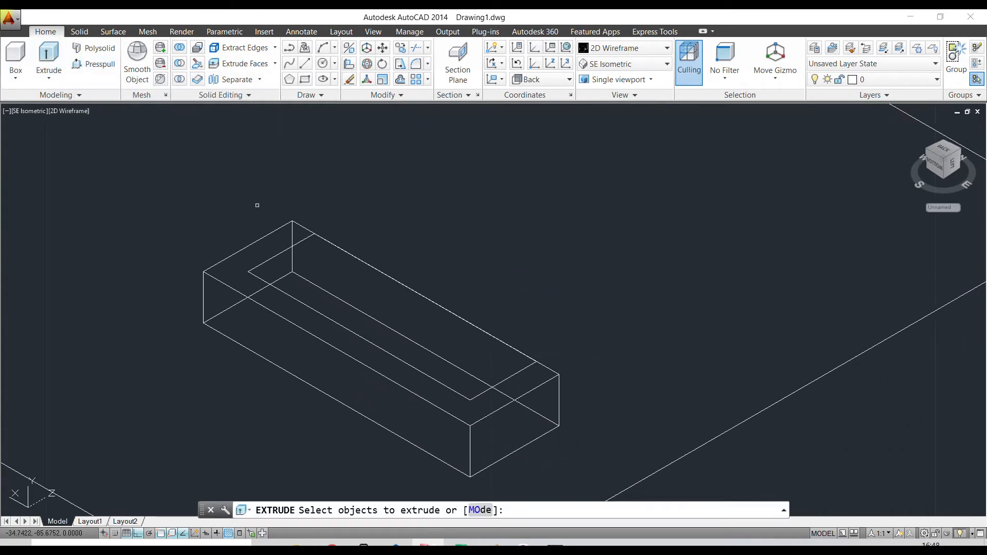
pyautogui.click(277, 290)
pyautogui.press('Return')
pyautogui.keyDown('shift'); pyautogui.moveTo(392, 298); pyautogui.dragTo(253, 215, button='middle'); pyautogui.keyUp('shift')
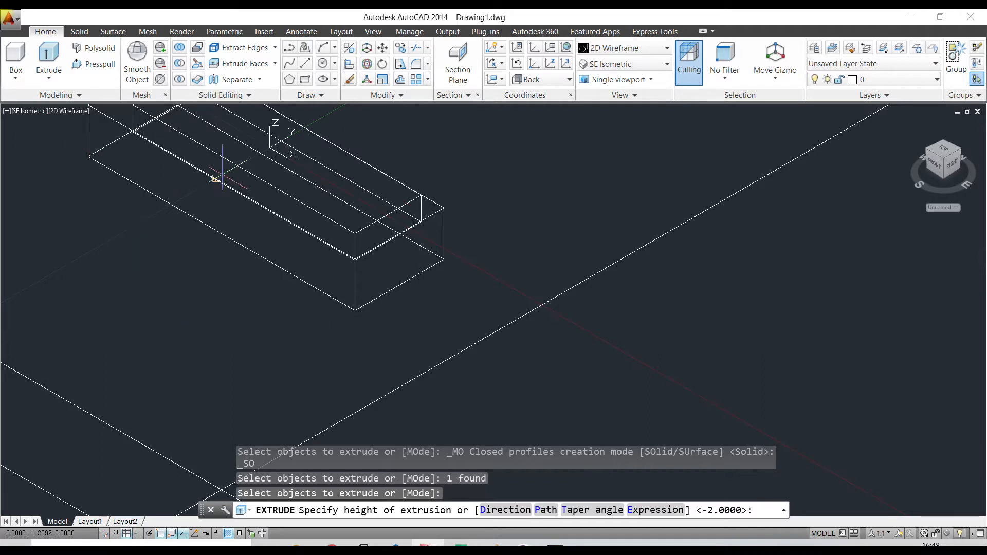
pyautogui.click(223, 291)
pyautogui.moveTo(486, 217); pyautogui.dragTo(454, 275, button='middle')
pyautogui.press('Escape')
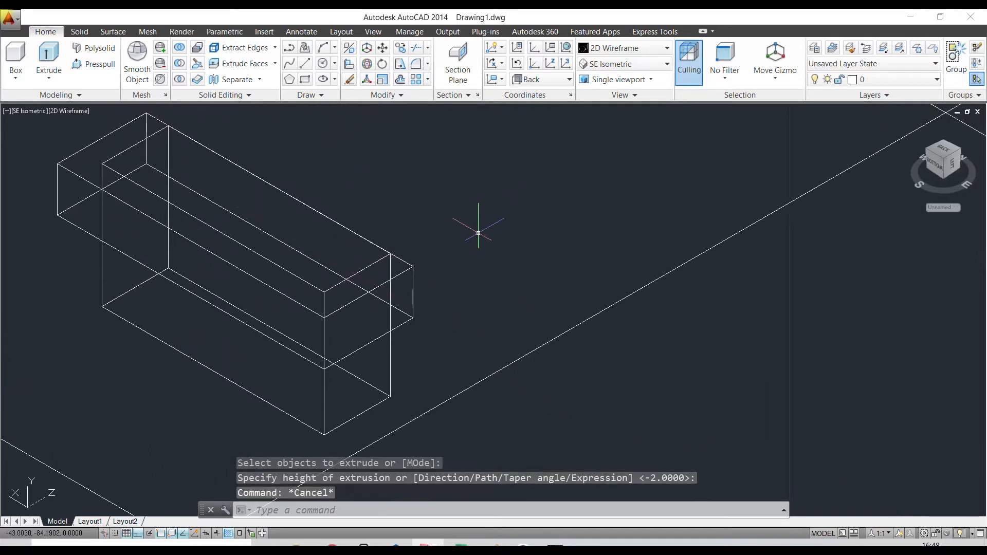
# - Show the model shaded with edges and subtract the extruded inner block from the handle block
pyautogui.click(661, 49)
pyautogui.click(639, 118)
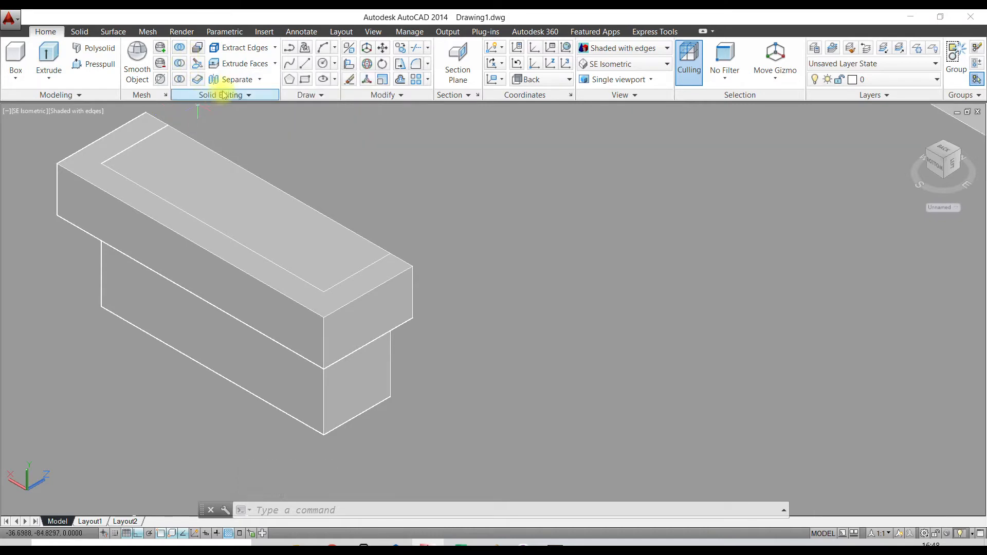
pyautogui.click(180, 64)
pyautogui.scroll(2, 340, 307)
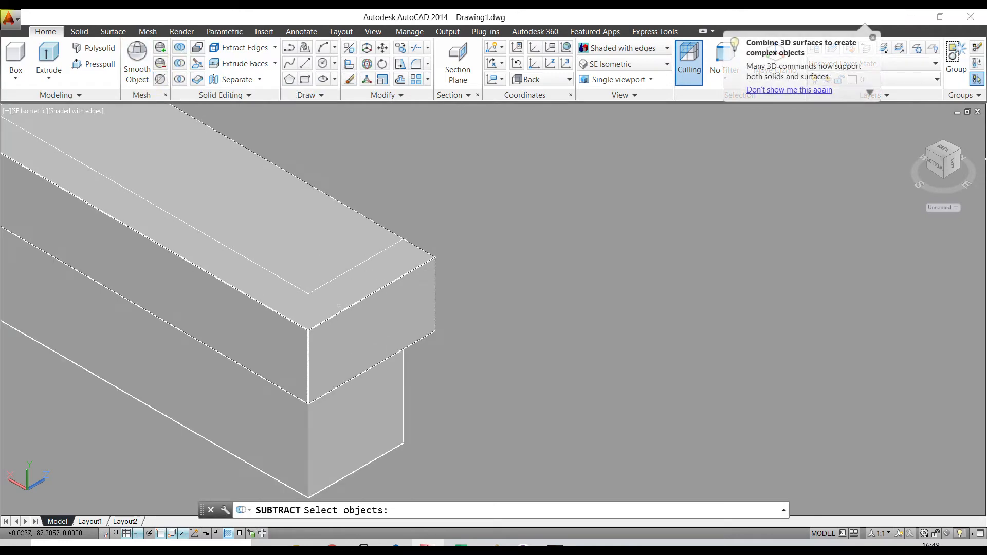
pyautogui.click(337, 312)
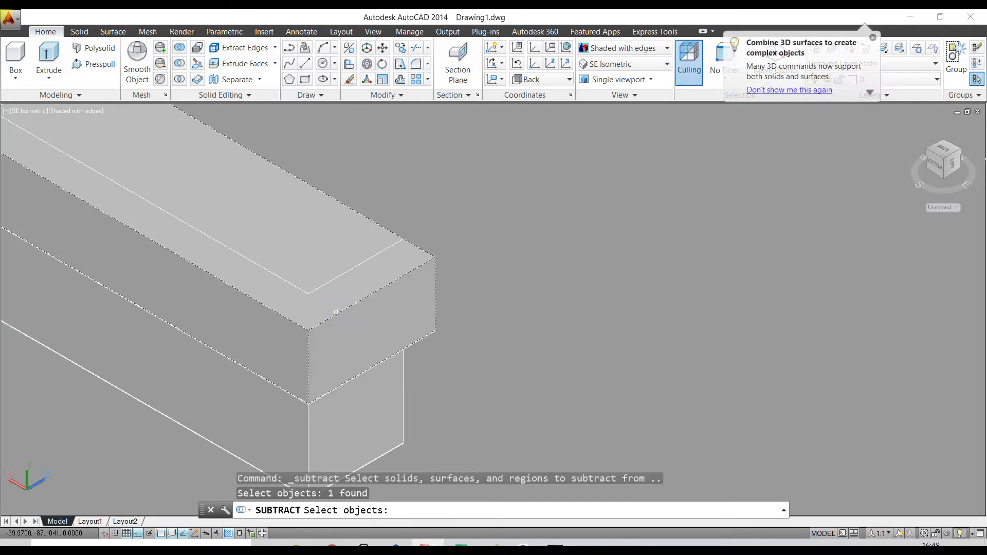
pyautogui.press('Return')
pyautogui.scroll(-3, 309, 360)
pyautogui.scroll(3, 298, 390)
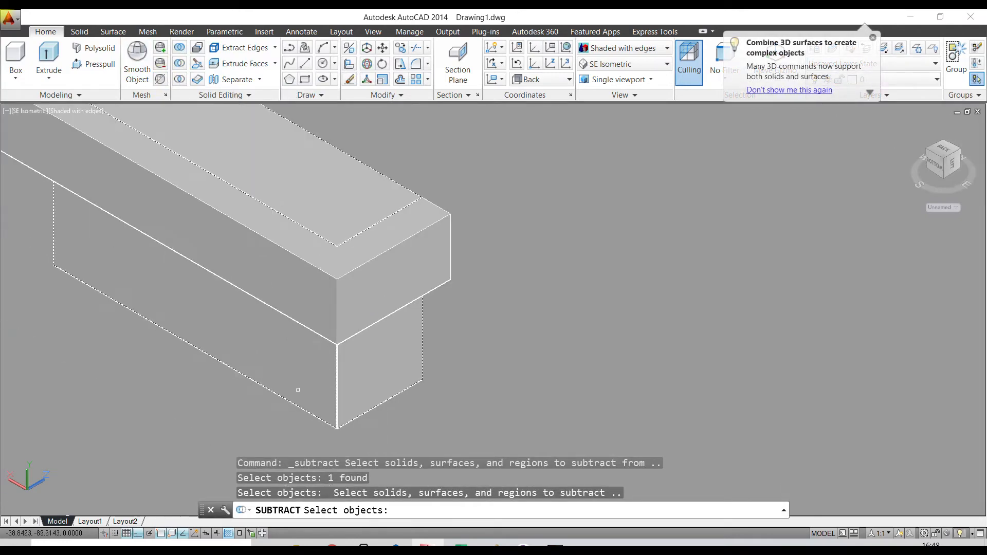
pyautogui.click(316, 377)
pyautogui.press('Return')
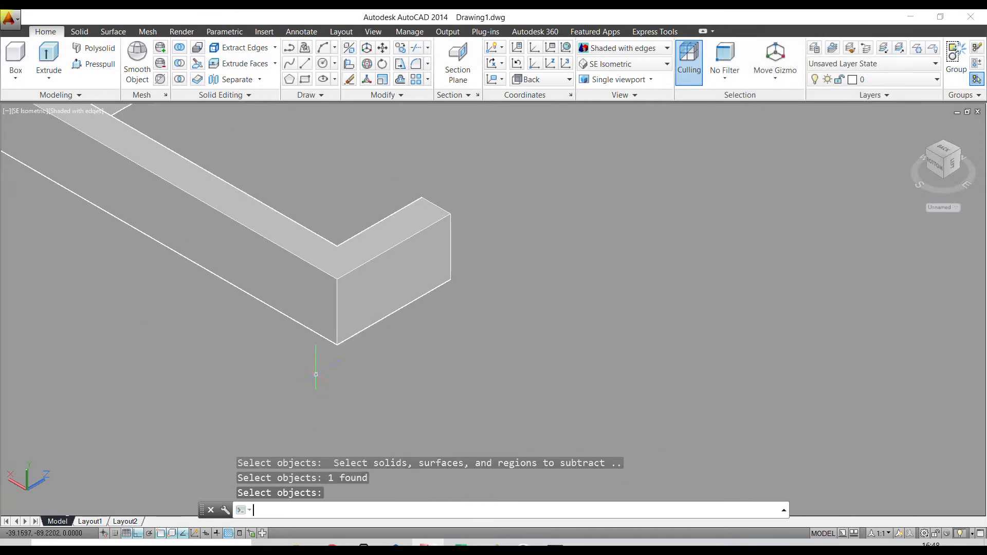
# - Set the visual style to 2D Wireframe and switch to the Back view
pyautogui.scroll(-3, 316, 374)
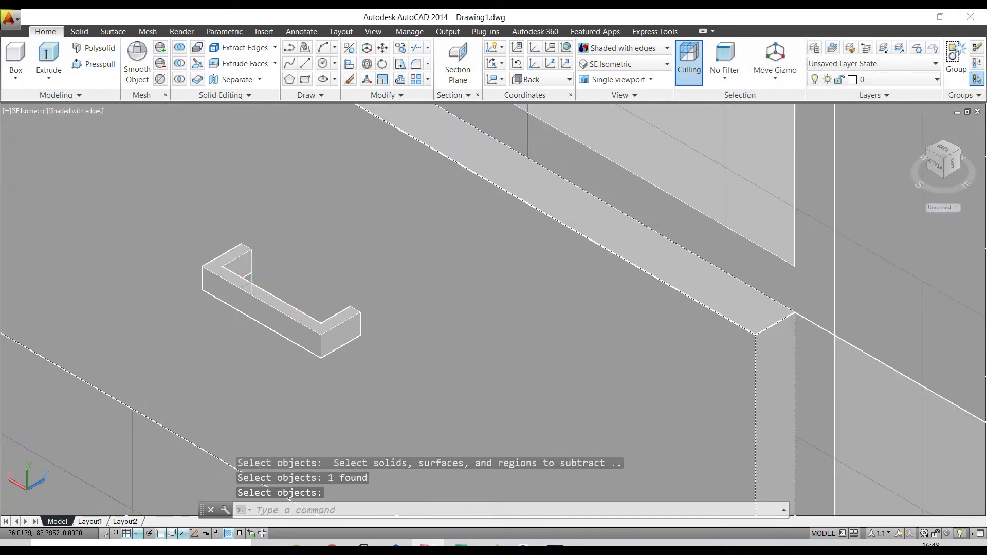
pyautogui.scroll(-2, 252, 284)
pyautogui.click(630, 64)
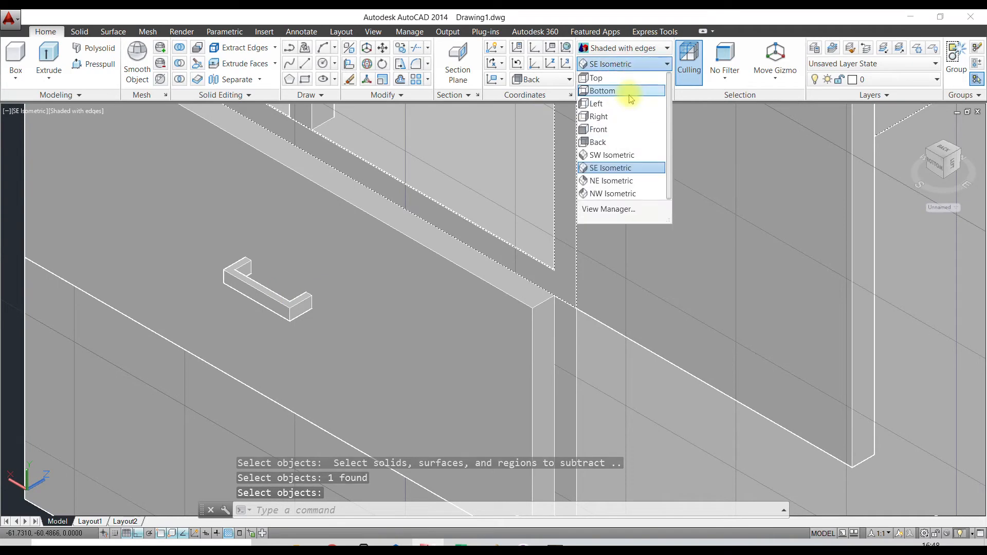
pyautogui.click(625, 49)
pyautogui.click(602, 76)
pyautogui.click(630, 64)
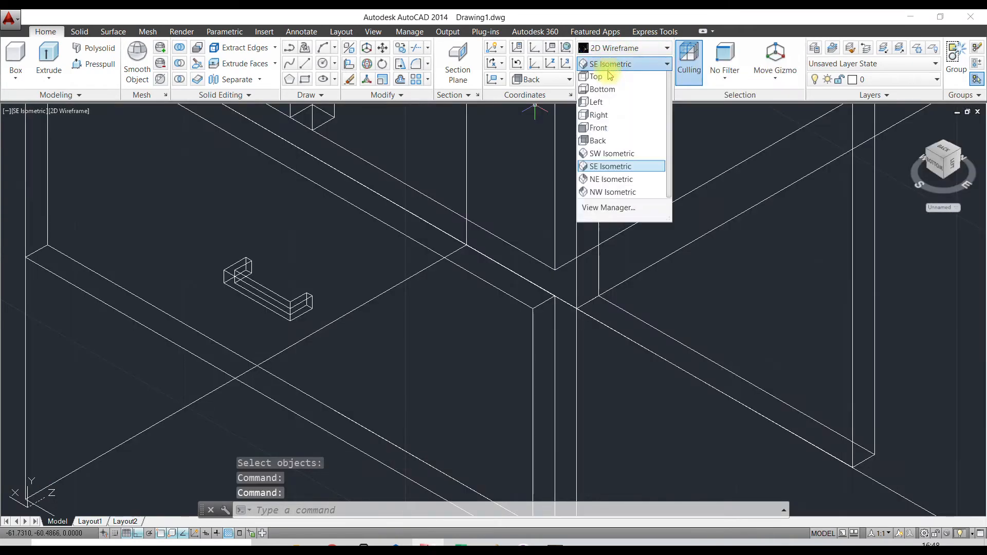
pyautogui.click(605, 147)
pyautogui.scroll(3, 416, 247)
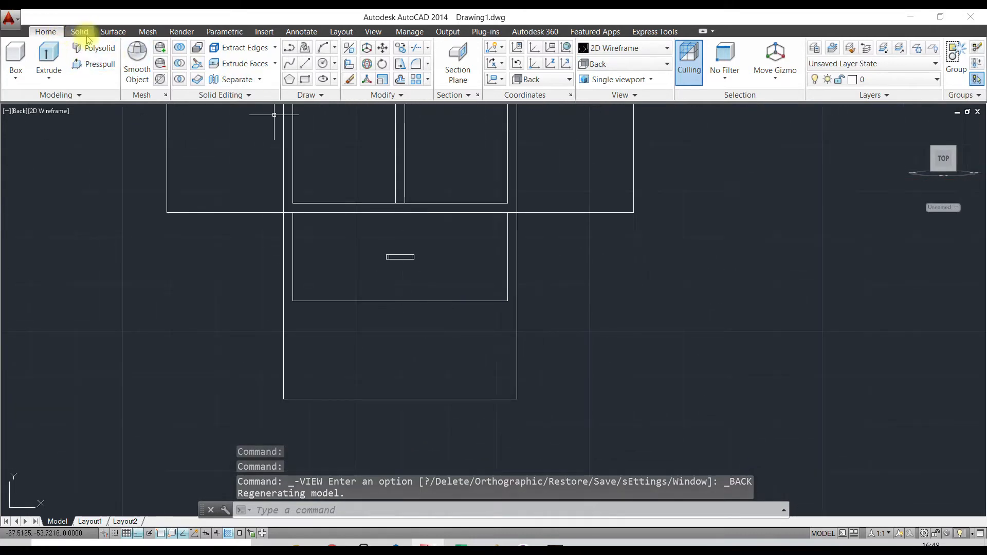
# - Draw guide lines from the lower box's bottom-left corner, 2 units inward along the bottom edge and 1 unit up
pyautogui.click(406, 66)
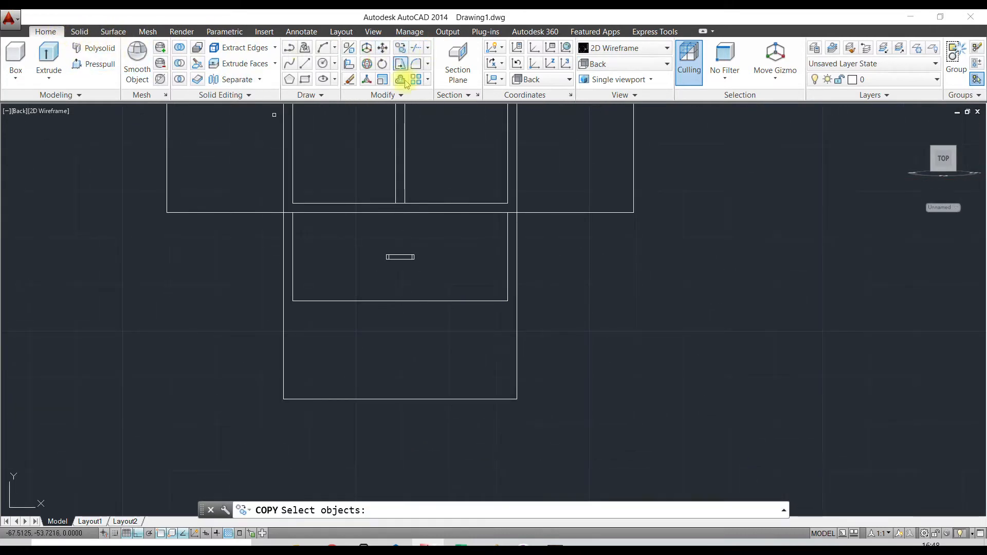
pyautogui.press('Escape')
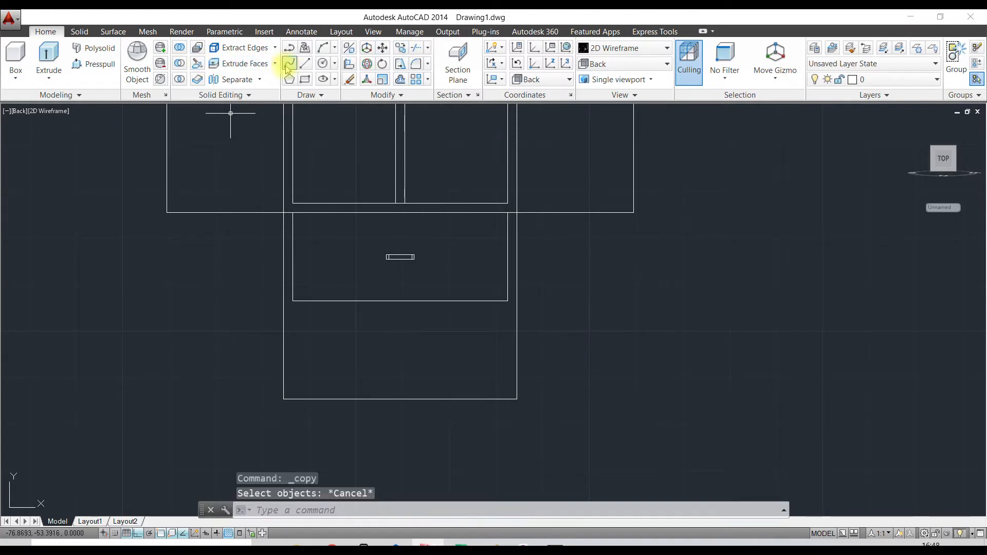
pyautogui.click(308, 64)
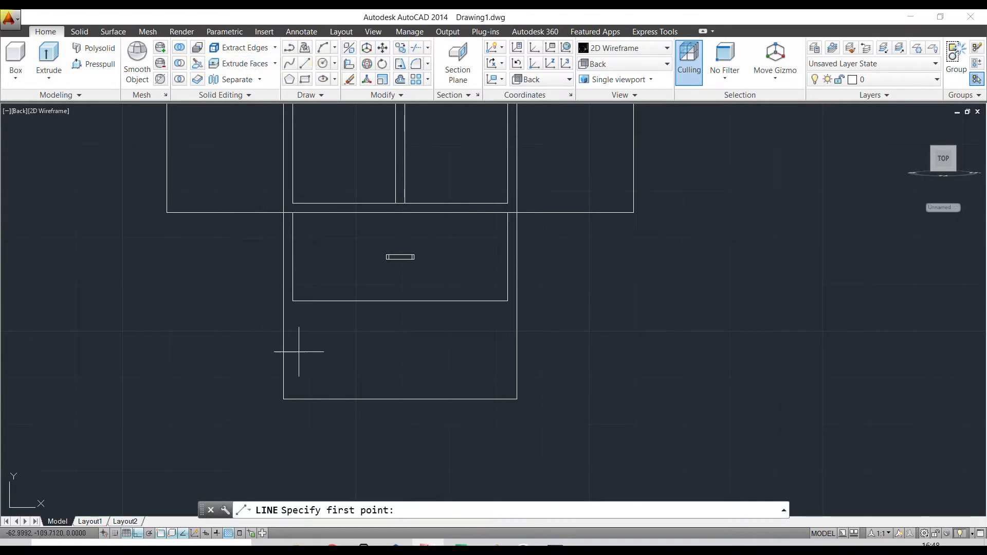
pyautogui.click(283, 400)
pyautogui.scroll(1, 311, 390)
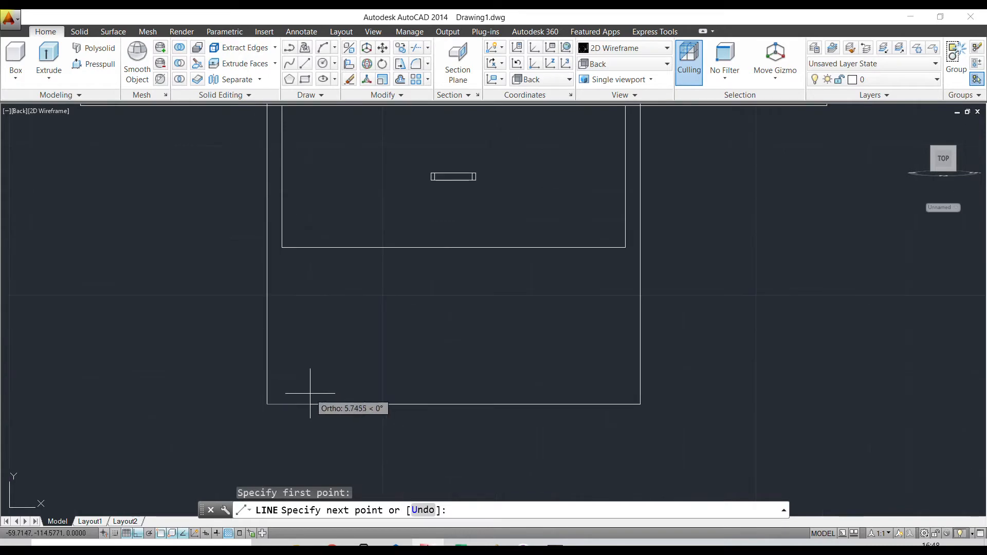
pyautogui.write('2')
pyautogui.press('Return')
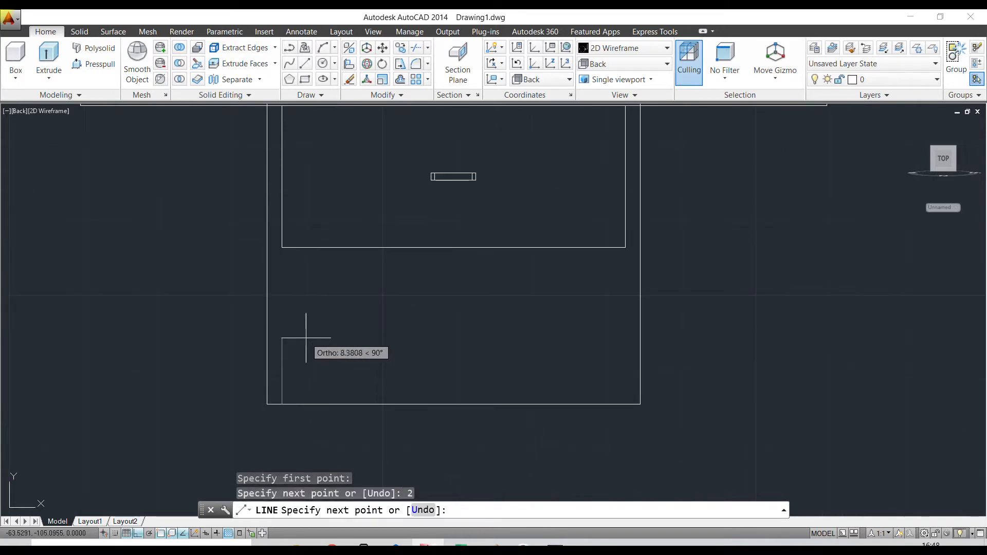
pyautogui.write('1')
pyautogui.press('Return')
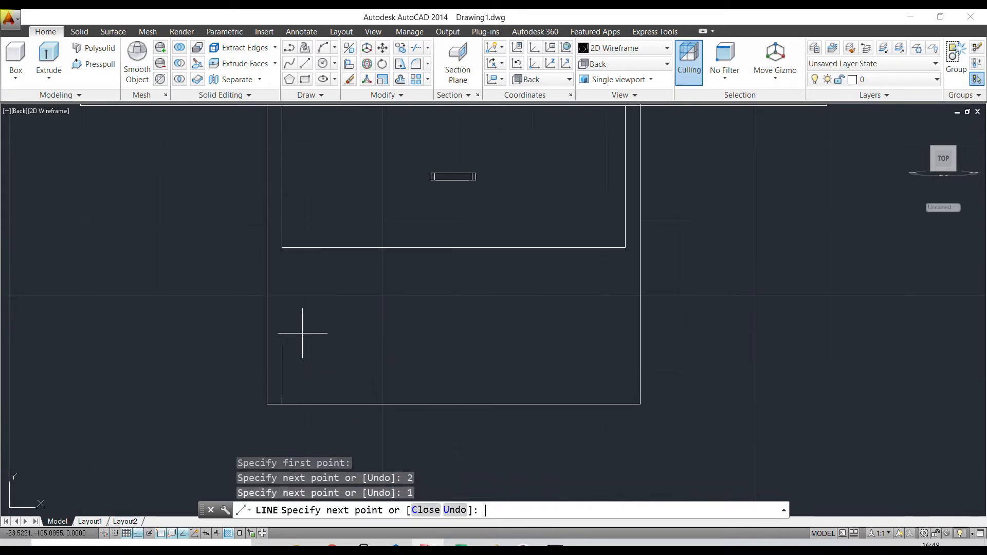
pyautogui.press('Return')
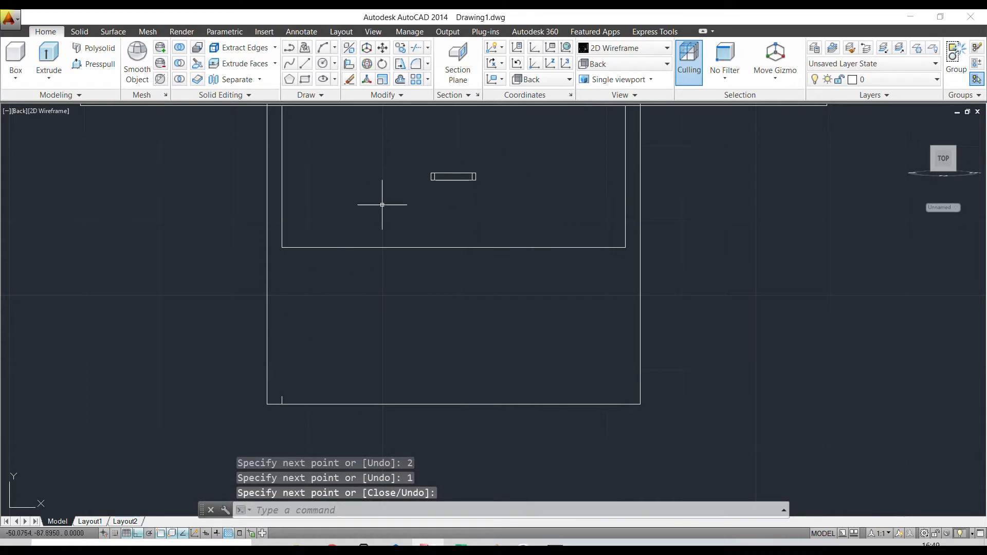
# - Copy the drawer front with its handle from its bottom-left corner to the upper end of the 1-unit guide line
pyautogui.click(396, 48)
pyautogui.click(492, 281)
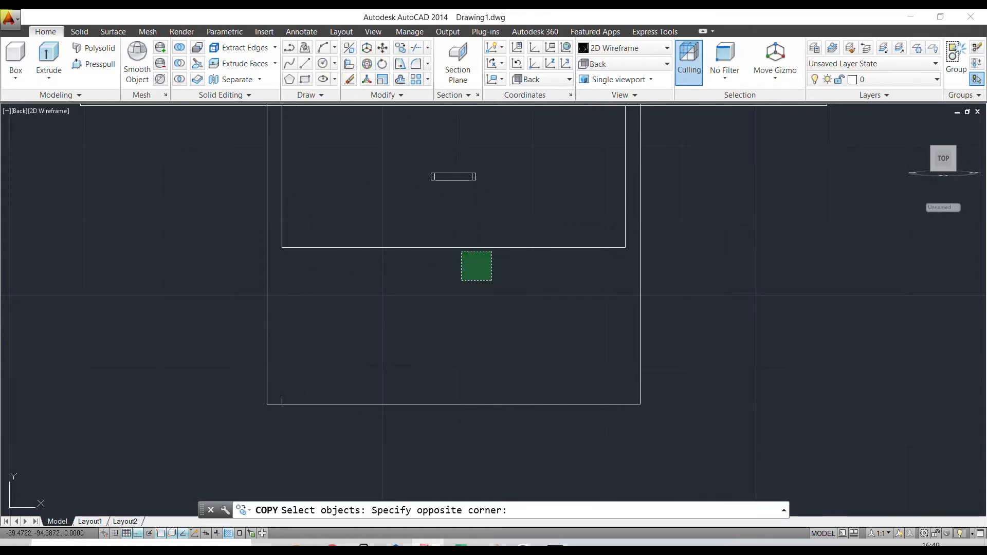
pyautogui.click(449, 215)
pyautogui.click(473, 207)
pyautogui.click(435, 158)
pyautogui.press('Return')
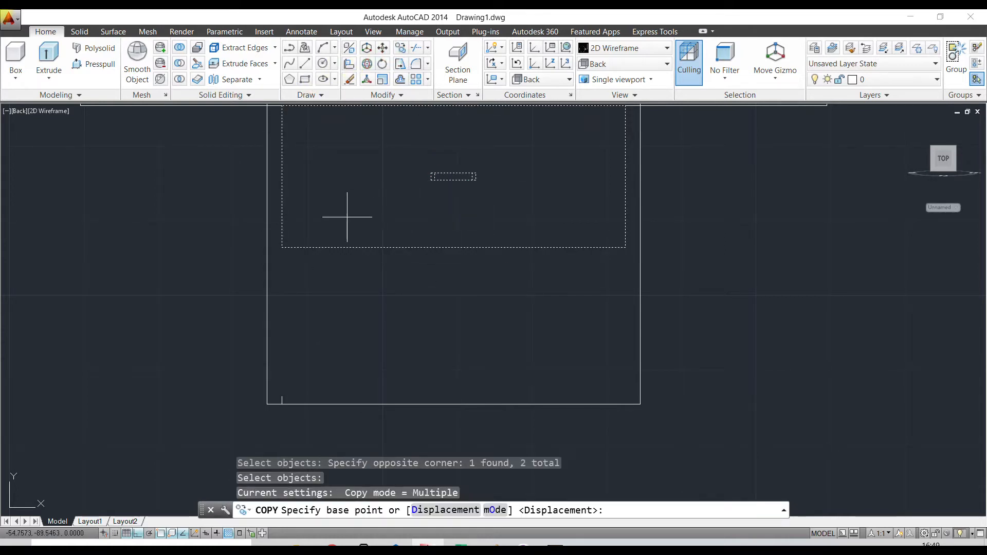
pyautogui.click(282, 248)
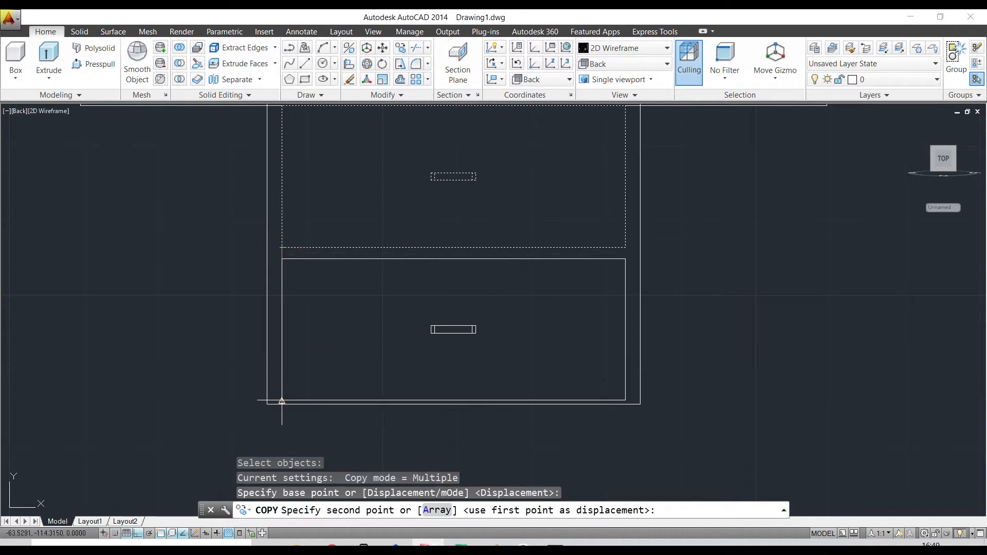
pyautogui.scroll(2, 278, 401)
pyautogui.click(276, 371)
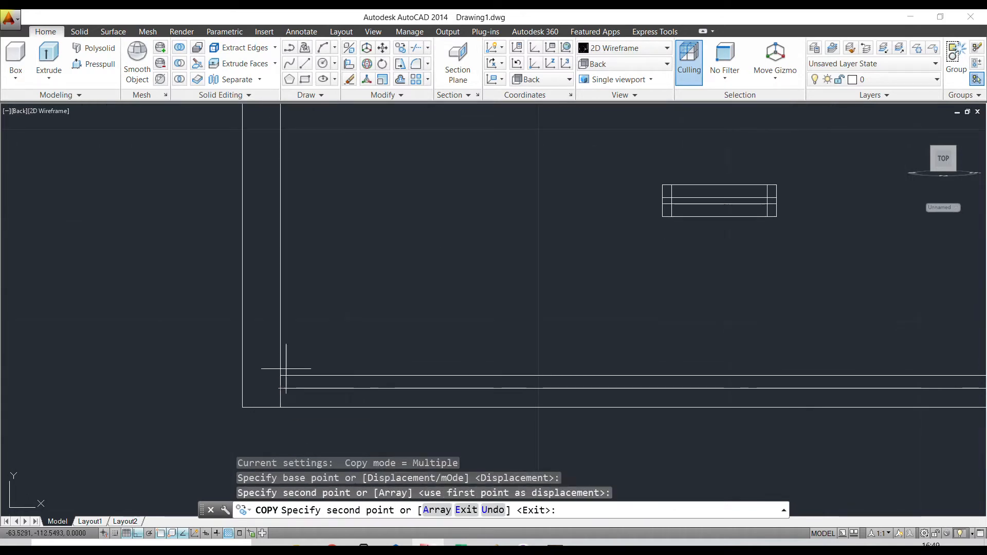
pyautogui.scroll(-2, 267, 374)
pyautogui.press('Escape')
# - Erase the 1-unit and 2-unit guide lines at the lower box's bottom-left corner, keeping the box itself
pyautogui.scroll(3, 264, 376)
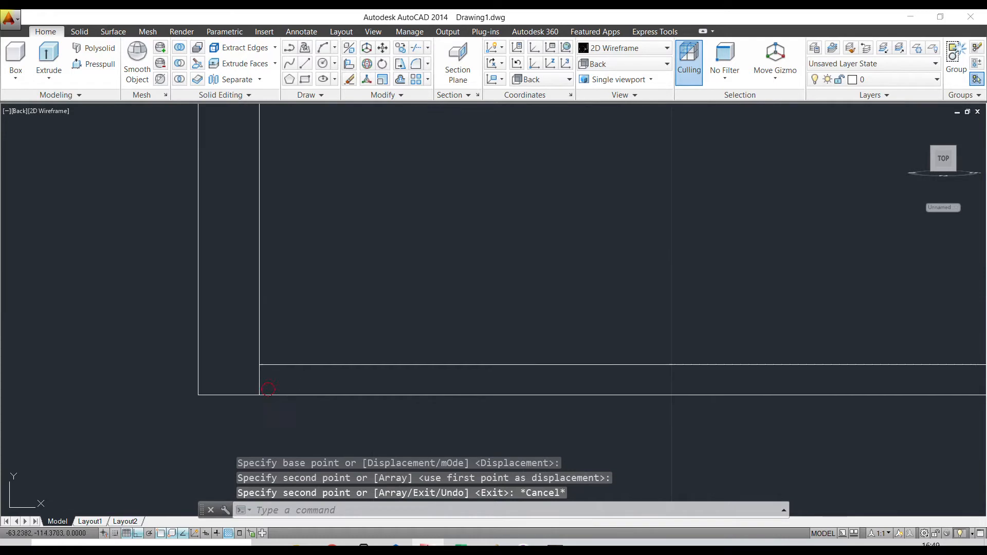
pyautogui.click(253, 379)
pyautogui.press('Delete')
pyautogui.click(242, 396)
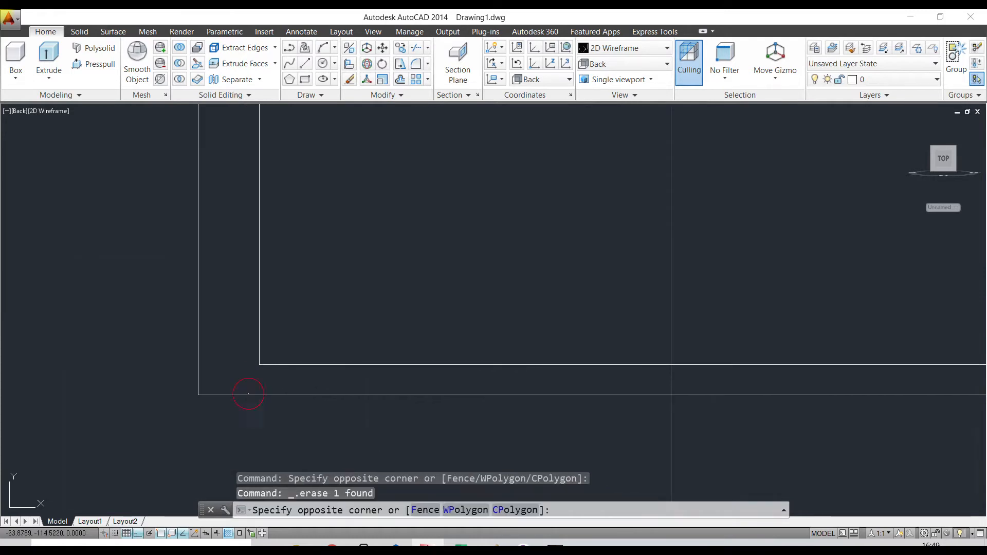
pyautogui.click(247, 395)
pyautogui.press('Delete')
pyautogui.write('u')
pyautogui.press('Return')
pyautogui.click(233, 395)
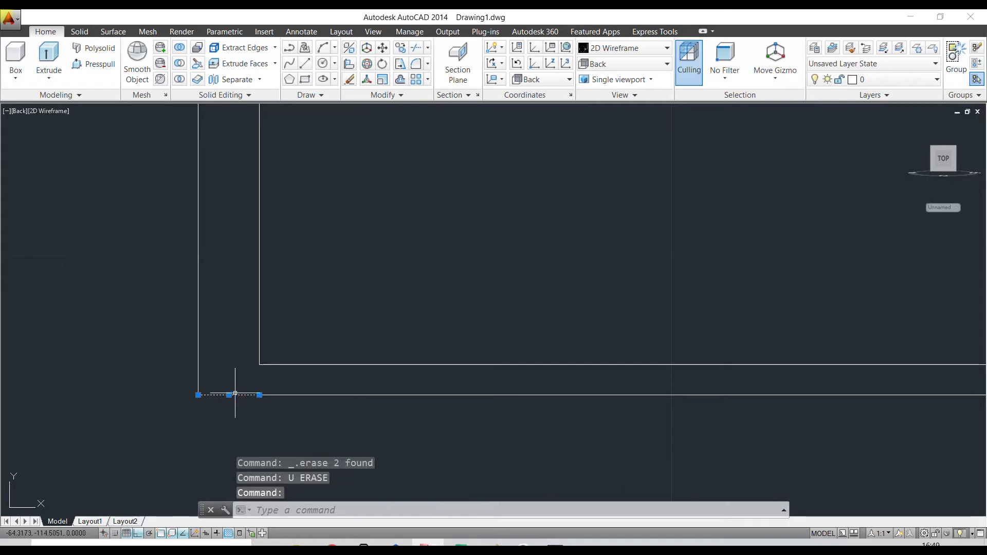
pyautogui.press('Delete')
pyautogui.scroll(-5, 204, 372)
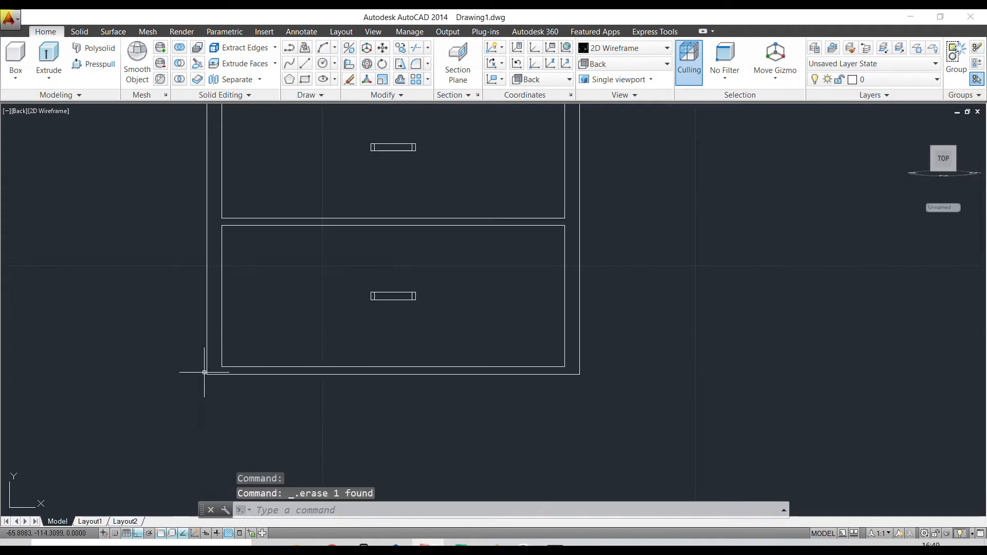
# - Draw a 2-unit guide line inward from the top box's bottom-left corner along its bottom edge
pyautogui.scroll(-4, 258, 342)
pyautogui.scroll(2, 258, 316)
pyautogui.press('Escape')
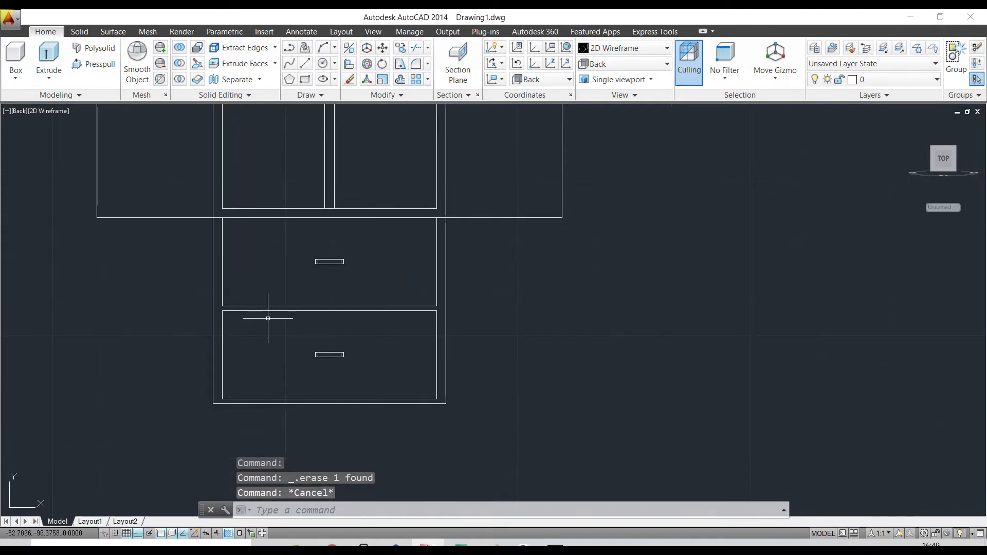
pyautogui.scroll(-2, 318, 328)
pyautogui.scroll(1, 289, 277)
pyautogui.moveTo(309, 271); pyautogui.dragTo(304, 410, button='middle')
pyautogui.scroll(-2, 301, 279)
pyautogui.scroll(1, 286, 161)
pyautogui.scroll(2, 284, 159)
pyautogui.moveTo(283, 150); pyautogui.dragTo(256, 248, button='middle')
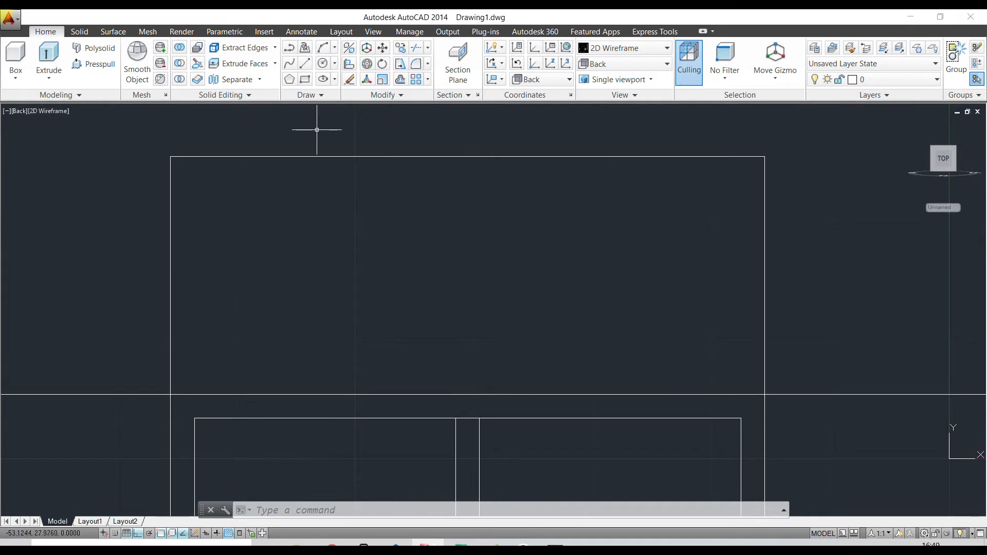
pyautogui.click(305, 63)
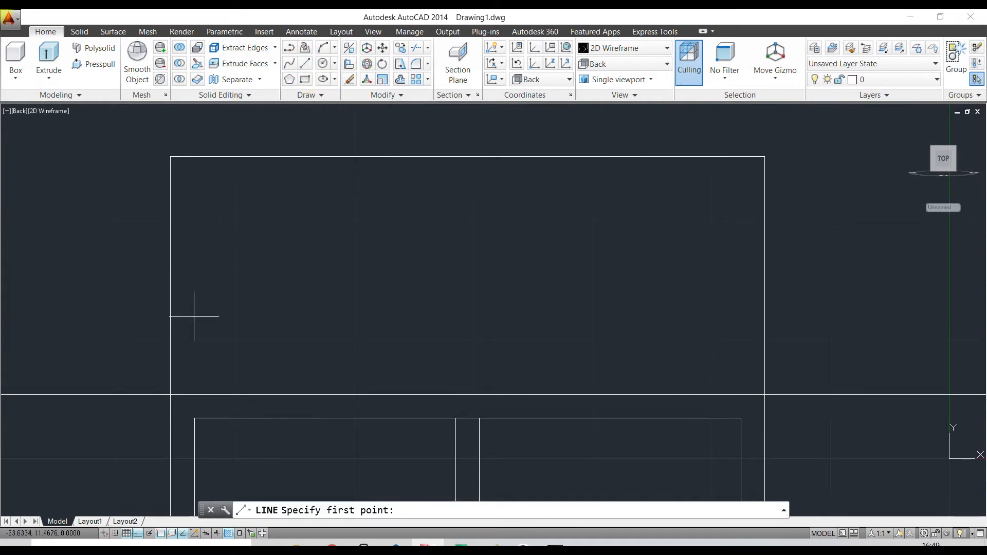
pyautogui.click(171, 394)
pyautogui.write('2')
pyautogui.press('Return')
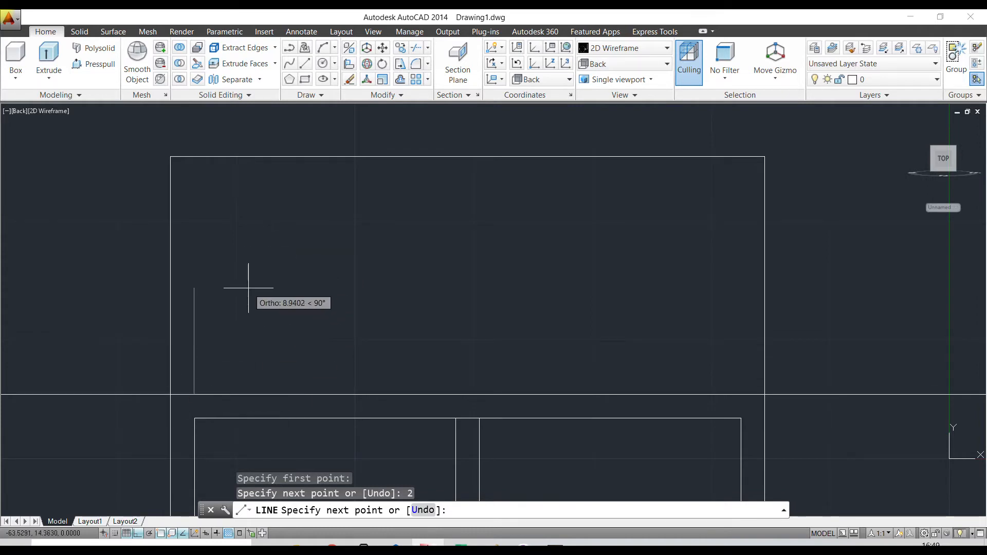
pyautogui.press('Return')
# - Copy the upper drawer front without its handle from its bottom-left corner to the guide line's end in the top box
pyautogui.scroll(-5, 249, 288)
pyautogui.scroll(5, 249, 425)
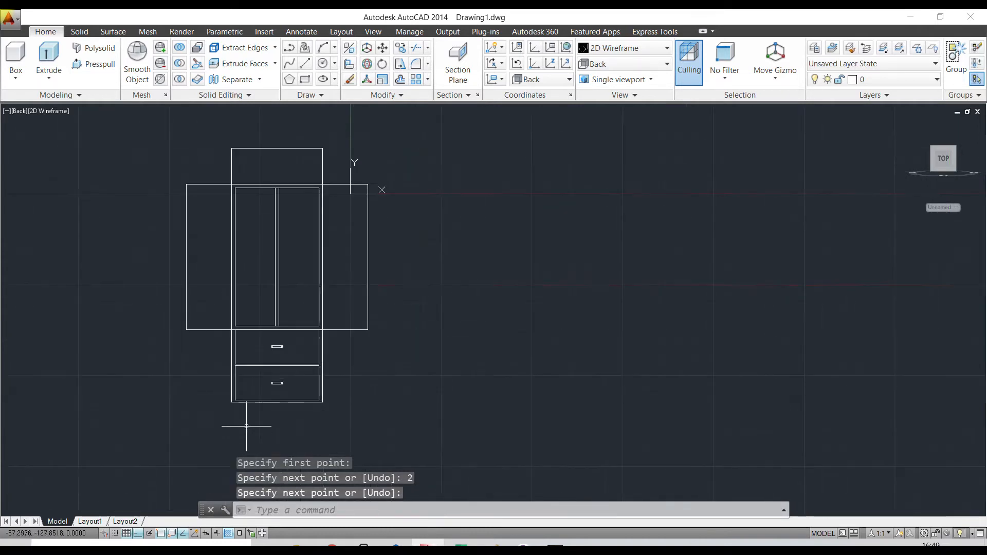
pyautogui.click(400, 47)
pyautogui.scroll(2, 209, 354)
pyautogui.scroll(4, 209, 354)
pyautogui.click(210, 354)
pyautogui.click(187, 352)
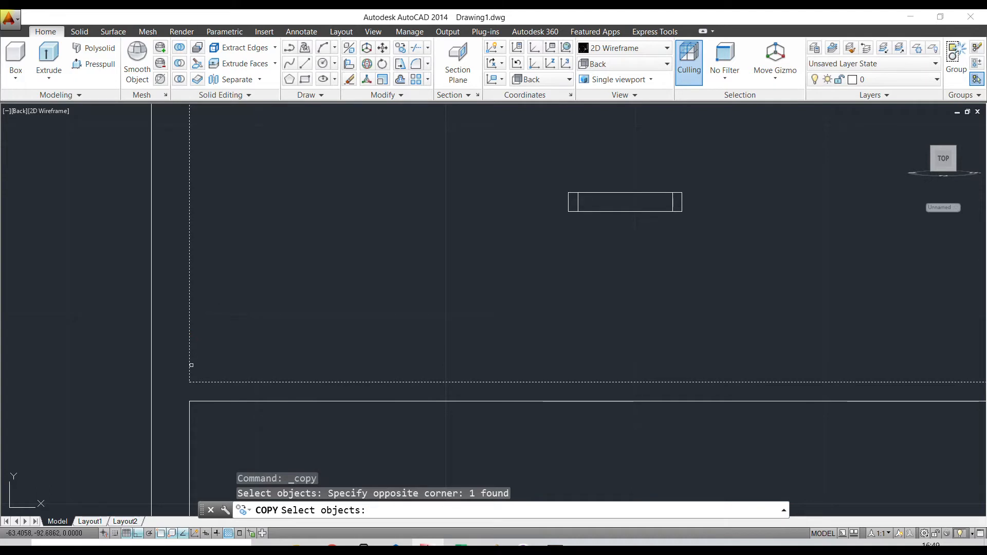
pyautogui.press('Return')
pyautogui.click(188, 383)
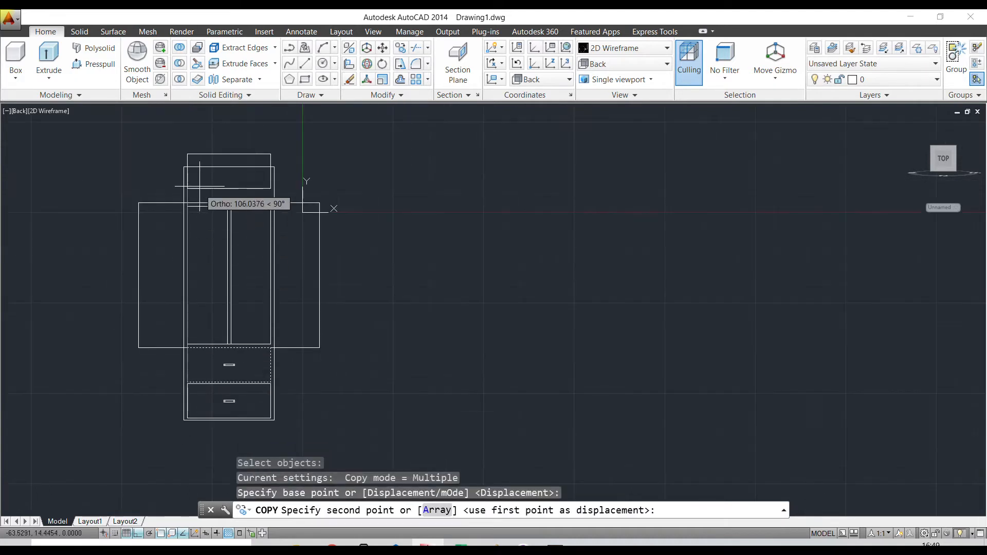
pyautogui.scroll(8, 195, 186)
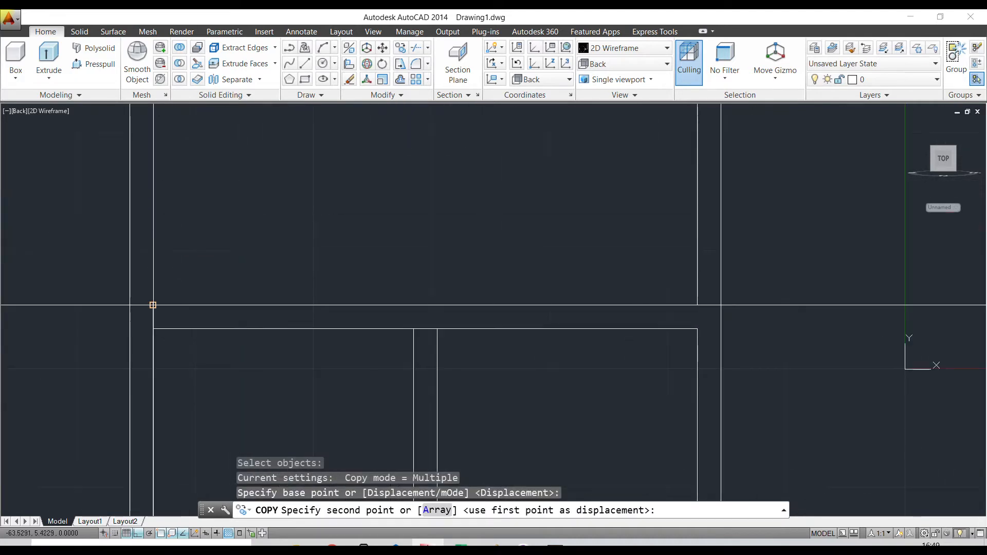
pyautogui.click(153, 305)
pyautogui.press('Escape')
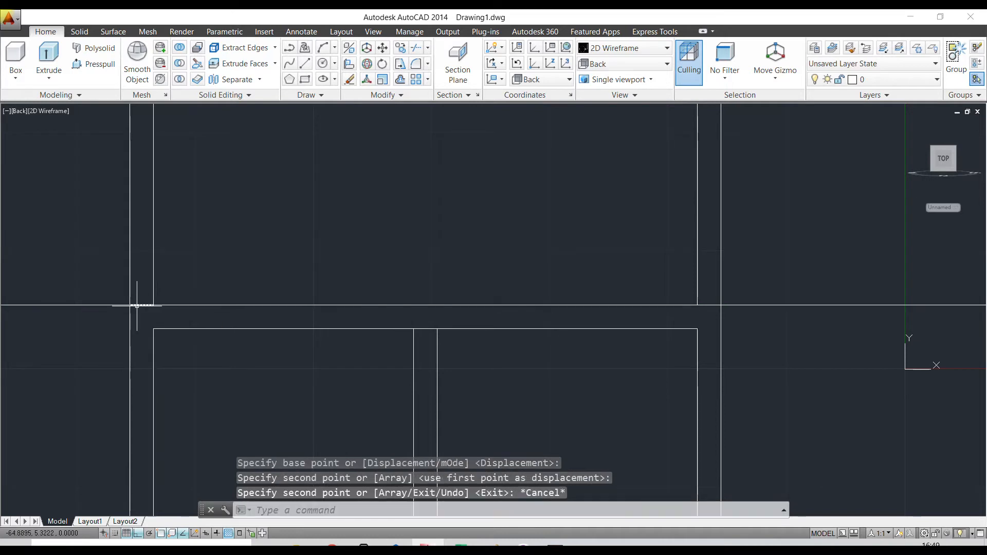
# - Erase the 2-unit guide line at the top box's bottom-left corner
pyautogui.click(137, 305)
pyautogui.press('Delete')
pyautogui.scroll(-8, 165, 270)
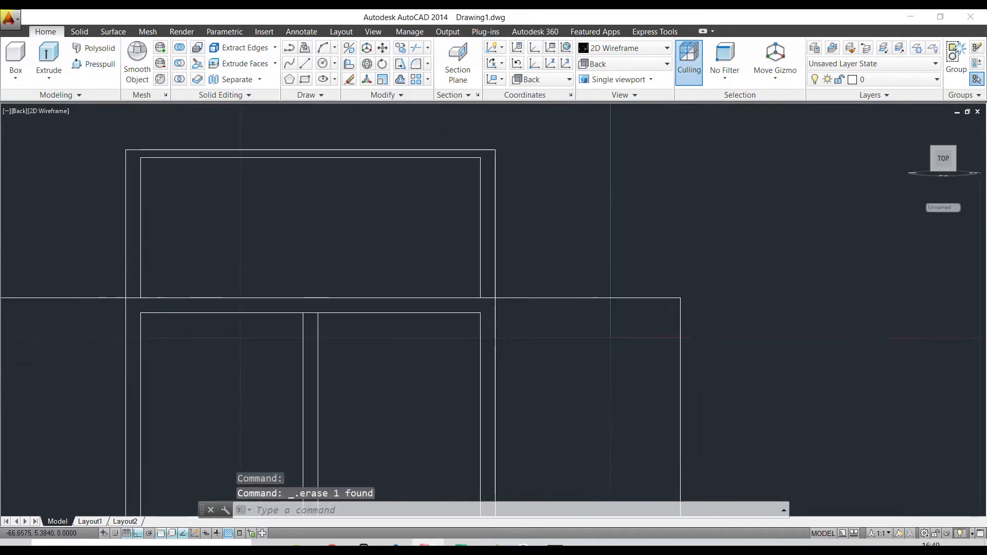
pyautogui.scroll(6, 185, 432)
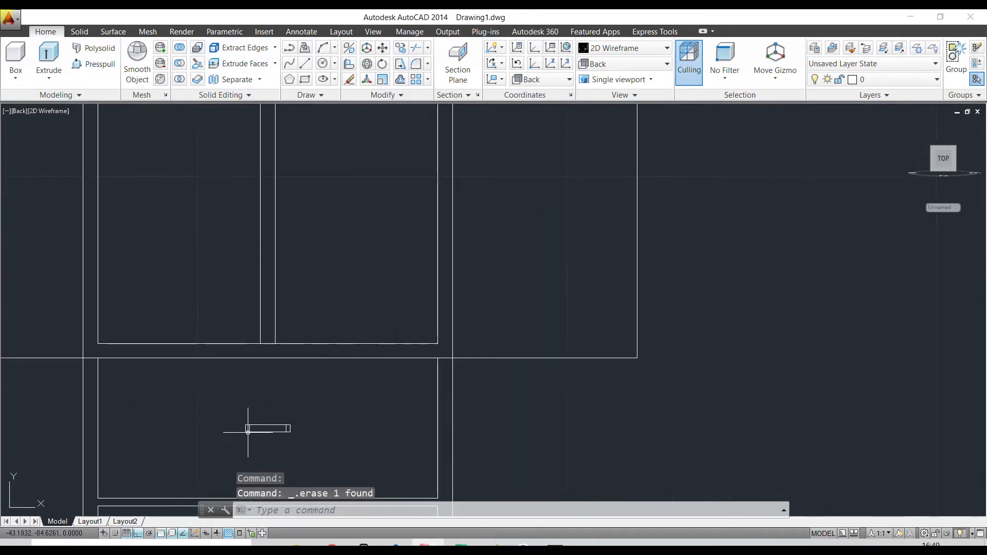
# - Undo the erased 2-unit guide line and the copy of the handle-less drawer front in the top box
pyautogui.scroll(-4, 288, 406)
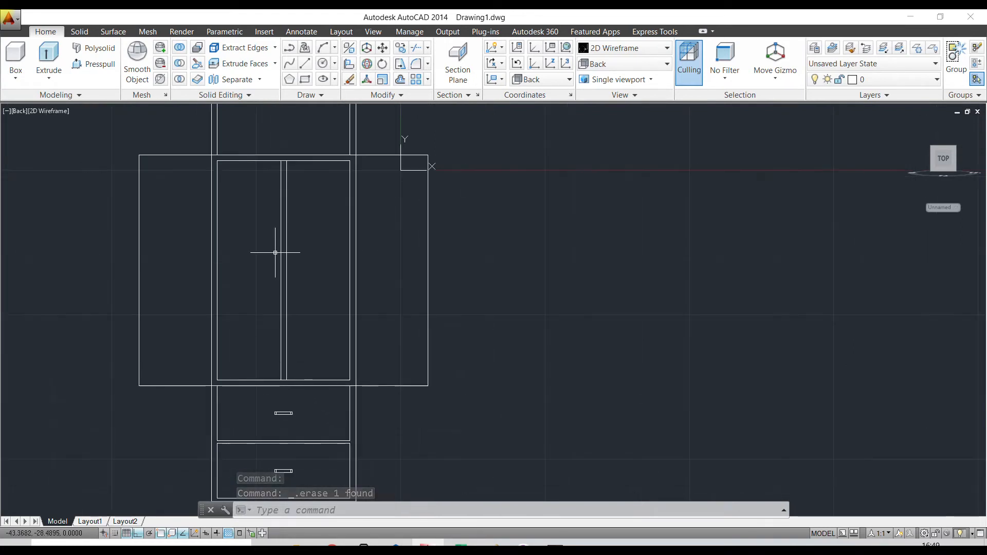
pyautogui.scroll(-2, 286, 266)
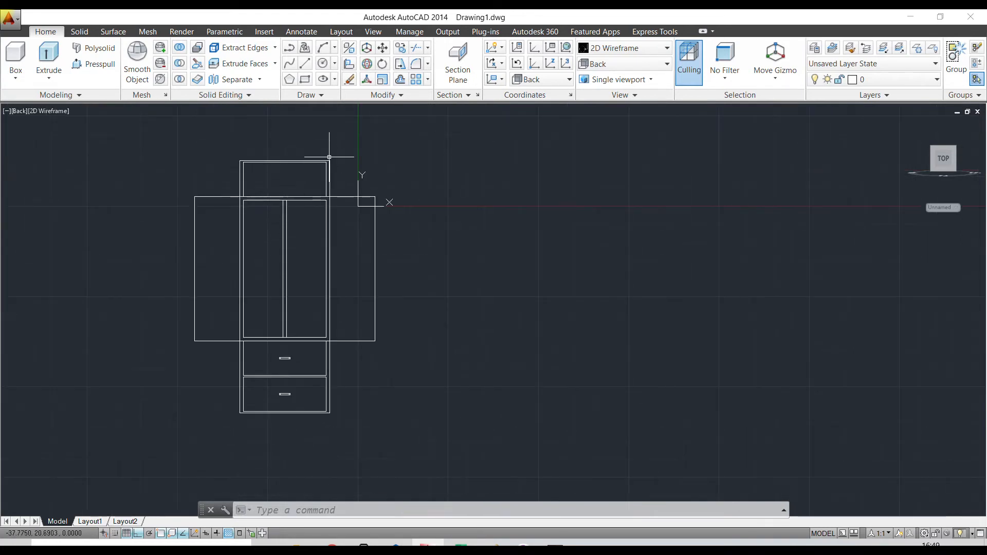
pyautogui.write('u')
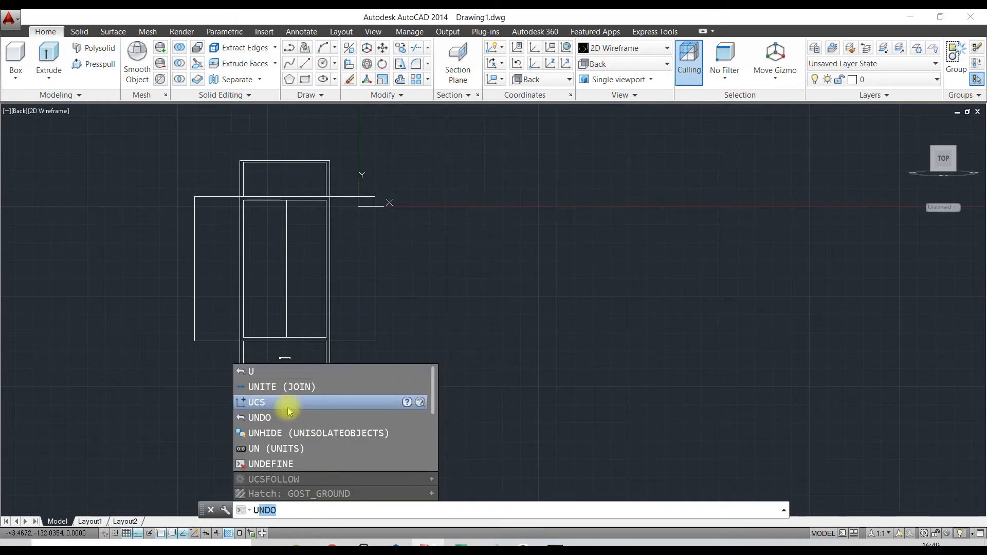
pyautogui.click(282, 374)
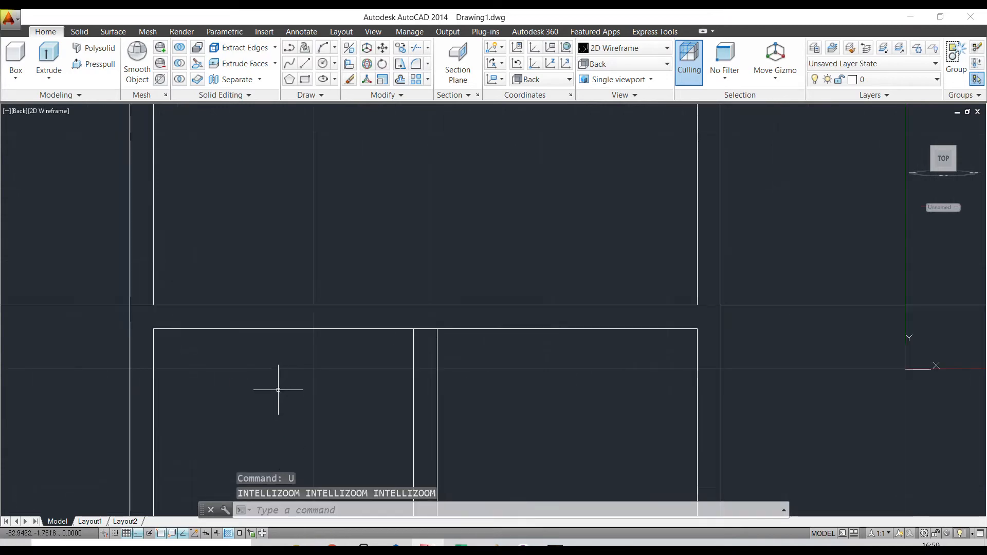
pyautogui.write('e')
pyautogui.click(281, 376)
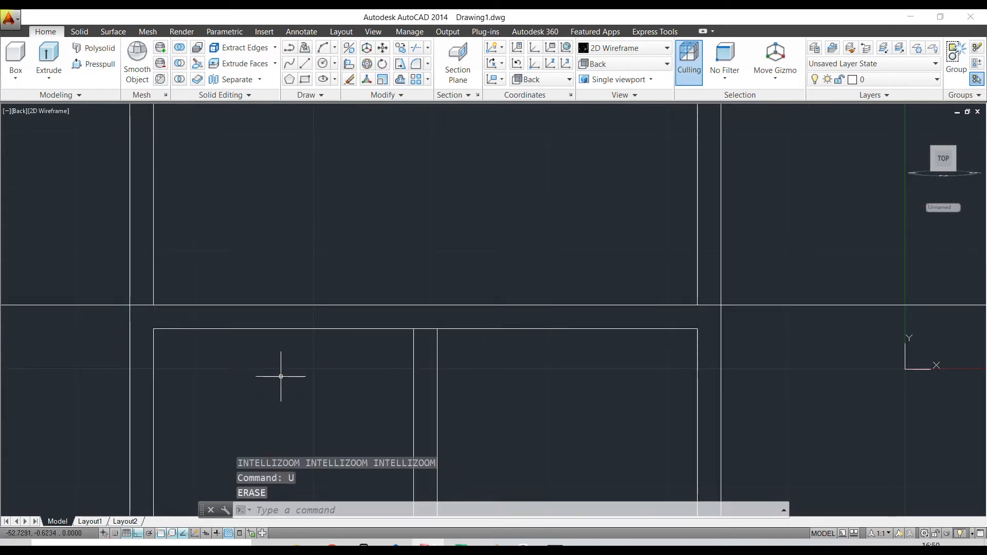
pyautogui.write('u')
pyautogui.press('Return')
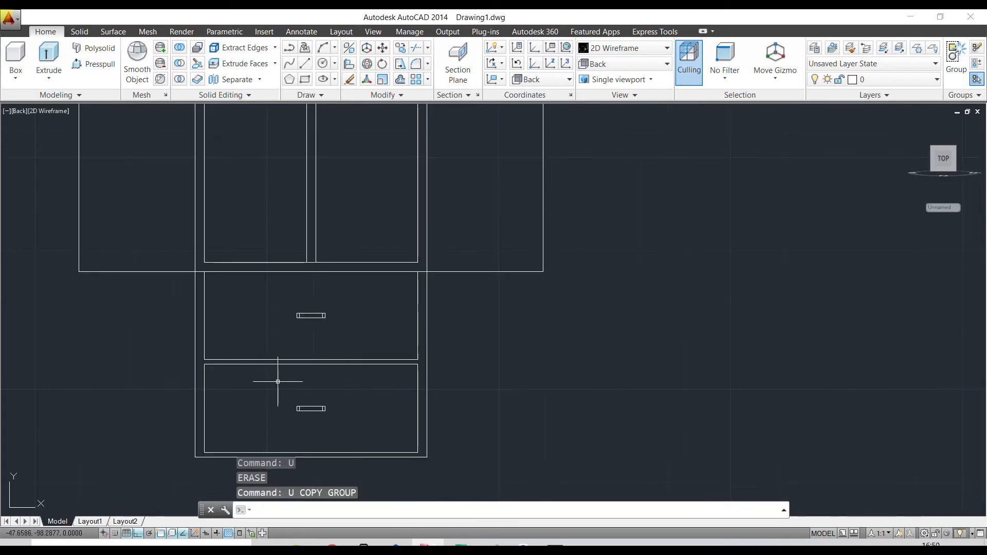
# - Copy the upper drawer front together with its handle from its bottom-left corner to the guide line's inner end in the top box
pyautogui.scroll(-5, 278, 382)
pyautogui.scroll(6, 288, 308)
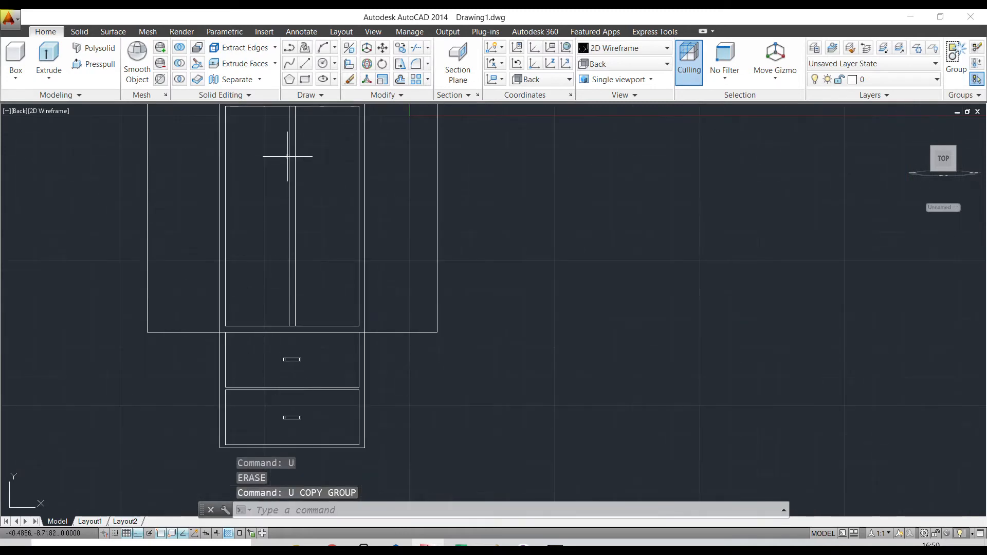
pyautogui.click(399, 48)
pyautogui.scroll(6, 213, 401)
pyautogui.click(595, 256)
pyautogui.click(468, 201)
pyautogui.click(240, 275)
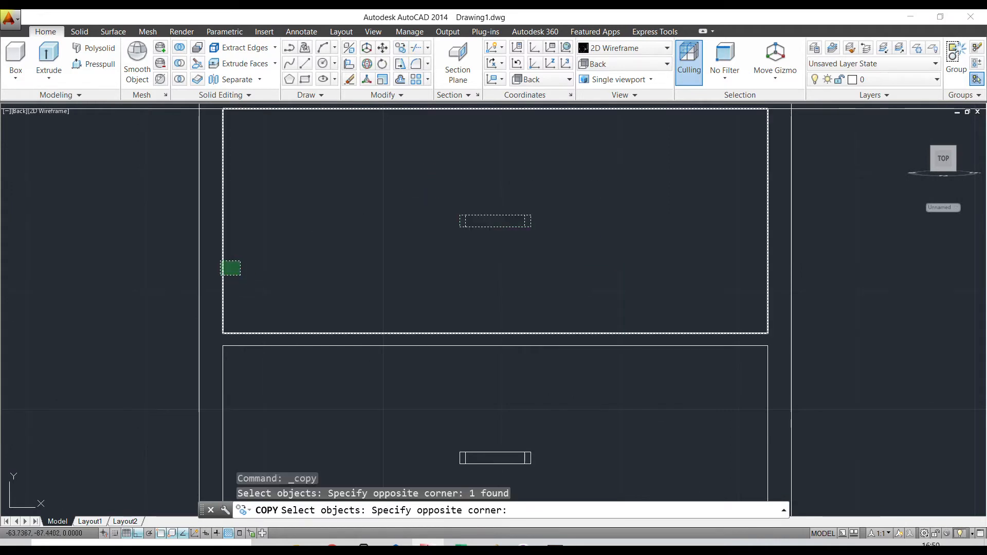
pyautogui.click(223, 268)
pyautogui.press('Return')
pyautogui.click(222, 334)
pyautogui.scroll(-6, 222, 333)
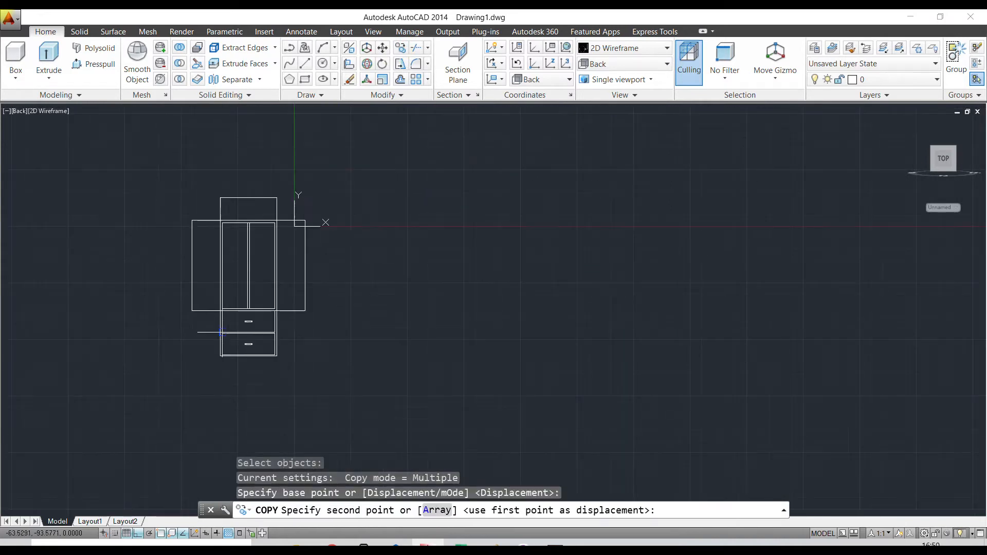
pyautogui.scroll(6, 294, 226)
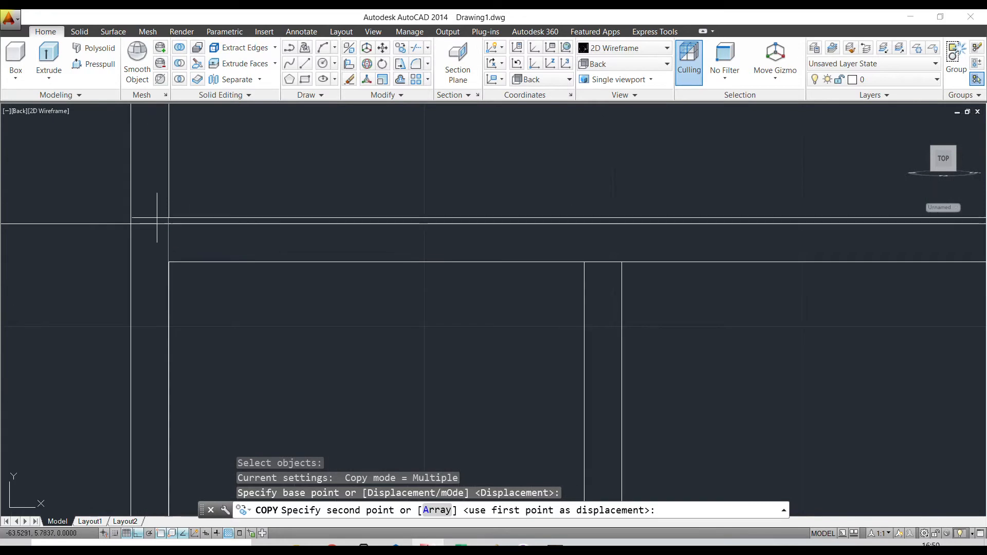
pyautogui.click(169, 223)
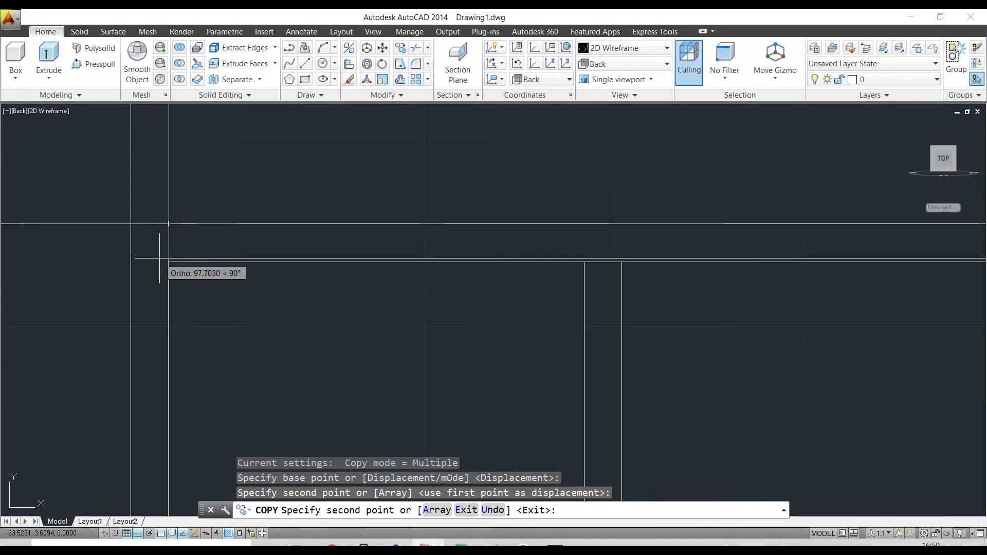
pyautogui.press('Return')
# - Erase the 2-unit guide line at the top box's bottom-left corner
pyautogui.click(157, 227)
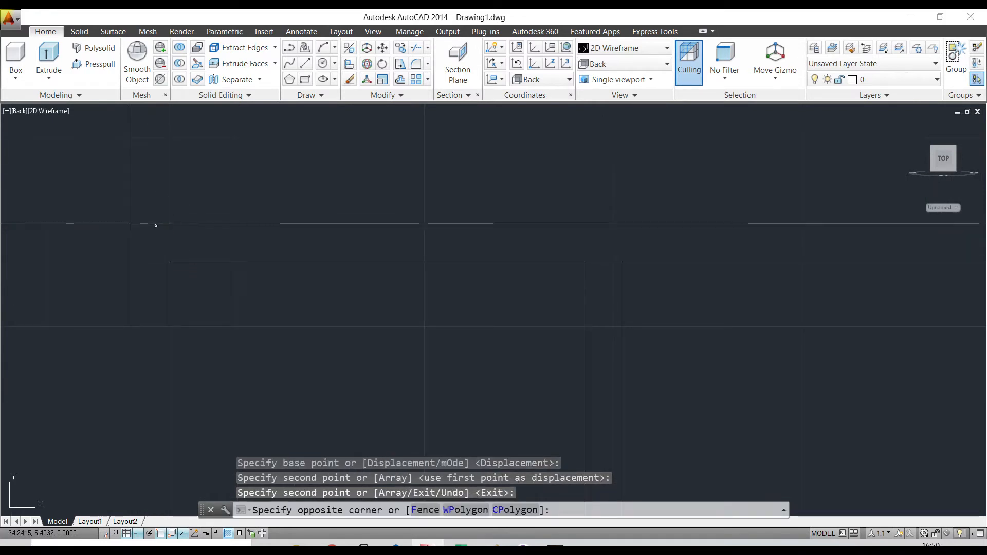
pyautogui.click(154, 221)
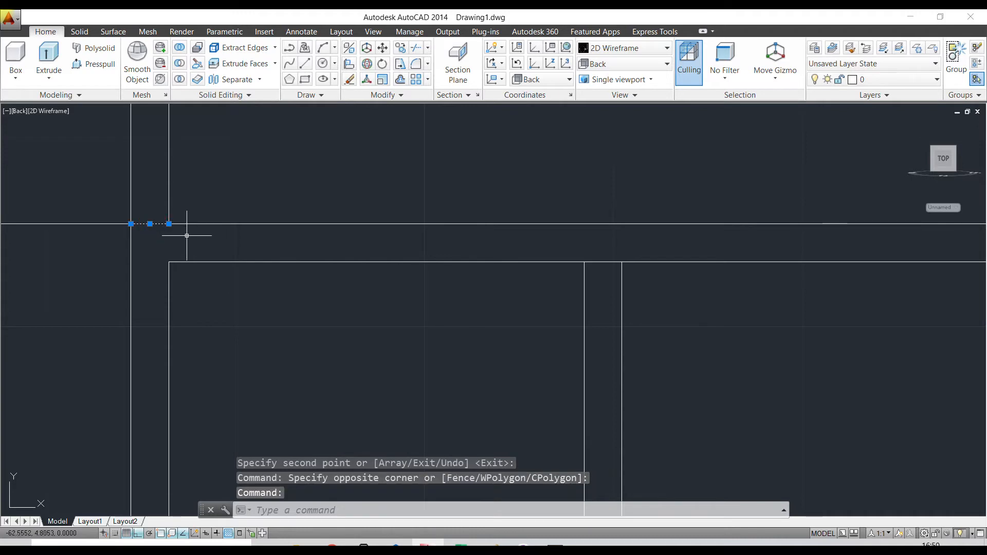
pyautogui.press('Delete')
# - Display the cabinet in the Shaded with edges visual style from the SE Isometric view
pyautogui.scroll(-3, 160, 328)
pyautogui.scroll(-4, 229, 272)
pyautogui.moveTo(245, 343); pyautogui.dragTo(229, 297, button='middle')
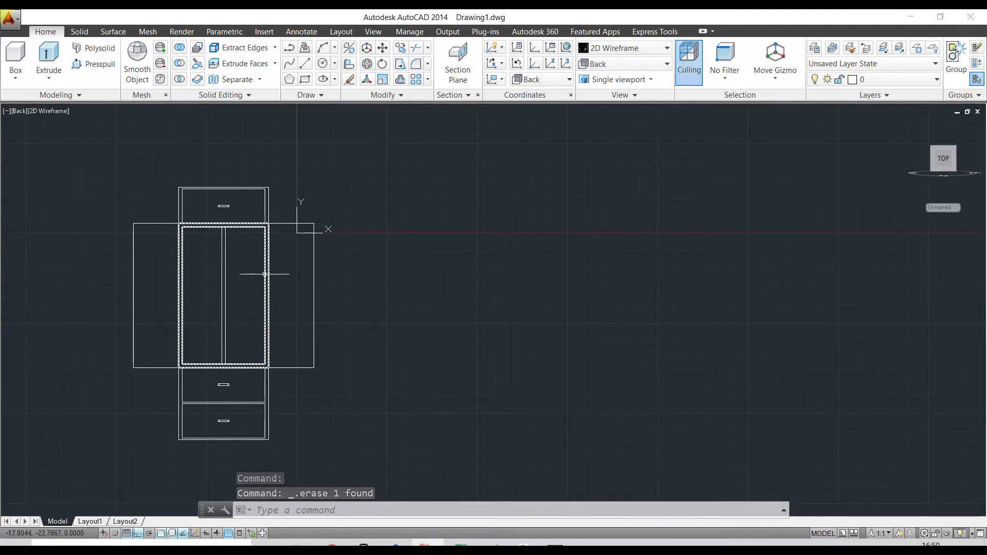
pyautogui.click(589, 50)
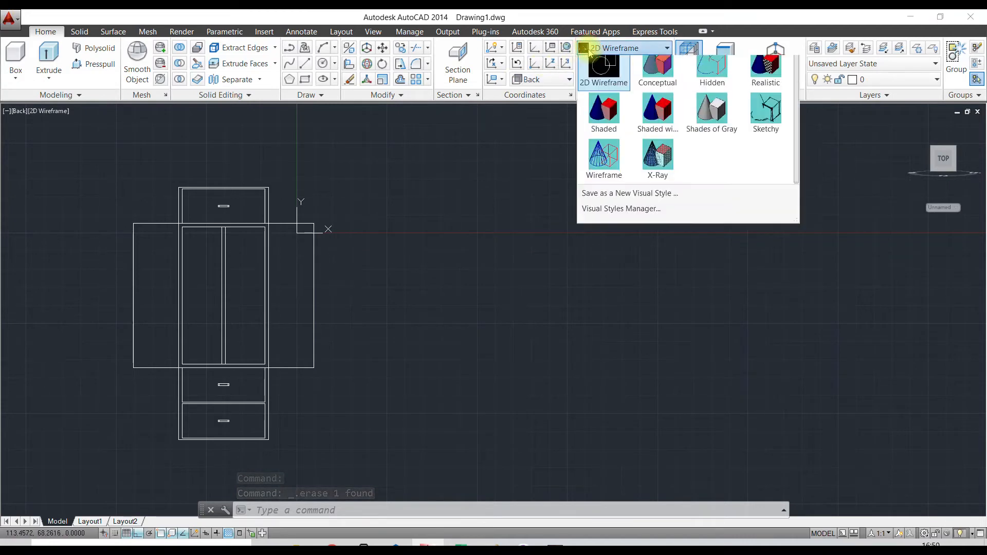
pyautogui.click(658, 109)
pyautogui.click(619, 67)
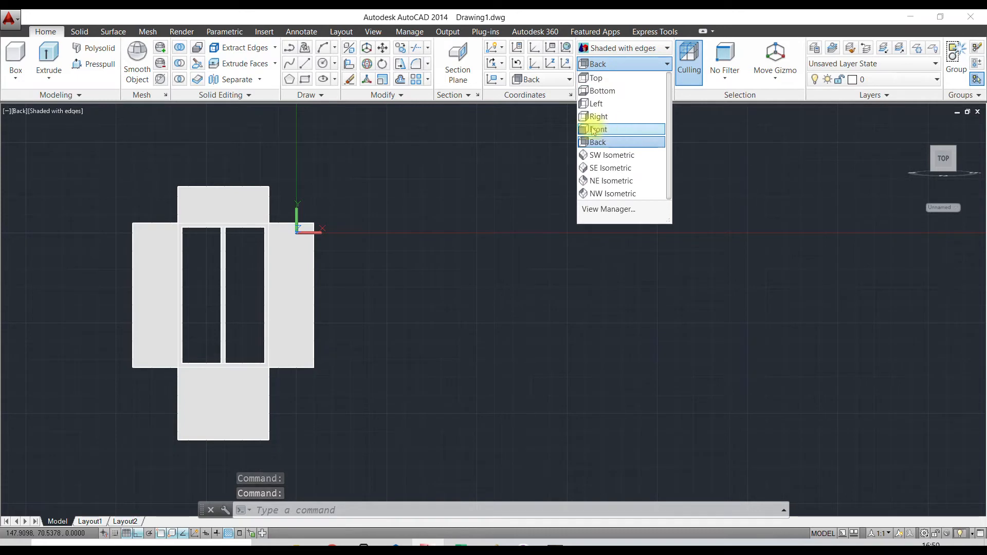
pyautogui.click(613, 168)
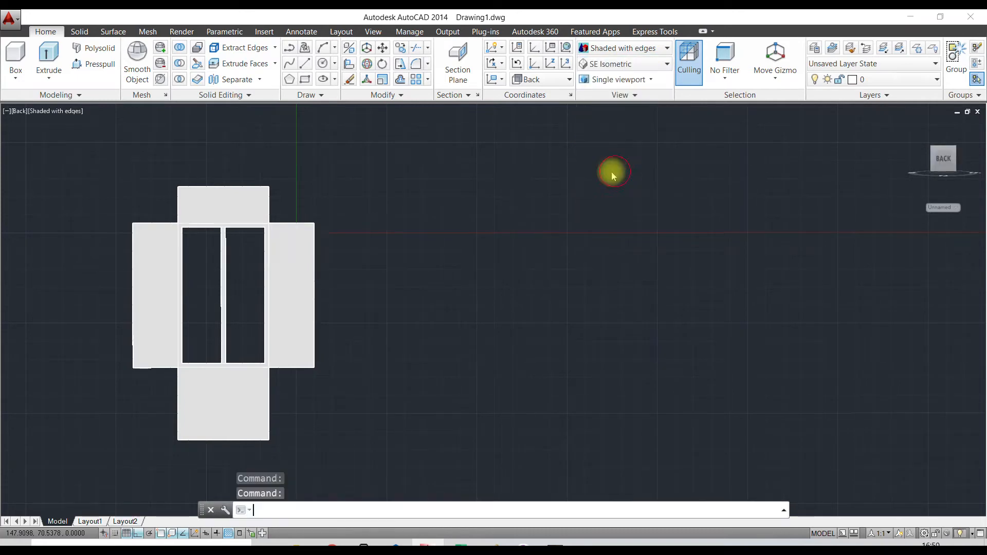
pyautogui.scroll(2, 522, 377)
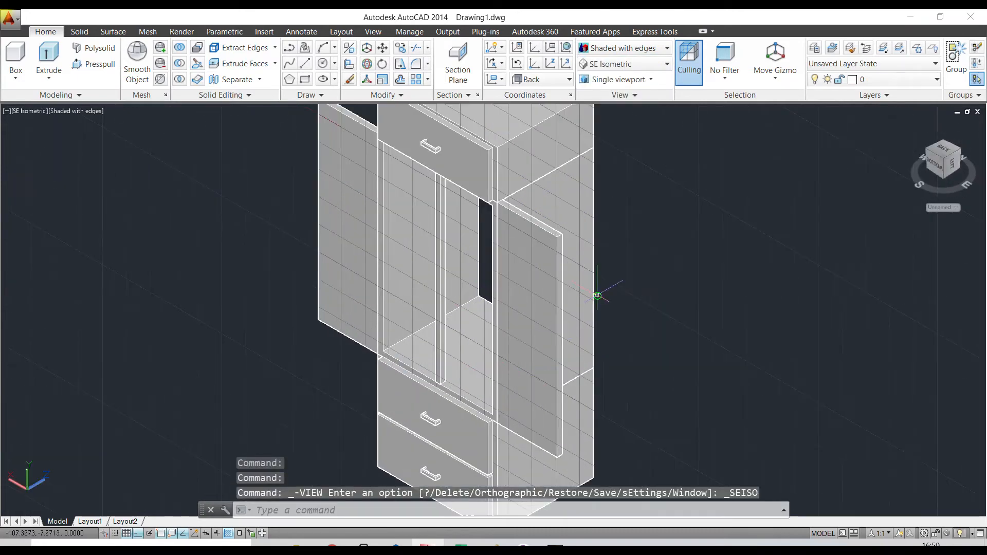
pyautogui.moveTo(597, 290); pyautogui.dragTo(441, 289, button='middle')
pyautogui.scroll(-3, 441, 289)
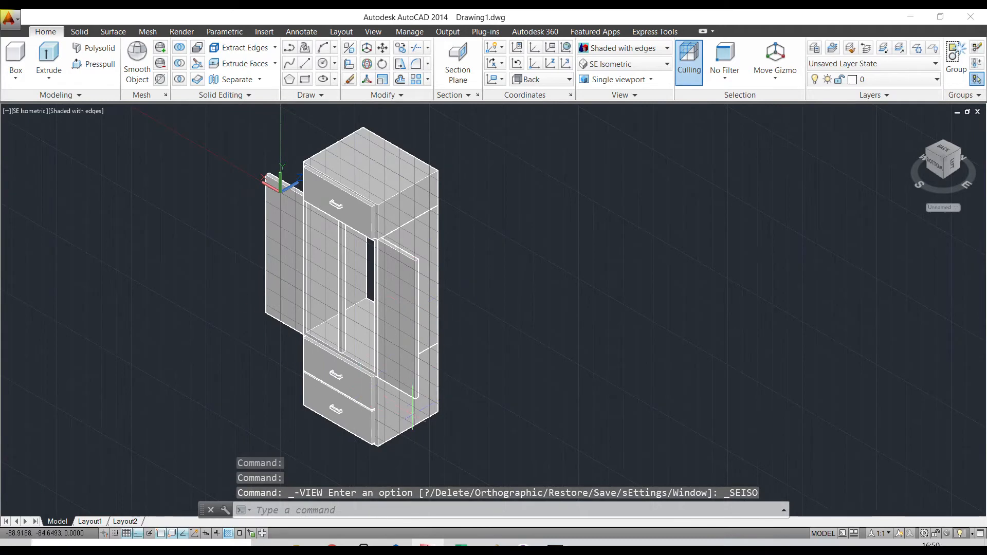
pyautogui.scroll(3, 370, 206)
pyautogui.scroll(-2, 500, 205)
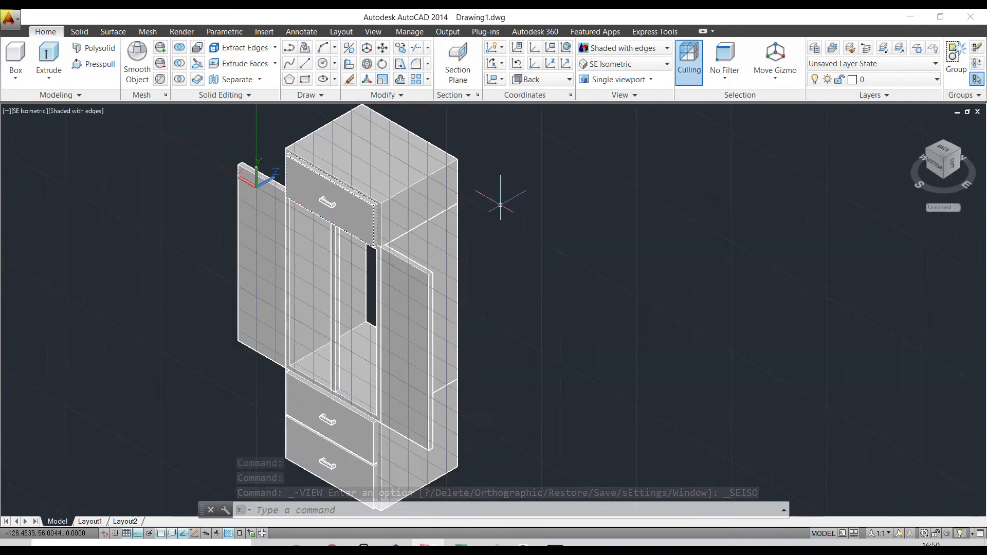
# - Draw a 0.25-thick box as a back panel, from the cabinet's upper rear corner to the diagonally opposite lower rear corner
pyautogui.write('o')
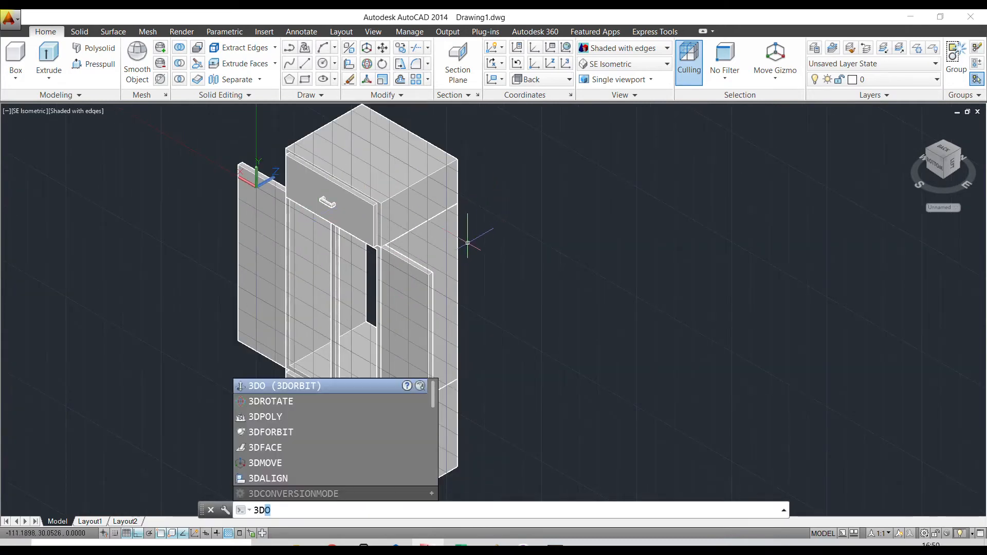
pyautogui.click(353, 387)
pyautogui.moveTo(536, 301); pyautogui.dragTo(446, 232)
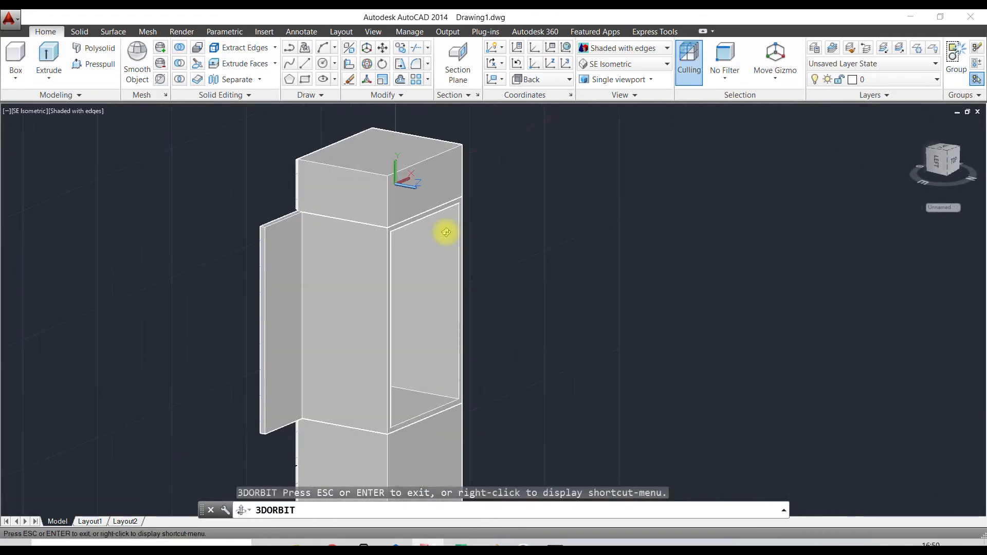
pyautogui.click(15, 57)
pyautogui.scroll(5, 380, 174)
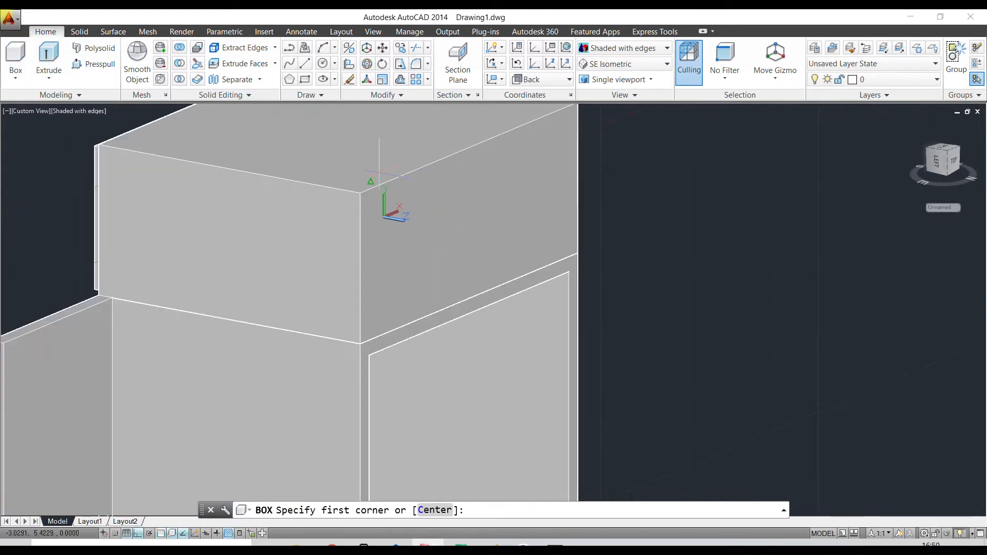
pyautogui.click(360, 193)
pyautogui.scroll(5, 494, 350)
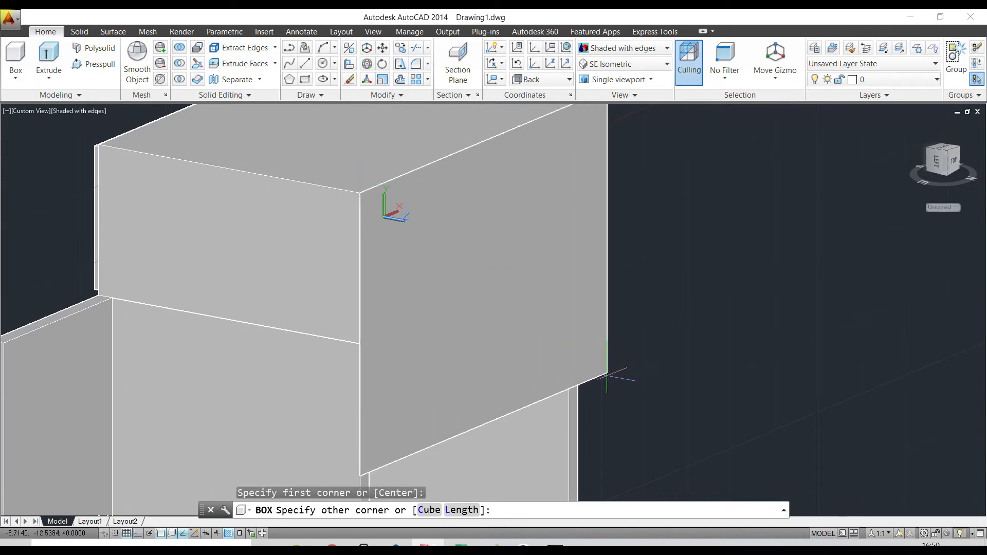
pyautogui.scroll(-5, 494, 349)
pyautogui.scroll(5, 517, 434)
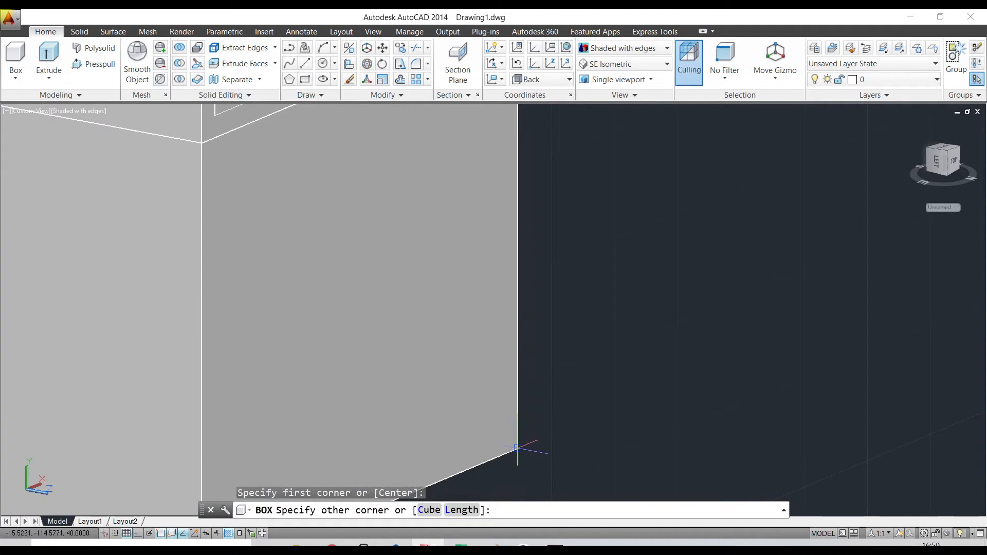
pyautogui.click(517, 447)
pyautogui.scroll(-3, 597, 381)
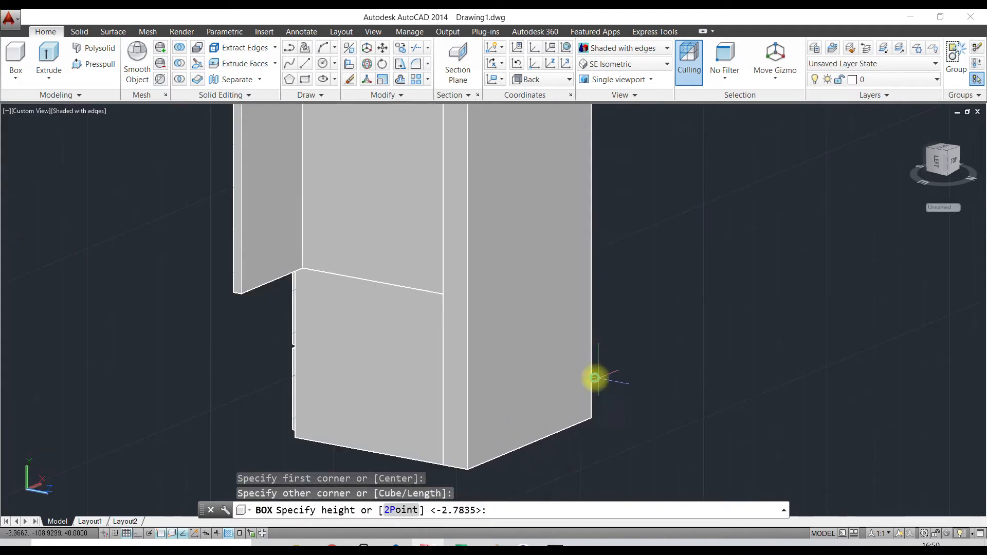
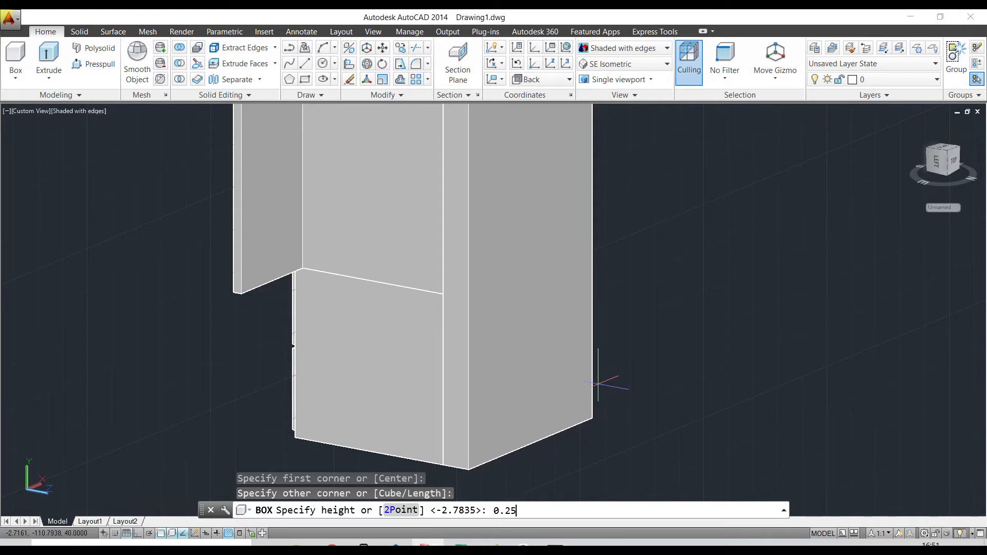
pyautogui.press('Return')
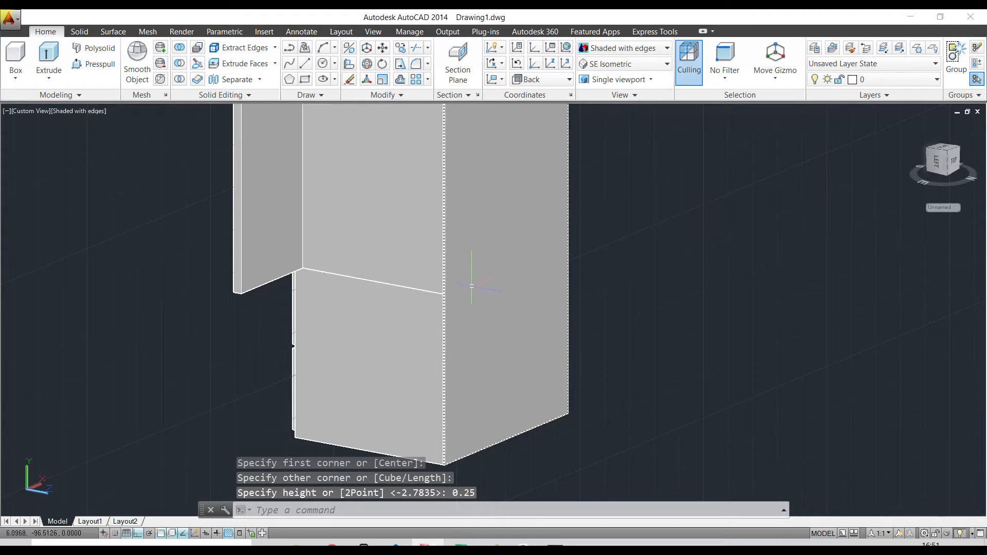
# - Show the cabinet from its front again in the 2D Wireframe visual style
pyautogui.scroll(-5, 472, 286)
pyautogui.scroll(4, 496, 149)
pyautogui.write('3DO')
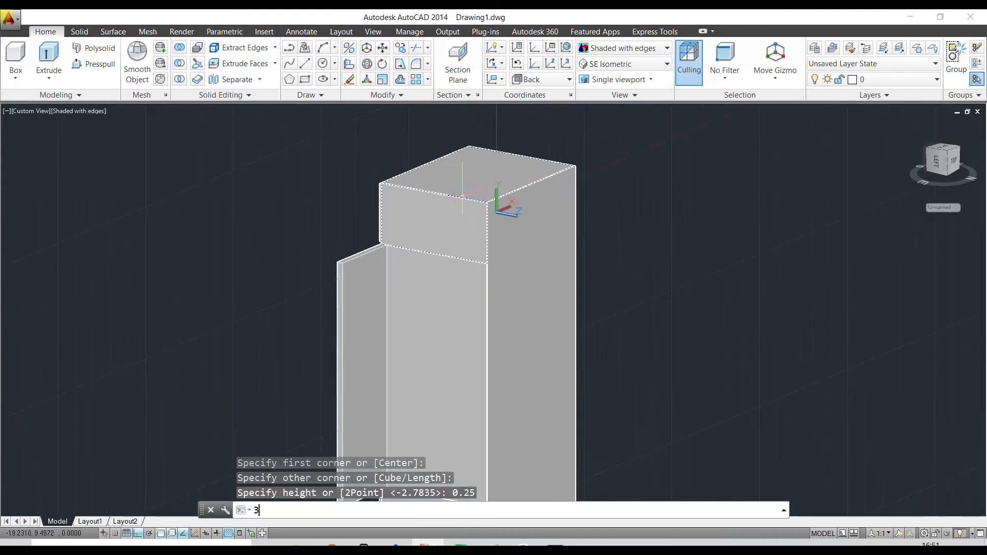
pyautogui.press('Return')
pyautogui.moveTo(370, 227); pyautogui.dragTo(297, 232)
pyautogui.moveTo(302, 139); pyautogui.dragTo(341, 265)
pyautogui.click(598, 48)
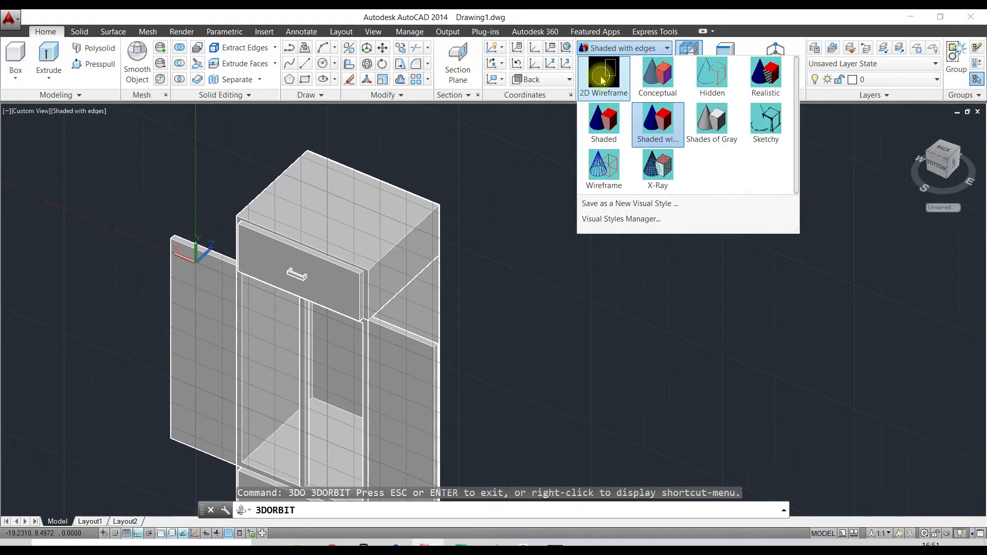
pyautogui.click(600, 77)
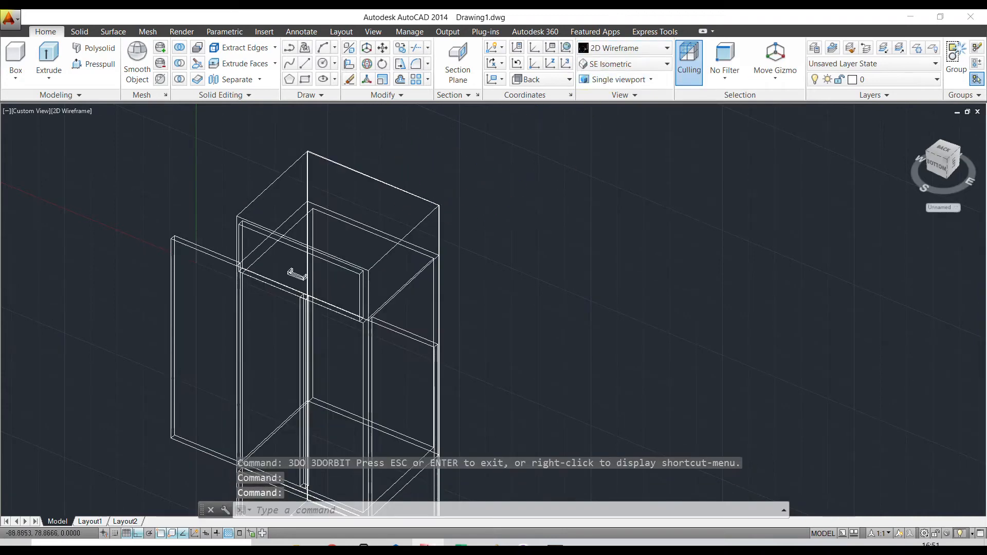
# - Draw a guide line from the top box's upper front-left corner, 10 units toward the back and 4 units inward
pyautogui.scroll(4, 419, 160)
pyautogui.moveTo(358, 165); pyautogui.dragTo(465, 158, button='middle')
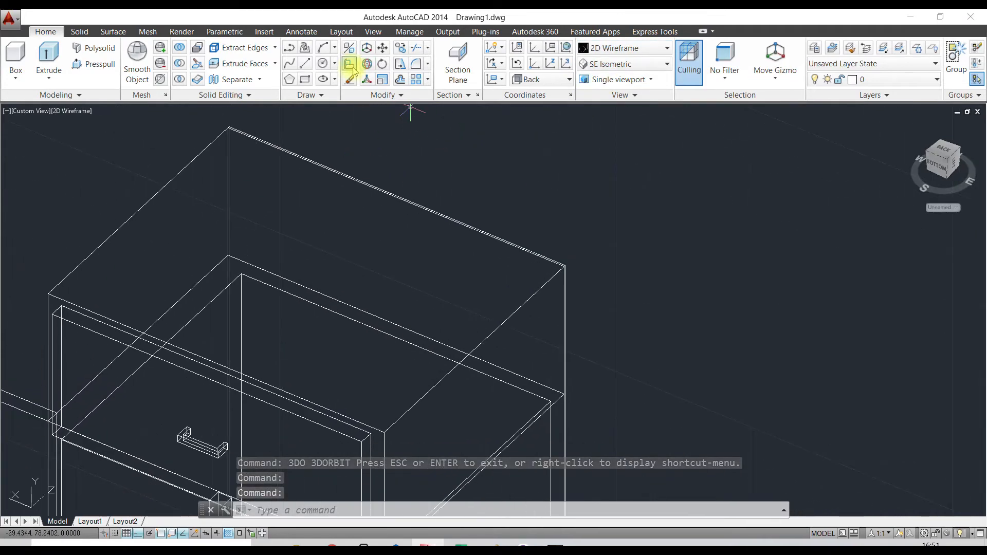
pyautogui.click(305, 64)
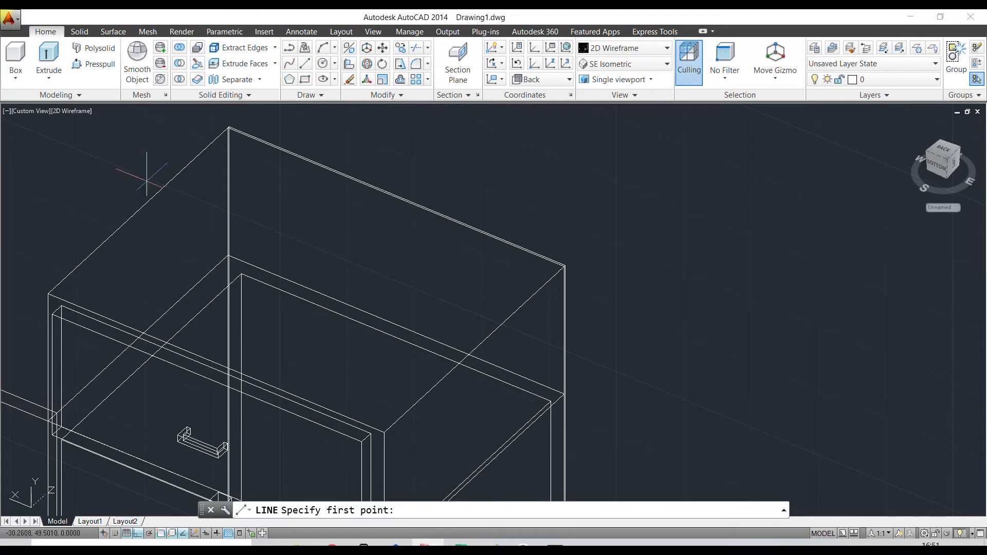
pyautogui.scroll(4, 56, 278)
pyautogui.click(40, 304)
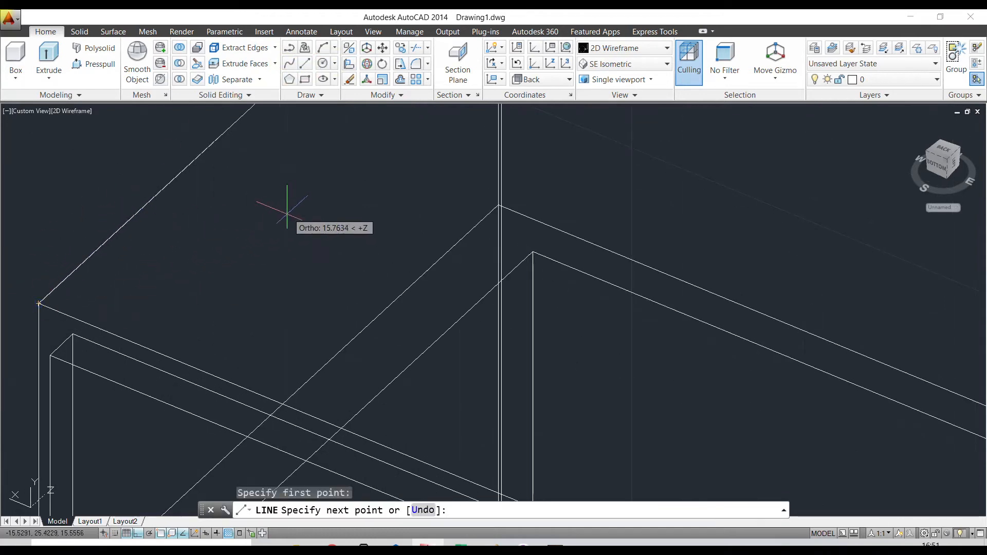
pyautogui.scroll(-2, 240, 229)
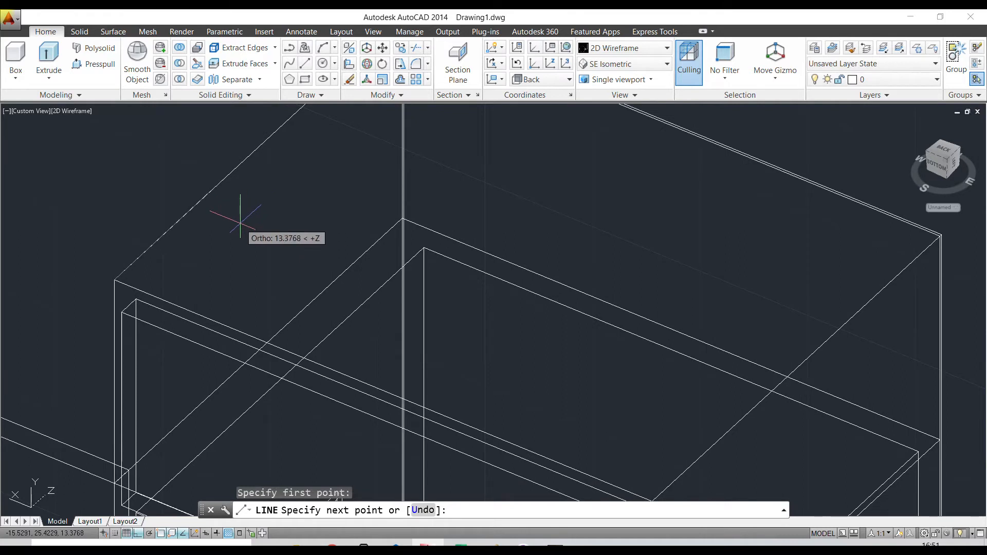
pyautogui.write('10')
pyautogui.press('Return')
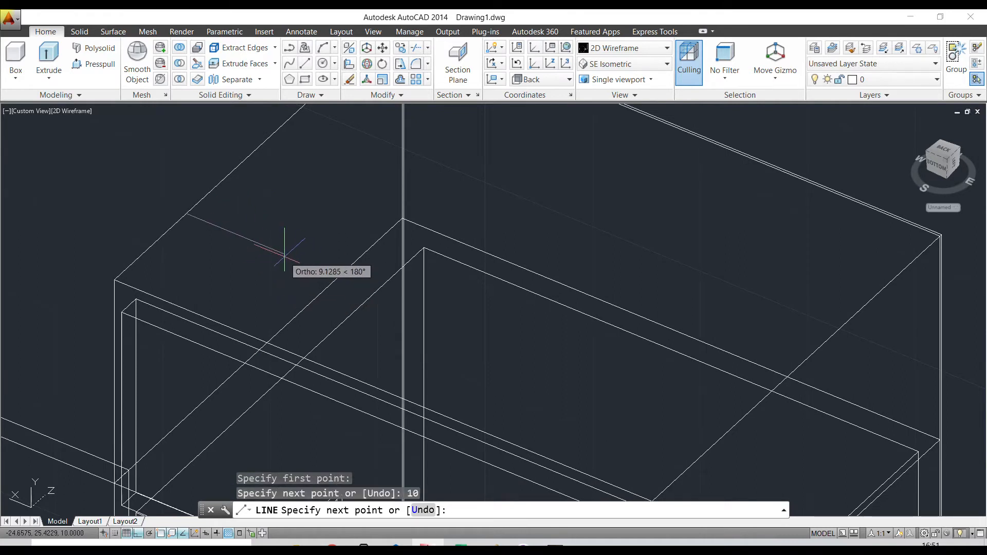
pyautogui.write('4')
pyautogui.press('Return')
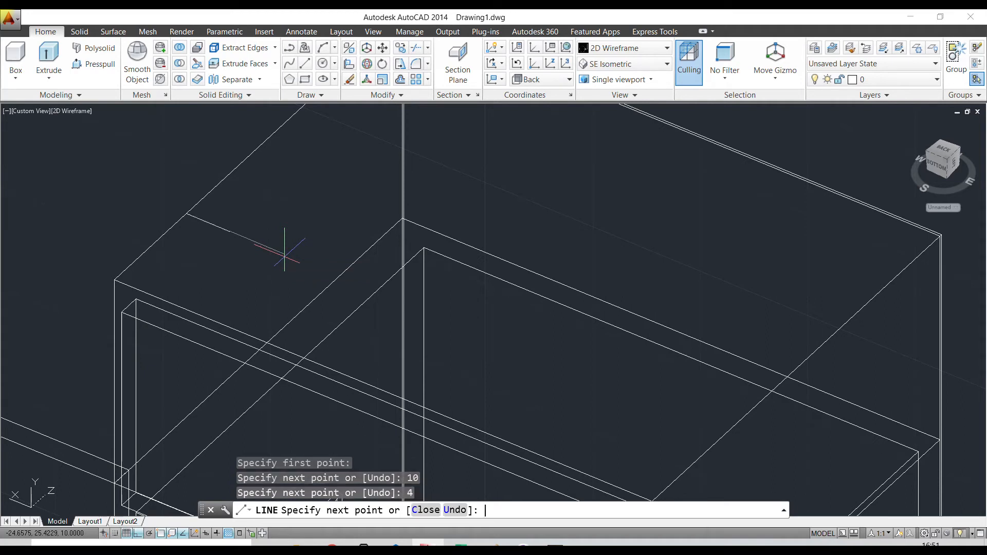
pyautogui.press('Return')
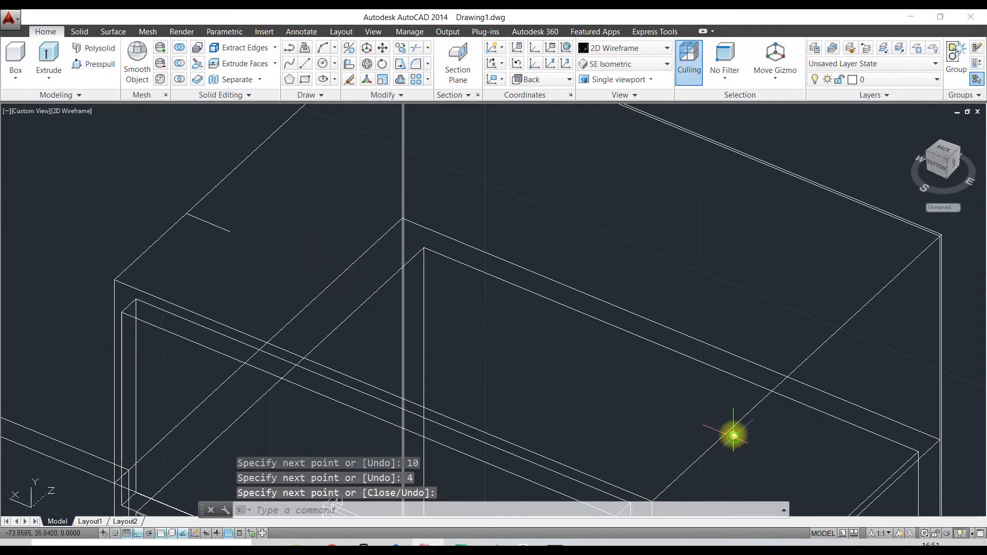
# - Draw a matching guide line from the top box's upper front-right corner, 10 units back and 4 units inward
pyautogui.moveTo(734, 438); pyautogui.dragTo(612, 397, button='middle')
pyautogui.press('Return')
pyautogui.click(546, 451)
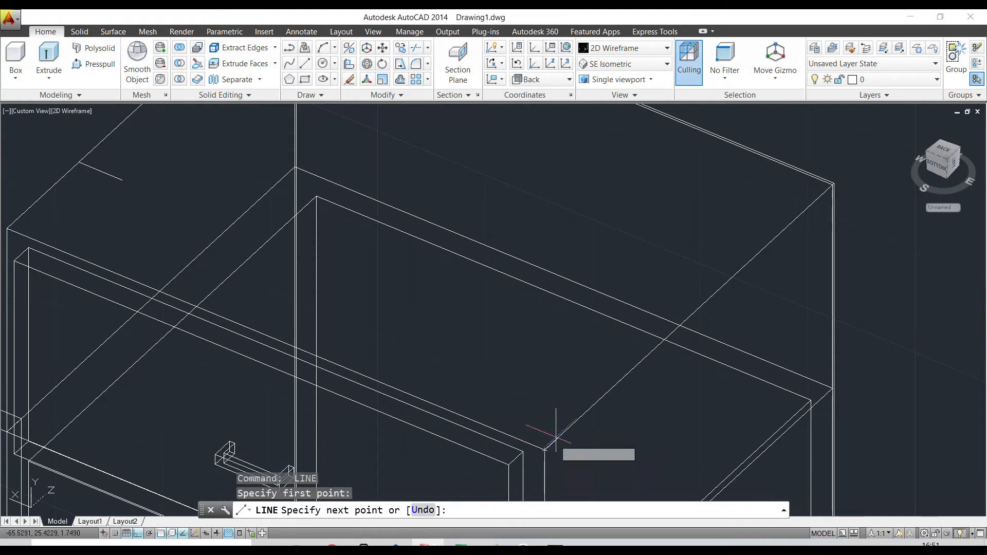
pyautogui.write('10')
pyautogui.press('Return')
pyautogui.write('4')
pyautogui.press('Return')
pyautogui.press('Return')
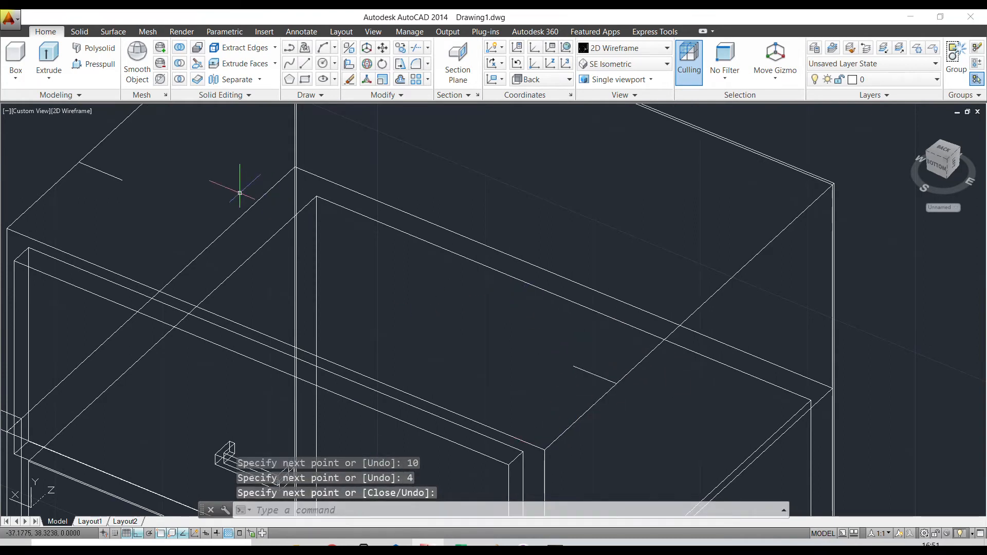
pyautogui.moveTo(241, 193); pyautogui.dragTo(326, 273, button='middle')
pyautogui.click(324, 66)
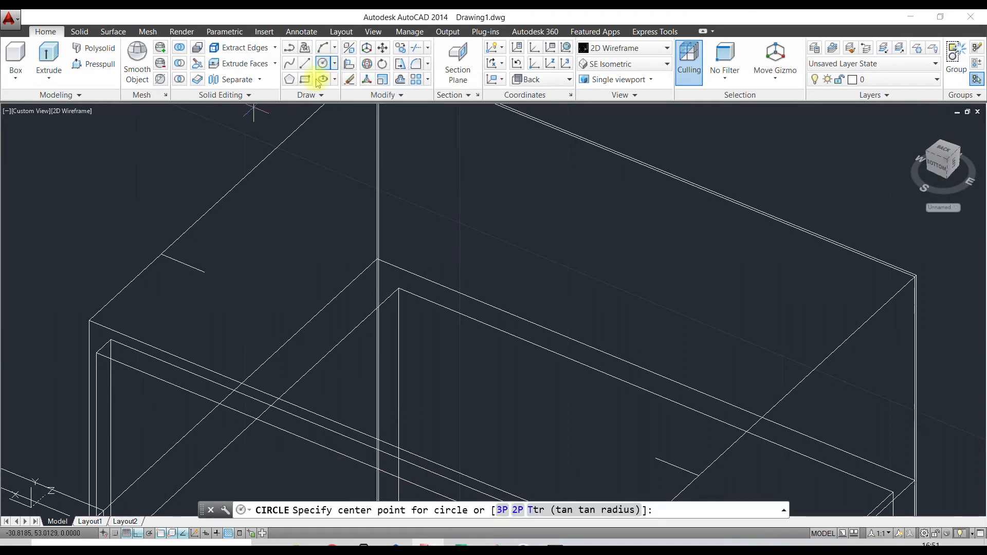
pyautogui.scroll(2, 234, 236)
pyautogui.click(187, 294)
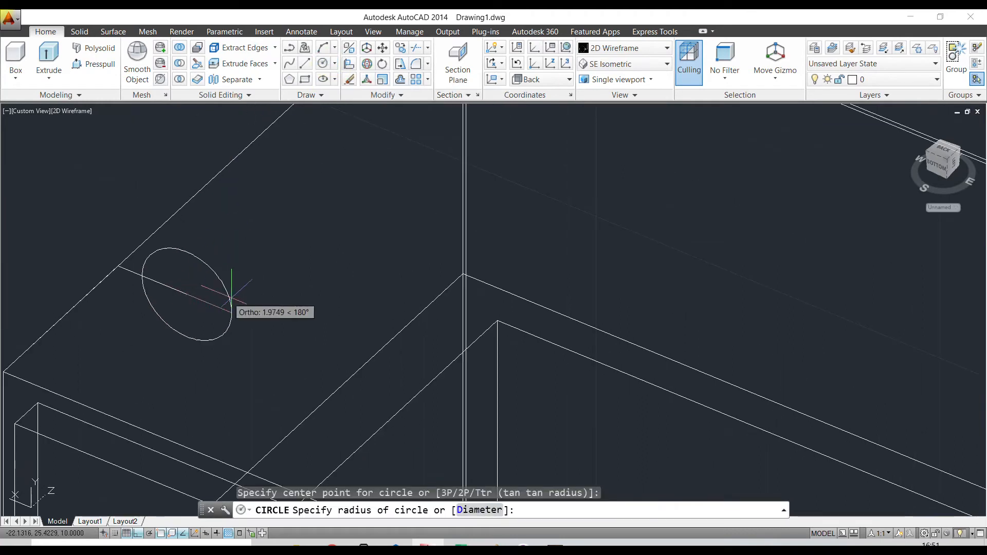
pyautogui.press('Escape')
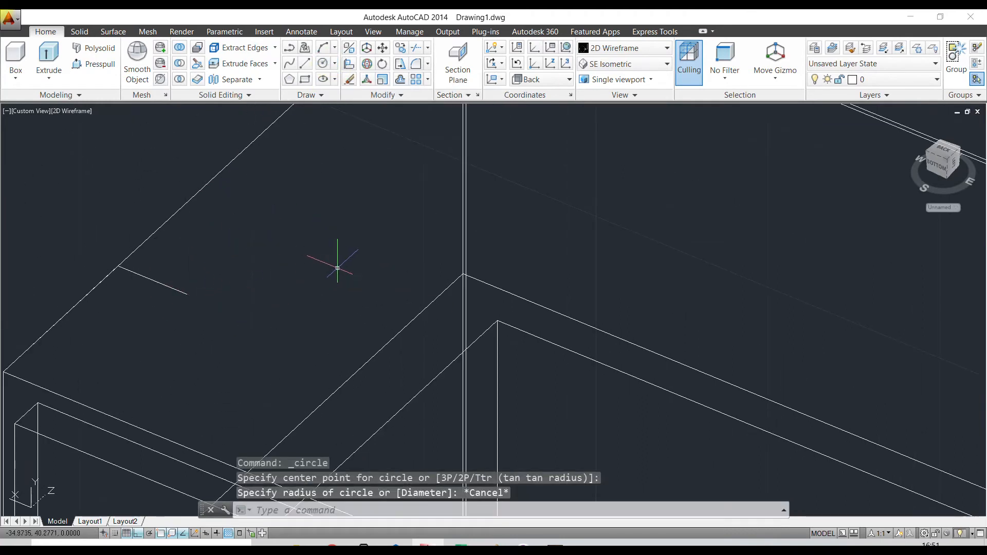
# - Restore the World UCS and draw a circle of radius 1 at the inner end of the left guide line
pyautogui.click(566, 48)
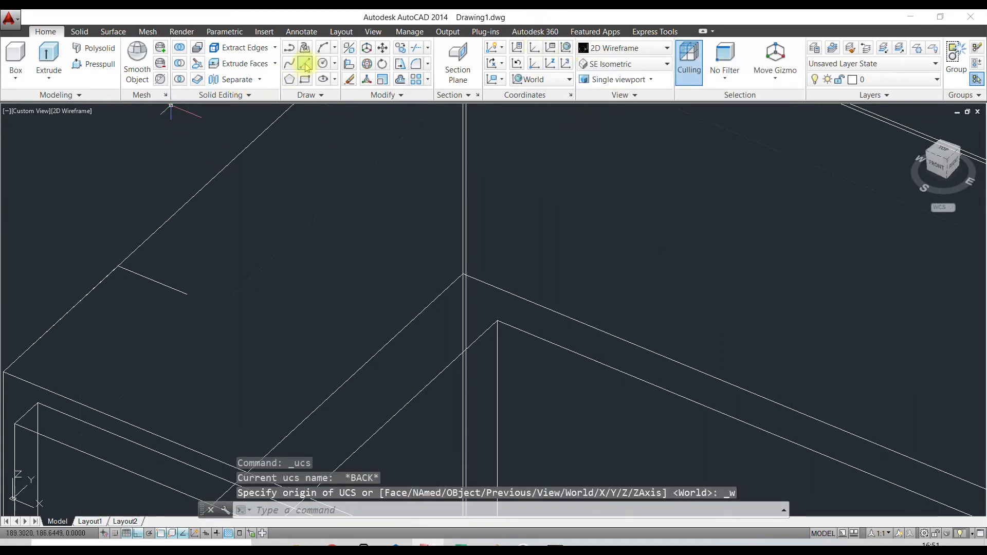
pyautogui.click(323, 64)
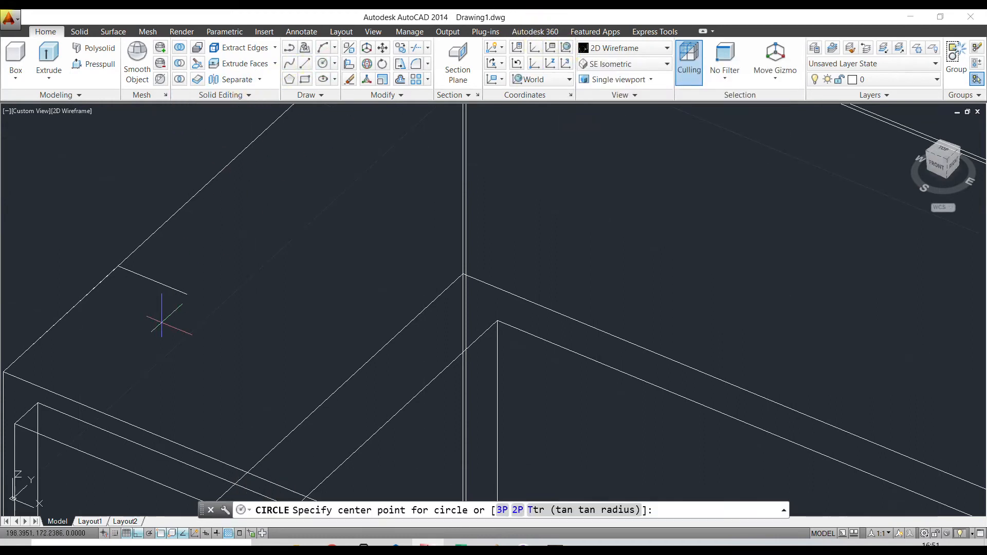
pyautogui.click(187, 294)
pyautogui.write('1')
pyautogui.press('Return')
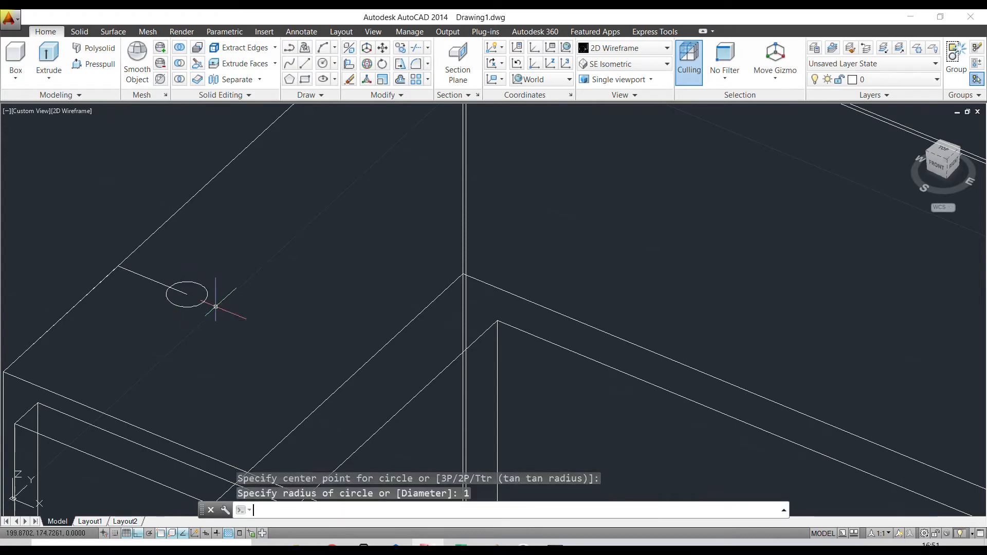
pyautogui.moveTo(713, 353)
pyautogui.mouseDown(button='middle')
pyautogui.moveTo(522, 295)
pyautogui.moveTo(496, 256)
pyautogui.mouseUp(button='middle')
pyautogui.scroll(-1, 493, 255)
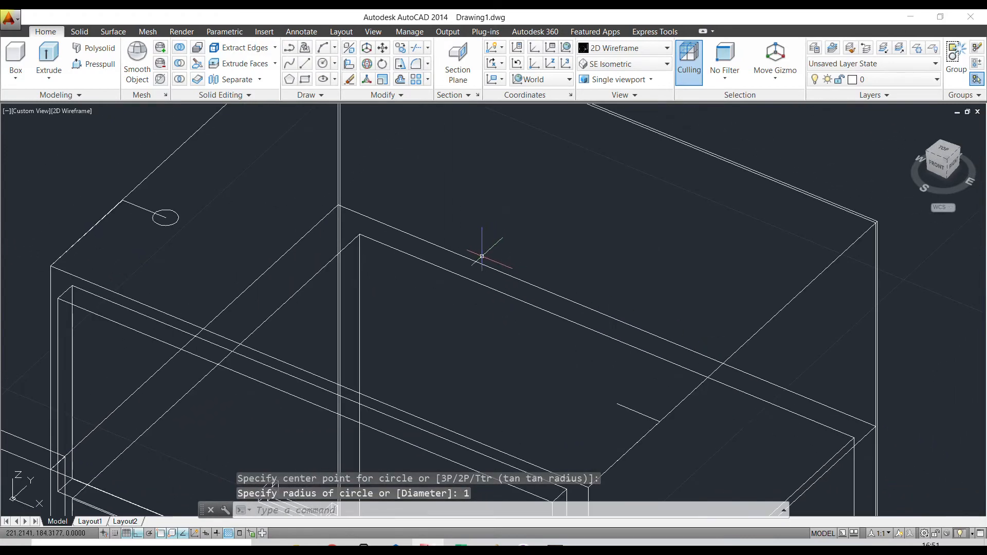
pyautogui.scroll(2, 669, 444)
pyautogui.press('Return')
pyautogui.click(575, 368)
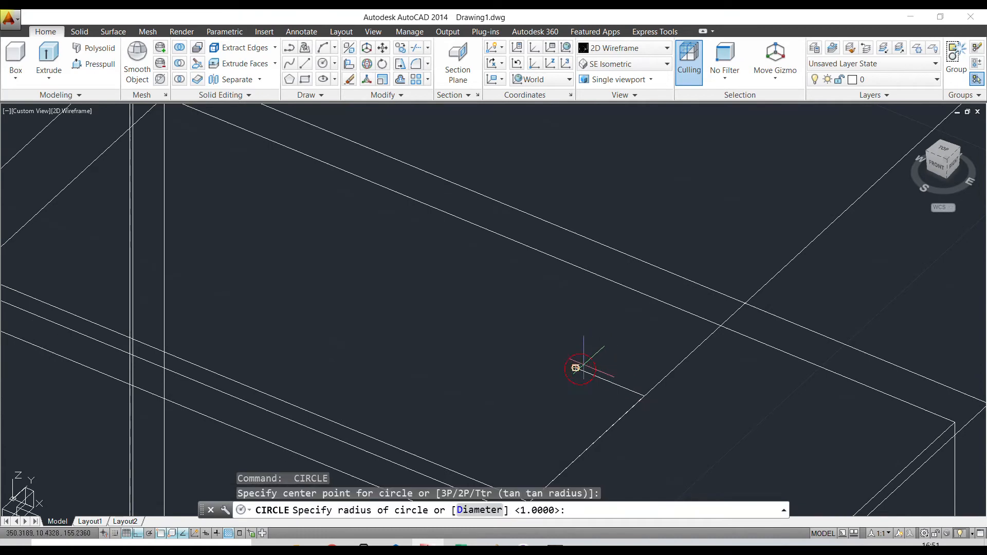
pyautogui.write('1')
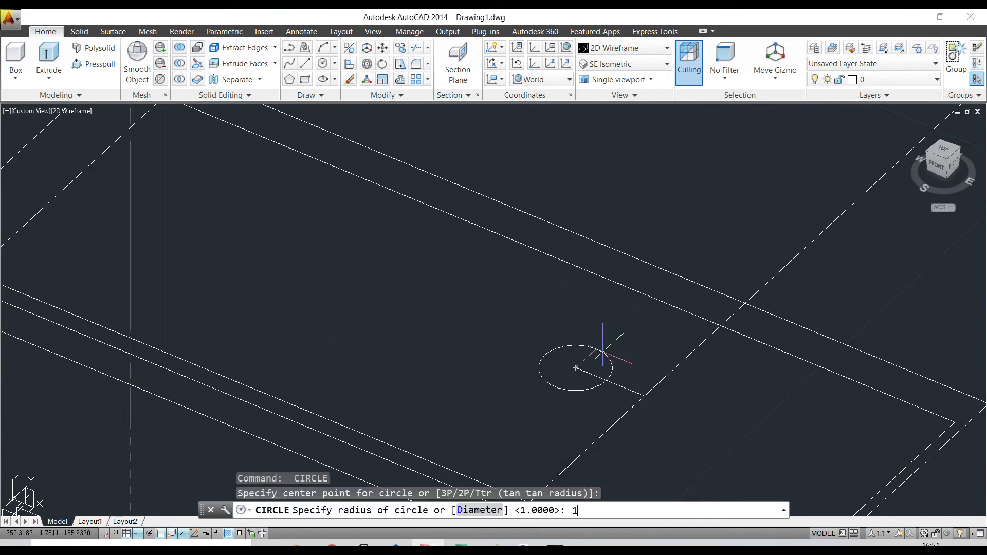
pyautogui.press('Escape')
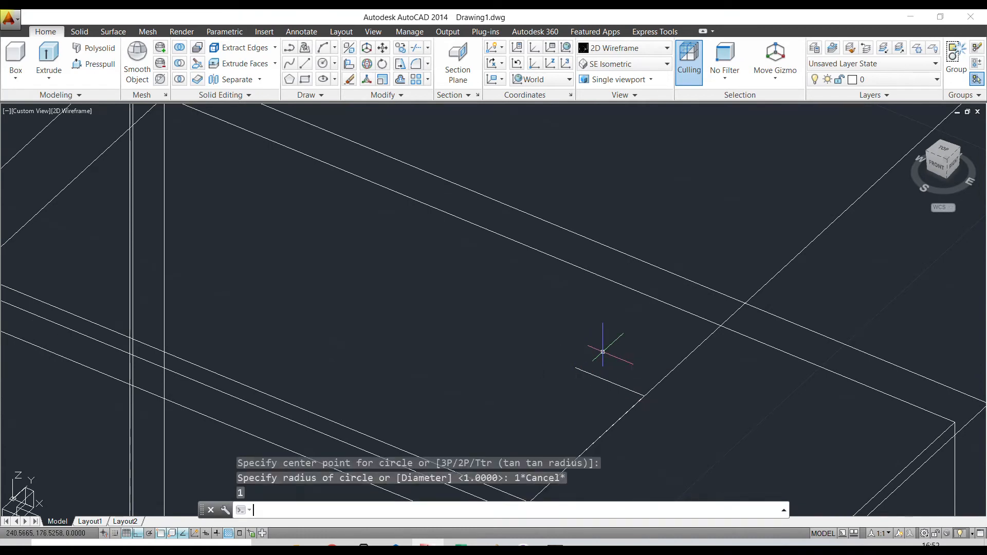
# - Erase the 4-unit guide line leading to the circle's centre on the cabinet top
pyautogui.scroll(-2, 562, 368)
pyautogui.scroll(2, 275, 242)
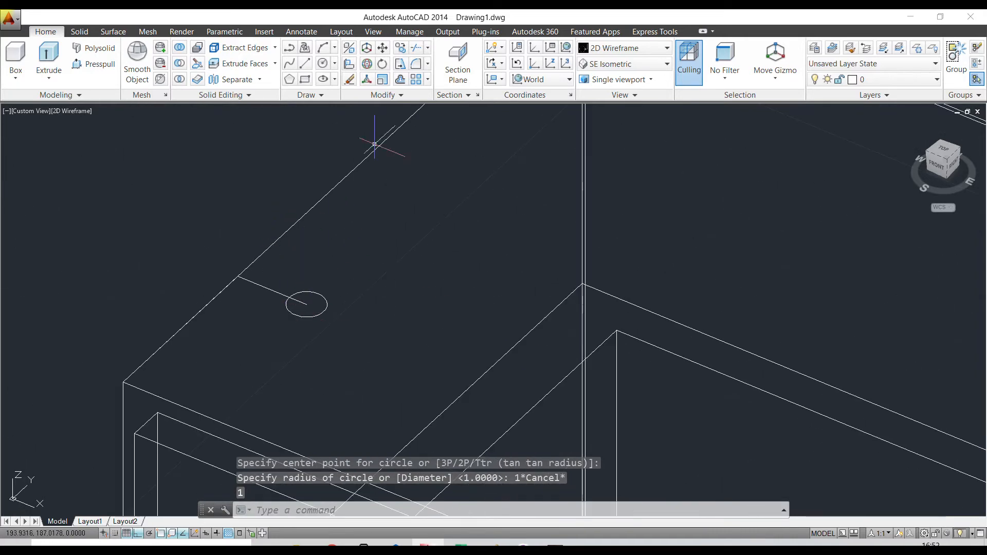
pyautogui.click(277, 280)
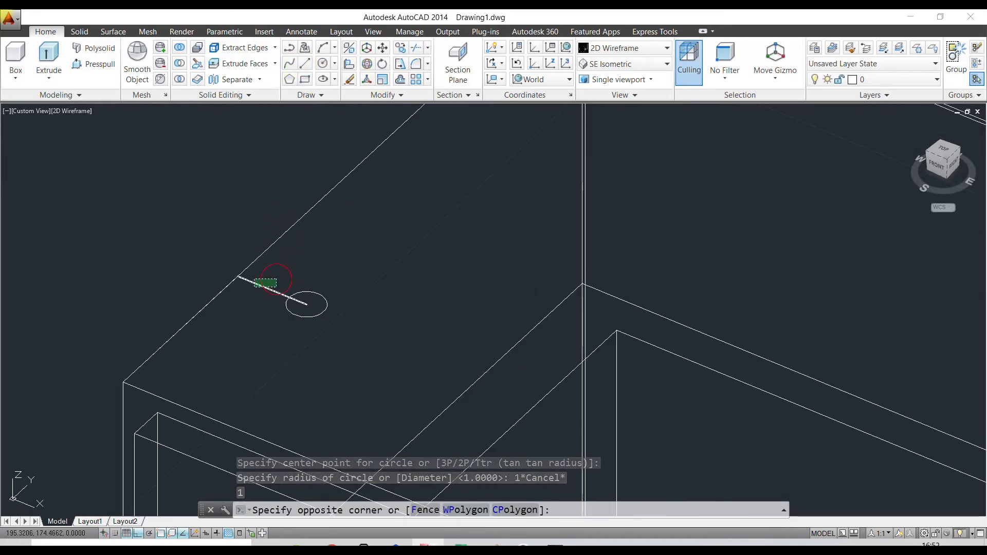
pyautogui.click(250, 289)
pyautogui.press('Delete')
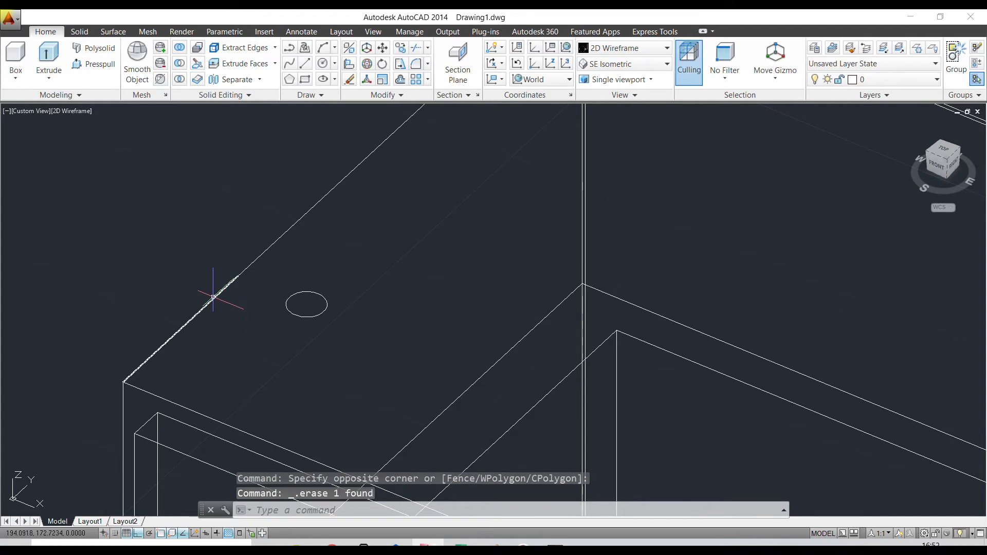
# - Draw a 6-unit vertical line upward from the circle's centre as a sweep path
pyautogui.click(308, 63)
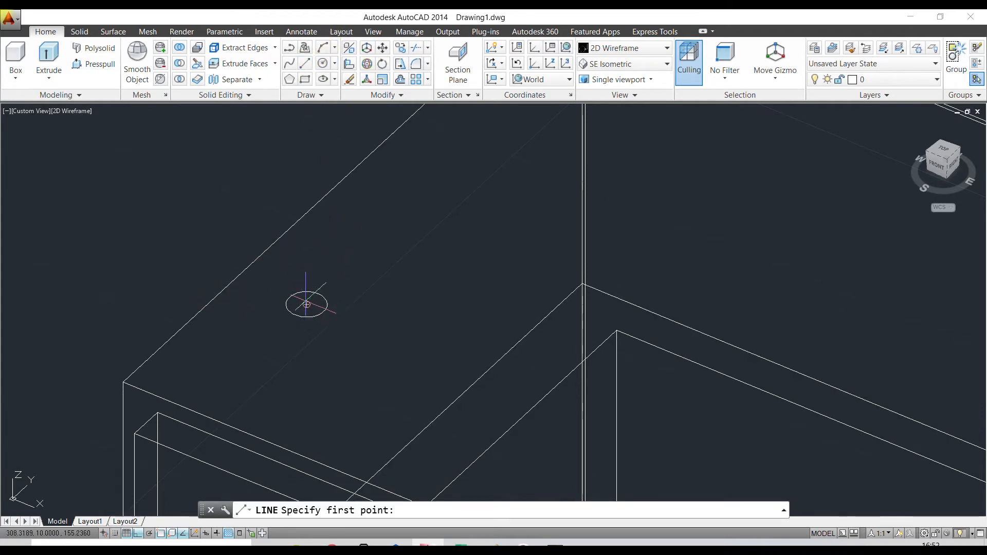
pyautogui.click(307, 304)
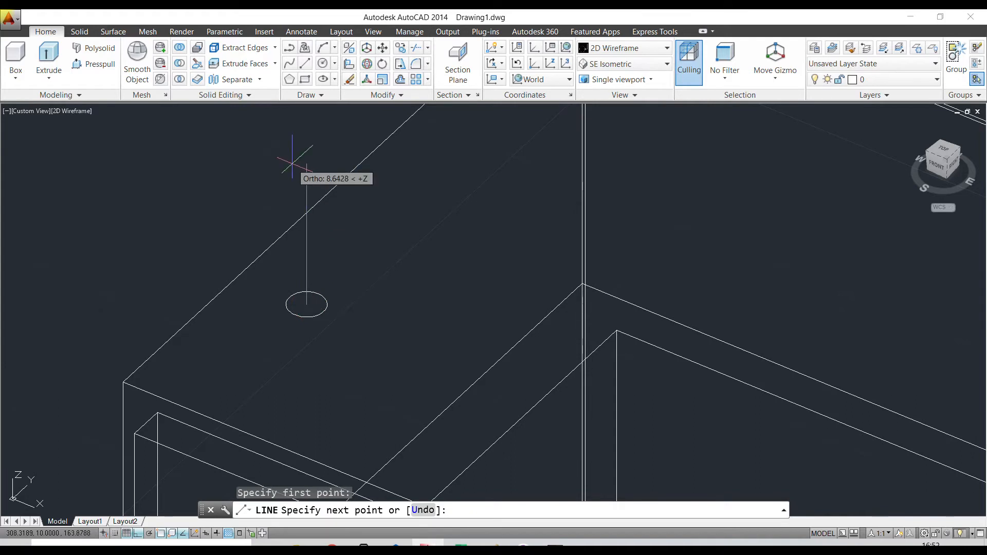
pyautogui.write('6')
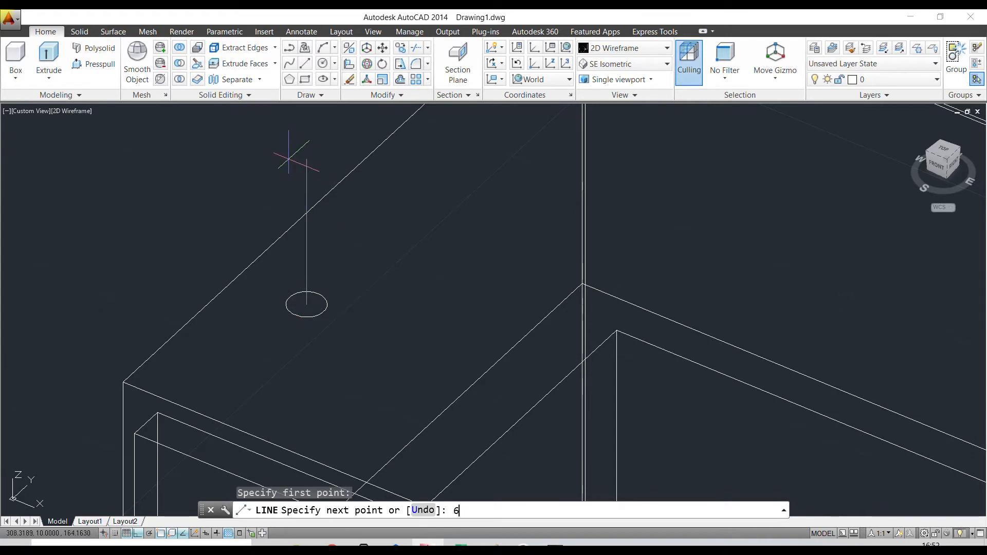
pyautogui.press('Return')
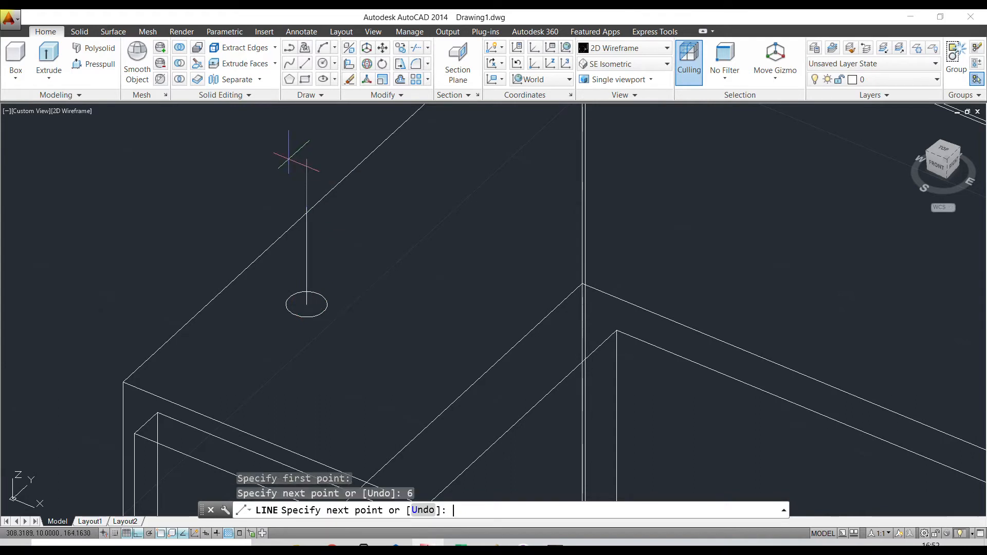
pyautogui.press('Return')
# - Sweep the circle along the vertical line to form a solid cylinder on the cabinet top
pyautogui.click(58, 76)
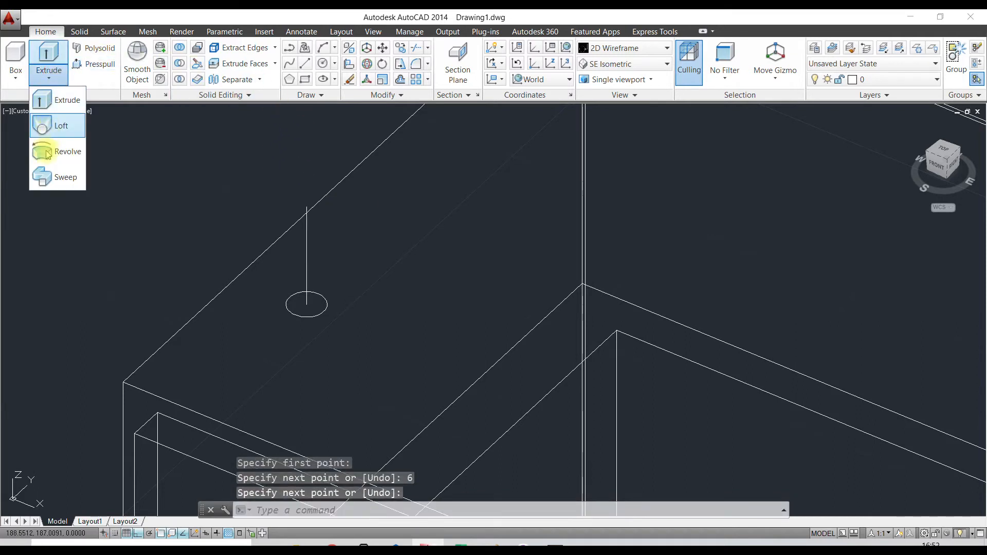
pyautogui.click(44, 176)
pyautogui.scroll(2, 310, 329)
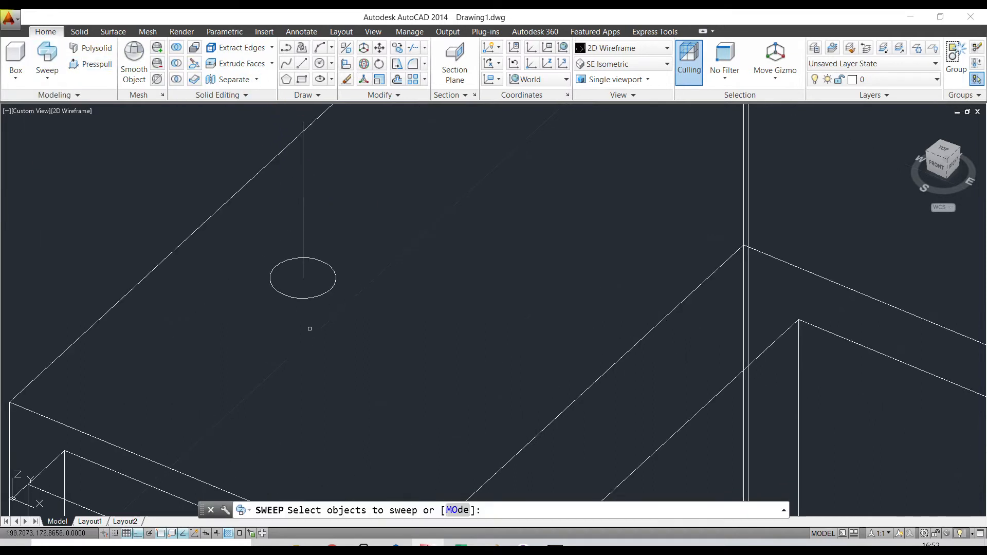
pyautogui.click(312, 296)
pyautogui.press('Return')
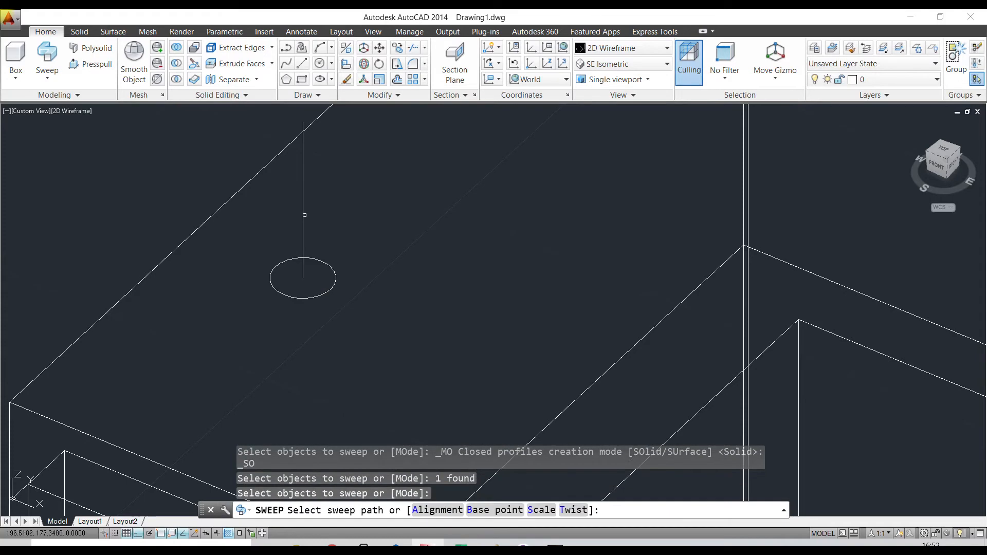
pyautogui.click(304, 213)
pyautogui.scroll(-2, 295, 289)
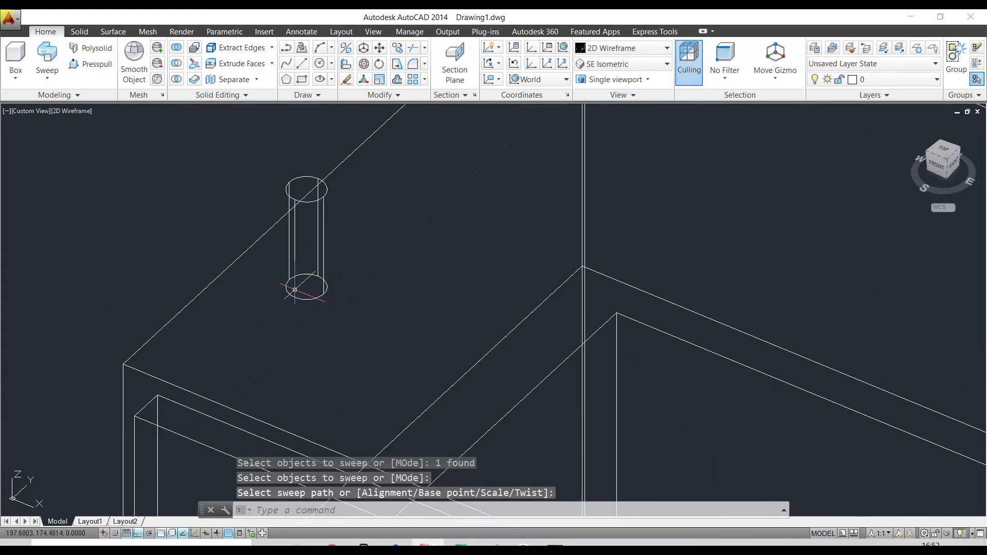
# - Copy the cylinder from its base centre to the inner end of the right guide line
pyautogui.scroll(-2, 282, 131)
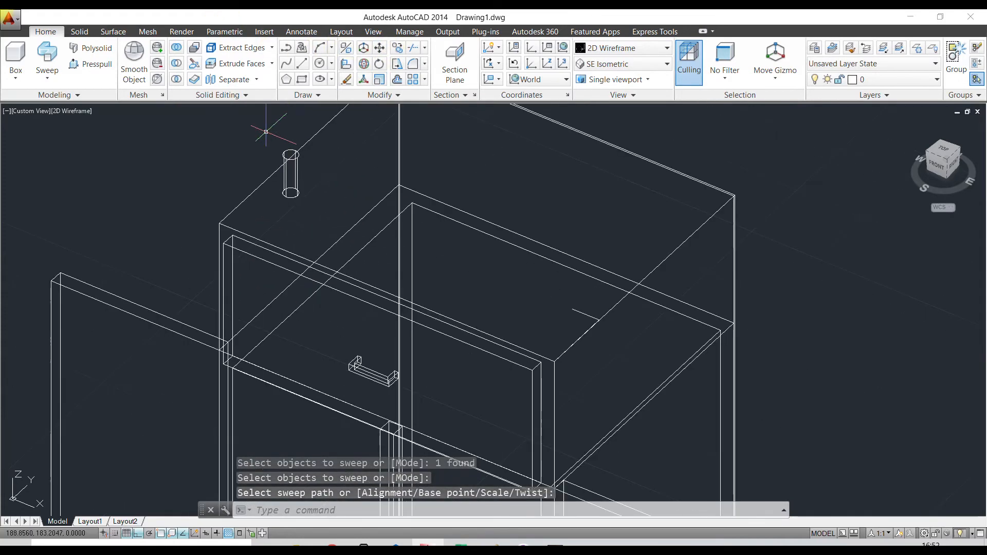
pyautogui.scroll(1, 577, 279)
pyautogui.moveTo(215, 106); pyautogui.dragTo(283, 224, button='middle')
pyautogui.scroll(2, 162, 208)
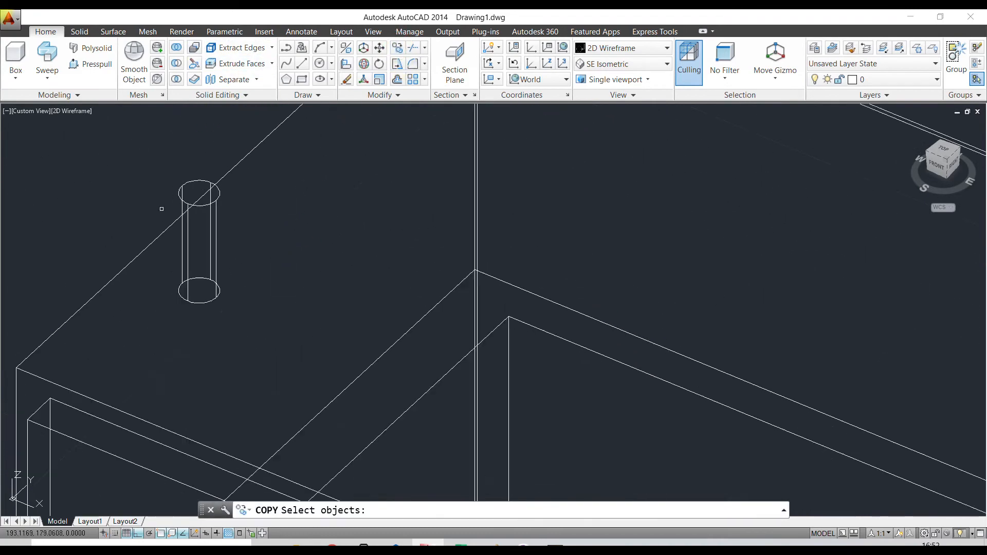
pyautogui.click(229, 307)
pyautogui.click(183, 285)
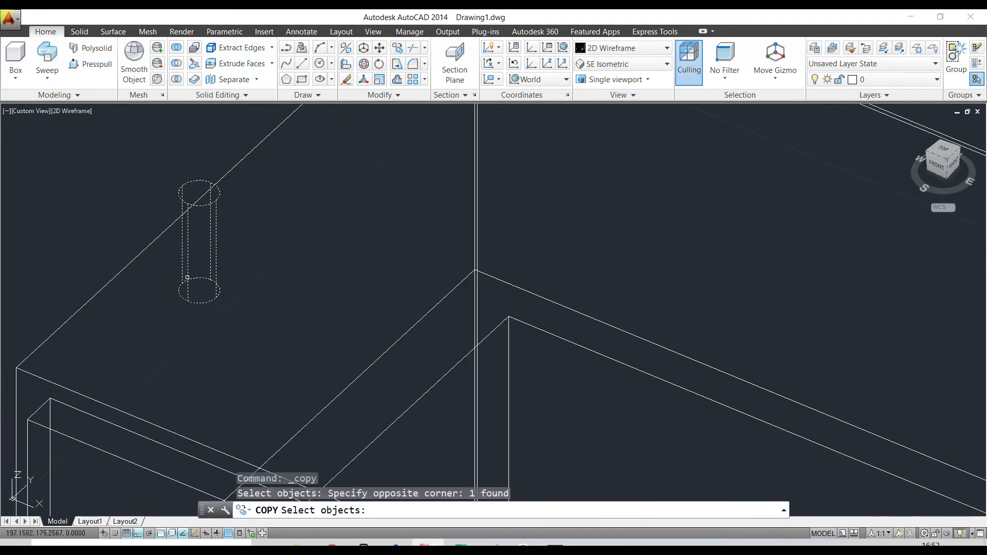
pyautogui.press('Return')
pyautogui.click(199, 290)
pyautogui.moveTo(684, 285); pyautogui.dragTo(280, 65, button='middle')
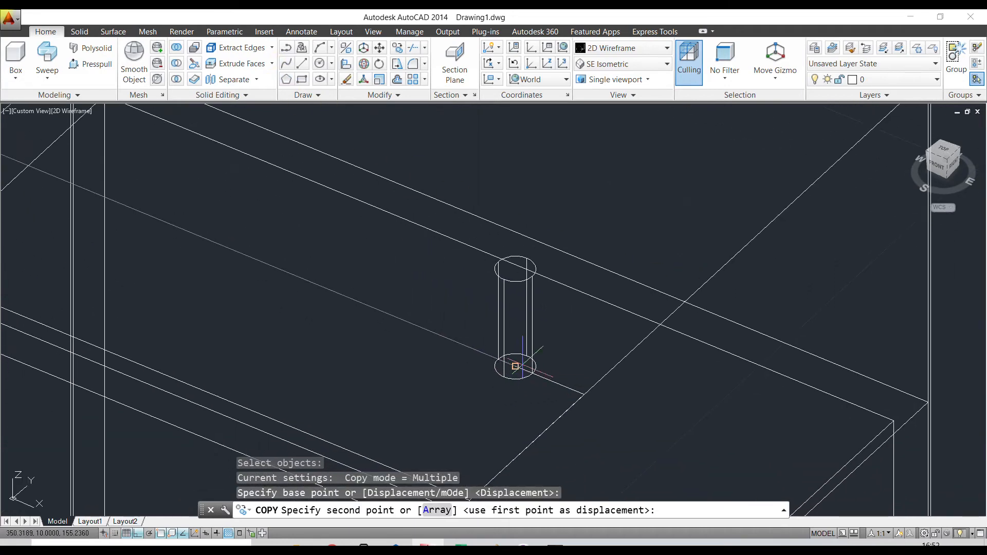
pyautogui.click(516, 366)
pyautogui.press('Return')
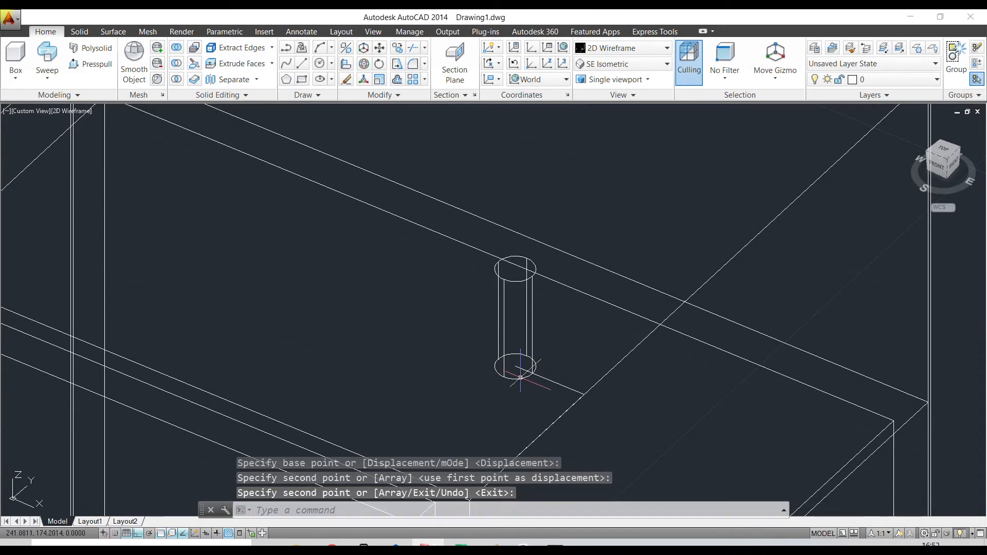
# - Erase the two guide lines at the base of the right cylinder on the cabinet top
pyautogui.scroll(-1, 544, 373)
pyautogui.moveTo(543, 382); pyautogui.dragTo(537, 364, button='middle')
pyautogui.scroll(1, 541, 367)
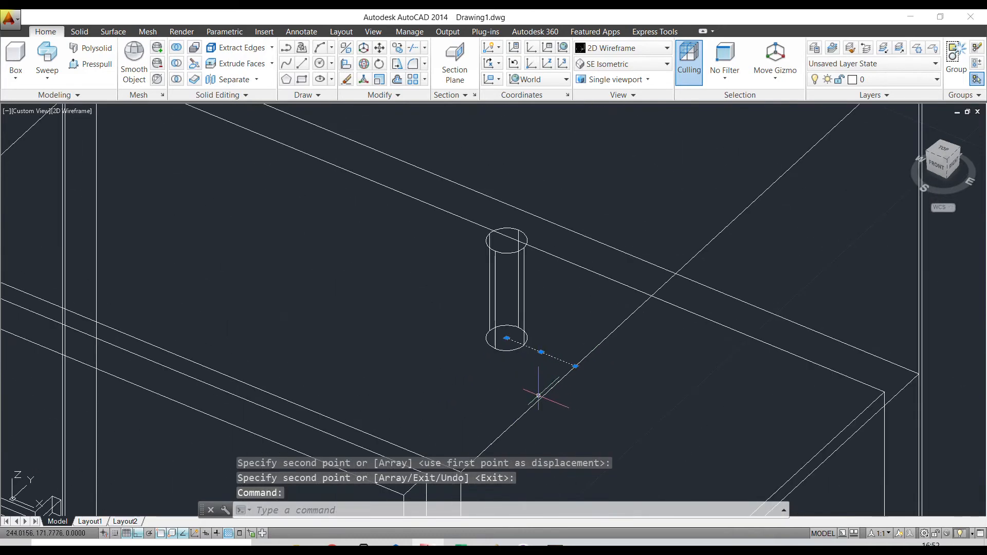
pyautogui.click(538, 400)
pyautogui.press('Delete')
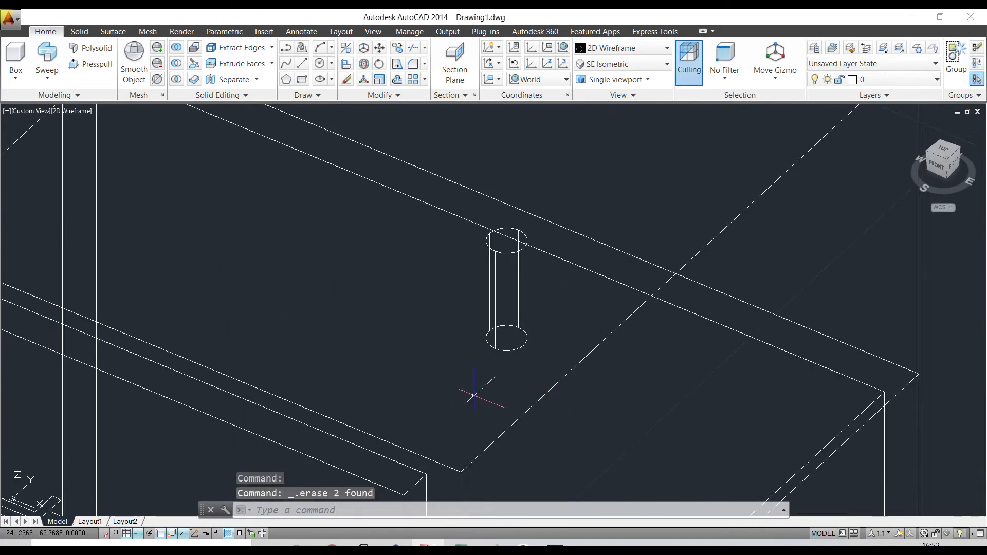
pyautogui.scroll(-3, 383, 370)
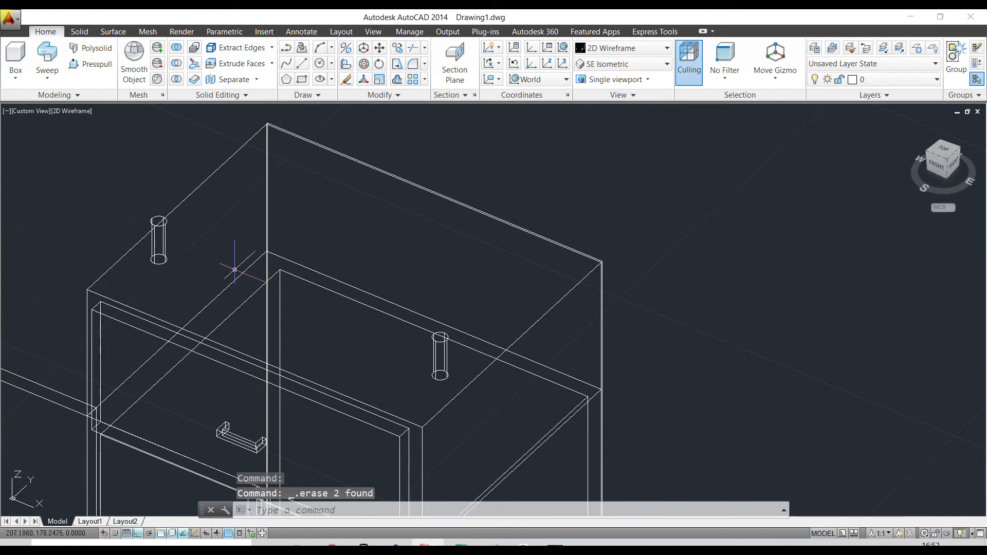
# - Draw a 0.8-unit guide line from the left cylinder's top centre toward the back of the cabinet
pyautogui.scroll(6, 150, 219)
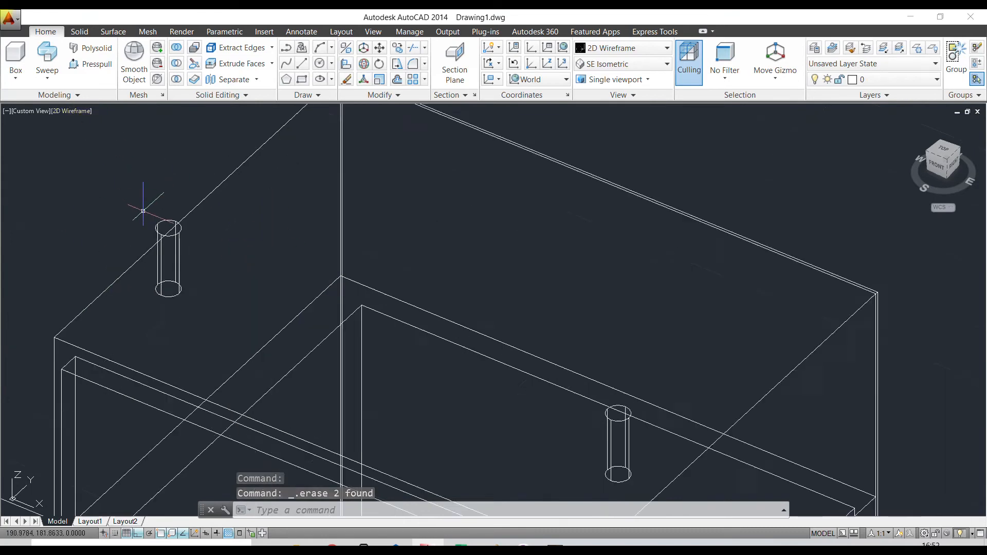
pyautogui.click(306, 63)
pyautogui.scroll(4, 207, 277)
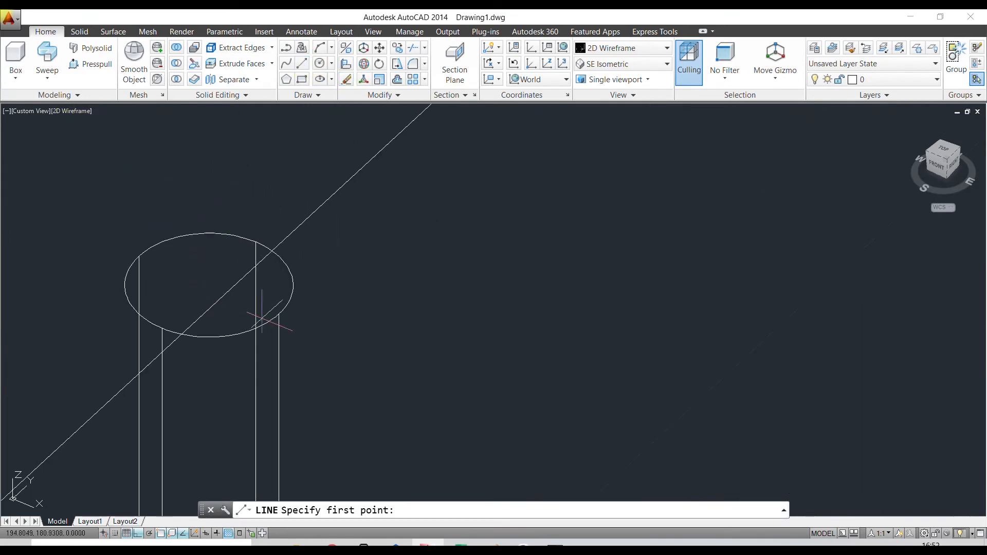
pyautogui.click(208, 285)
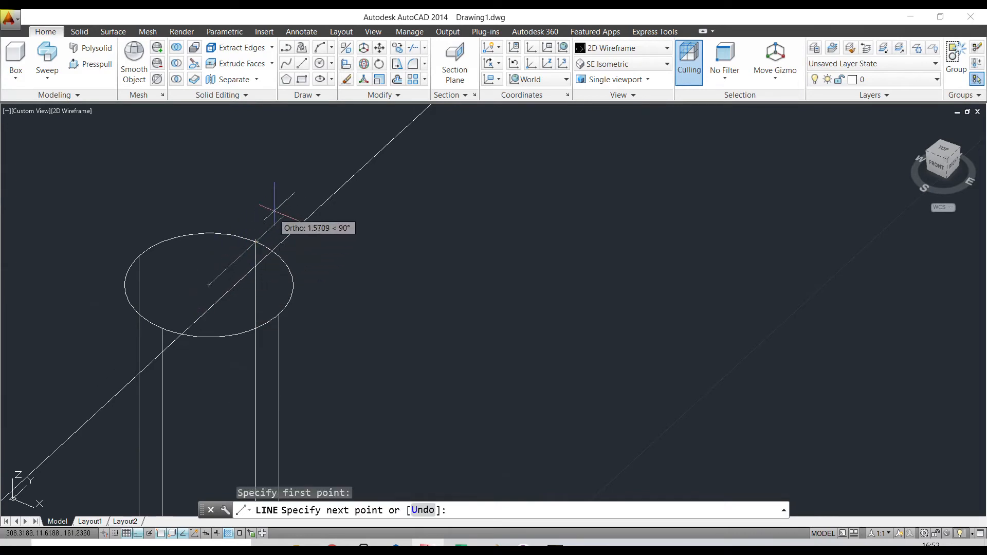
pyautogui.write('0')
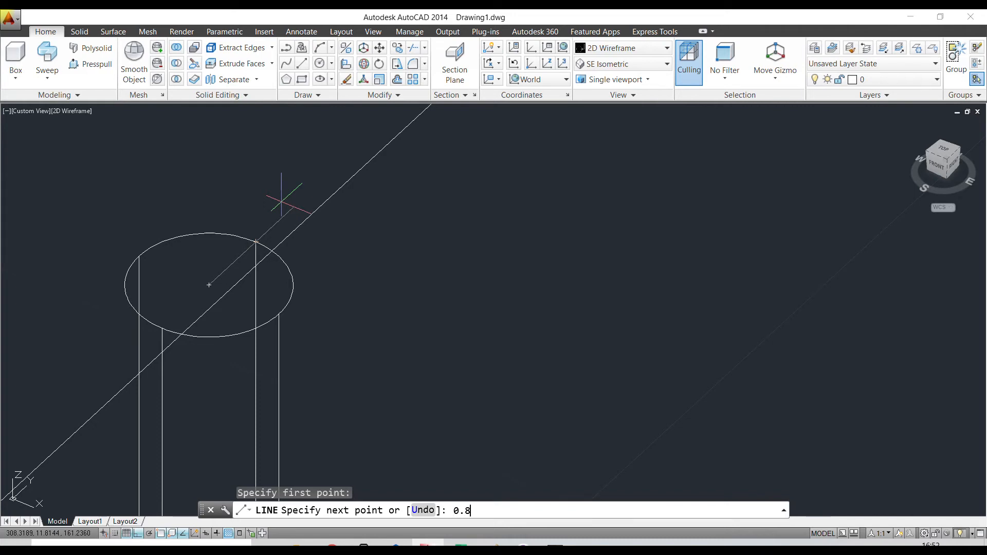
pyautogui.write('.8')
pyautogui.press('Return')
pyautogui.press('Return')
# - Create a solid box 50 long, 14 wide and 2 high in the empty space beside the cabinet
pyautogui.scroll(-4, 255, 252)
pyautogui.scroll(-1, 252, 251)
pyautogui.moveTo(621, 382); pyautogui.dragTo(240, 221, button='middle')
pyautogui.scroll(-3, 312, 306)
pyautogui.scroll(2, 256, 247)
pyautogui.moveTo(815, 309); pyautogui.dragTo(513, 205, button='middle')
pyautogui.scroll(-3, 525, 281)
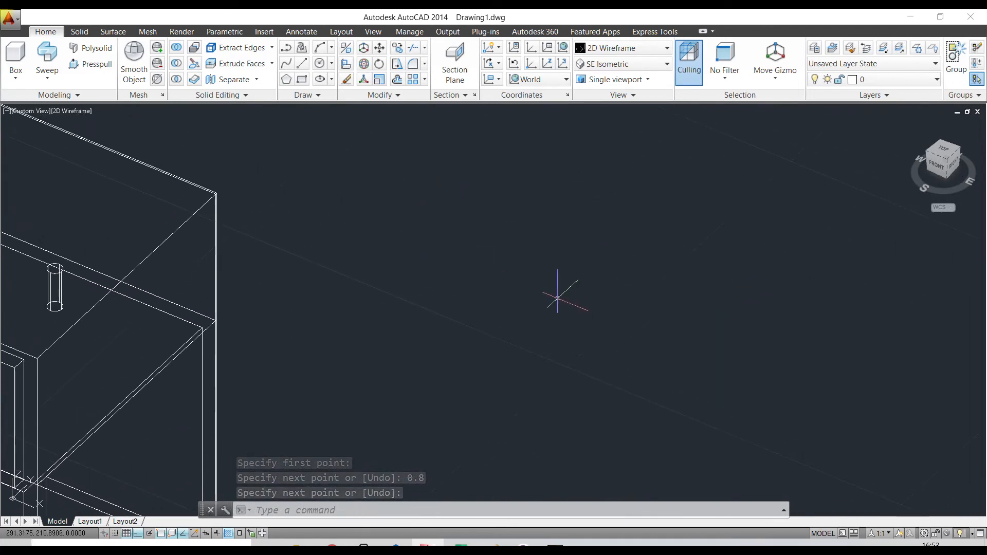
pyautogui.click(18, 54)
pyautogui.click(476, 295)
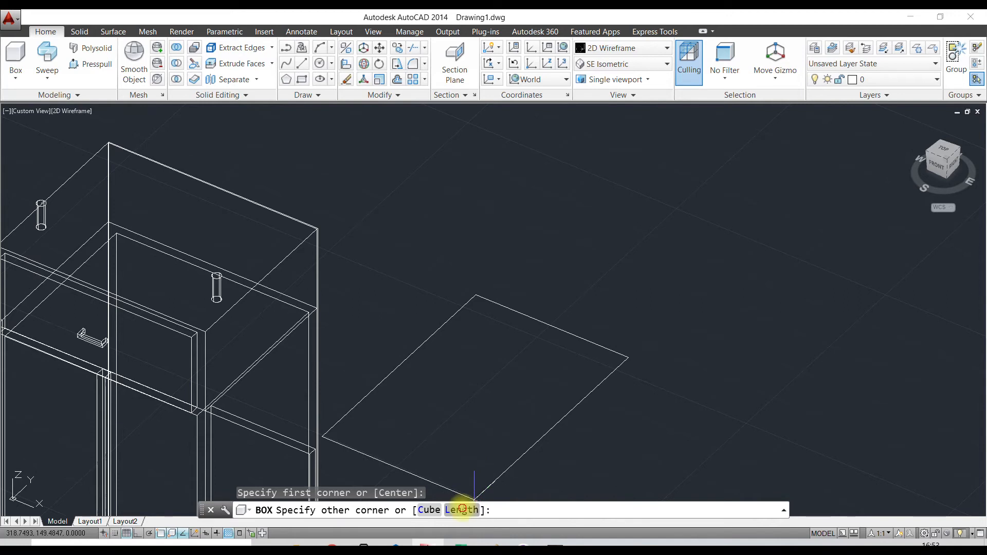
pyautogui.click(463, 511)
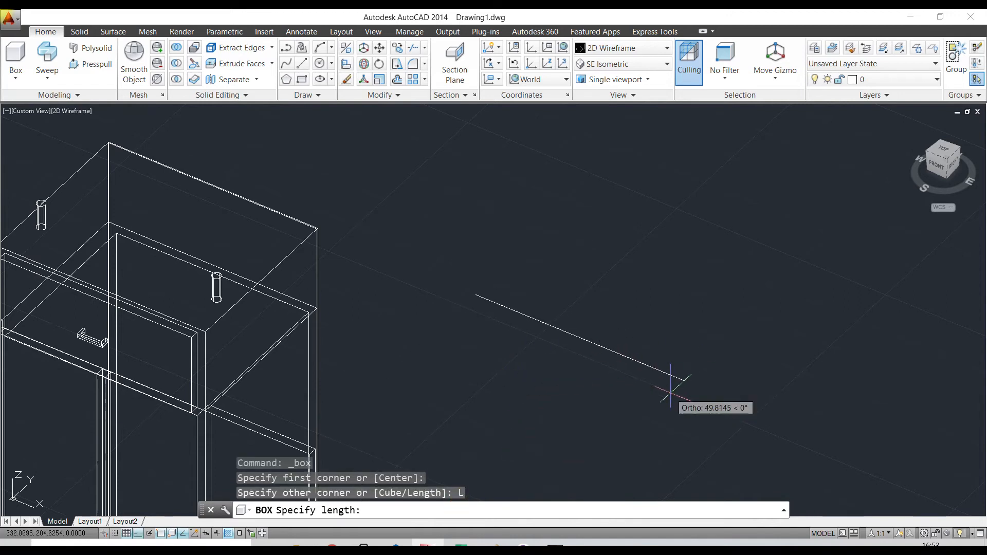
pyautogui.press('Return')
pyautogui.moveTo(612, 449)
pyautogui.mouseDown(button='middle')
pyautogui.moveTo(606, 260)
pyautogui.moveTo(569, 269)
pyautogui.mouseUp(button='middle')
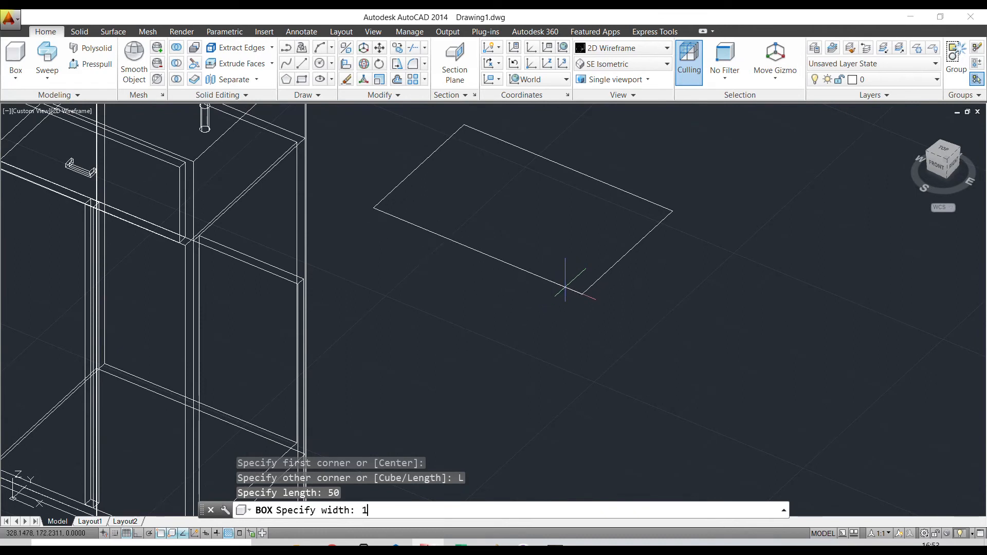
pyautogui.press('Return')
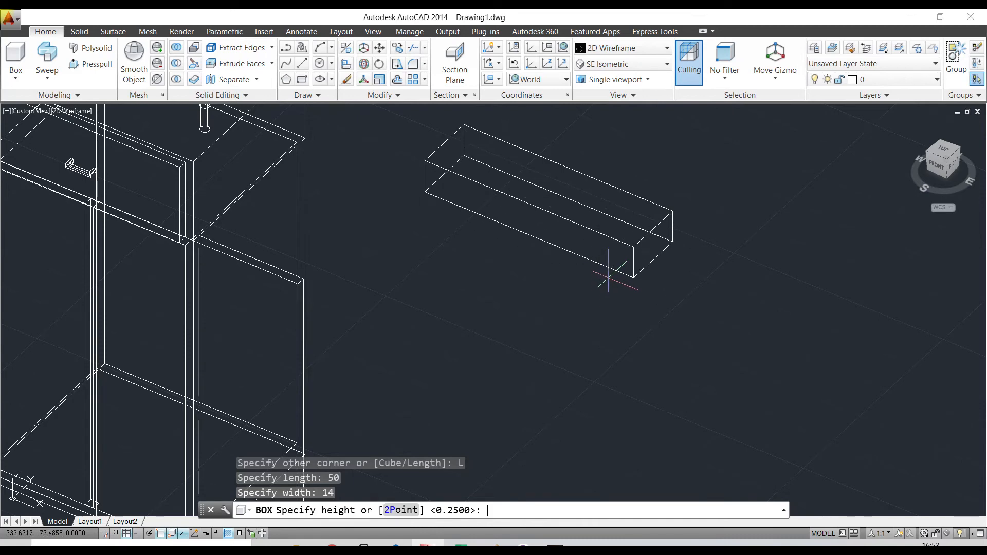
pyautogui.write('2')
pyautogui.press('Return')
pyautogui.scroll(5, 556, 161)
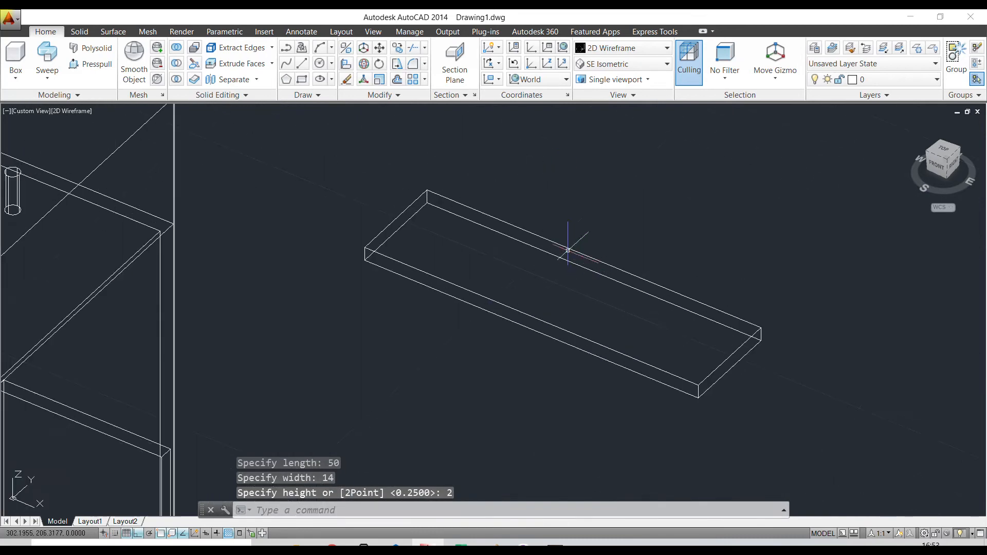
# - Draw guide lines from the new board's bottom back-left corner, 4 units along the back edge and 0.8 units inward
pyautogui.scroll(-2, 422, 213)
pyautogui.scroll(5, 379, 193)
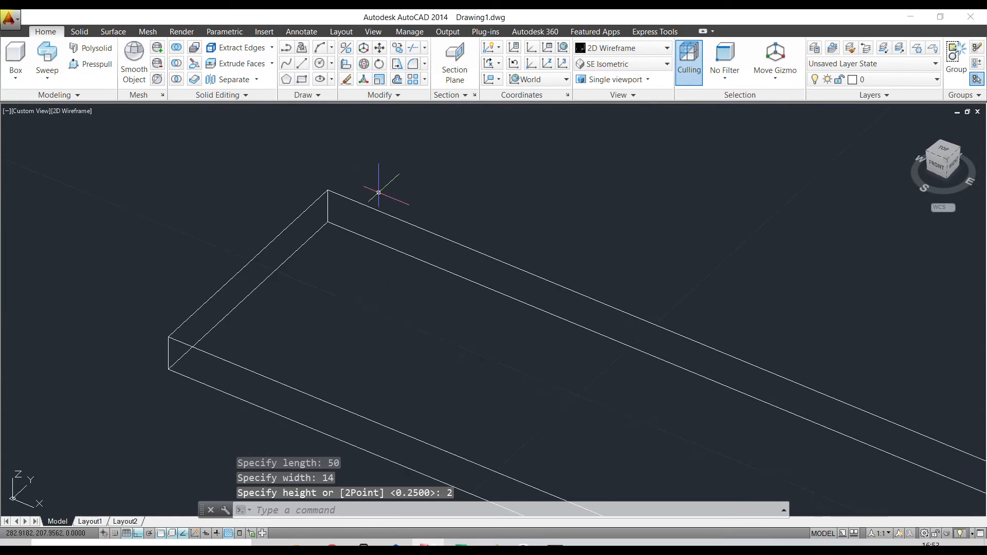
pyautogui.click(304, 72)
pyautogui.scroll(2, 375, 241)
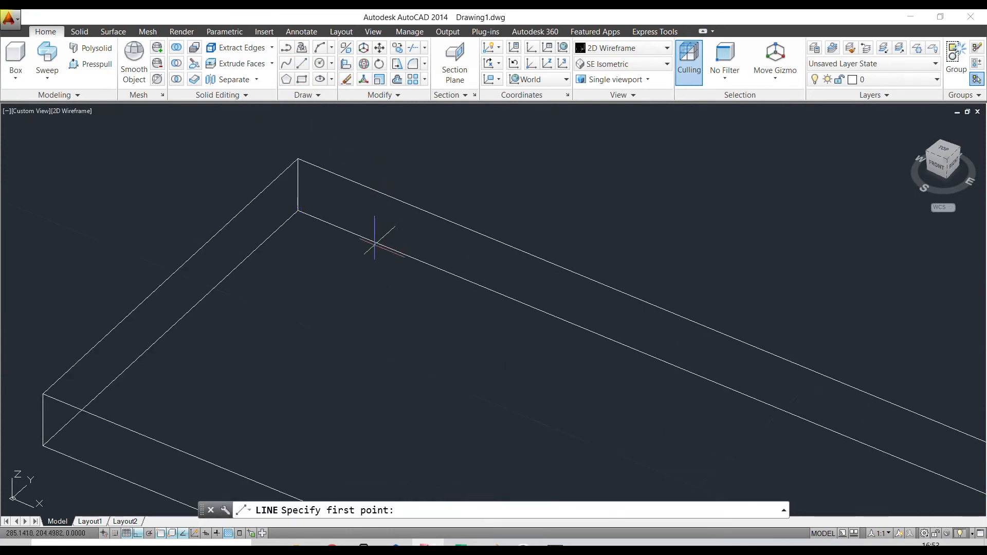
pyautogui.click(297, 211)
pyautogui.moveTo(410, 282); pyautogui.dragTo(384, 257, button='middle')
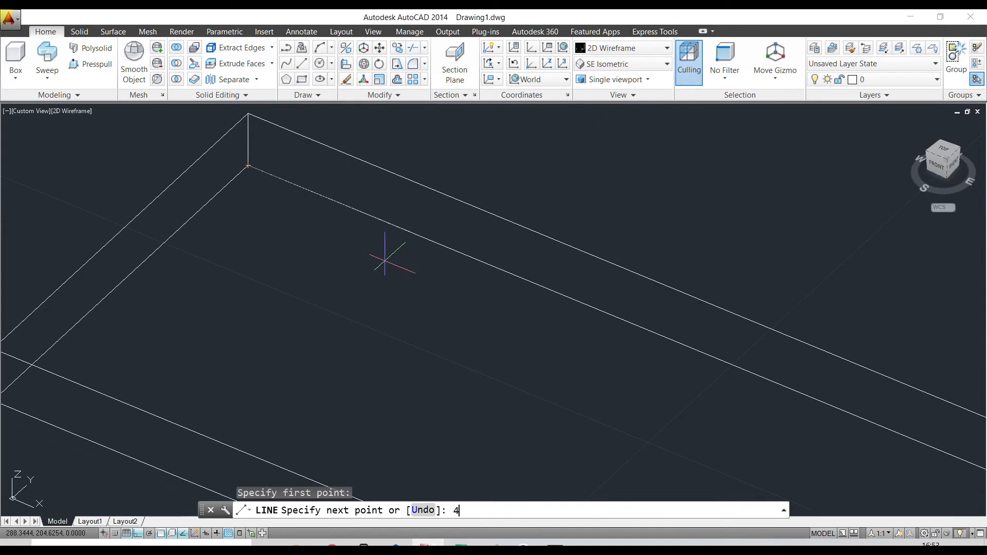
pyautogui.write('4')
pyautogui.press('Return')
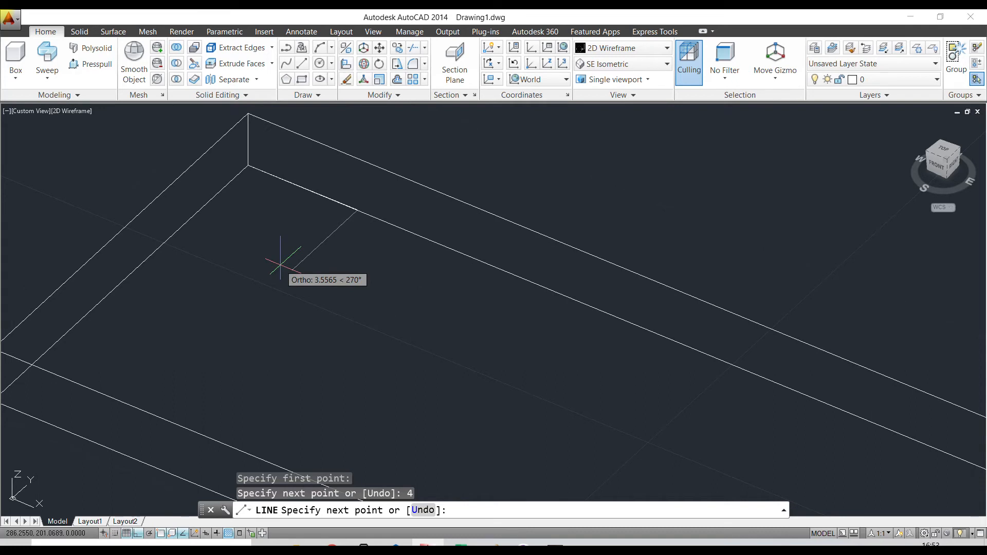
pyautogui.press('Return')
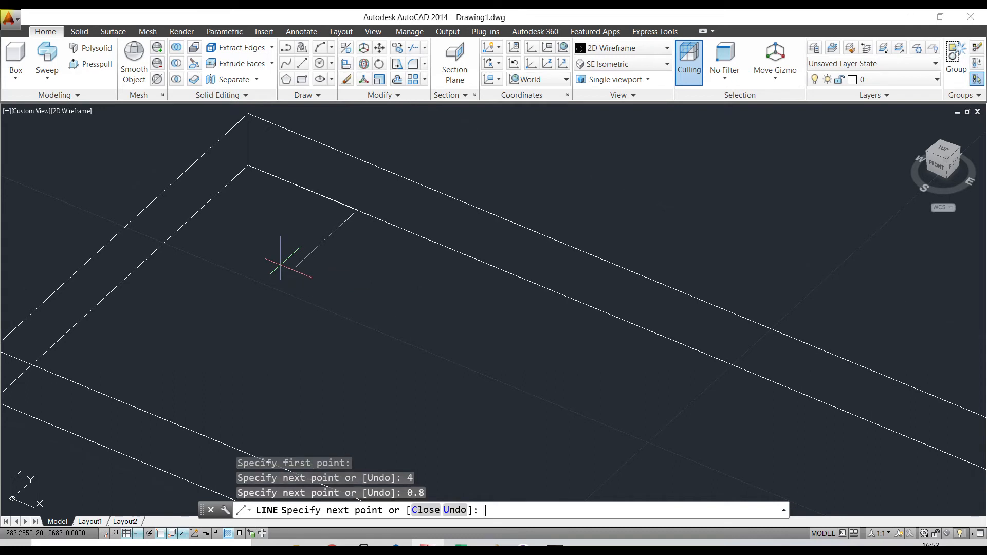
pyautogui.press('Return')
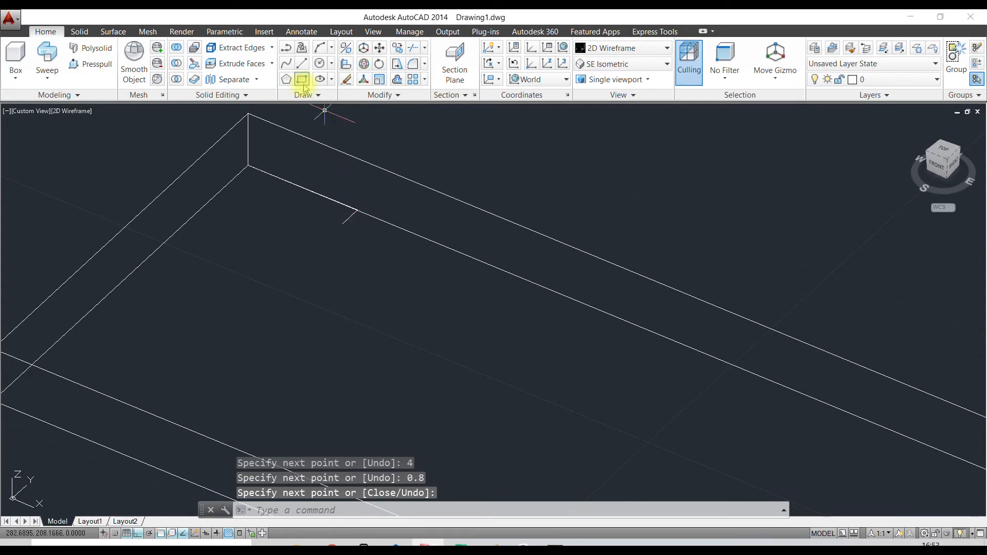
# - Move the board with its guide lines from the free end of its 0.8-unit line to the end of the left cylinder's guide line
pyautogui.click(380, 48)
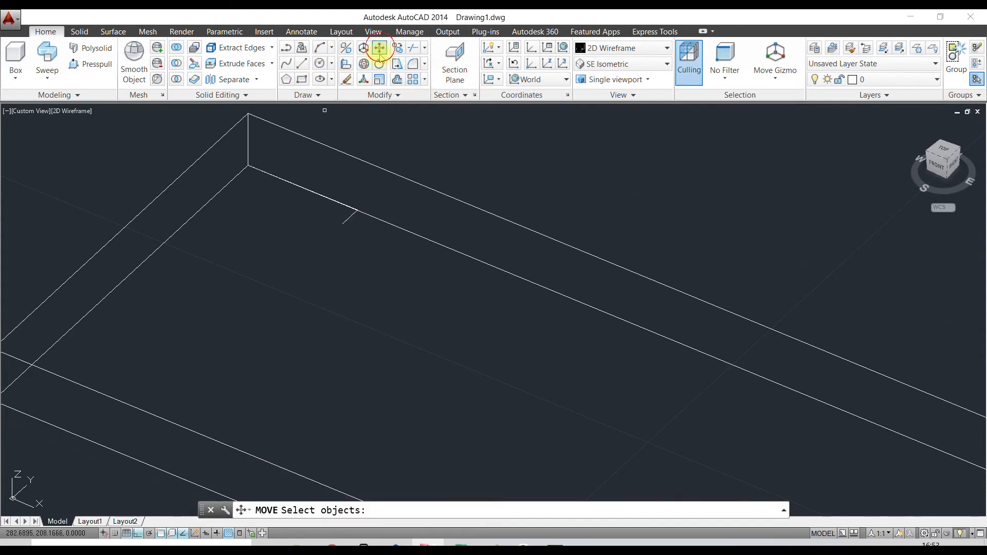
pyautogui.click(506, 156)
pyautogui.click(240, 258)
pyautogui.press('Return')
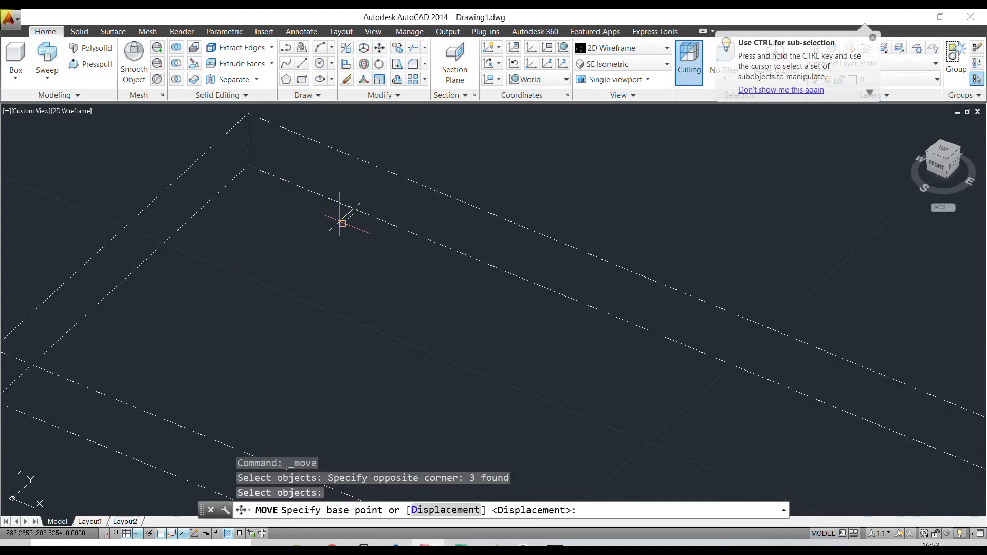
pyautogui.click(342, 221)
pyautogui.scroll(-3, 345, 221)
pyautogui.moveTo(227, 211); pyautogui.dragTo(535, 367, button='middle')
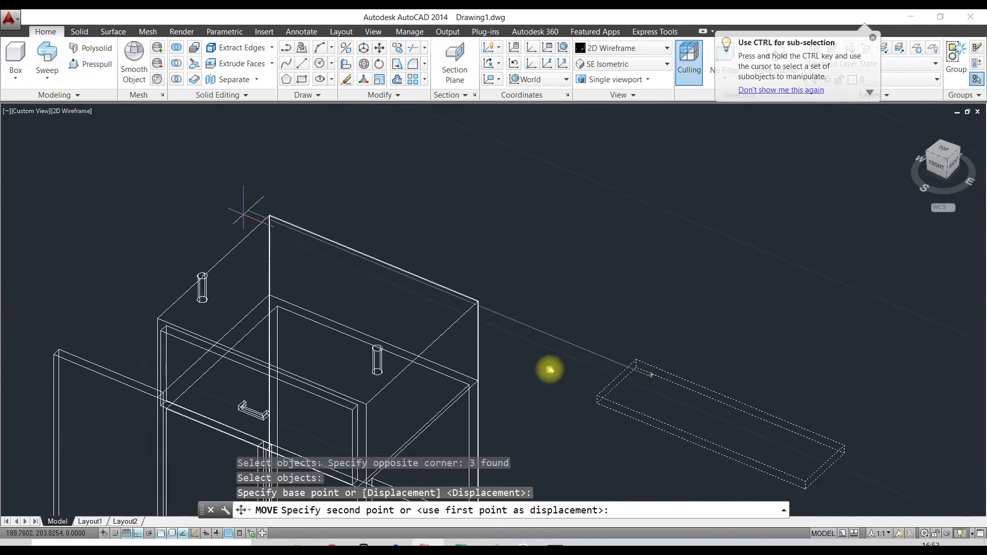
pyautogui.scroll(12, 200, 273)
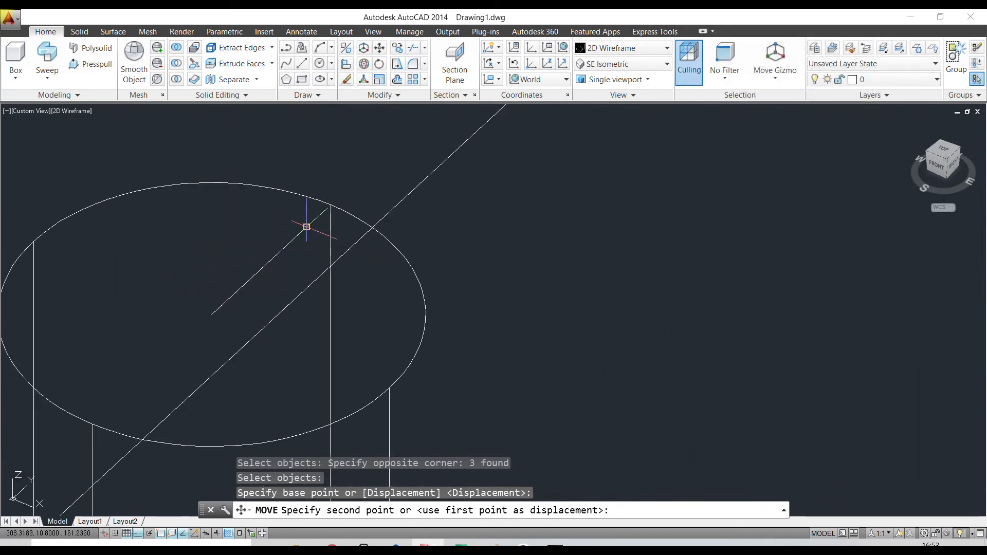
pyautogui.click(306, 227)
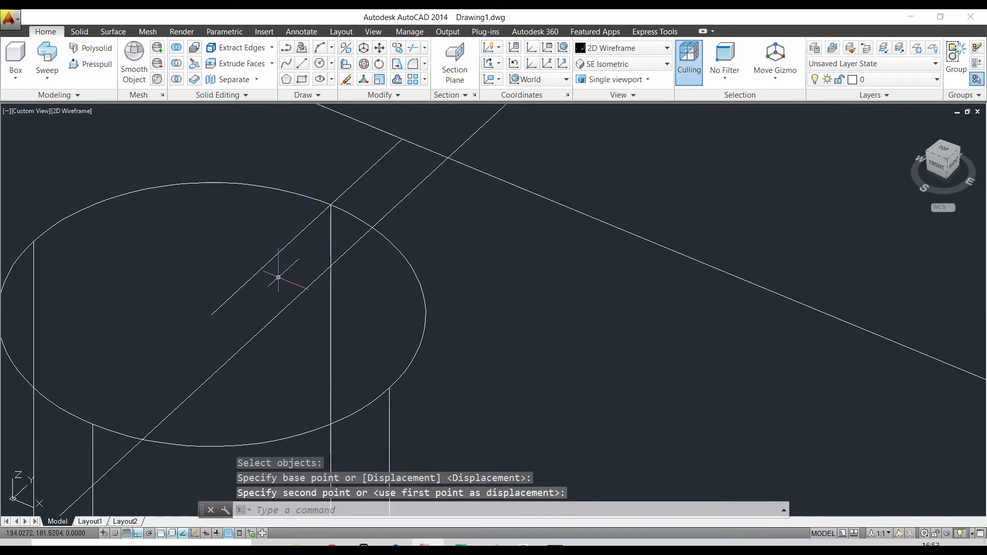
pyautogui.press('Return')
pyautogui.press('Escape')
# - Erase the guide lines between the left cylinder's top centre and the board's back edge
pyautogui.scroll(-5, 278, 278)
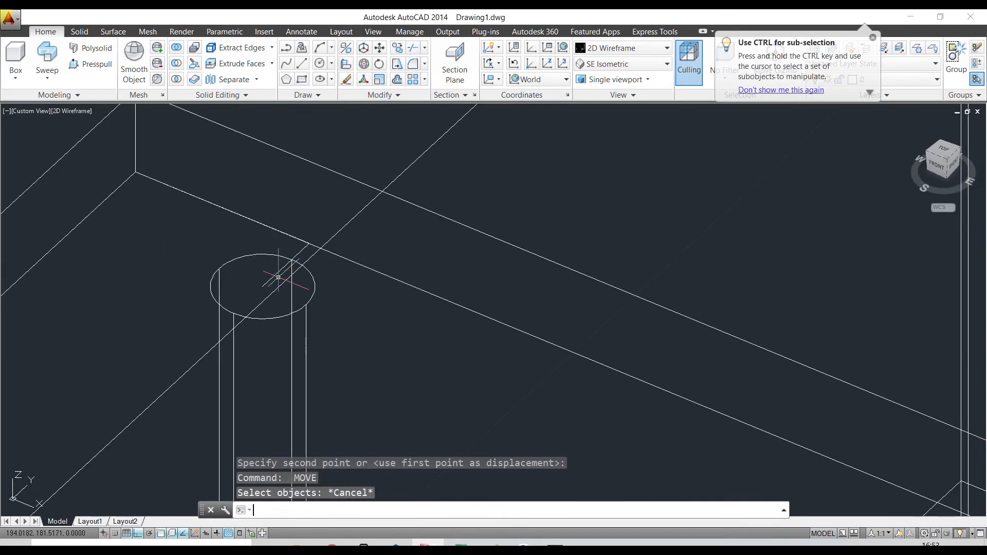
pyautogui.scroll(3, 278, 278)
pyautogui.click(265, 269)
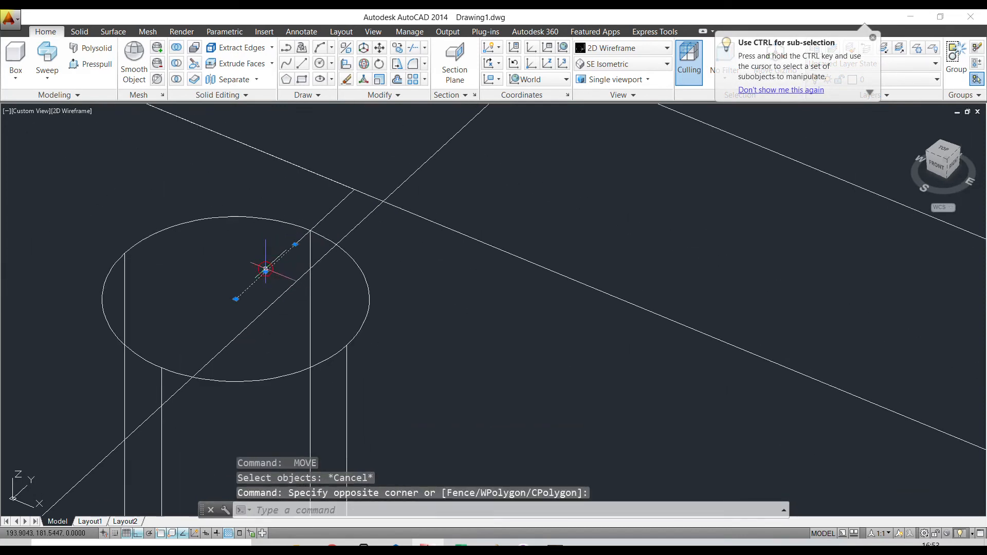
pyautogui.click(327, 211)
pyautogui.press('Delete')
pyautogui.scroll(-5, 249, 260)
pyautogui.scroll(-2, 458, 310)
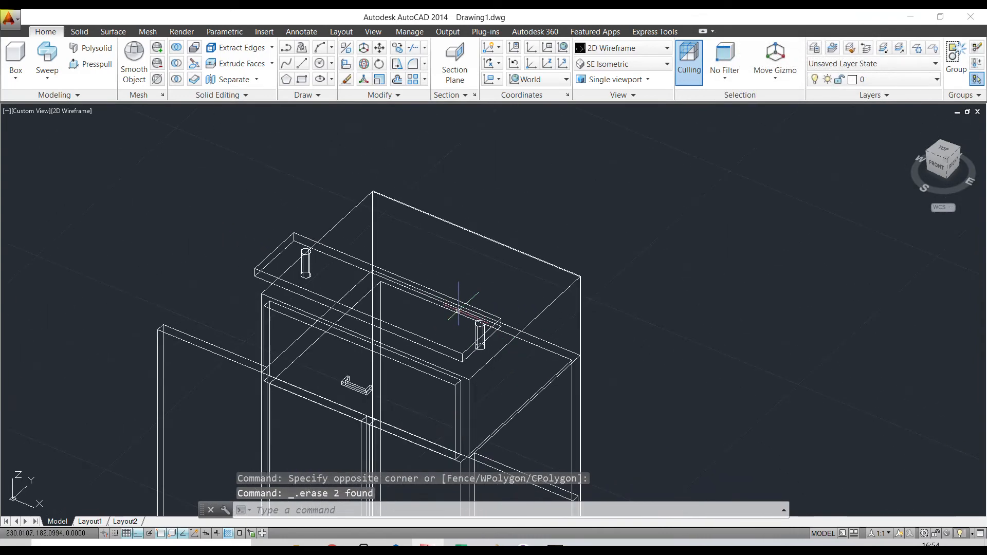
# - Display the model in the Realistic visual style and orbit it slightly to inspect the whole cabinet
pyautogui.moveTo(504, 281); pyautogui.dragTo(468, 239, button='middle')
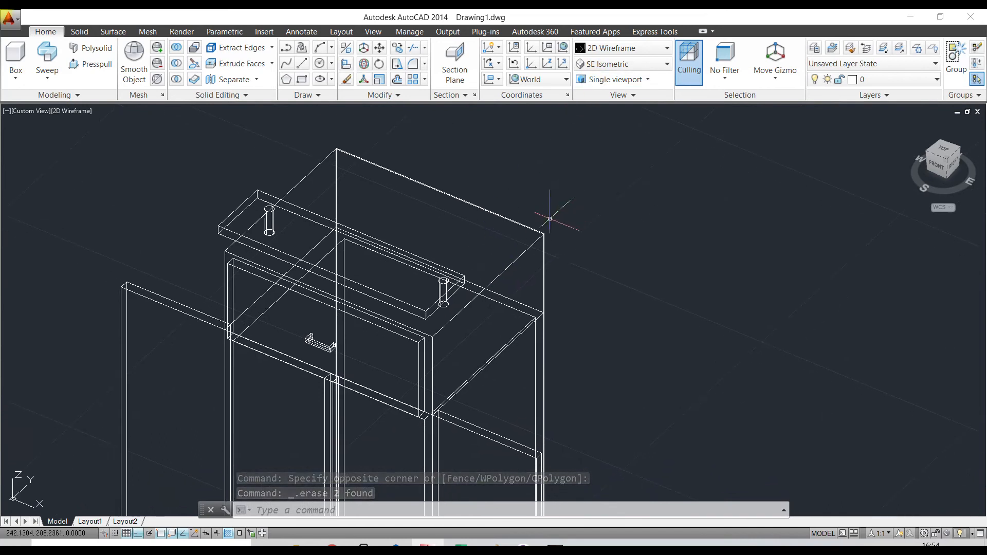
pyautogui.click(625, 47)
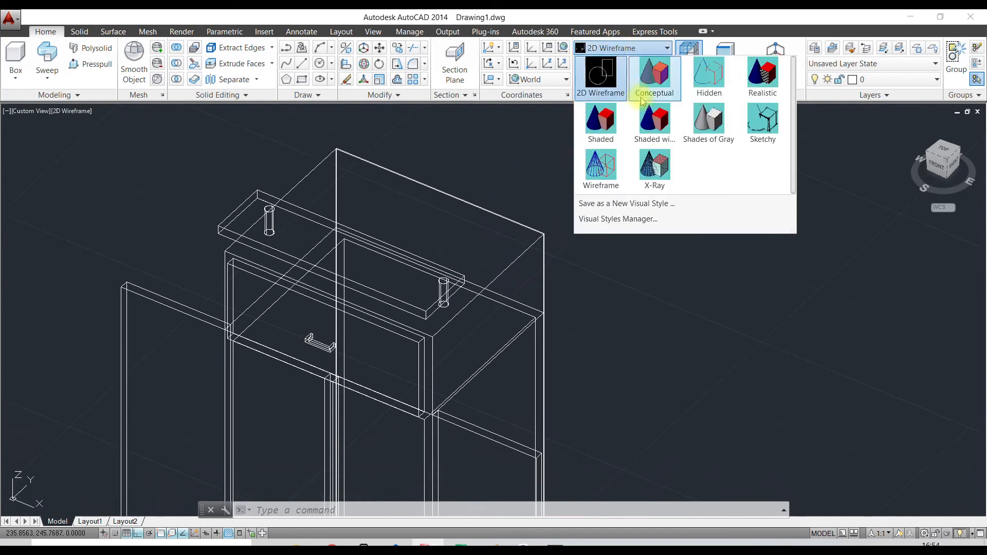
pyautogui.click(756, 85)
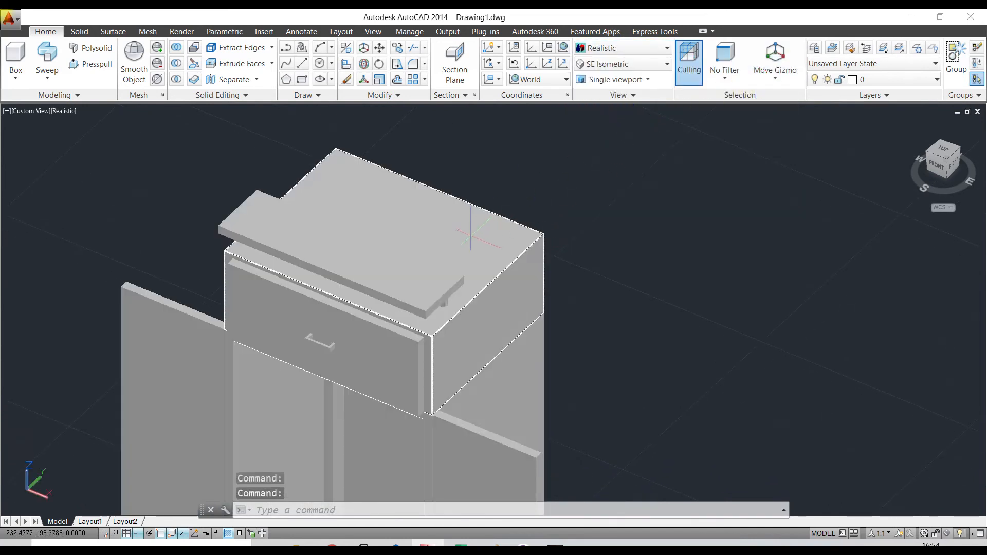
pyautogui.scroll(-4, 455, 355)
pyautogui.scroll(4, 455, 355)
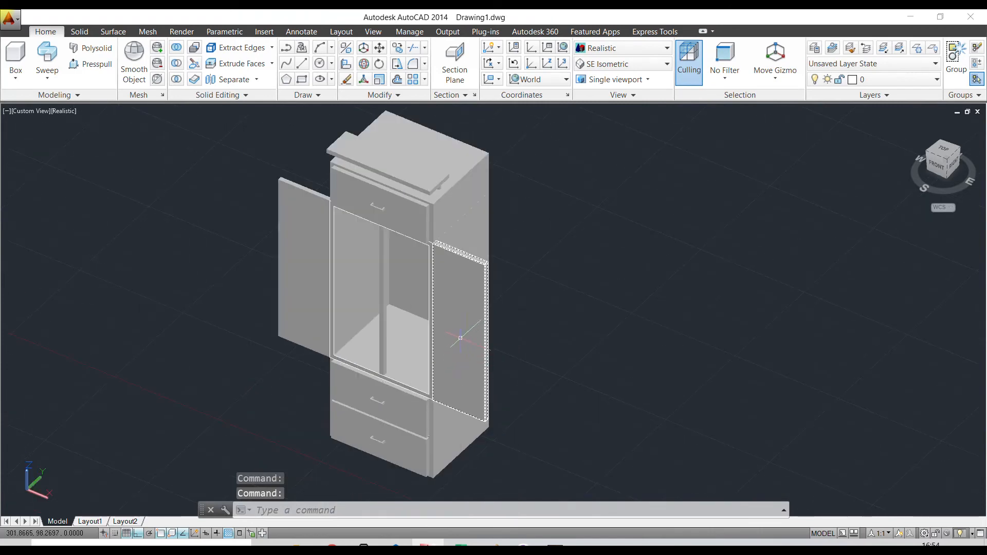
pyautogui.write('3DO')
pyautogui.press('Return')
pyautogui.moveTo(452, 286); pyautogui.dragTo(518, 217)
pyautogui.press('Escape')
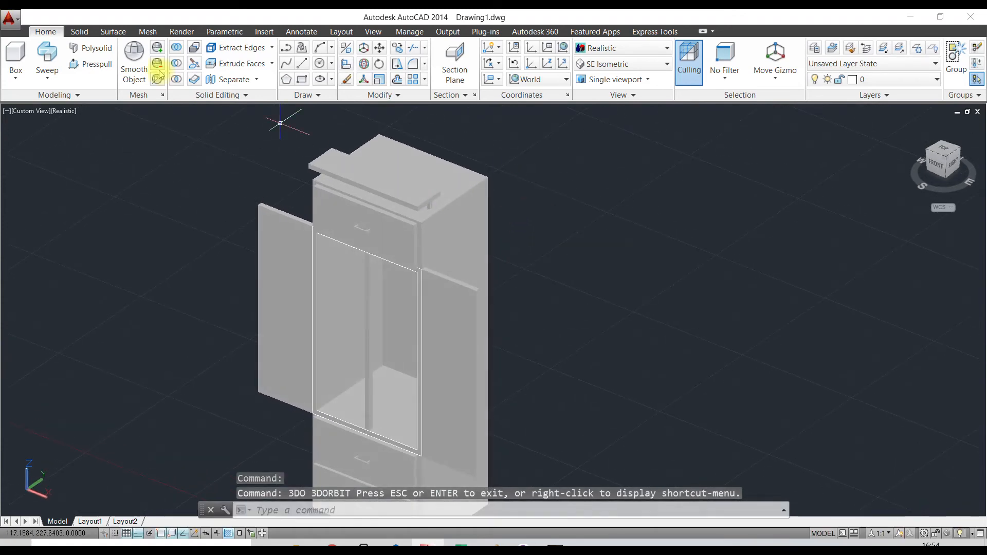
# - Unite the cabinet's frame, panels, drawers and top board into one solid with the Union command
pyautogui.click(175, 49)
pyautogui.click(563, 175)
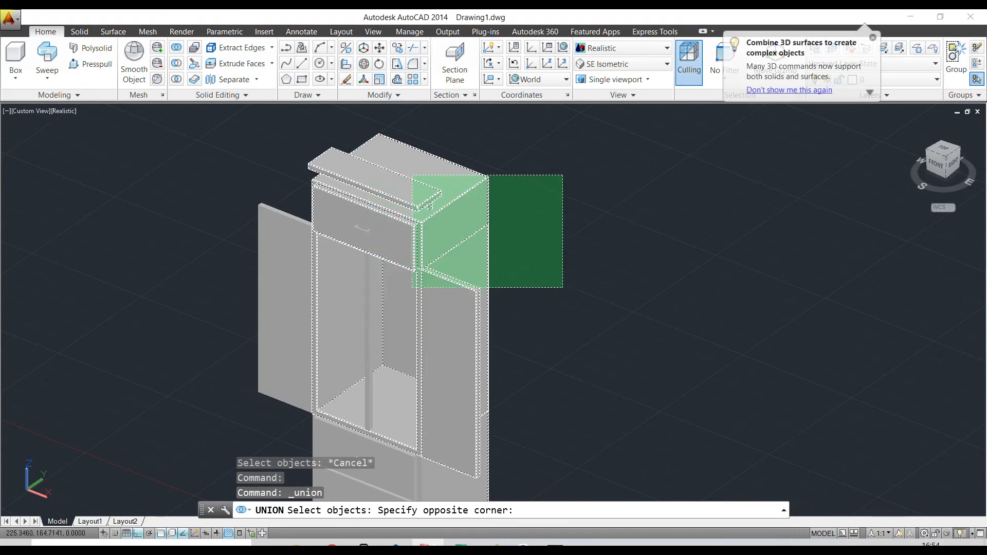
pyautogui.scroll(-3, 414, 226)
pyautogui.click(273, 447)
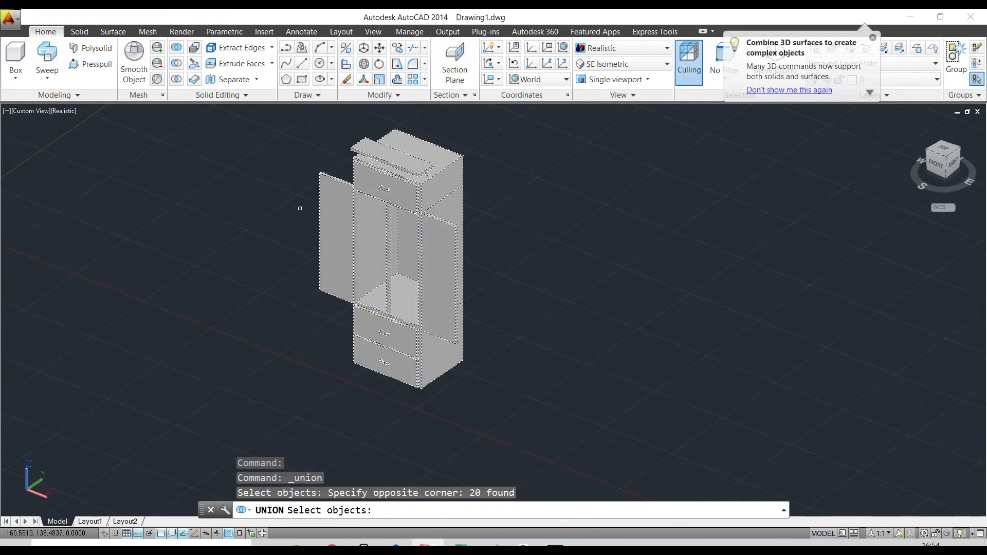
pyautogui.click(294, 147)
pyautogui.click(584, 437)
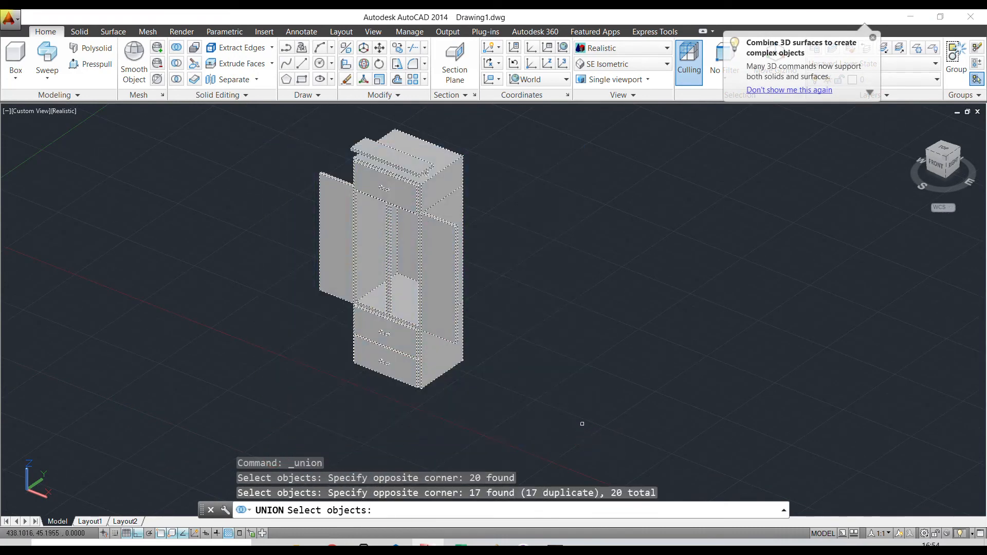
pyautogui.press('Return')
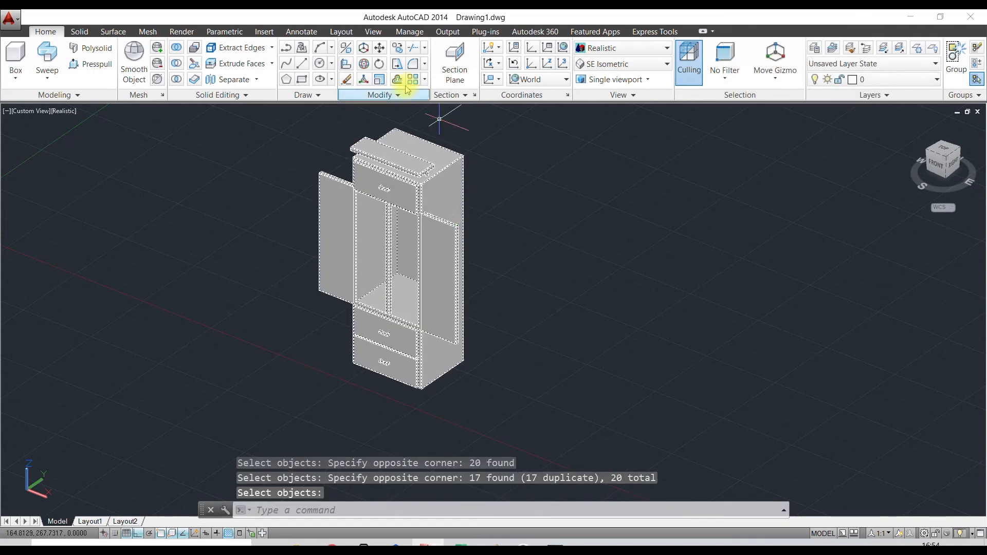
# - Try moving the united cabinet along the X axis to check which parts and lines stay behind
pyautogui.click(379, 48)
pyautogui.click(434, 152)
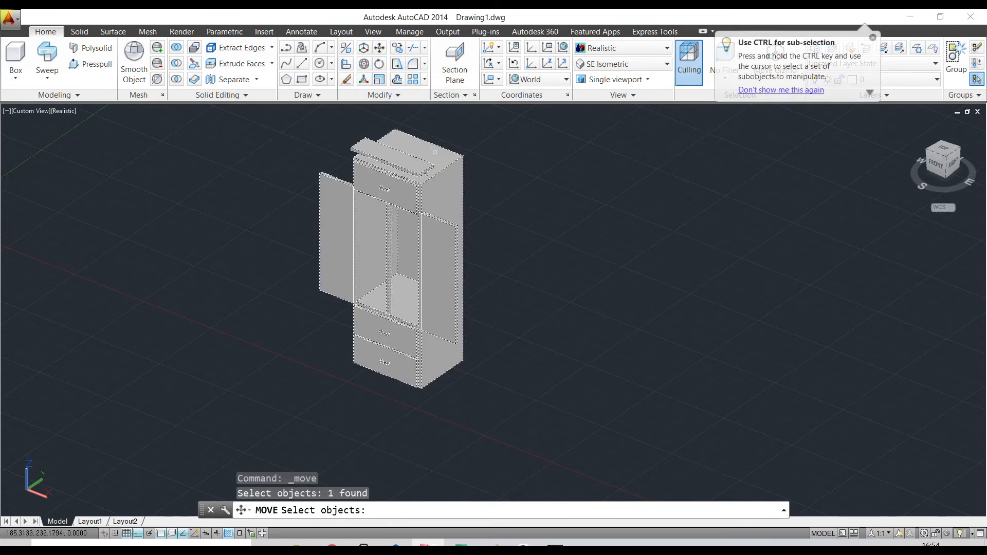
pyautogui.press('Return')
pyautogui.click(386, 173)
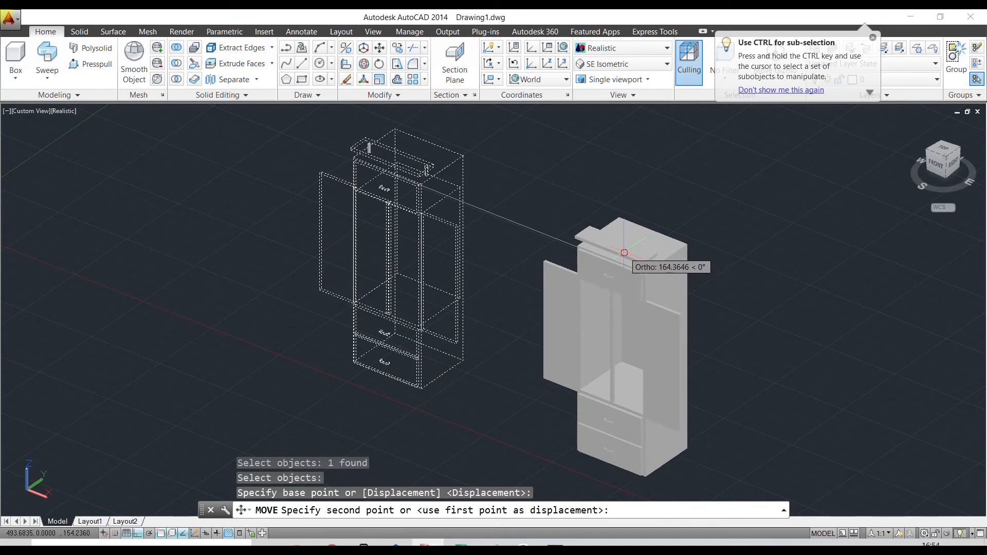
pyautogui.click(542, 243)
pyautogui.press('Escape')
pyautogui.scroll(5, 422, 139)
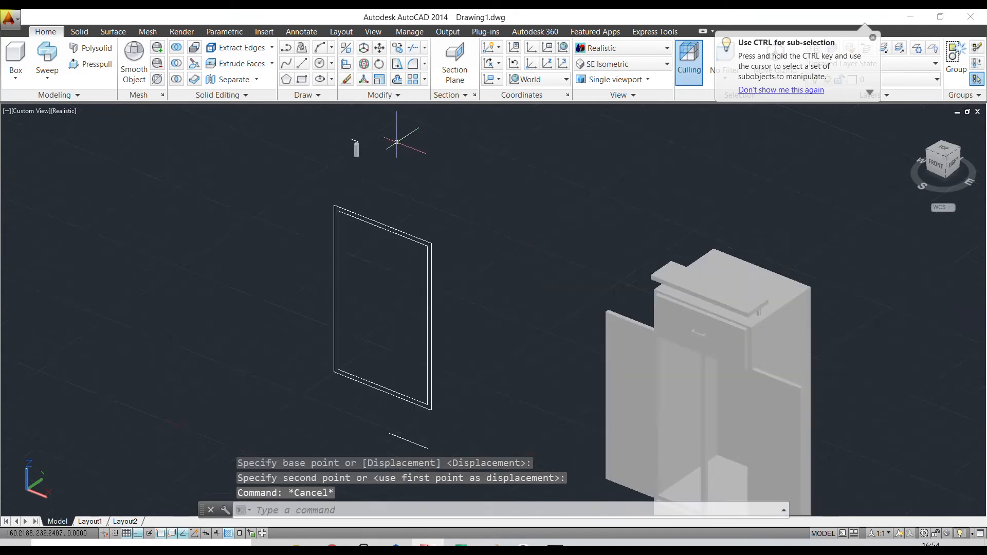
pyautogui.scroll(-4, 355, 128)
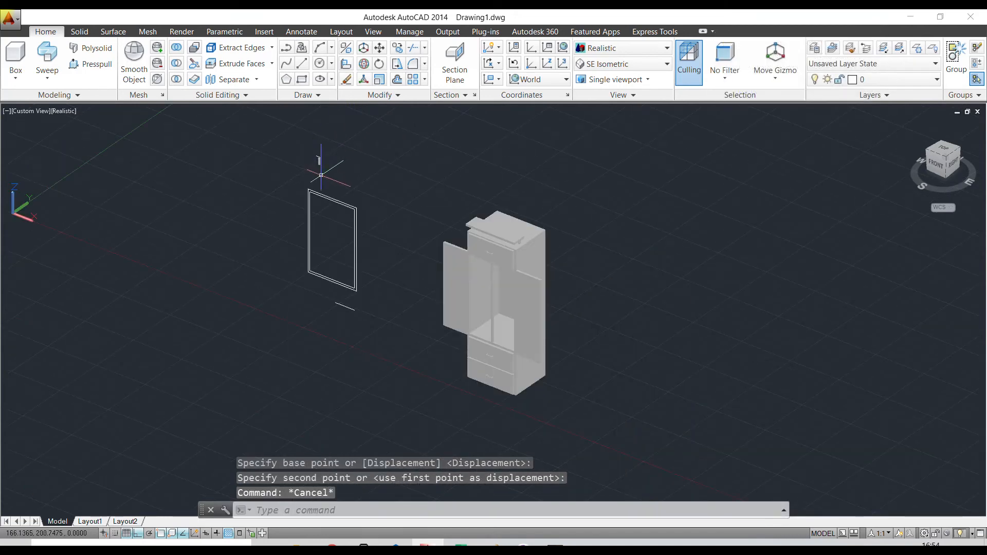
# - Undo the last move of the cabinet
pyautogui.write('u')
pyautogui.press('Return')
pyautogui.write('u')
pyautogui.press('Return')
pyautogui.moveTo(396, 168); pyautogui.dragTo(367, 206, button='middle')
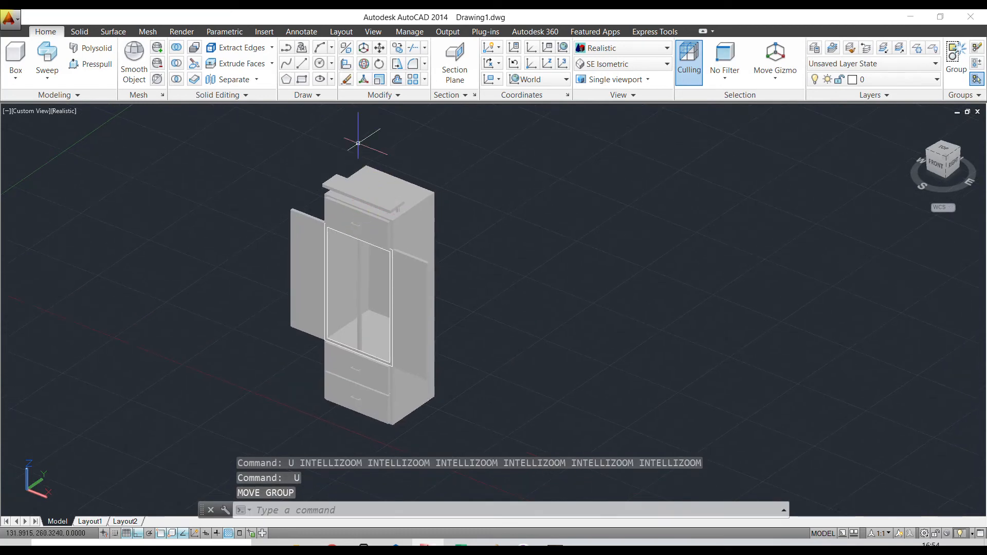
# - Unite the cabinet solid with the left cylinder under the top board that the first union missed
pyautogui.click(183, 47)
pyautogui.click(491, 125)
pyautogui.click(229, 451)
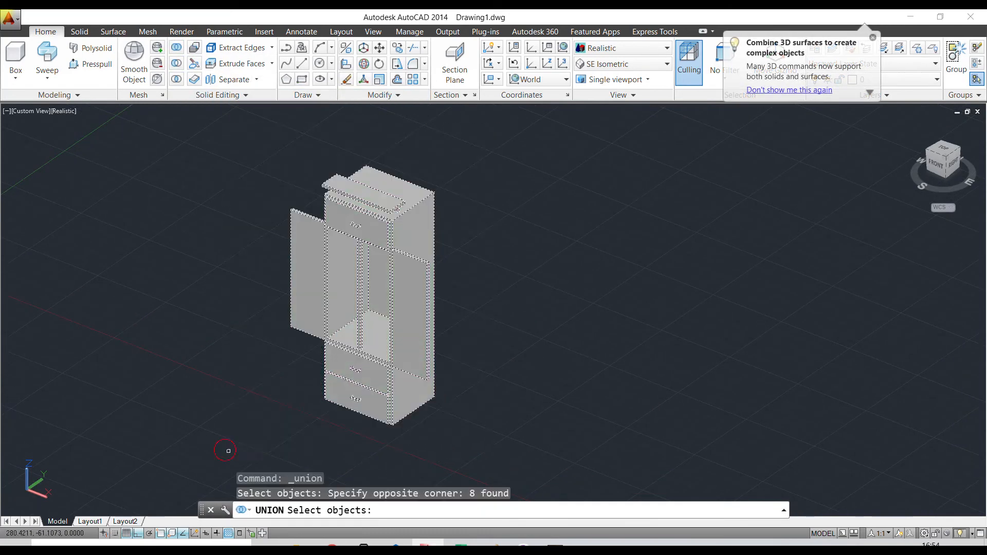
pyautogui.click(363, 162)
pyautogui.click(279, 199)
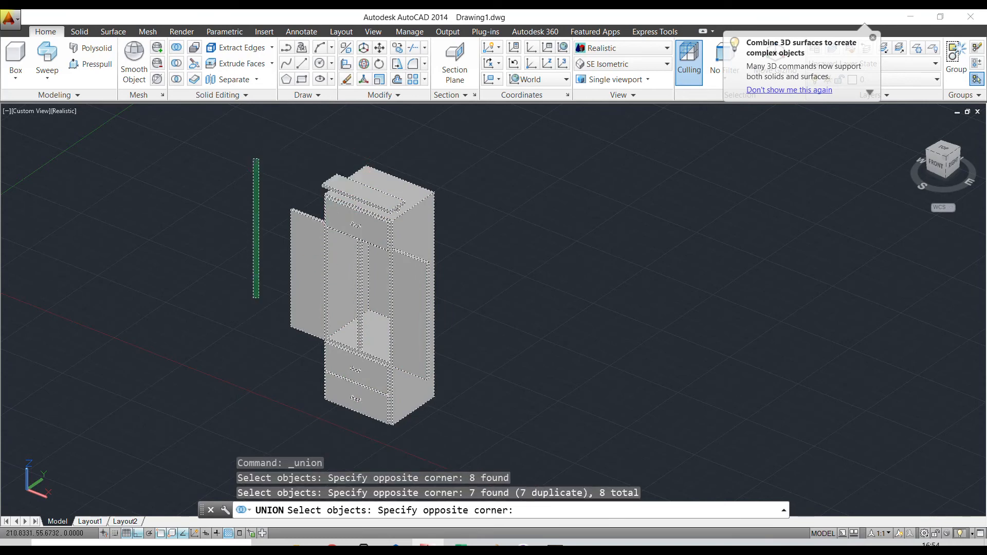
pyautogui.click(534, 476)
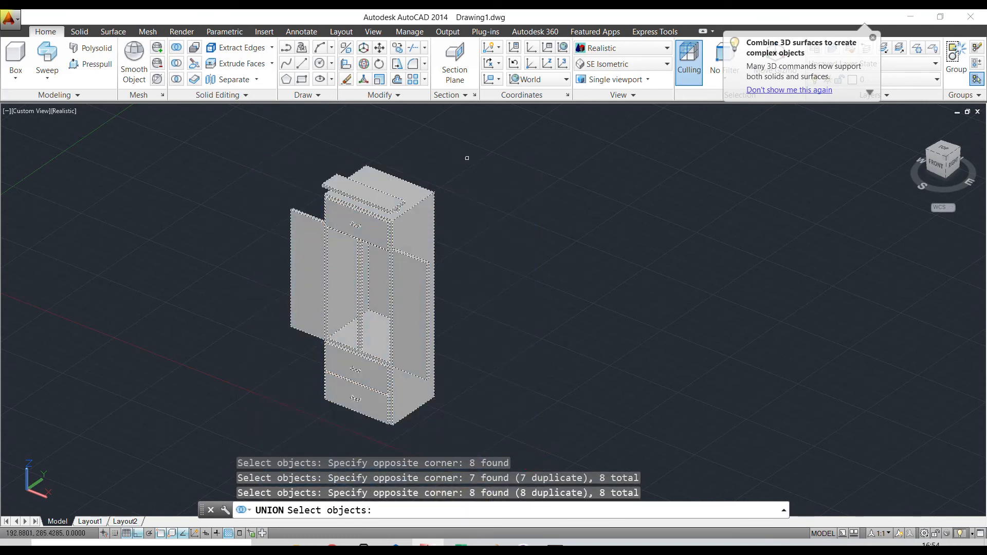
pyautogui.click(467, 157)
pyautogui.click(201, 445)
pyautogui.press('Return')
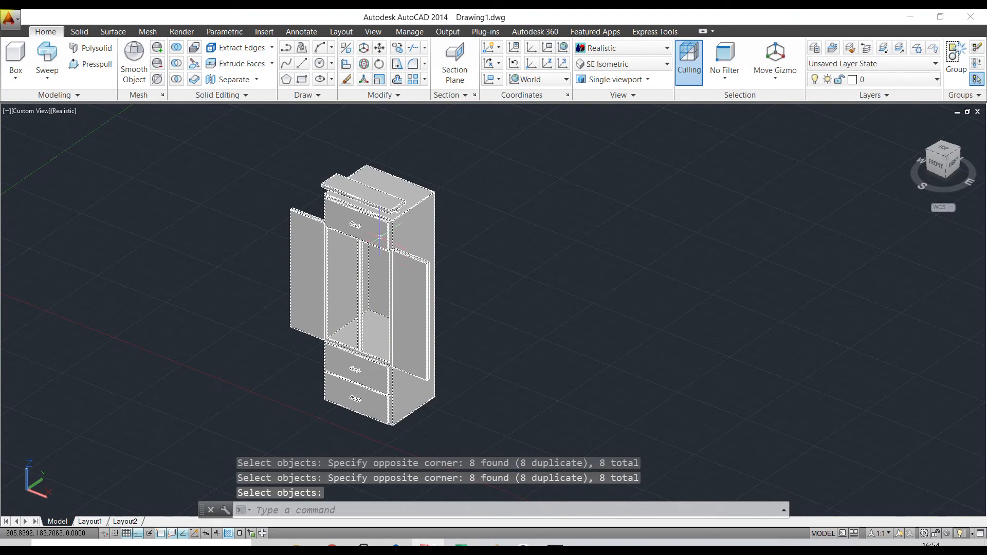
# - Orbit to the cabinet's left-front side and examine whether the top board and both cylinders belong to the united solid
pyautogui.scroll(8, 429, 170)
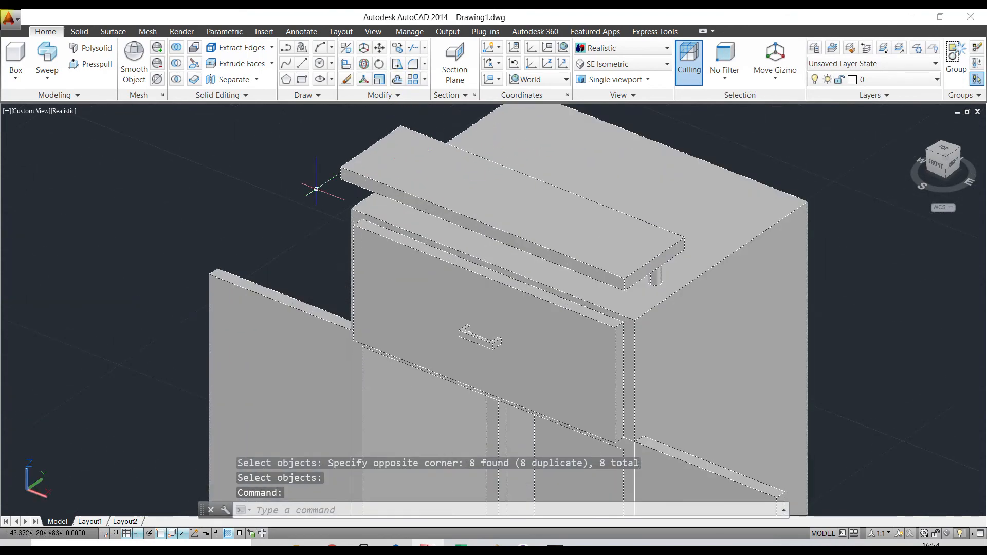
pyautogui.scroll(-4, 429, 170)
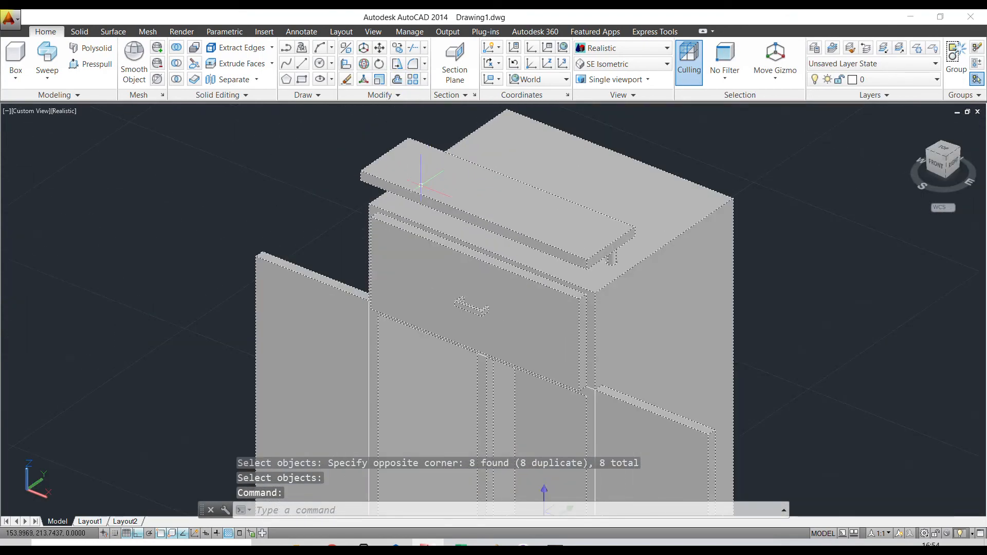
pyautogui.press('Escape')
pyautogui.write('3DO')
pyautogui.press('Return')
pyautogui.moveTo(425, 192); pyautogui.dragTo(579, 153)
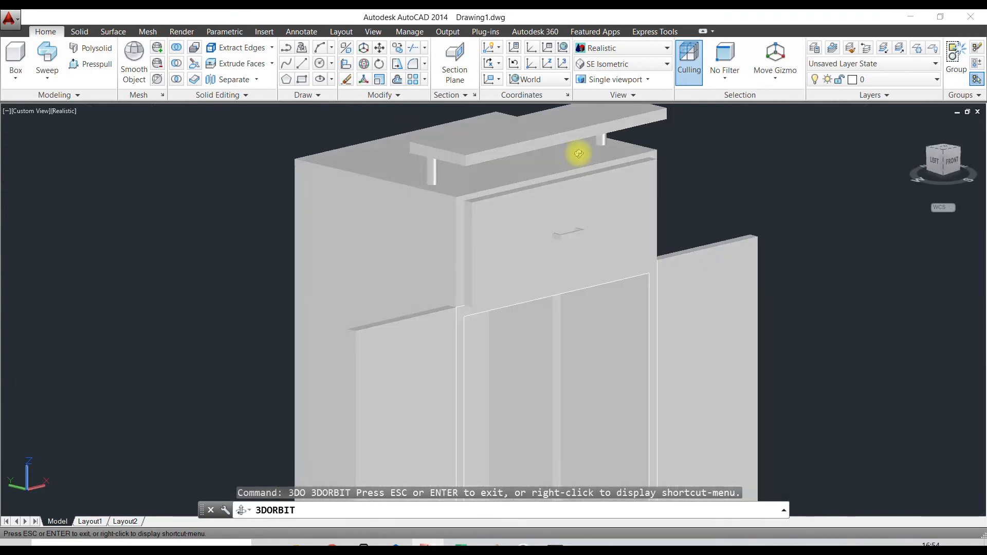
pyautogui.press('Escape')
pyautogui.click(470, 177)
pyautogui.scroll(4, 435, 162)
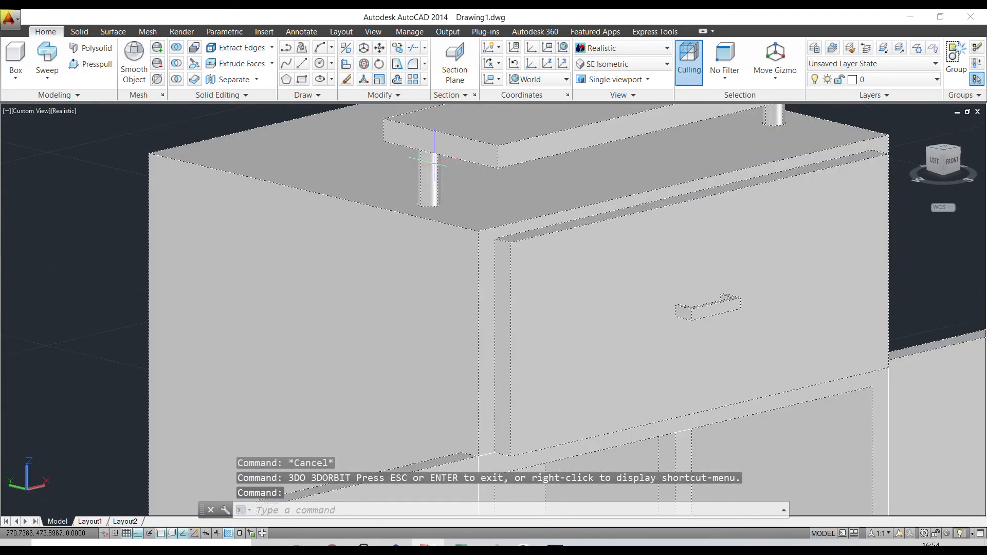
pyautogui.scroll(-6, 434, 162)
pyautogui.press('Escape')
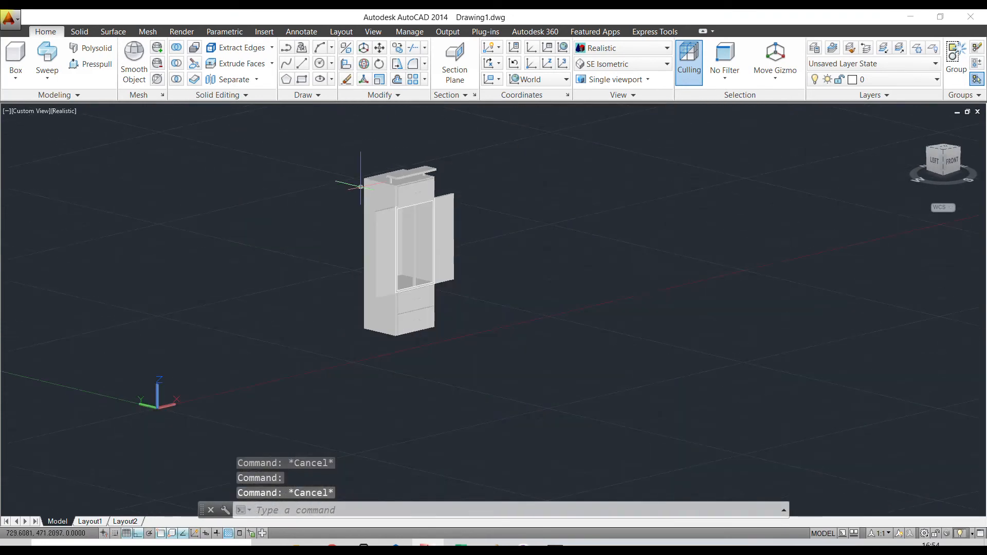
pyautogui.scroll(3, 407, 185)
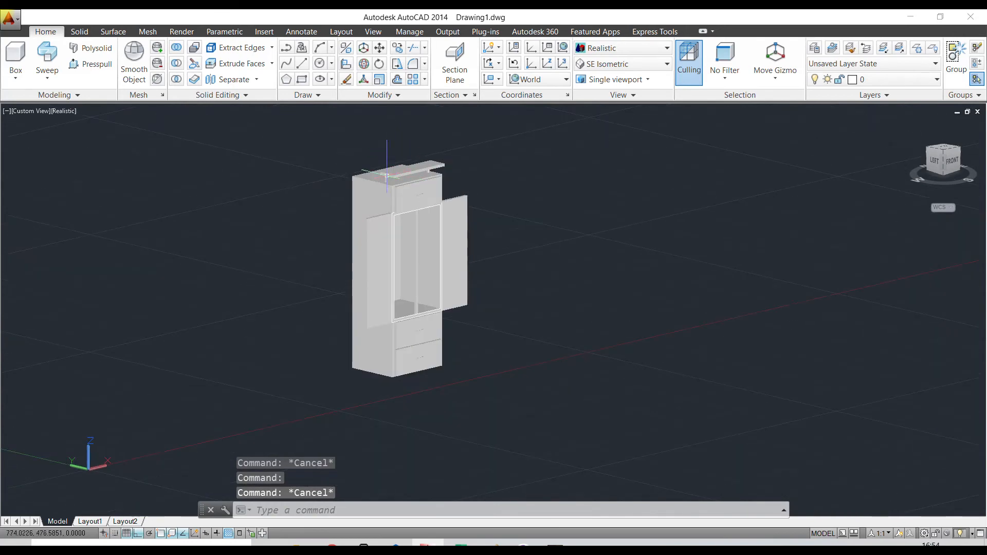
# - Move the united cabinet about 180 units along the positive X axis, away from the leftover construction geometry
pyautogui.click(379, 48)
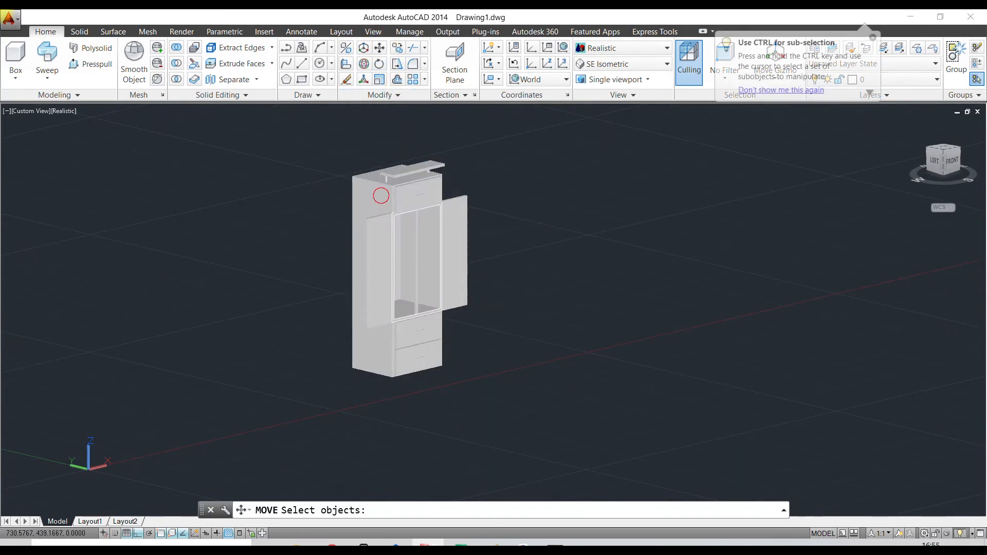
pyautogui.click(379, 194)
pyautogui.press('Return')
pyautogui.click(381, 197)
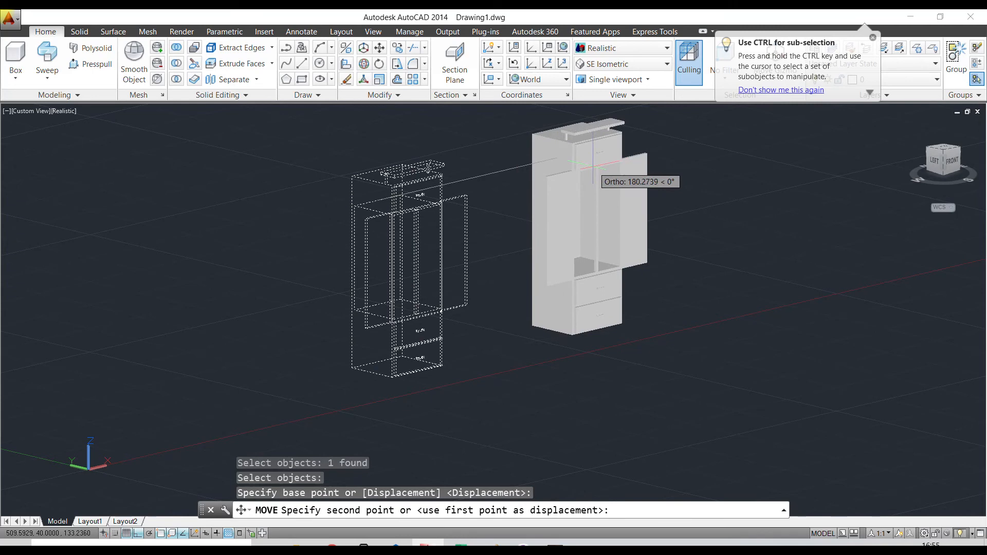
pyautogui.click(591, 163)
# - Erase the leftover rectangles and guide lines remaining at the cabinet's original place
pyautogui.scroll(5, 386, 149)
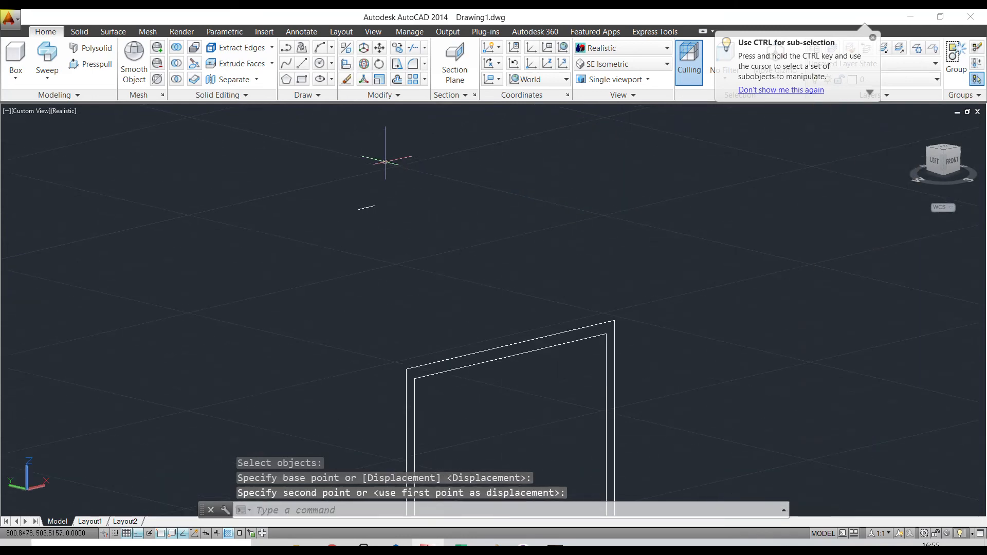
pyautogui.scroll(-5, 386, 155)
pyautogui.scroll(1, 388, 165)
pyautogui.click(479, 420)
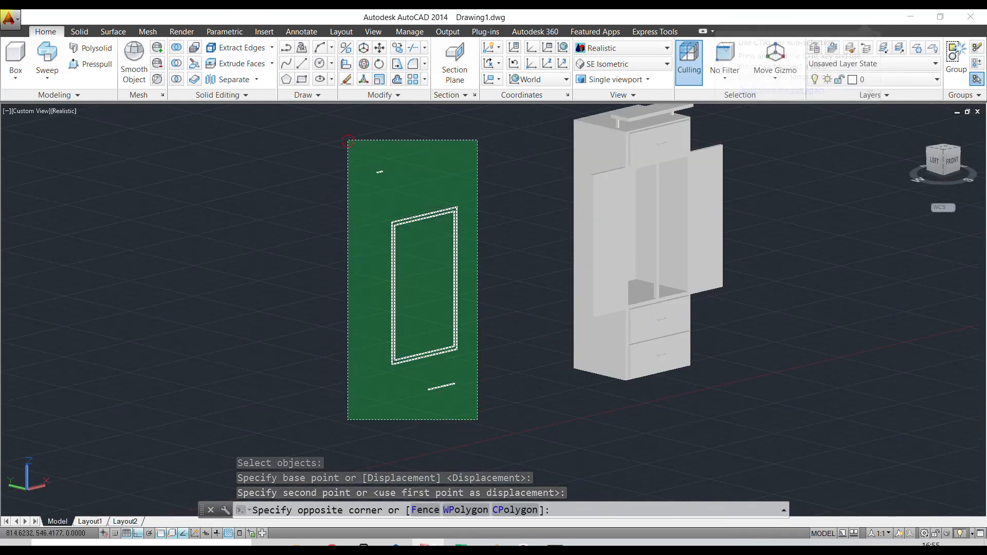
pyautogui.click(346, 139)
pyautogui.press('Delete')
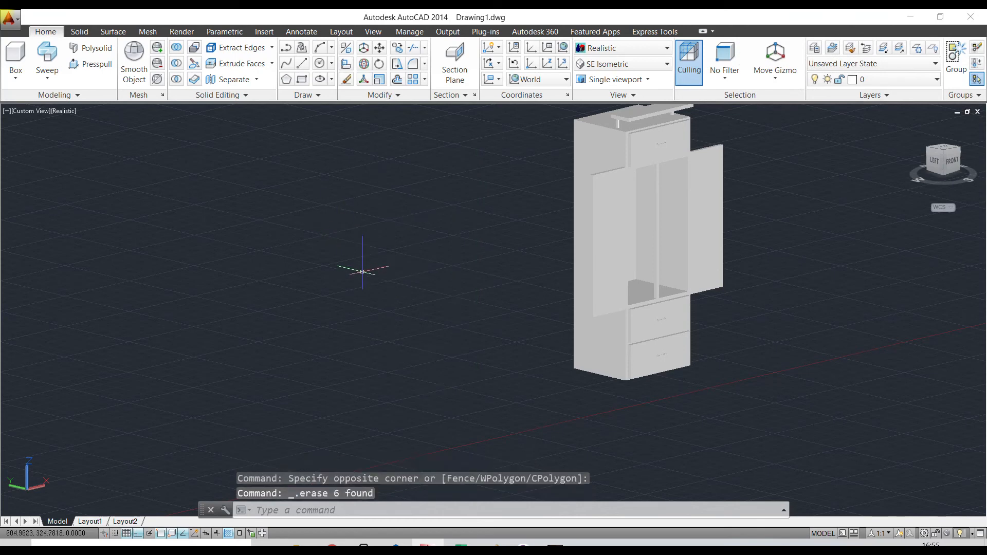
# - Orbit the model to inspect the whole cabinet from the other side
pyautogui.scroll(-2, 363, 271)
pyautogui.write('3DO')
pyautogui.press('Return')
pyautogui.moveTo(715, 213); pyautogui.dragTo(430, 217)
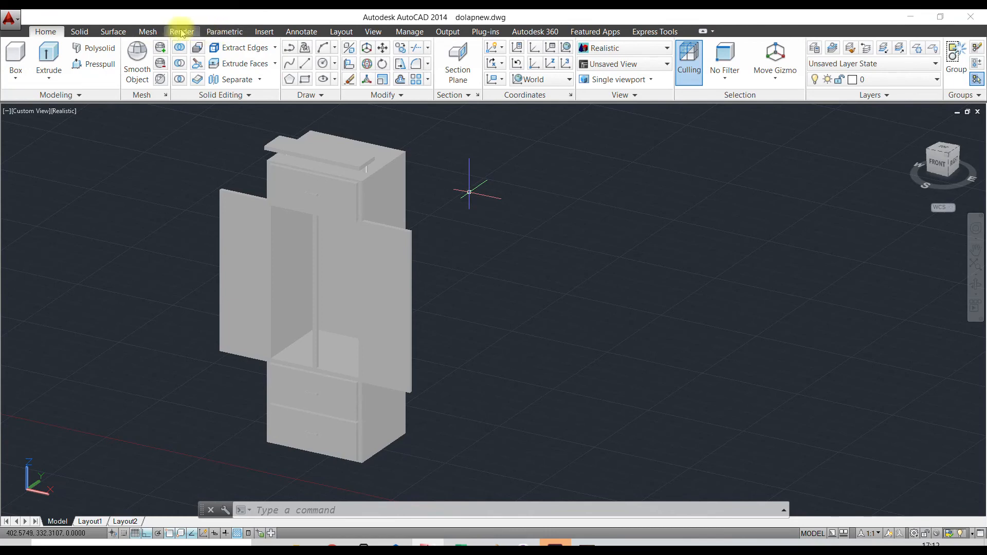
# - Open the Materials Browser and show the Wood category of the Autodesk Library
pyautogui.click(181, 32)
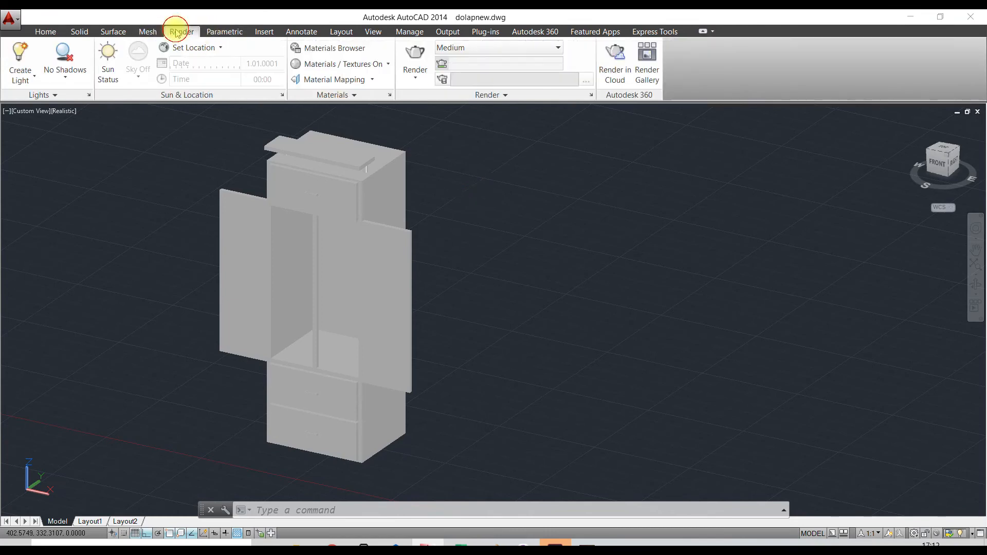
pyautogui.click(327, 47)
pyautogui.click(783, 227)
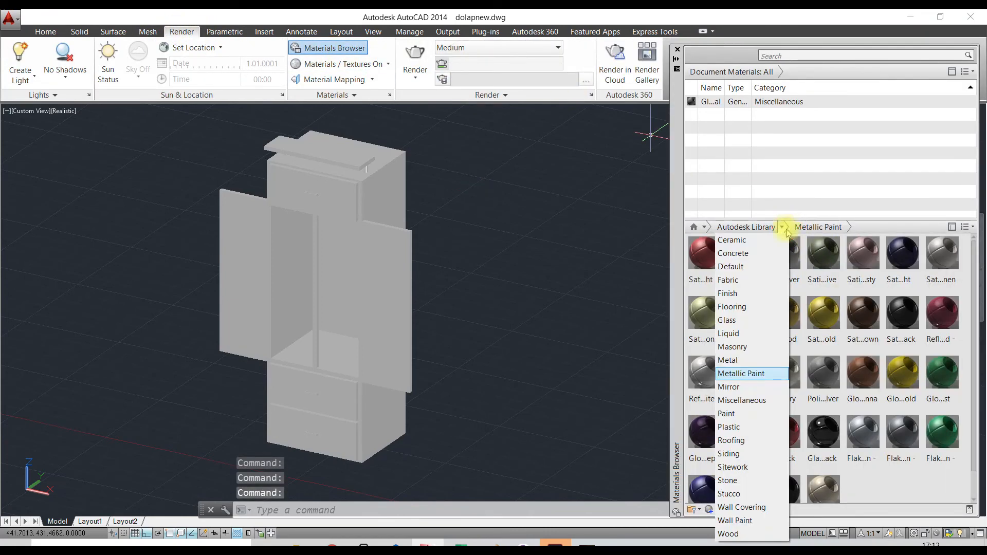
pyautogui.click(754, 534)
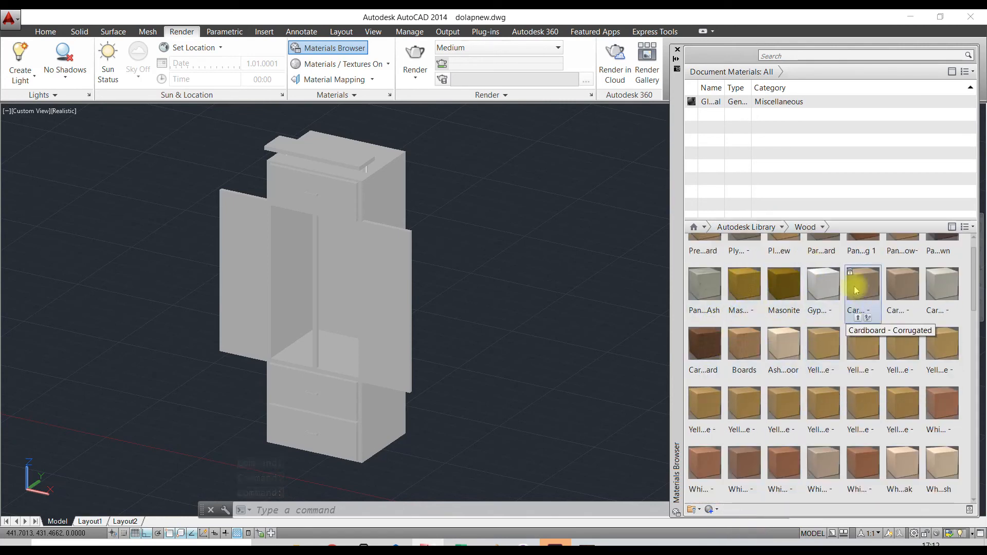
# - Apply the grey wood material labelled "She...ked" to the cabinet and check its look up close
pyautogui.scroll(-5, 872, 348)
pyautogui.scroll(3, 843, 343)
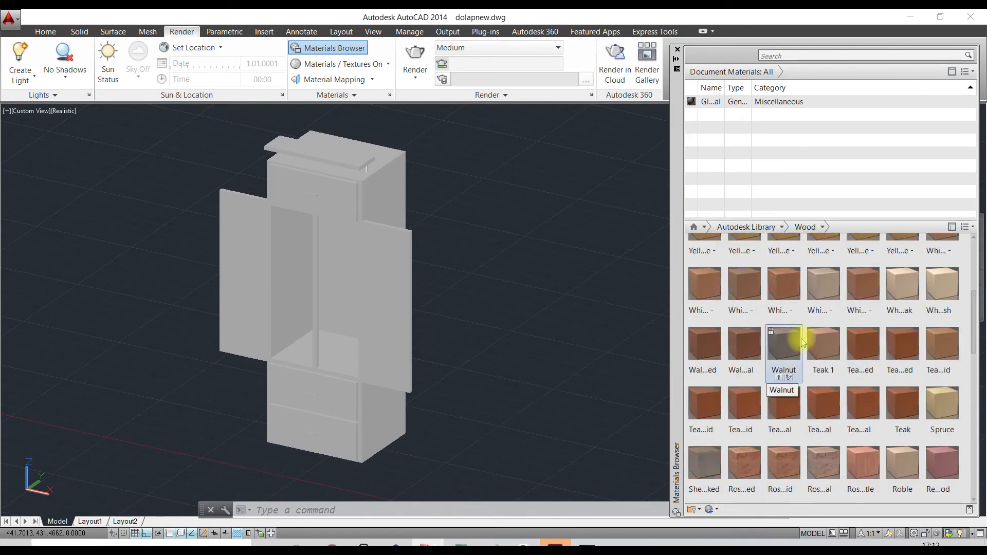
pyautogui.moveTo(712, 458); pyautogui.dragTo(344, 271)
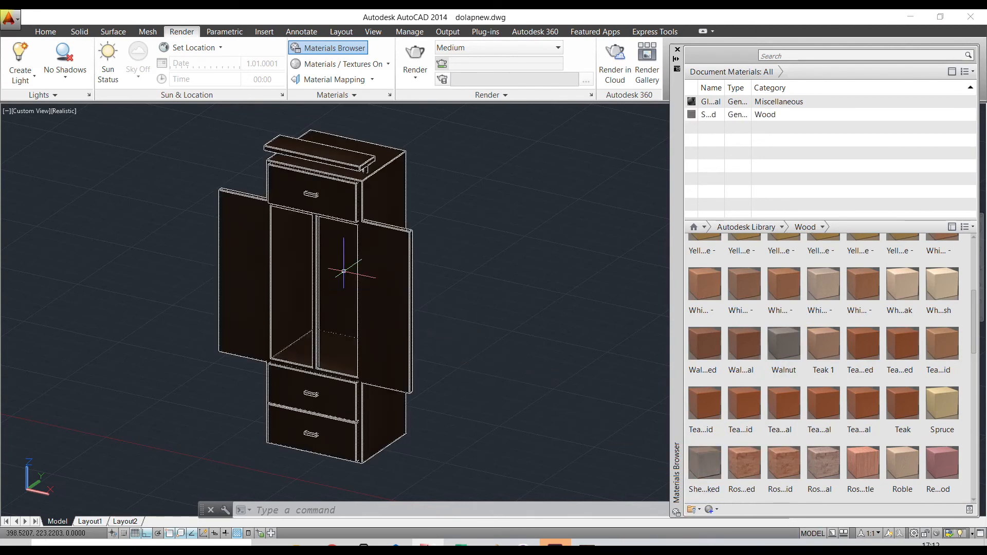
pyautogui.scroll(5, 315, 211)
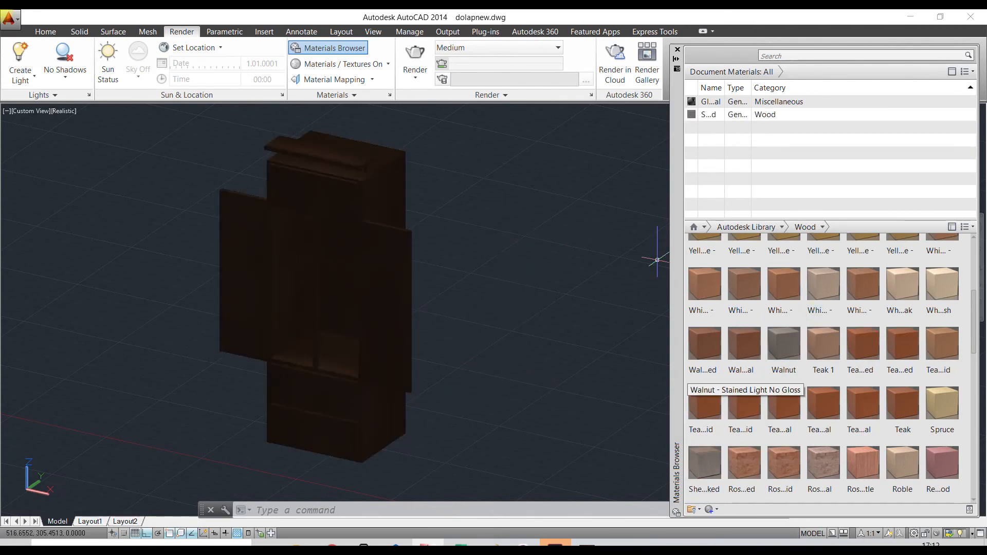
# - Apply the Bocote wood material to the cabinet
pyautogui.click(711, 458)
pyautogui.scroll(-10, 771, 418)
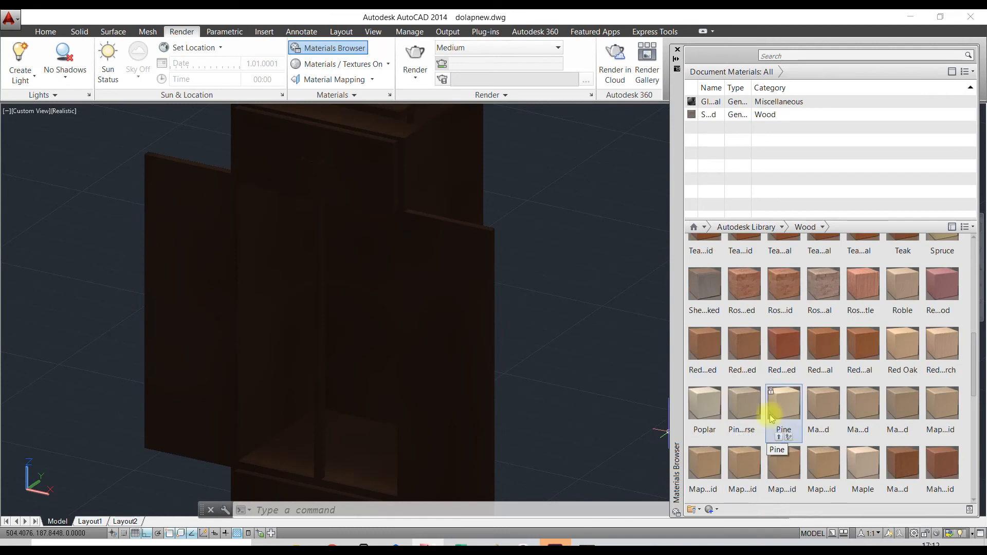
pyautogui.moveTo(780, 341); pyautogui.dragTo(386, 312)
pyautogui.scroll(-5, 387, 312)
pyautogui.scroll(-2, 577, 260)
pyautogui.scroll(2, 526, 268)
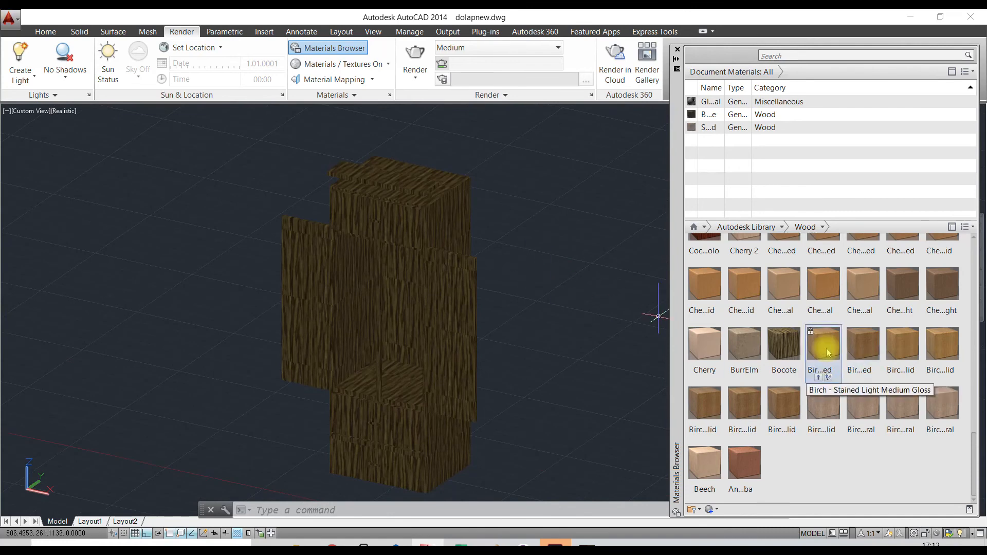
# - Apply Birch - Stained Light Medium Gloss to the cabinet, and replace it with the neighbouring darker stained birch
pyautogui.moveTo(828, 353); pyautogui.dragTo(446, 326)
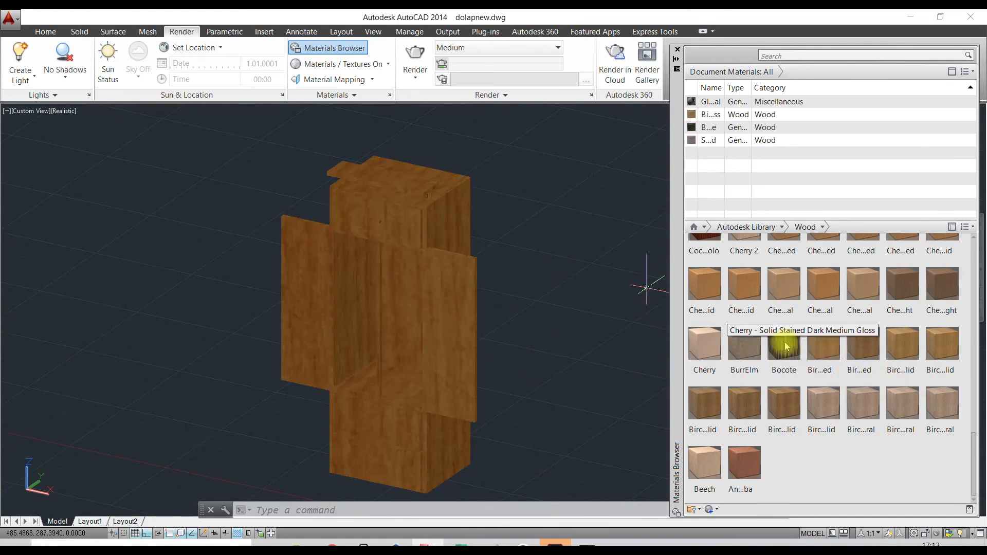
pyautogui.moveTo(849, 344); pyautogui.dragTo(405, 308)
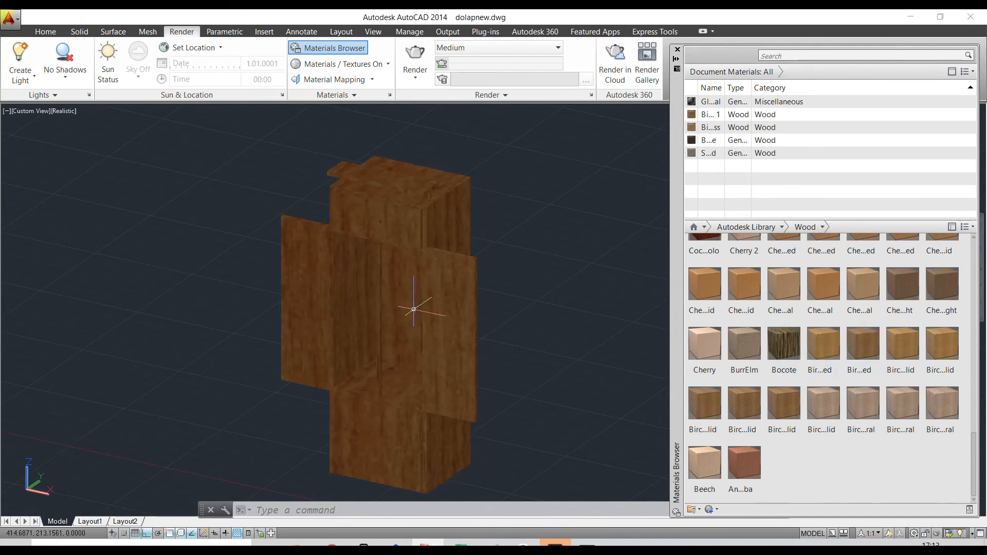
# - Try another stained solid birch and two other library woods on the cabinet, and go to the wood panel materials
pyautogui.moveTo(801, 425); pyautogui.dragTo(408, 309)
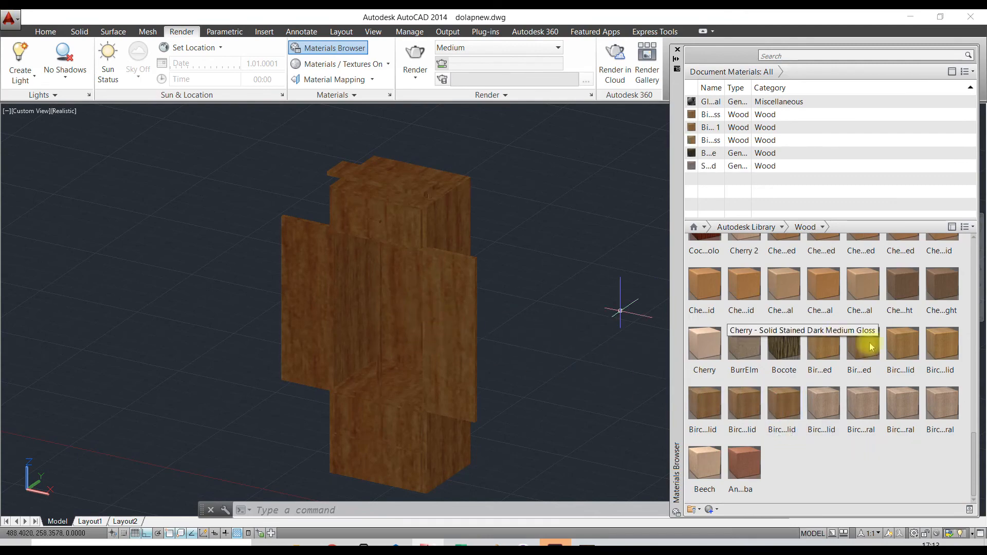
pyautogui.scroll(3, 758, 340)
pyautogui.scroll(5, 741, 342)
pyautogui.moveTo(709, 308); pyautogui.dragTo(418, 288)
pyautogui.moveTo(782, 282); pyautogui.dragTo(395, 308)
pyautogui.scroll(3, 408, 254)
pyautogui.scroll(-2, 408, 253)
pyautogui.scroll(-3, 851, 315)
pyautogui.scroll(-5, 851, 314)
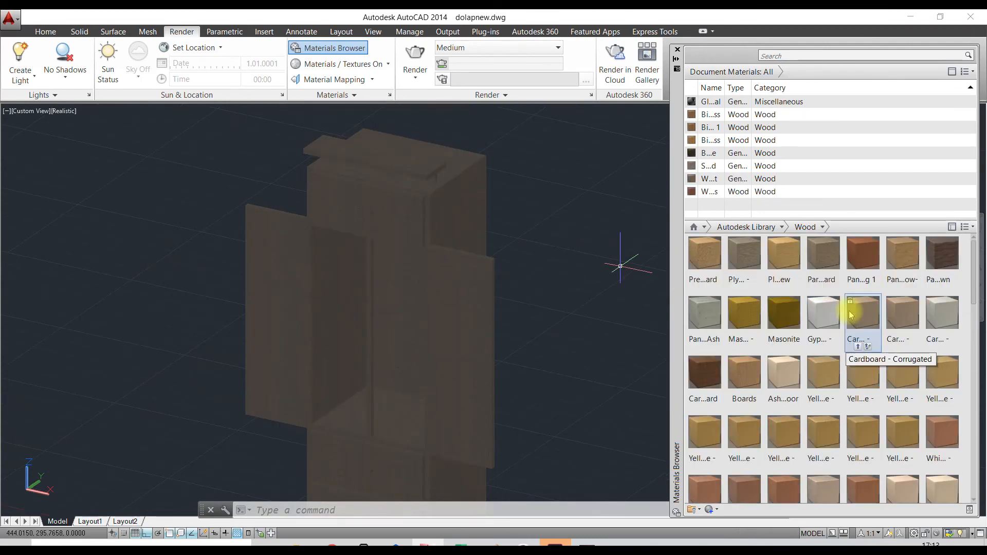
# - Try the gypsum, light cardboard, masonite, dark cardboard and Boards materials on the cabinet one after another
pyautogui.moveTo(823, 312); pyautogui.dragTo(385, 322)
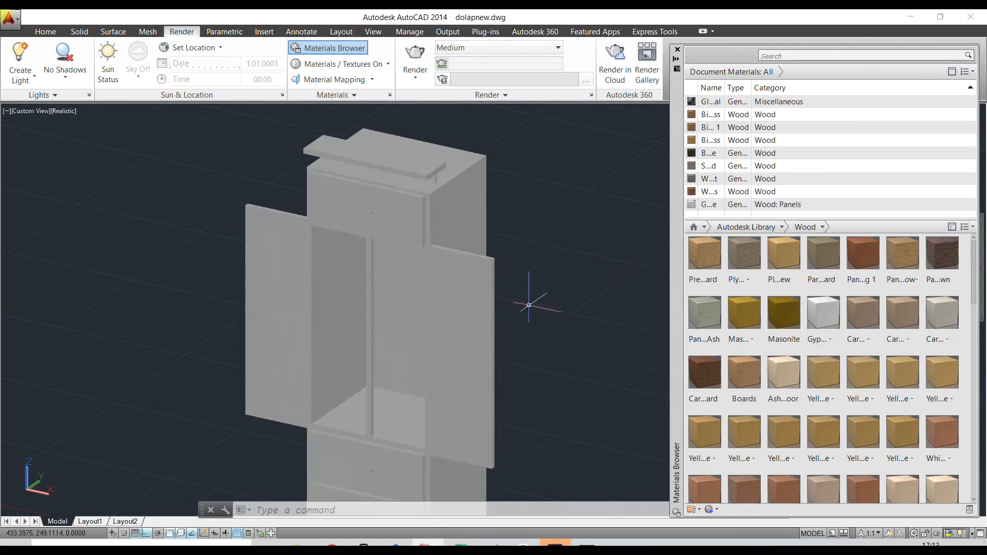
pyautogui.moveTo(940, 313); pyautogui.dragTo(432, 290)
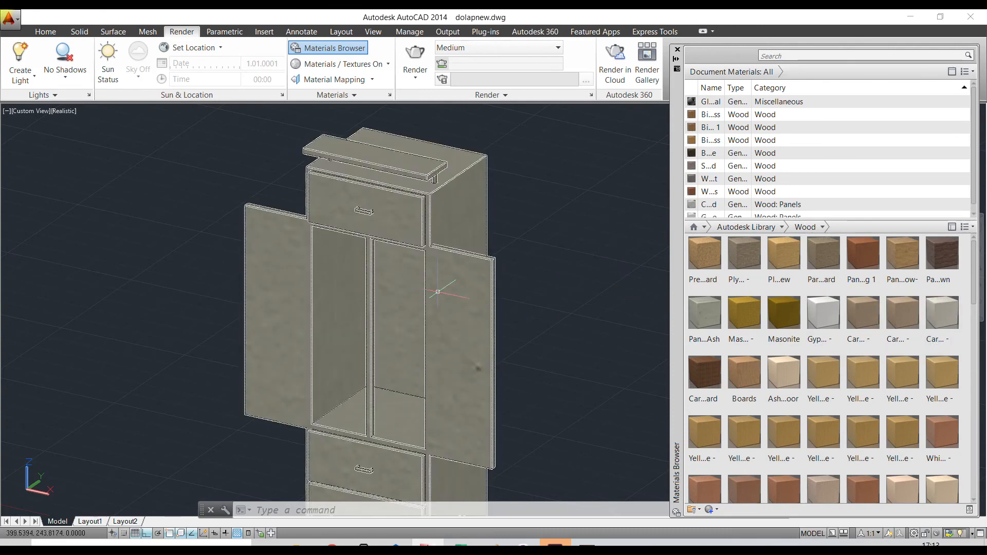
pyautogui.moveTo(745, 312); pyautogui.dragTo(458, 310)
pyautogui.moveTo(348, 338); pyautogui.dragTo(409, 335)
pyautogui.moveTo(704, 372); pyautogui.dragTo(396, 311)
pyautogui.moveTo(745, 374); pyautogui.dragTo(425, 314)
pyautogui.scroll(-1, 424, 313)
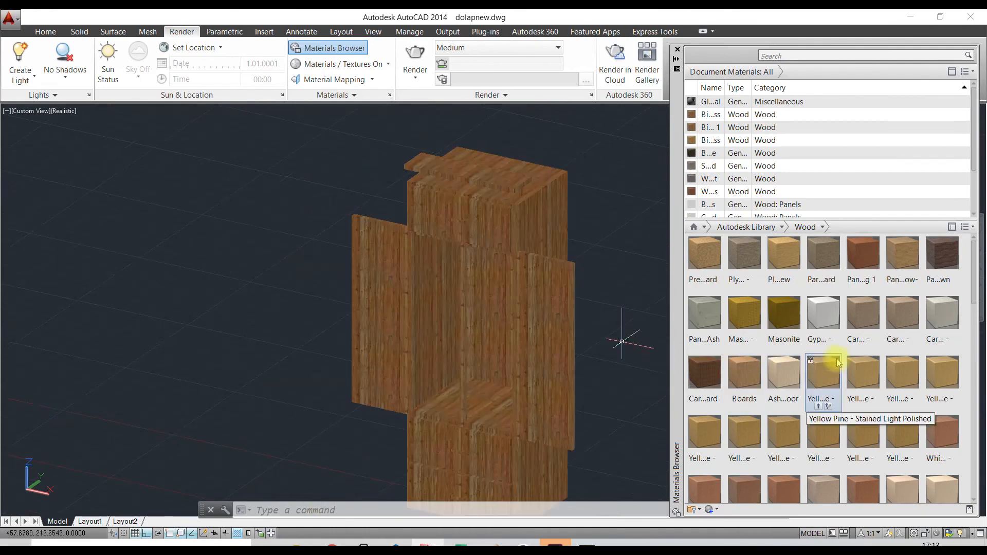
# - Apply the light ash material labelled "Ash...oor" to the cabinet and orbit it to show its right side
pyautogui.moveTo(783, 396); pyautogui.dragTo(525, 284)
pyautogui.moveTo(525, 284); pyautogui.dragTo(401, 294, button='middle')
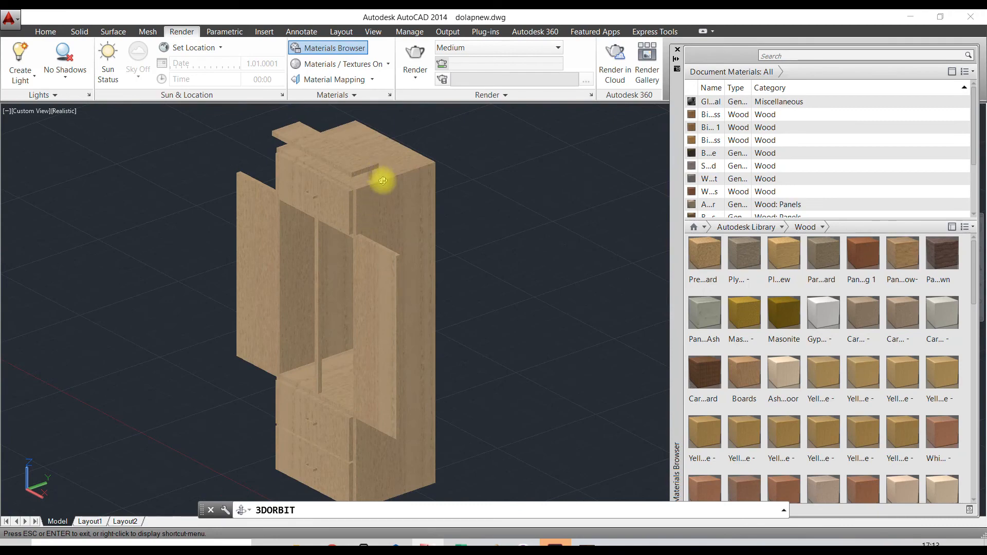
pyautogui.keyDown('shift'); pyautogui.moveTo(383, 181); pyautogui.dragTo(398, 183, button='middle'); pyautogui.keyUp('shift')
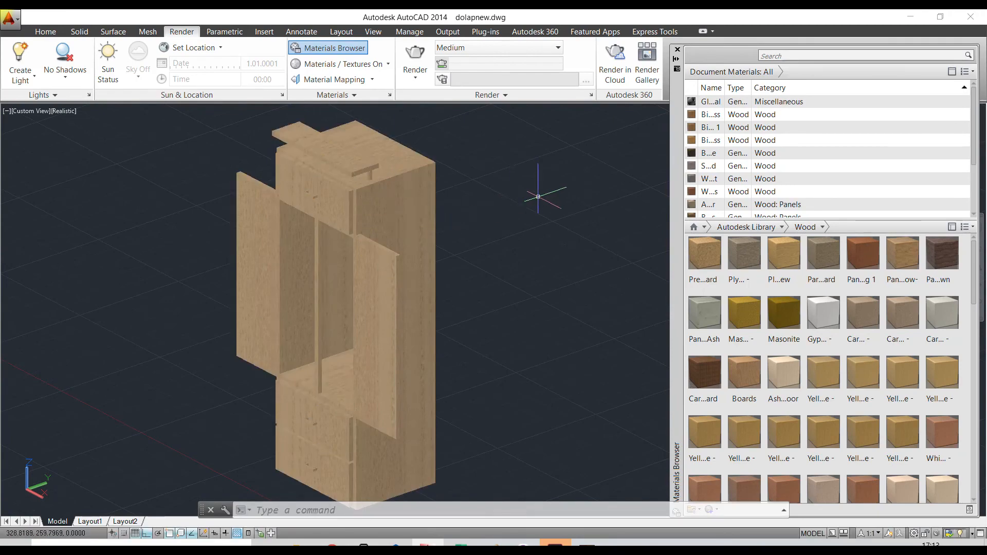
# - Explode the united cabinet solid so that its individual faces can take separate materials
pyautogui.scroll(4, 382, 145)
pyautogui.scroll(2, 318, 245)
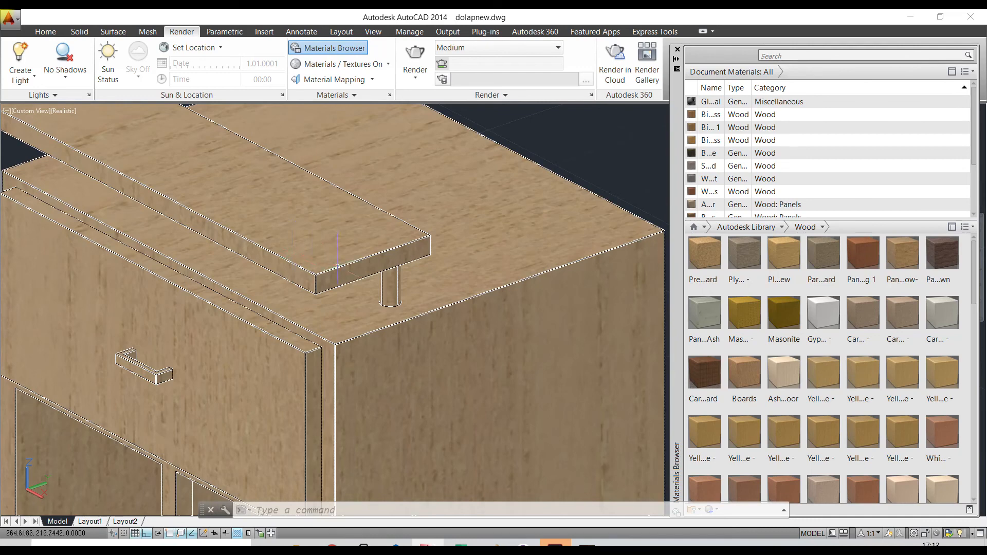
pyautogui.click(408, 291)
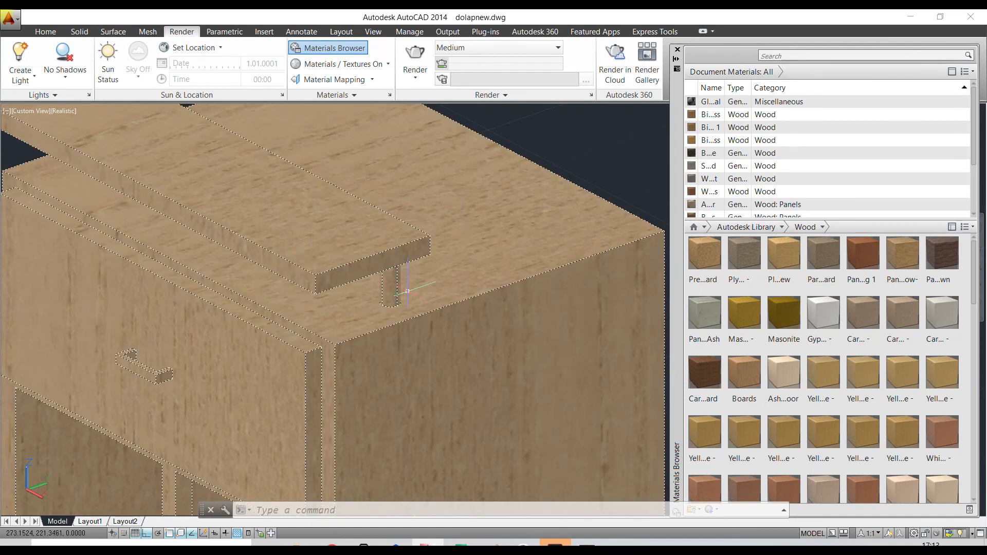
pyautogui.click(46, 32)
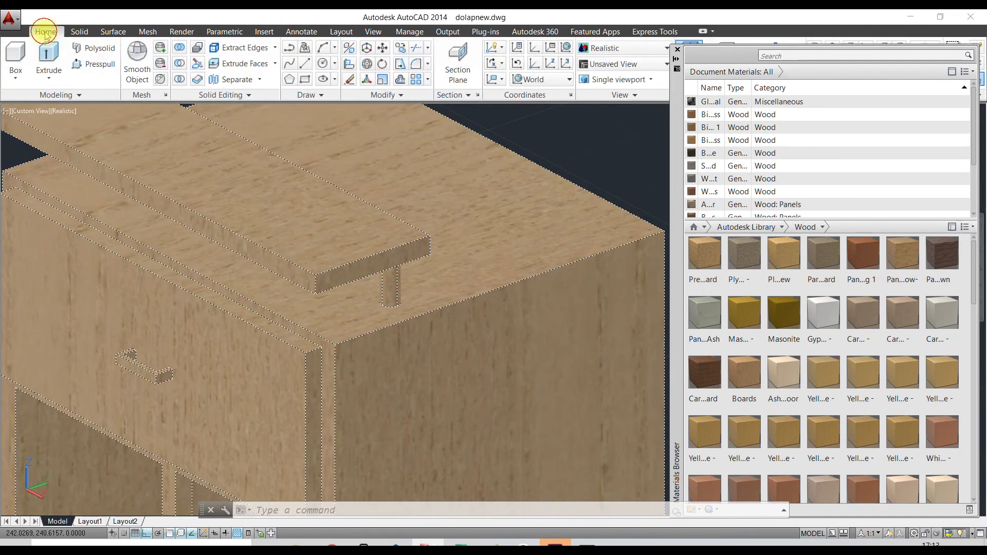
pyautogui.click(424, 97)
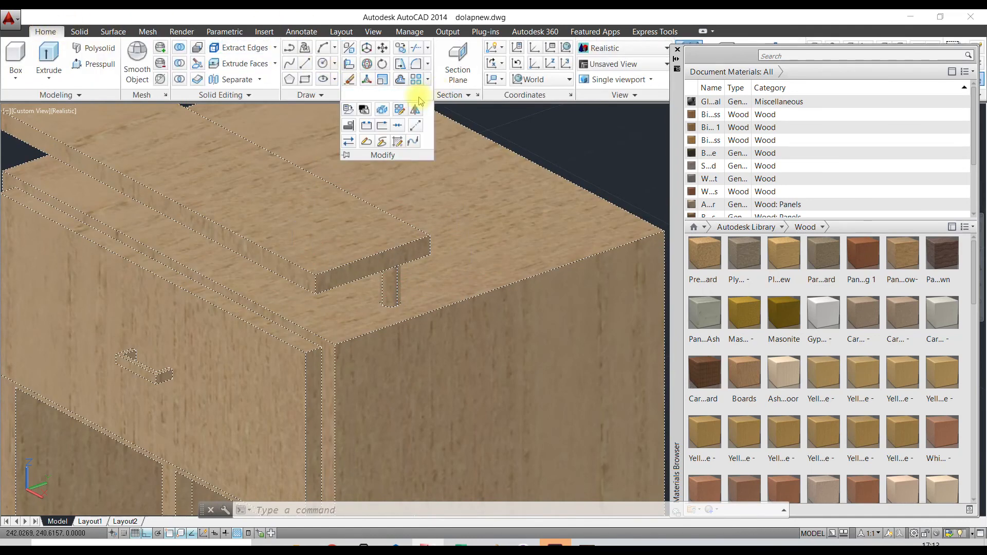
pyautogui.click(381, 110)
# - Show the Metallic Paint category of the Autodesk Library and apply the bluish-grey flake paint to the near post under the top board
pyautogui.scroll(-1, 746, 205)
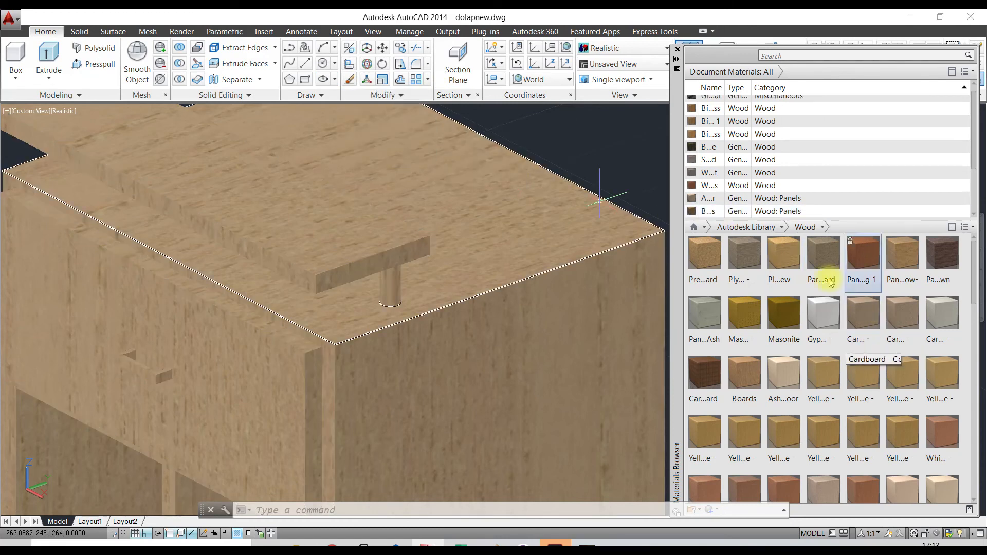
pyautogui.click(781, 227)
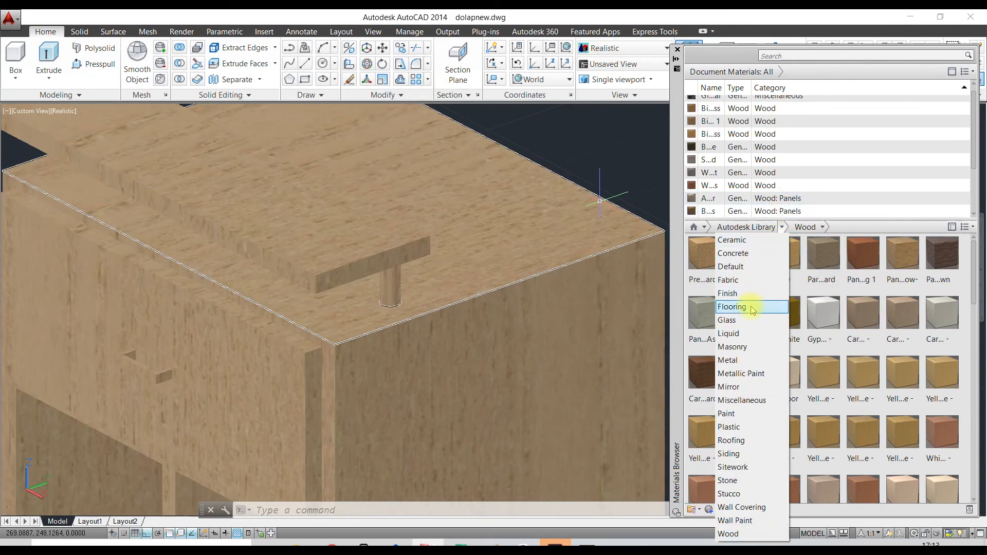
pyautogui.click(739, 375)
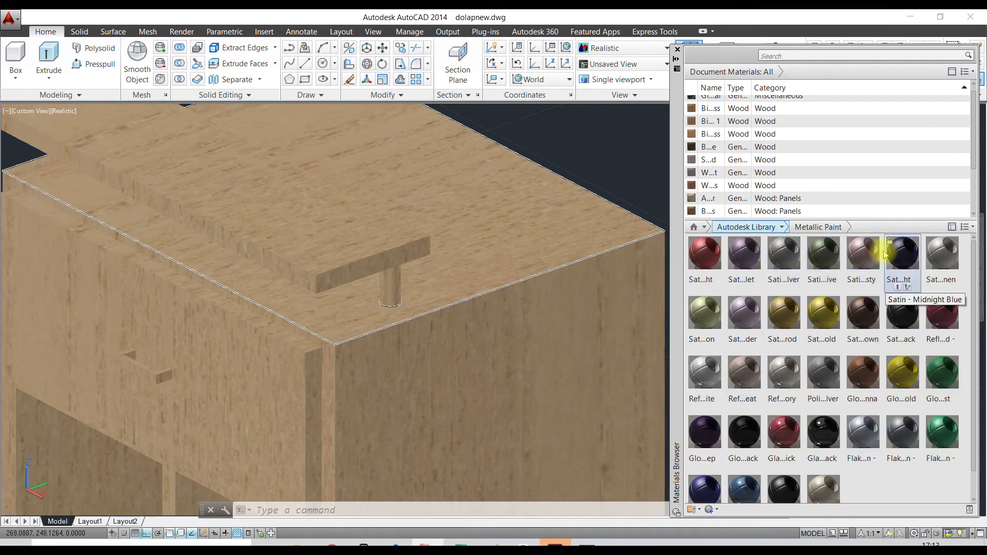
pyautogui.click(868, 441)
pyautogui.moveTo(396, 276); pyautogui.dragTo(394, 279)
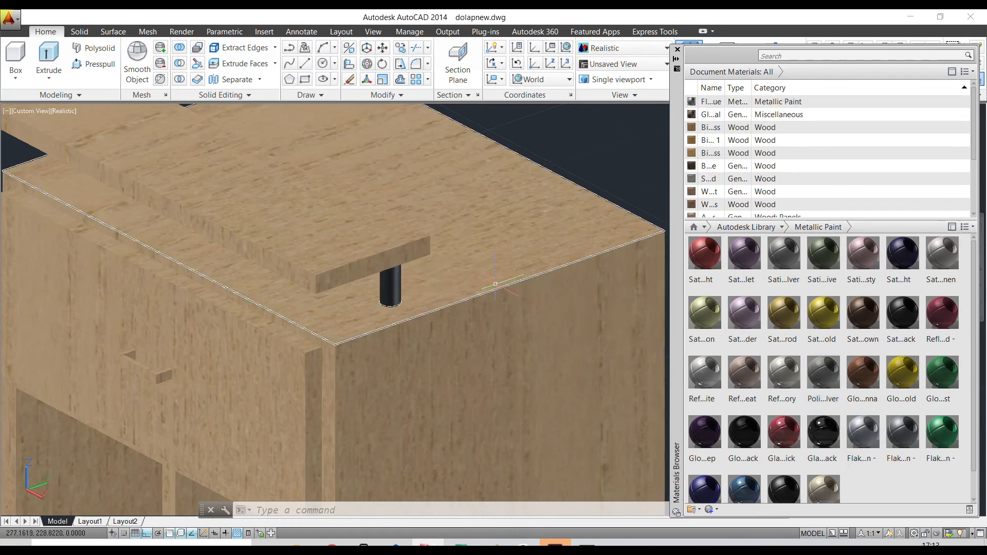
# - Apply the same bluish-grey flake metallic paint to the other post under the top board, and reapply it to the first post
pyautogui.moveTo(317, 246); pyautogui.dragTo(397, 249, button='middle')
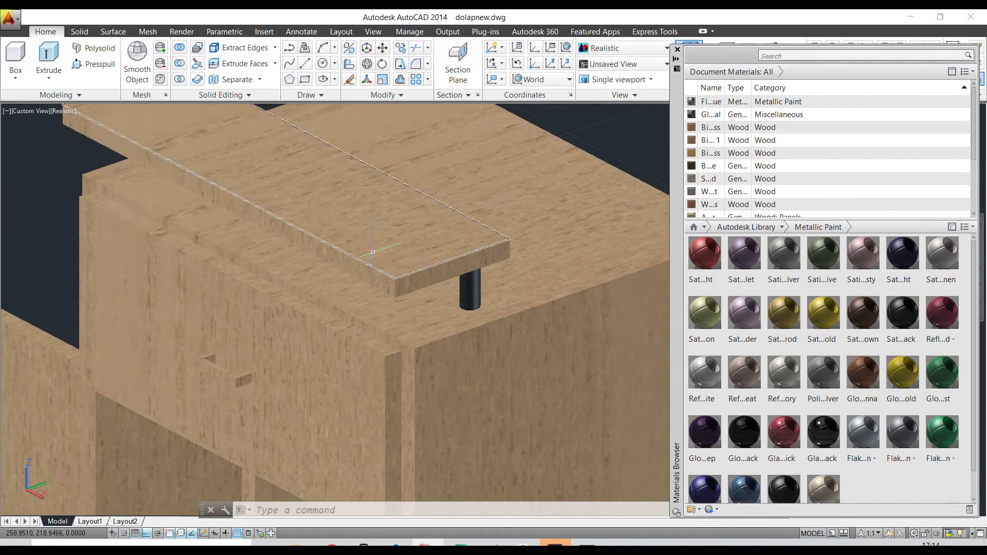
pyautogui.write('3DORBIT')
pyautogui.press('Return')
pyautogui.moveTo(375, 253); pyautogui.dragTo(528, 258)
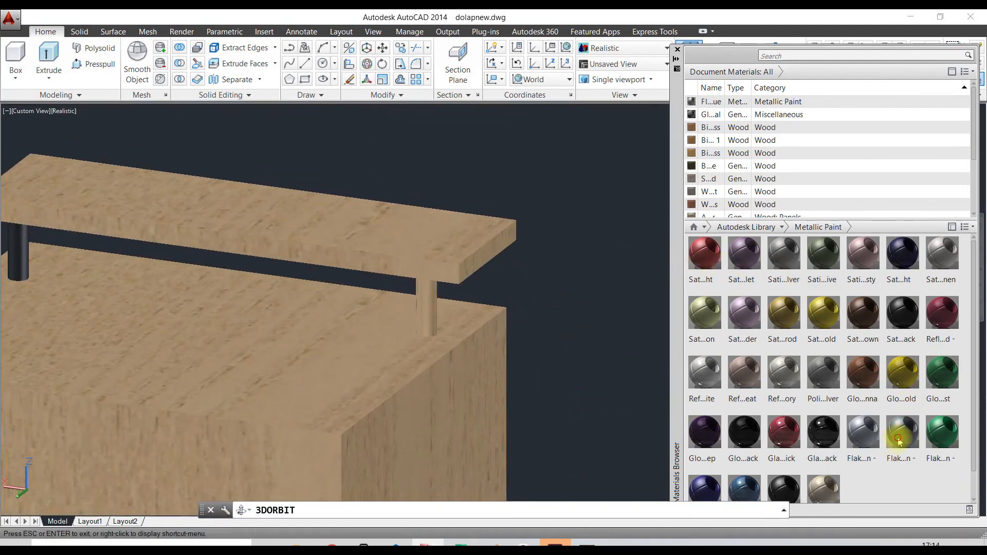
pyautogui.press('Escape')
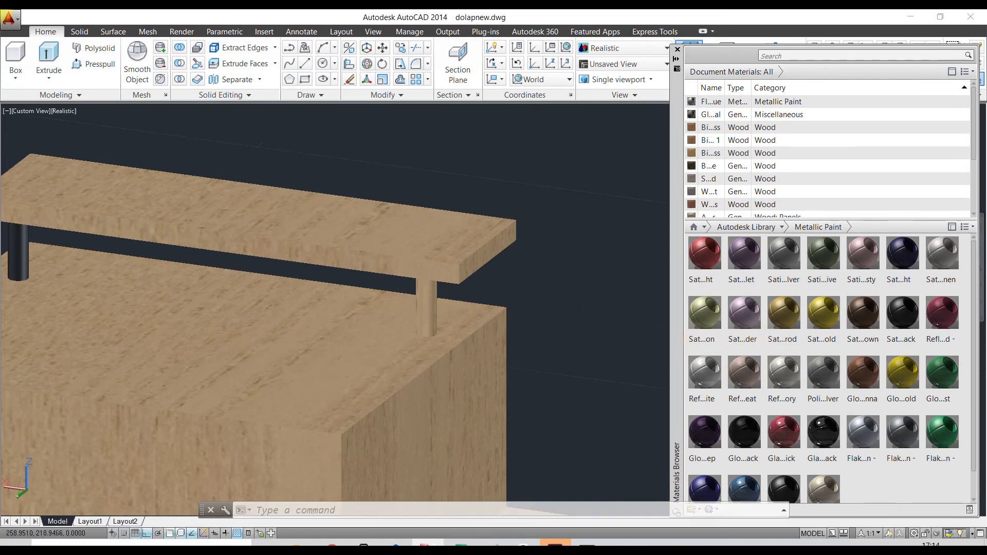
pyautogui.moveTo(902, 432); pyautogui.dragTo(427, 300)
pyautogui.moveTo(863, 432)
pyautogui.mouseDown()
pyautogui.moveTo(419, 297)
pyautogui.moveTo(403, 312)
pyautogui.mouseUp()
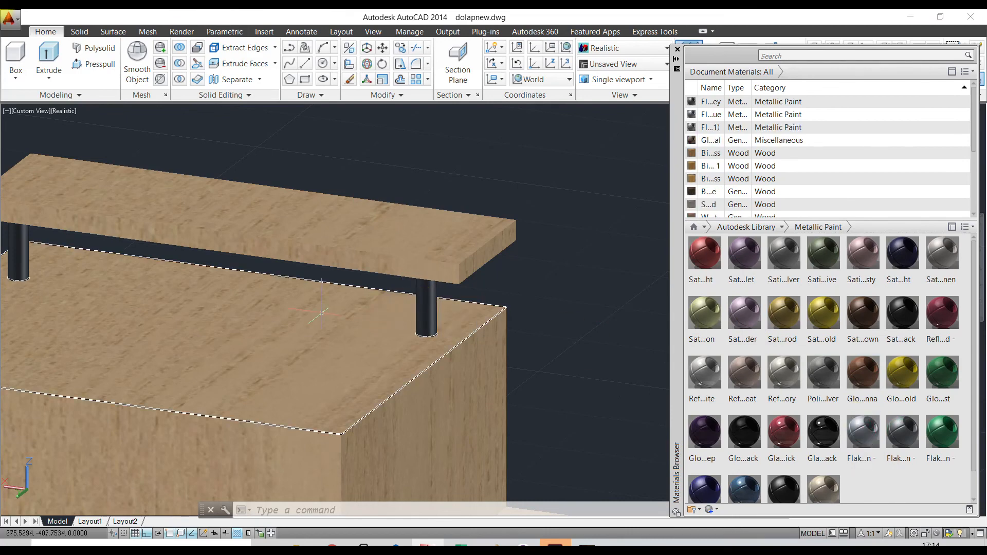
pyautogui.moveTo(242, 293); pyautogui.dragTo(317, 318, button='middle')
pyautogui.moveTo(843, 405)
pyautogui.mouseDown()
pyautogui.moveTo(869, 437)
pyautogui.moveTo(379, 297)
pyautogui.moveTo(90, 261)
pyautogui.mouseUp()
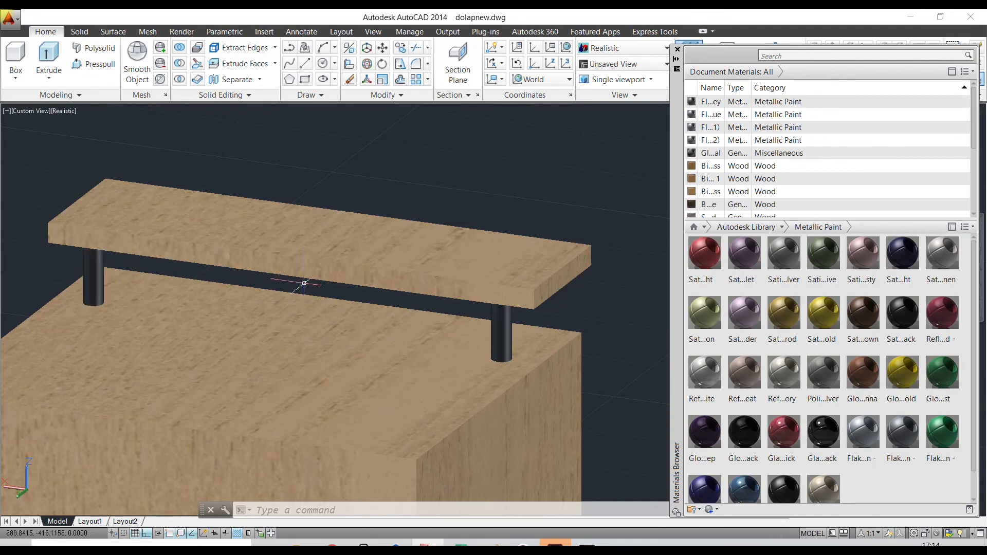
# - Paint the front, top, inner and side faces of the top drawer's handle with the bluish-grey flake metallic paint
pyautogui.keyDown('shift'); pyautogui.moveTo(469, 291); pyautogui.dragTo(178, 306, button='middle'); pyautogui.keyUp('shift')
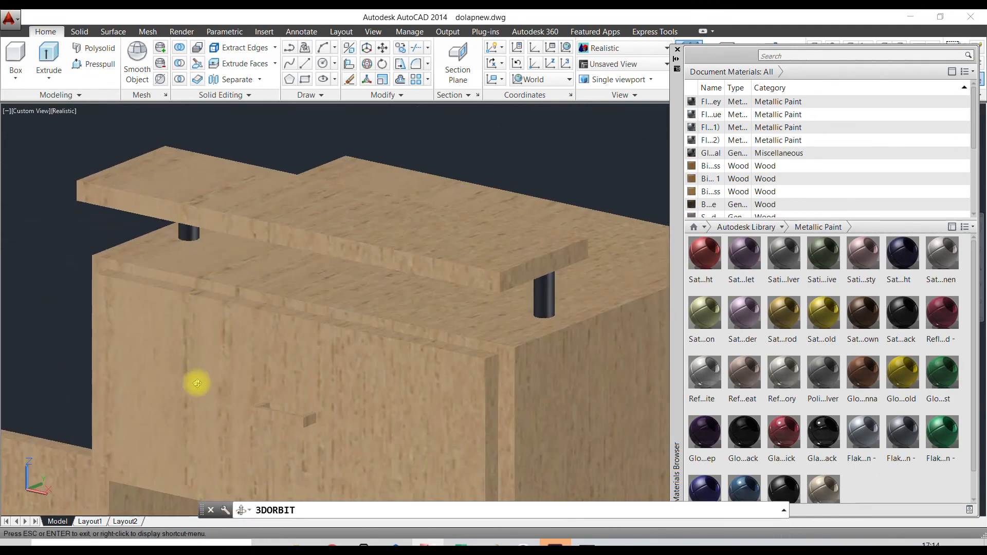
pyautogui.scroll(2, 241, 398)
pyautogui.press('Escape')
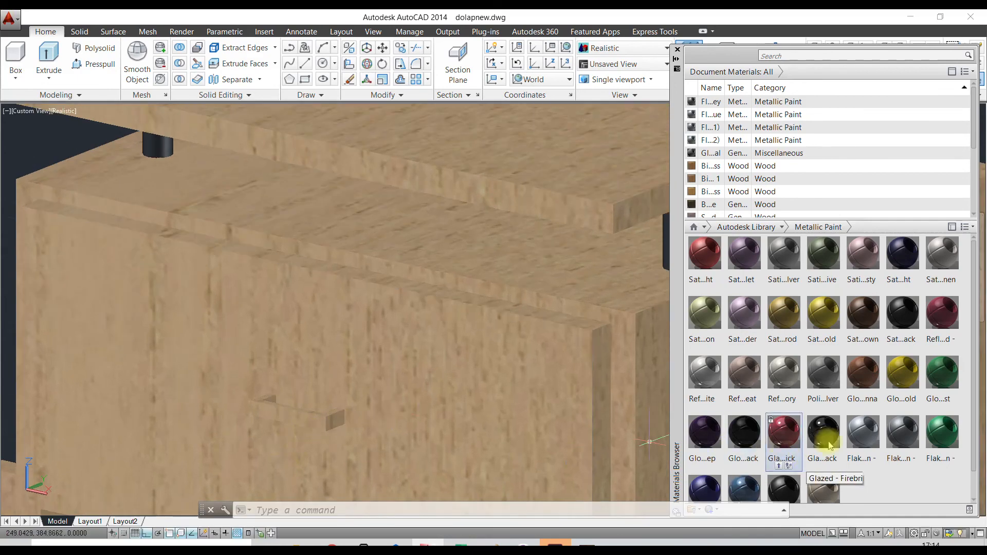
pyautogui.moveTo(863, 437); pyautogui.dragTo(296, 423)
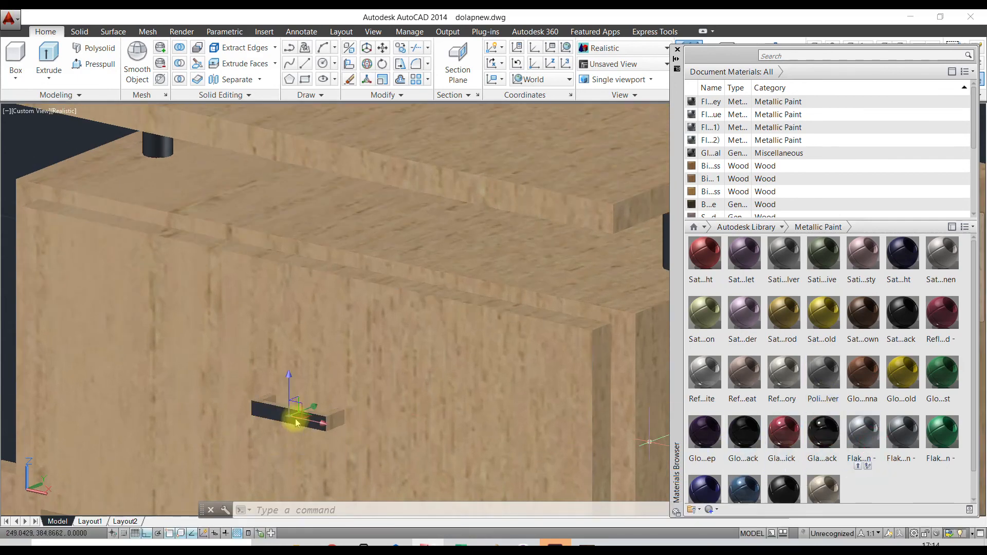
pyautogui.scroll(2, 304, 421)
pyautogui.moveTo(874, 435); pyautogui.dragTo(327, 405)
pyautogui.moveTo(864, 435); pyautogui.dragTo(237, 383)
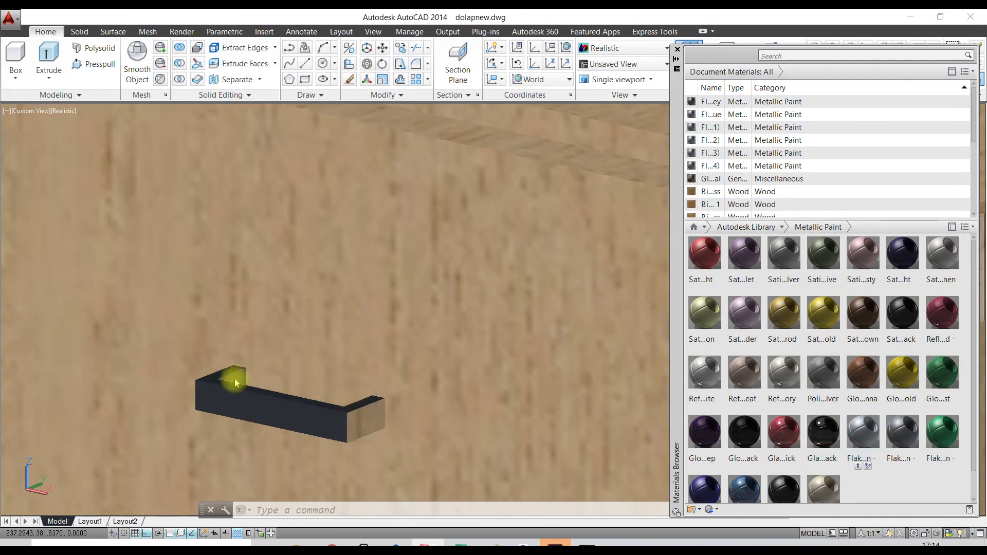
pyautogui.moveTo(860, 431); pyautogui.dragTo(355, 426)
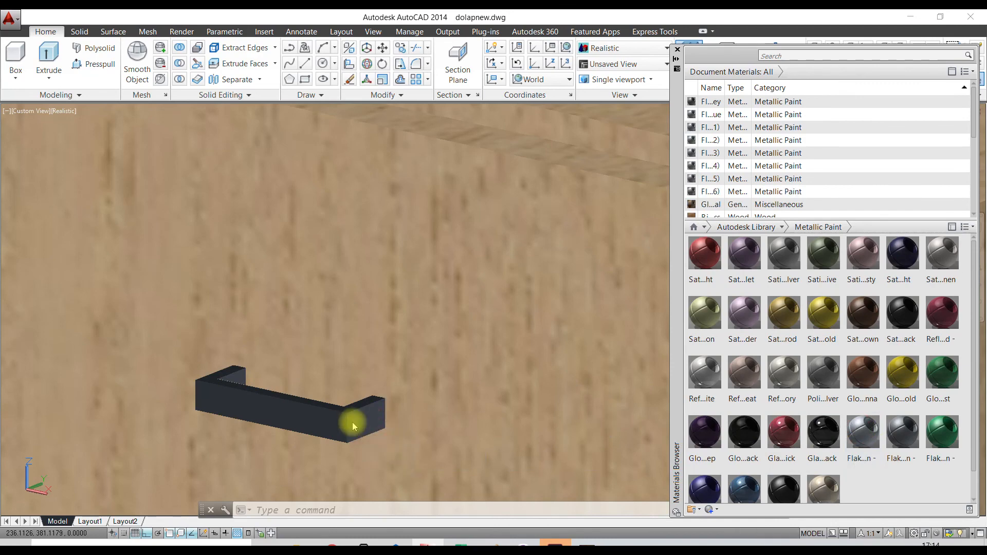
# - Paint the front, top, inner and side faces of the middle drawer's handle with the bluish-grey flake metallic paint
pyautogui.scroll(-10, 401, 396)
pyautogui.scroll(3, 348, 242)
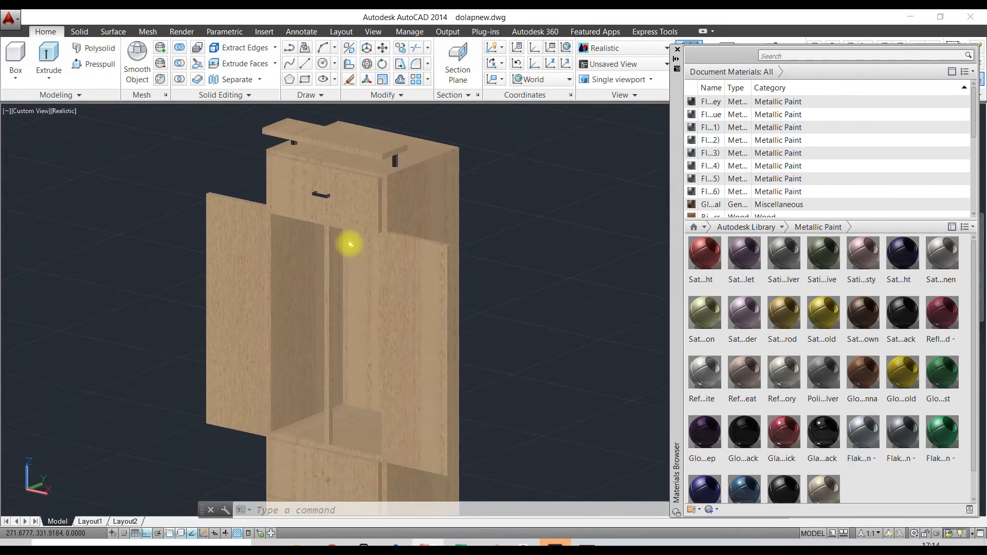
pyautogui.scroll(8, 310, 315)
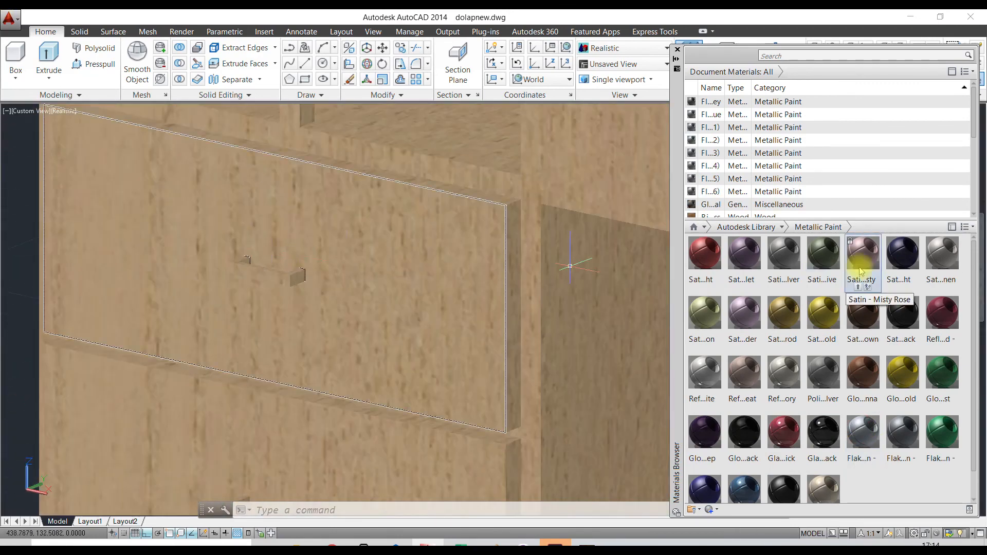
pyautogui.moveTo(862, 435); pyautogui.dragTo(272, 280)
pyautogui.scroll(5, 254, 269)
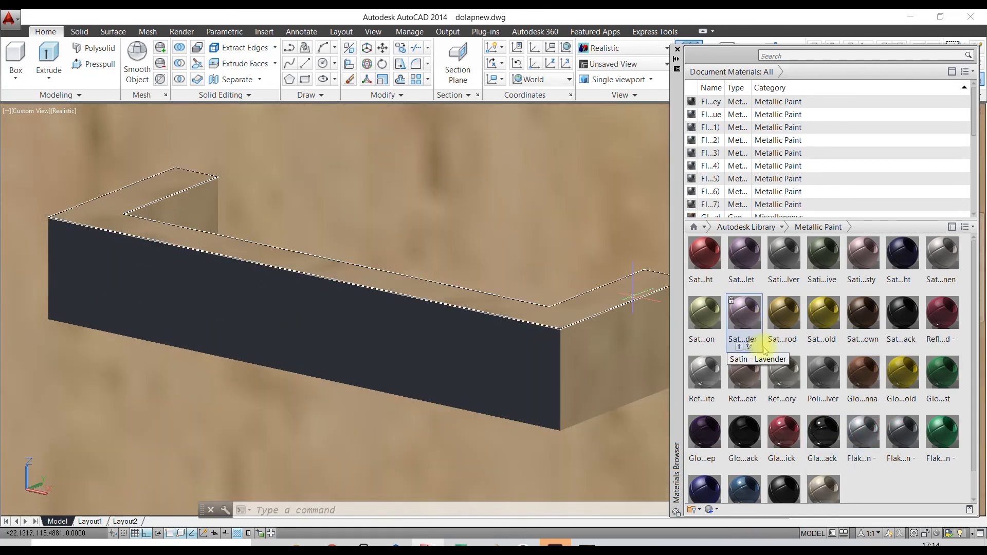
pyautogui.moveTo(823, 441); pyautogui.dragTo(111, 207)
pyautogui.moveTo(862, 432); pyautogui.dragTo(183, 195)
pyautogui.moveTo(862, 432); pyautogui.dragTo(607, 341)
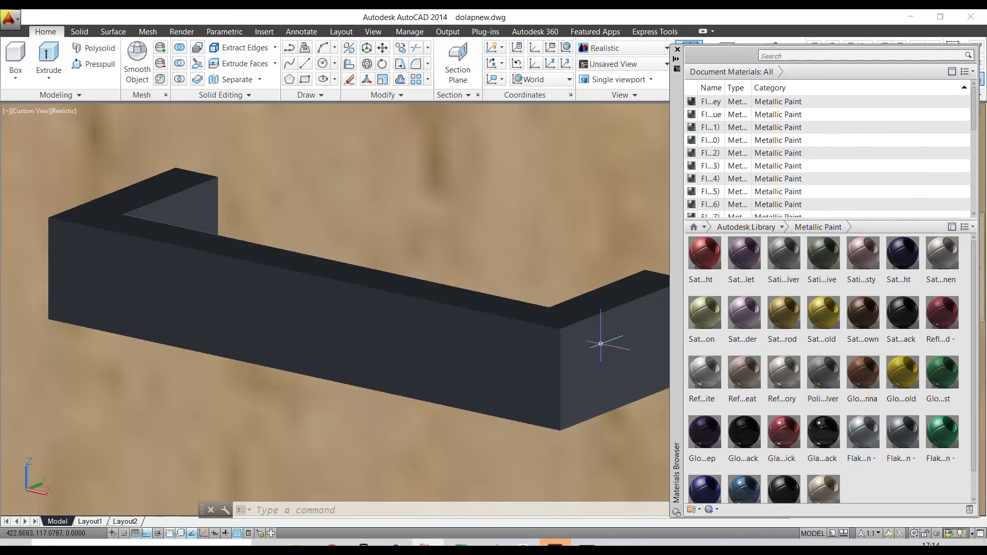
# - Paint the front, top, inner and side faces of the bottom drawer's handle with the bluish-grey flake metallic paint
pyautogui.scroll(-7, 570, 281)
pyautogui.moveTo(569, 281); pyautogui.dragTo(416, 73, button='middle')
pyautogui.scroll(3, 391, 420)
pyautogui.moveTo(862, 432); pyautogui.dragTo(623, 383)
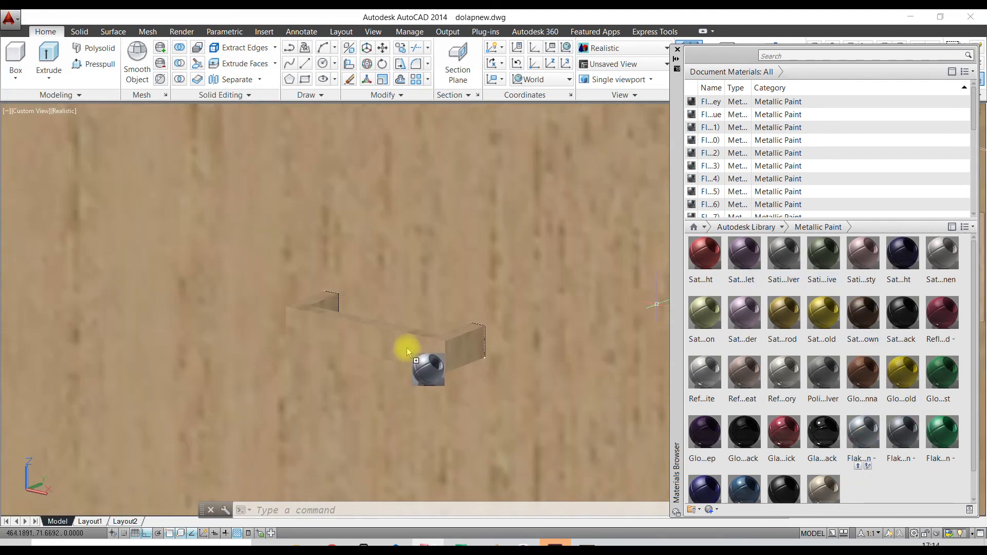
pyautogui.moveTo(407, 348); pyautogui.dragTo(406, 348)
pyautogui.moveTo(862, 434); pyautogui.dragTo(305, 309)
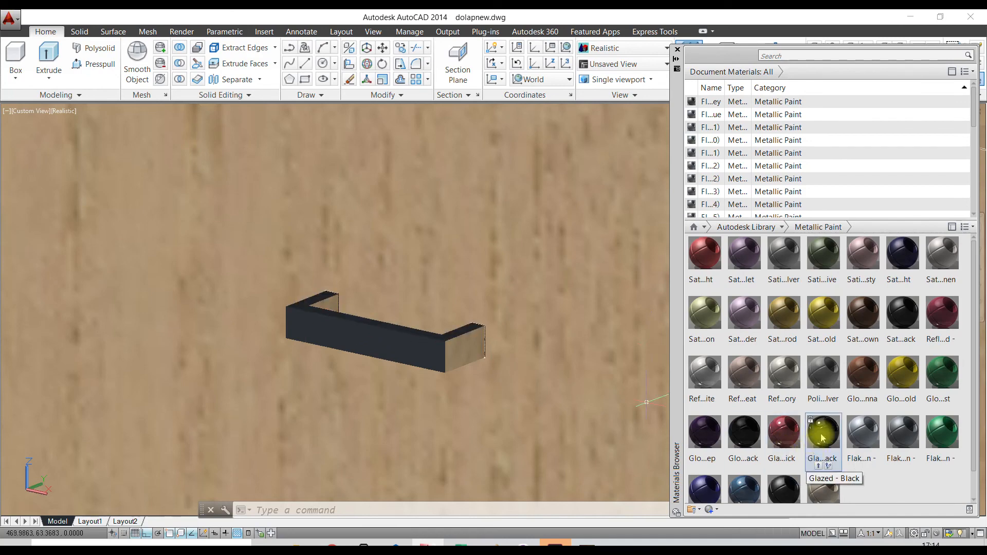
pyautogui.moveTo(869, 433); pyautogui.dragTo(331, 315)
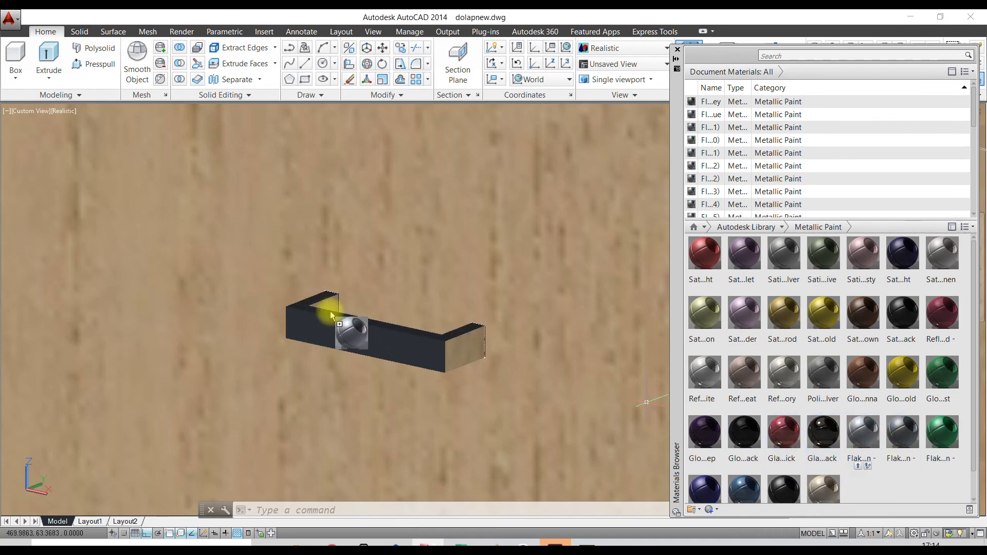
pyautogui.moveTo(862, 438); pyautogui.dragTo(535, 341)
pyautogui.moveTo(454, 345); pyautogui.dragTo(454, 346)
# - Bring the whole cabinet into view to check the wood finish together with the painted handles and posts
pyautogui.scroll(-5, 419, 316)
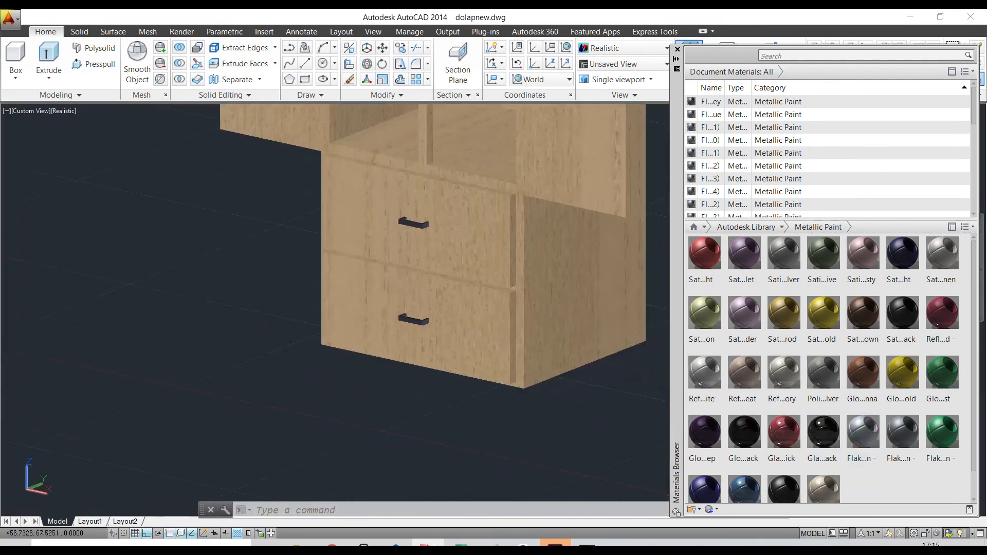
pyautogui.moveTo(448, 204); pyautogui.dragTo(390, 363, button='middle')
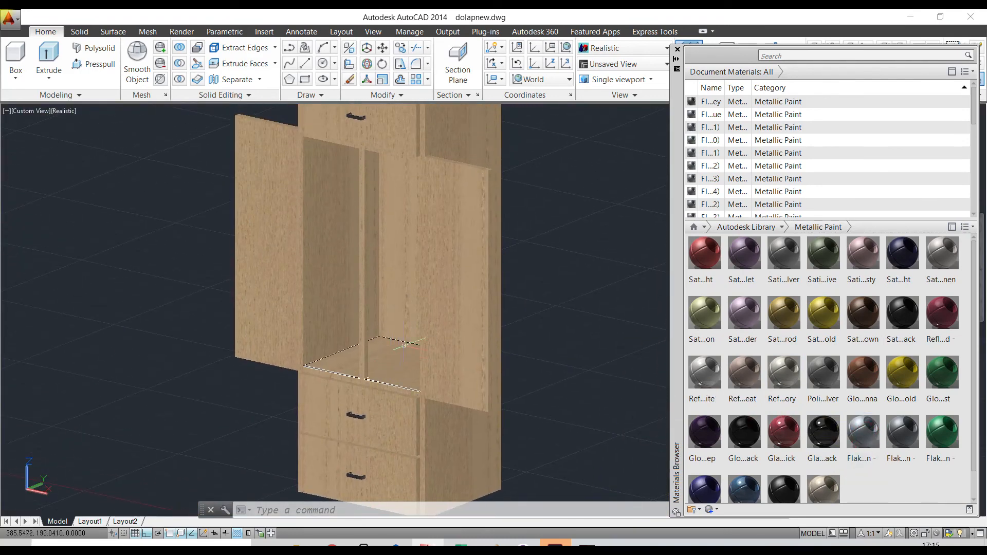
pyautogui.scroll(-4, 404, 345)
pyautogui.scroll(3, 385, 205)
pyautogui.scroll(-1, 889, 101)
pyautogui.scroll(1, 895, 95)
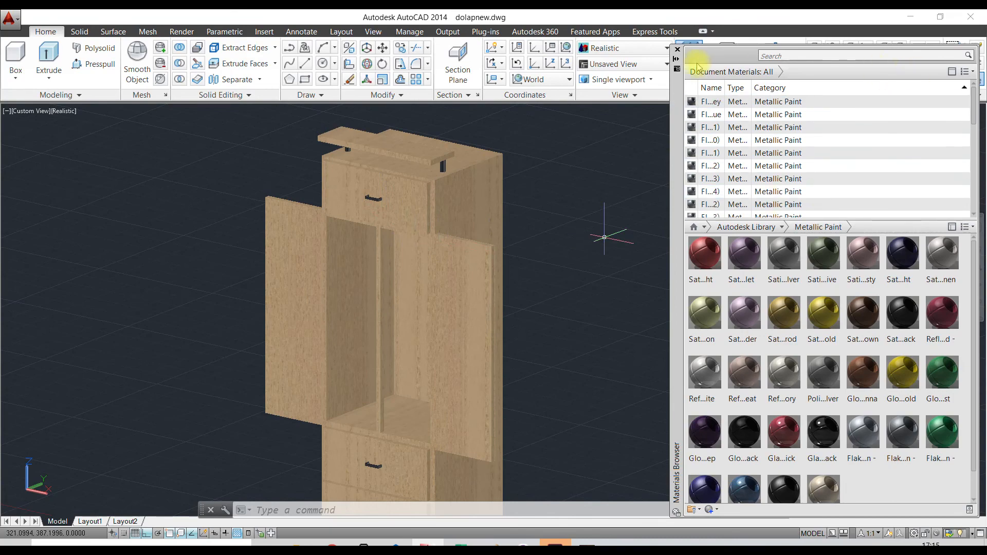
# - Close the Materials Browser and save the finished cabinet drawing under its existing file name
pyautogui.click(678, 50)
pyautogui.scroll(-1, 538, 280)
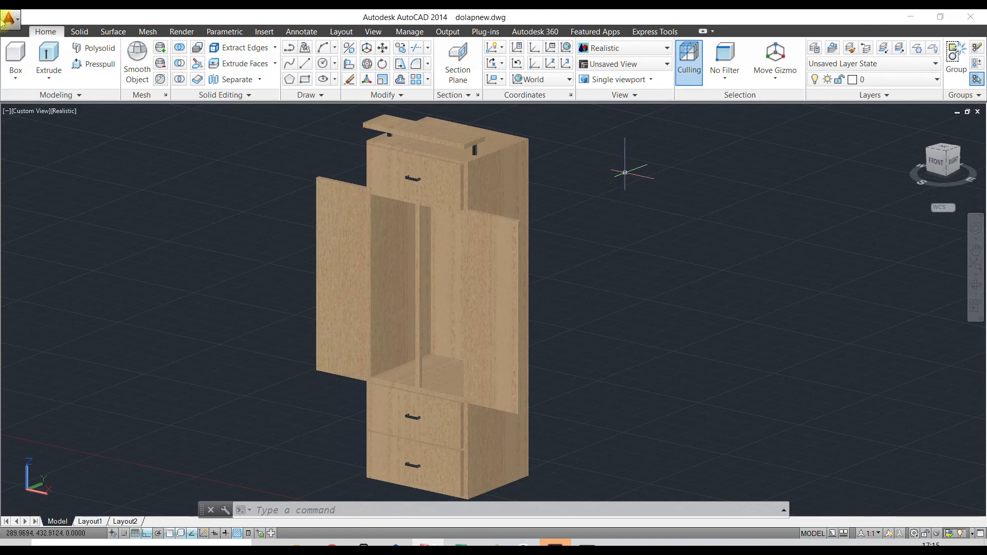
pyautogui.click(11, 19)
pyautogui.press('Escape')
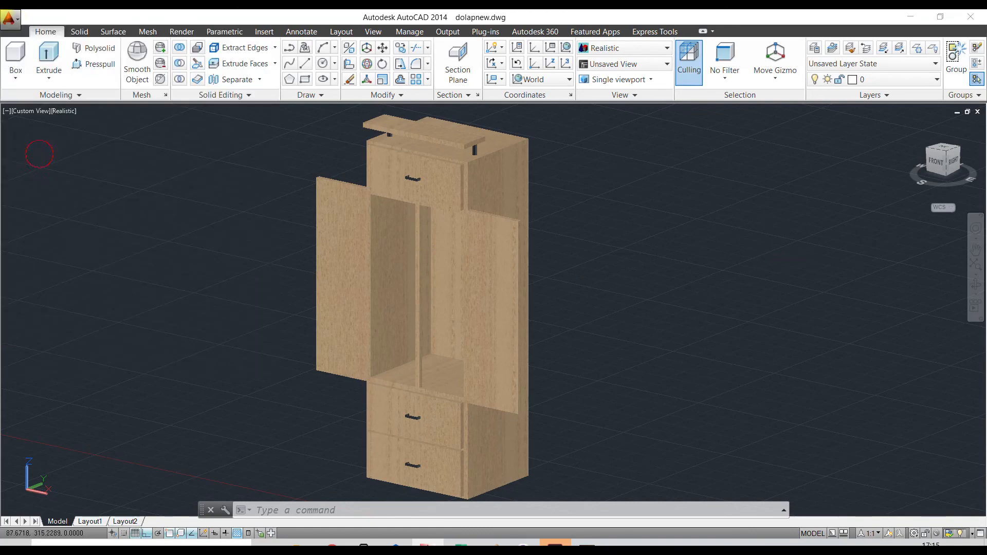
pyautogui.hotkey('ctrl', 's')
pyautogui.scroll(-1, 151, 231)
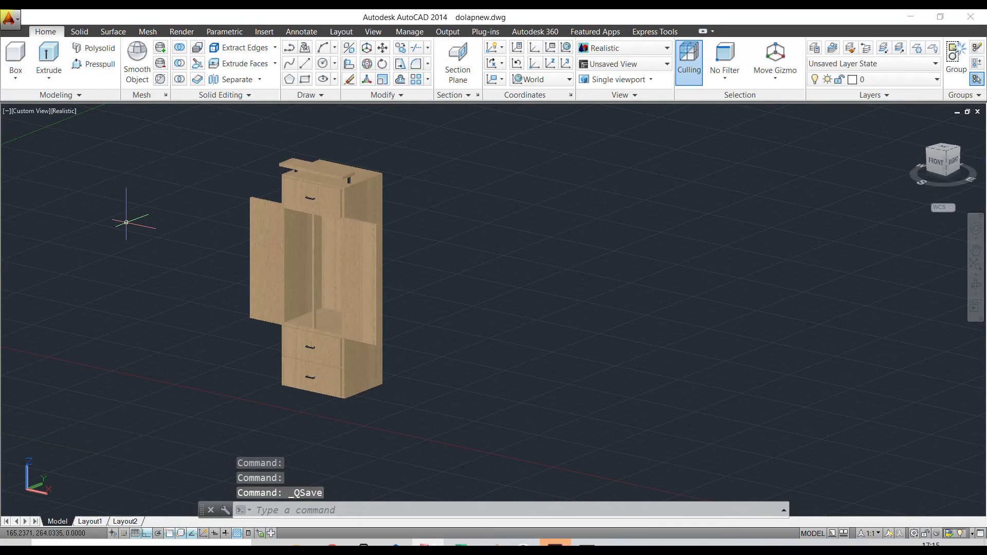
pyautogui.scroll(2, 278, 219)
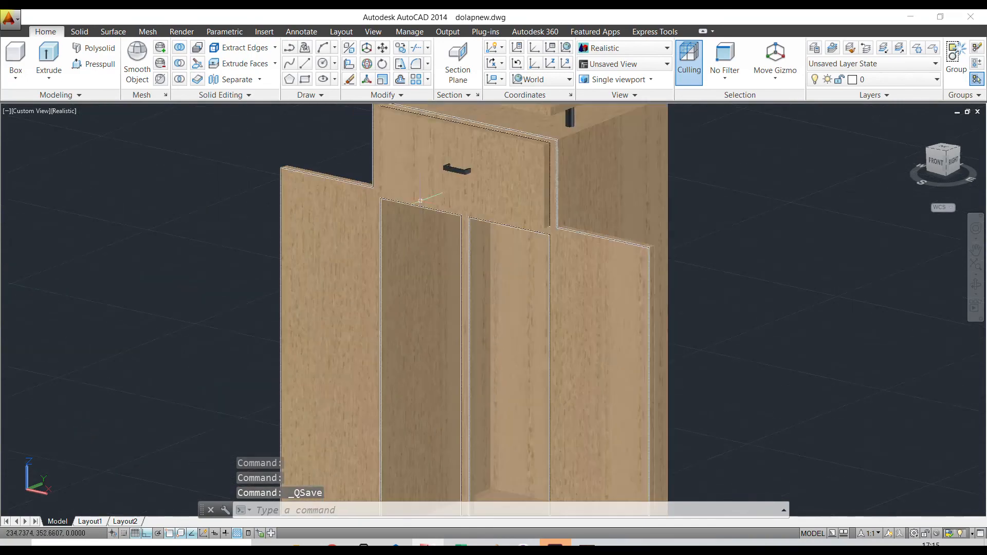
pyautogui.scroll(-1, 267, 234)
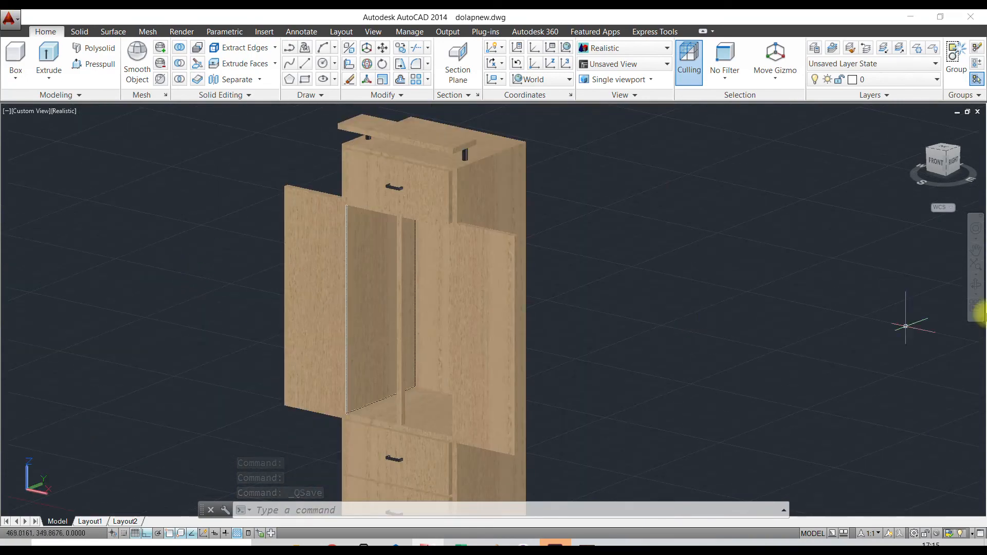
pyautogui.scroll(-2, 639, 280)
pyautogui.scroll(2, 632, 304)
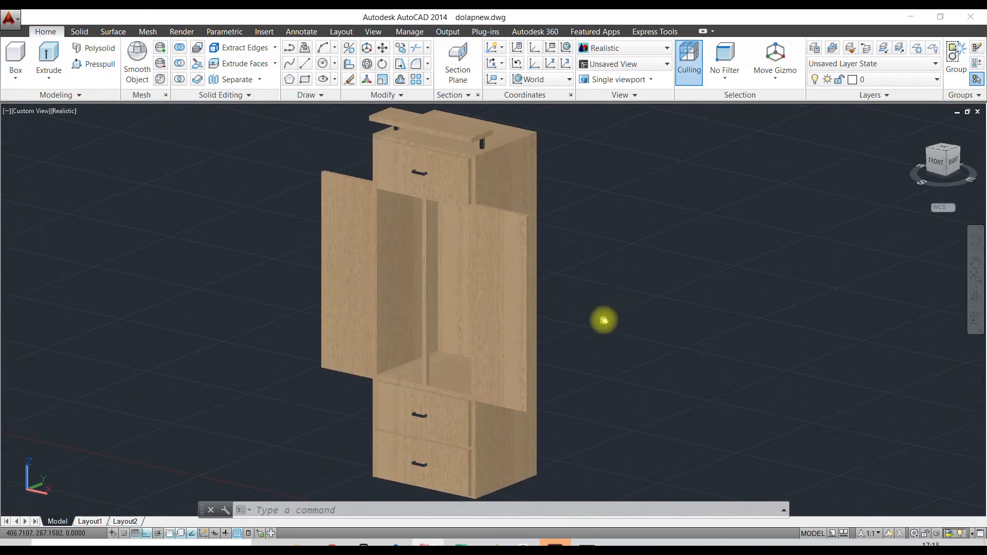